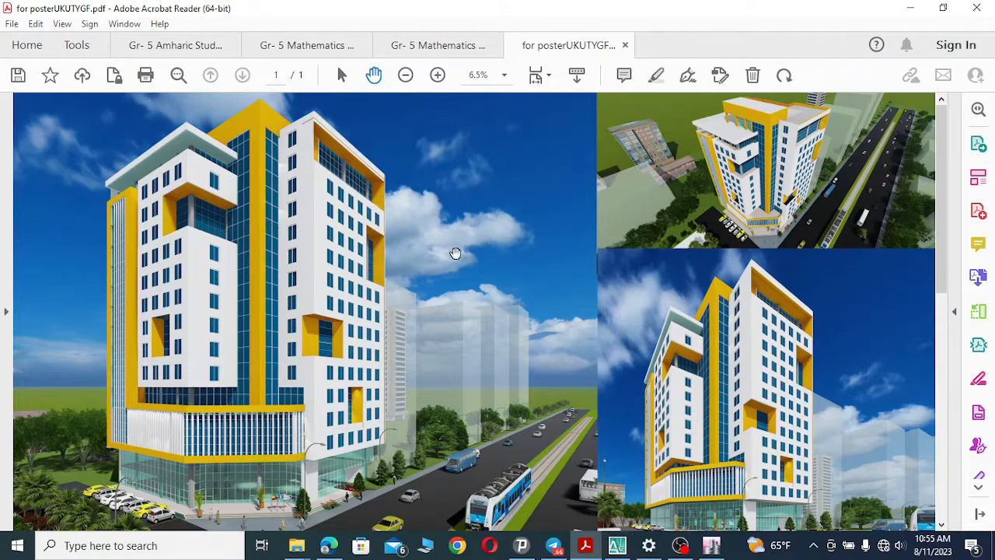
# Switch to AutoCAD and pan through the ground floor plan of the building drawing.
pyautogui.click(616, 546)
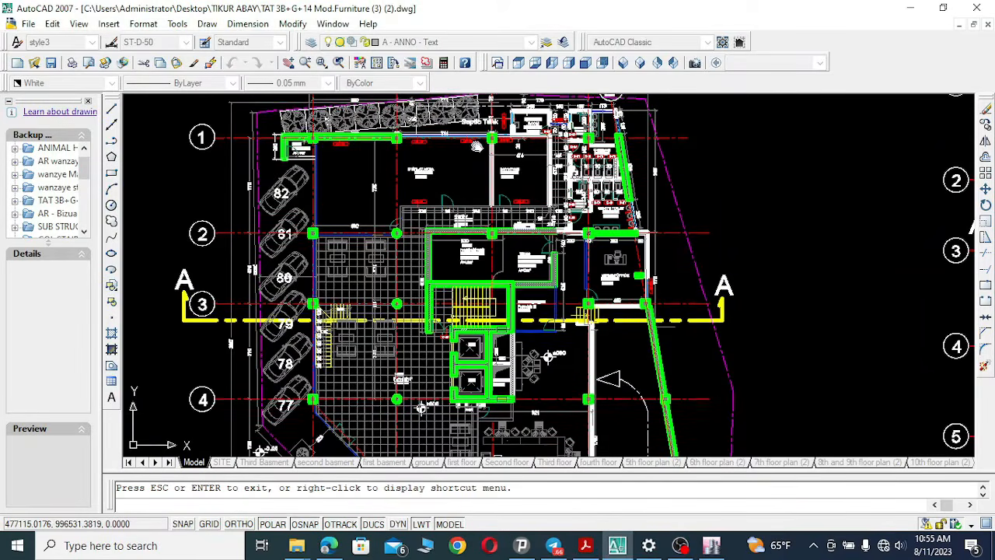
pyautogui.moveTo(544, 416); pyautogui.dragTo(518, 224)
pyautogui.moveTo(538, 337)
pyautogui.mouseDown()
pyautogui.moveTo(521, 262)
pyautogui.moveTo(520, 182)
pyautogui.moveTo(520, 207)
pyautogui.moveTo(724, 285)
pyautogui.mouseUp()
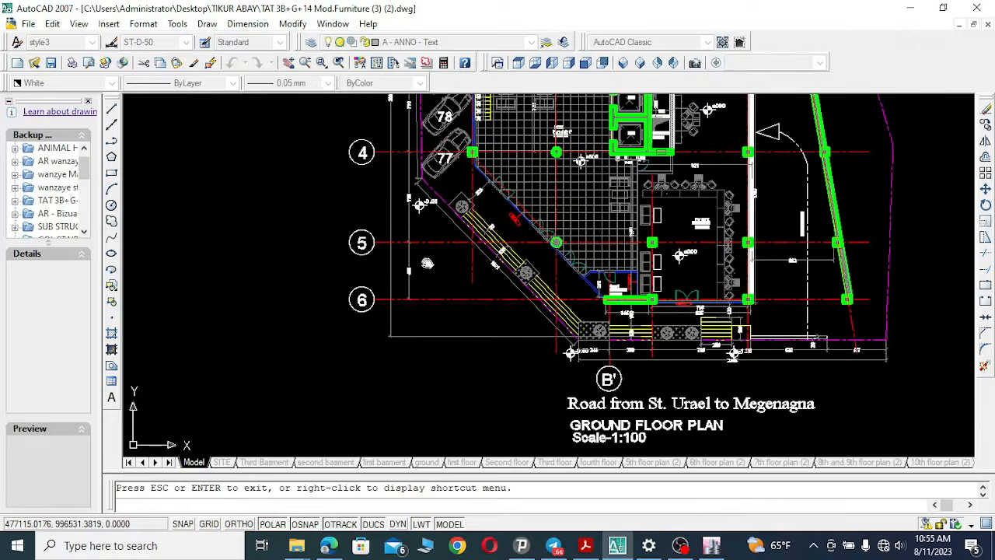
pyautogui.moveTo(427, 263); pyautogui.dragTo(712, 277)
pyautogui.moveTo(277, 219); pyautogui.dragTo(704, 244)
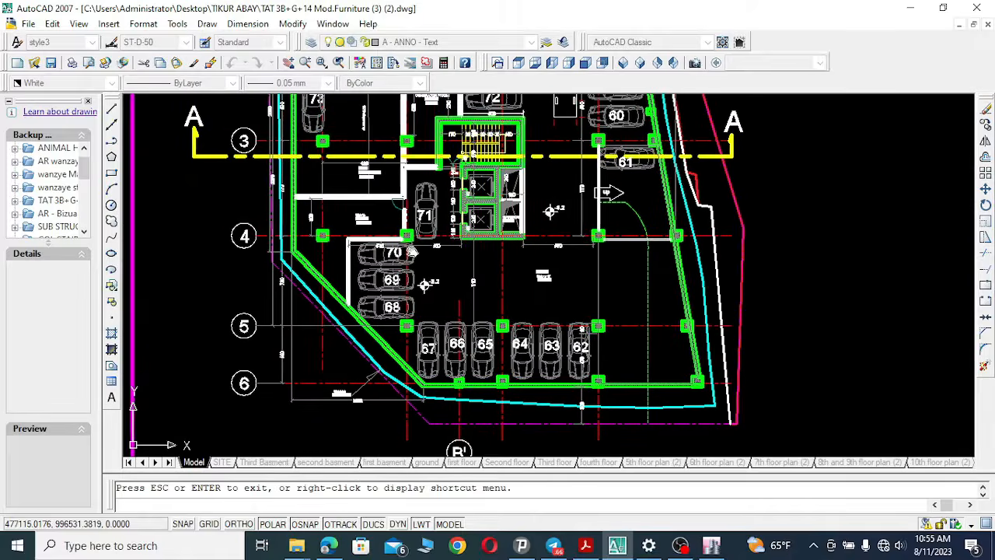
# Pan across the basement parking plan to examine the numbered parking spaces and ramp layout.
pyautogui.moveTo(311, 251)
pyautogui.mouseDown()
pyautogui.moveTo(692, 260)
pyautogui.moveTo(686, 267)
pyautogui.mouseUp()
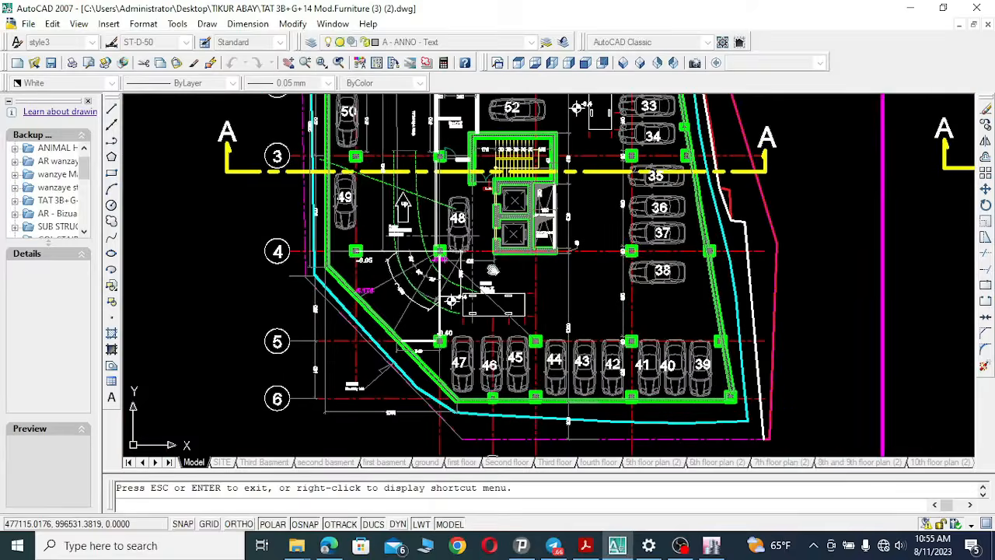
pyautogui.moveTo(421, 275); pyautogui.dragTo(742, 280)
pyautogui.moveTo(388, 276); pyautogui.dragTo(755, 257)
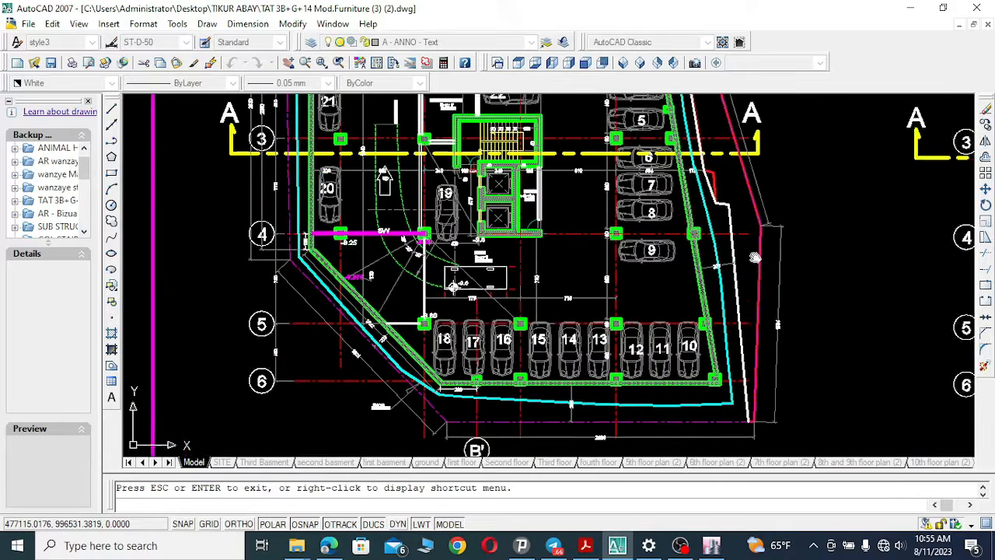
pyautogui.moveTo(583, 313)
pyautogui.mouseDown()
pyautogui.moveTo(516, 203)
pyautogui.moveTo(552, 286)
pyautogui.moveTo(549, 308)
pyautogui.mouseUp()
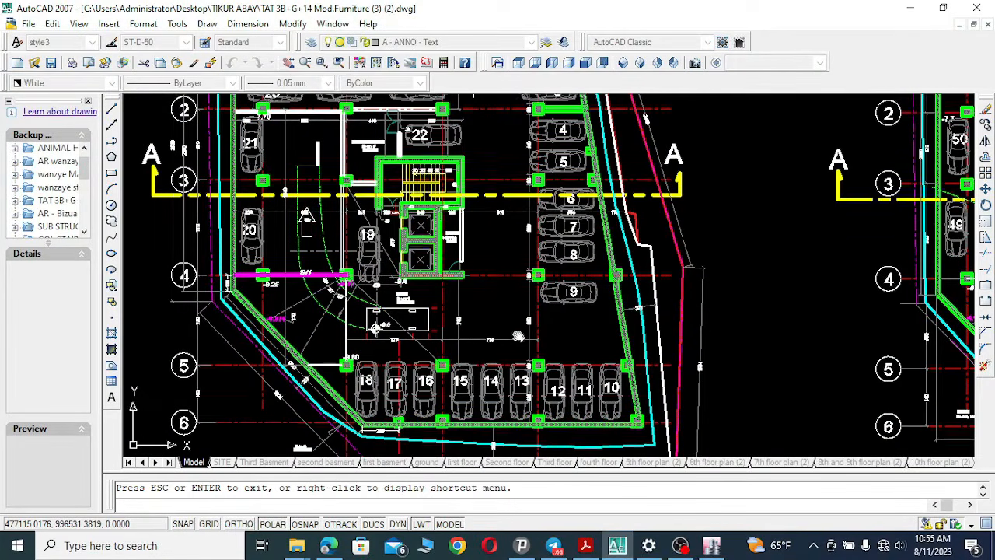
pyautogui.moveTo(506, 273); pyautogui.dragTo(526, 368)
pyautogui.moveTo(470, 233)
pyautogui.mouseDown()
pyautogui.moveTo(479, 308)
pyautogui.moveTo(482, 121)
pyautogui.mouseUp()
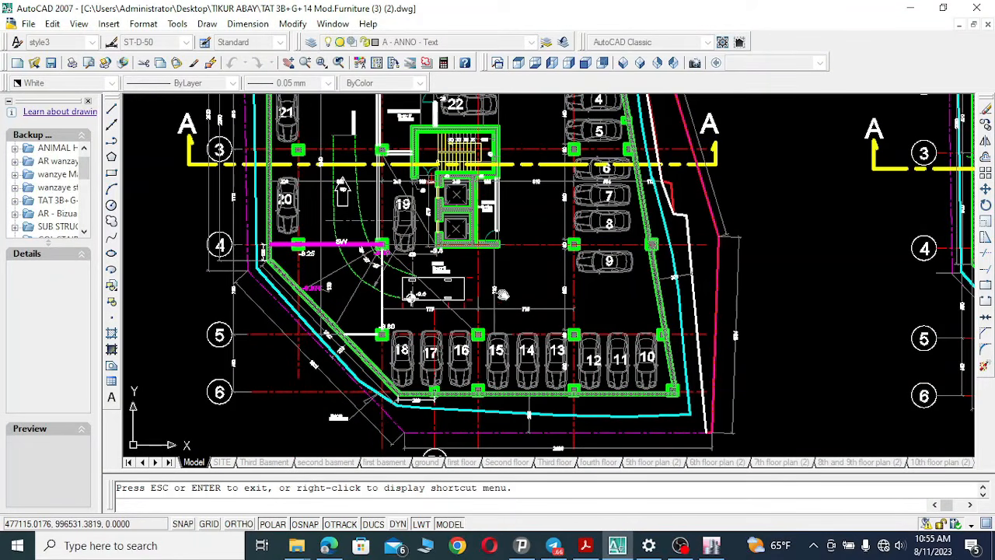
pyautogui.moveTo(533, 288)
pyautogui.mouseDown()
pyautogui.moveTo(520, 220)
pyautogui.moveTo(526, 293)
pyautogui.mouseUp()
pyautogui.moveTo(366, 271); pyautogui.dragTo(367, 400)
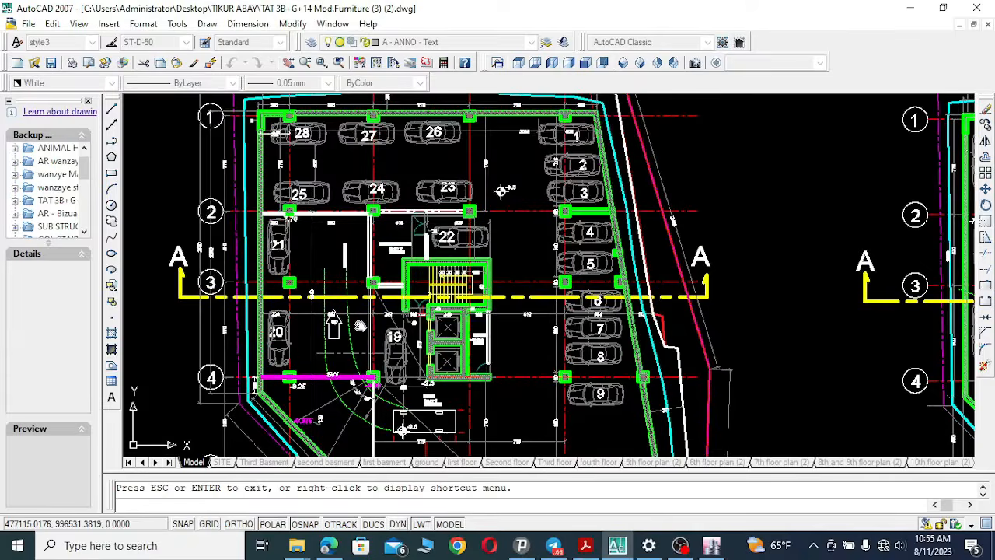
# Pan through the second basement floor plan, examining its parking bays and title block.
pyautogui.moveTo(363, 328); pyautogui.dragTo(354, 389)
pyautogui.moveTo(508, 321); pyautogui.dragTo(357, 267)
pyautogui.moveTo(664, 316); pyautogui.dragTo(387, 256)
pyautogui.moveTo(677, 343); pyautogui.dragTo(494, 222)
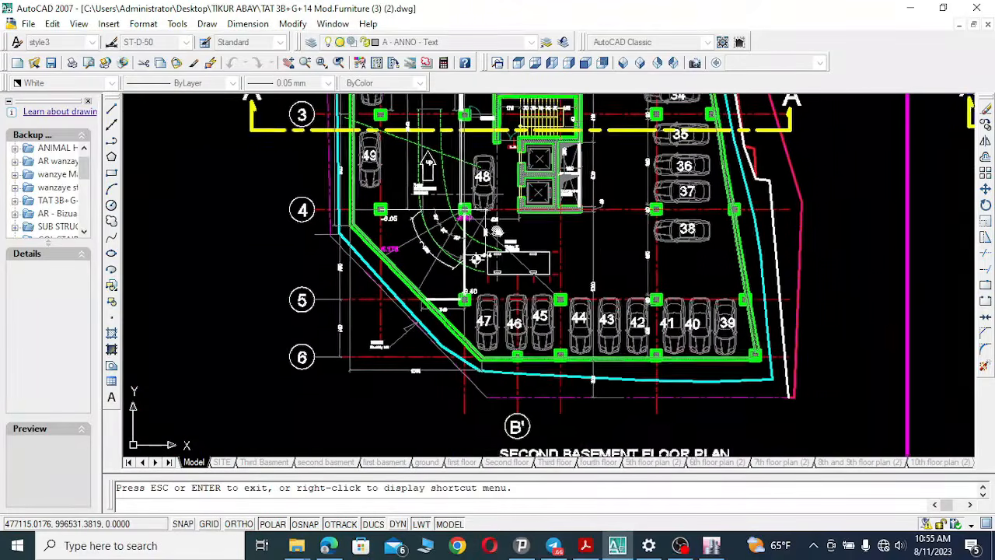
pyautogui.moveTo(622, 337); pyautogui.dragTo(567, 237)
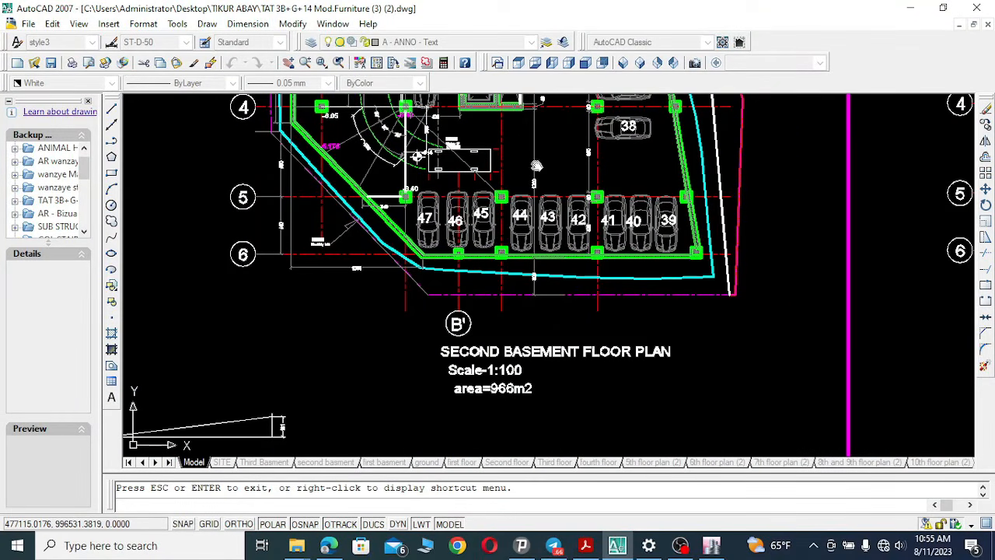
pyautogui.moveTo(550, 210); pyautogui.dragTo(554, 338)
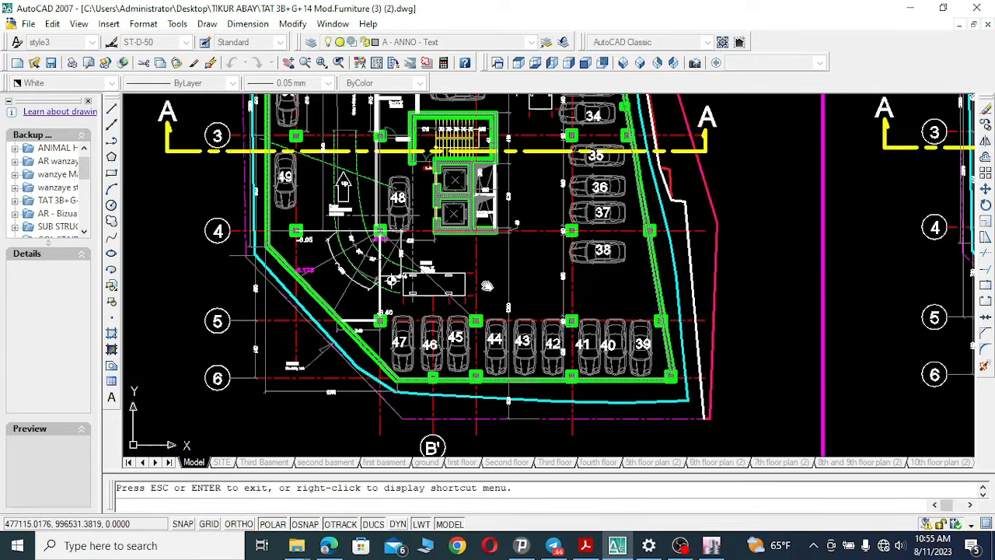
pyautogui.moveTo(490, 241)
pyautogui.mouseDown()
pyautogui.moveTo(492, 303)
pyautogui.moveTo(519, 336)
pyautogui.mouseUp()
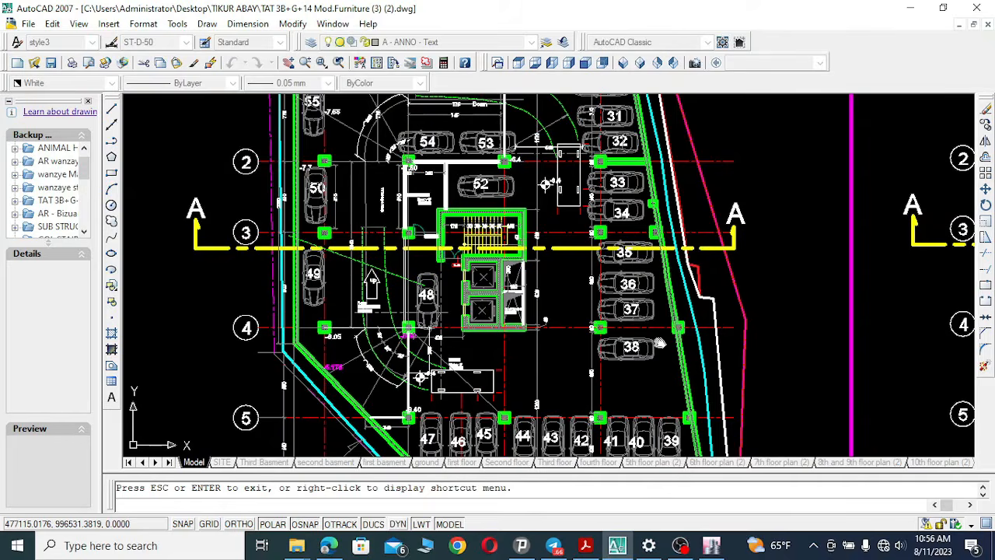
# Pan across the first basement floor plan to examine its parking spaces and core.
pyautogui.moveTo(659, 342); pyautogui.dragTo(498, 310)
pyautogui.moveTo(731, 328); pyautogui.dragTo(448, 290)
pyautogui.moveTo(638, 347); pyautogui.dragTo(570, 221)
pyautogui.moveTo(559, 187)
pyautogui.mouseDown()
pyautogui.moveTo(518, 334)
pyautogui.moveTo(553, 245)
pyautogui.mouseUp()
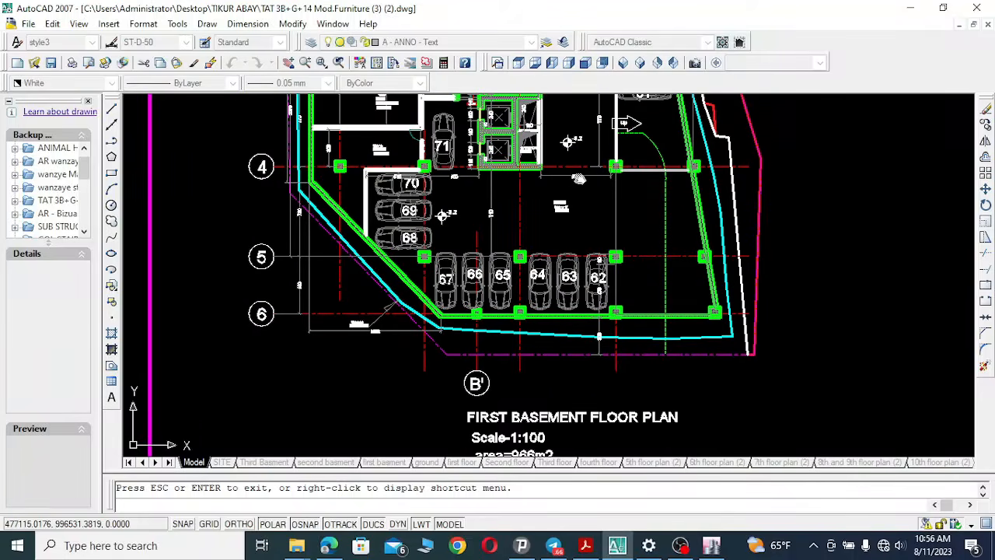
pyautogui.moveTo(549, 193)
pyautogui.mouseDown()
pyautogui.moveTo(541, 220)
pyautogui.moveTo(395, 321)
pyautogui.moveTo(377, 389)
pyautogui.mouseUp()
pyautogui.moveTo(355, 336); pyautogui.dragTo(333, 399)
pyautogui.moveTo(751, 305); pyautogui.dragTo(423, 272)
pyautogui.moveTo(234, 280)
pyautogui.mouseDown()
pyautogui.moveTo(596, 298)
pyautogui.moveTo(643, 157)
pyautogui.mouseUp()
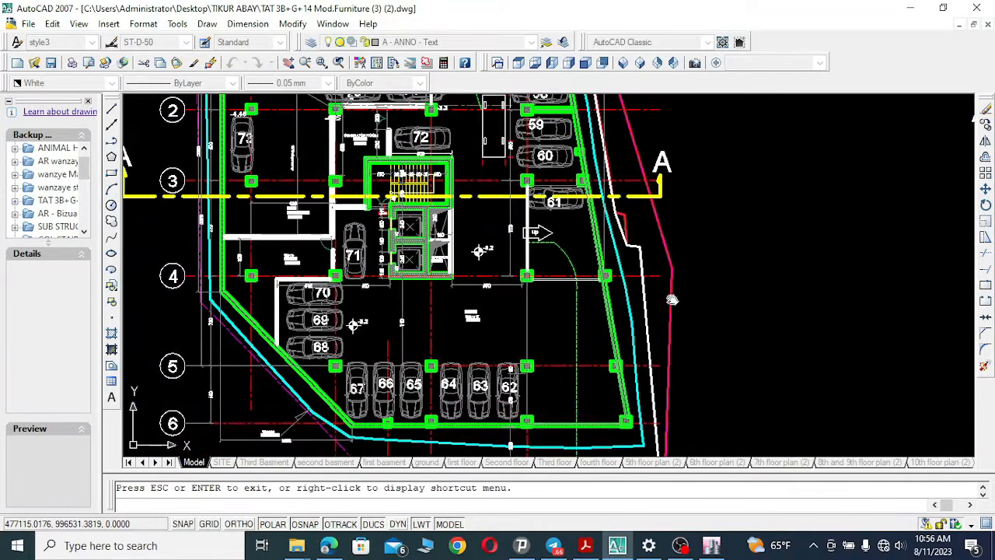
pyautogui.moveTo(737, 332); pyautogui.dragTo(796, 336)
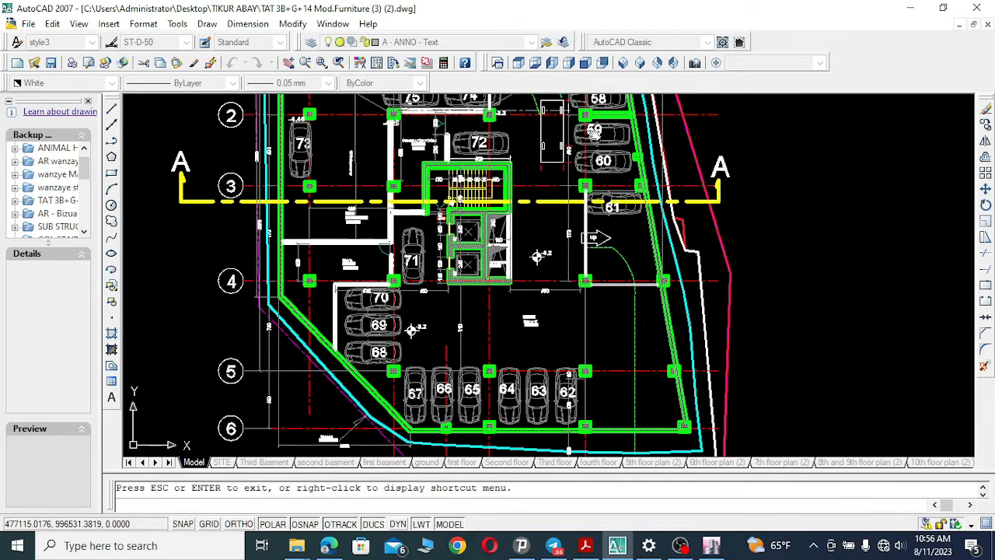
pyautogui.moveTo(636, 252); pyautogui.dragTo(663, 382)
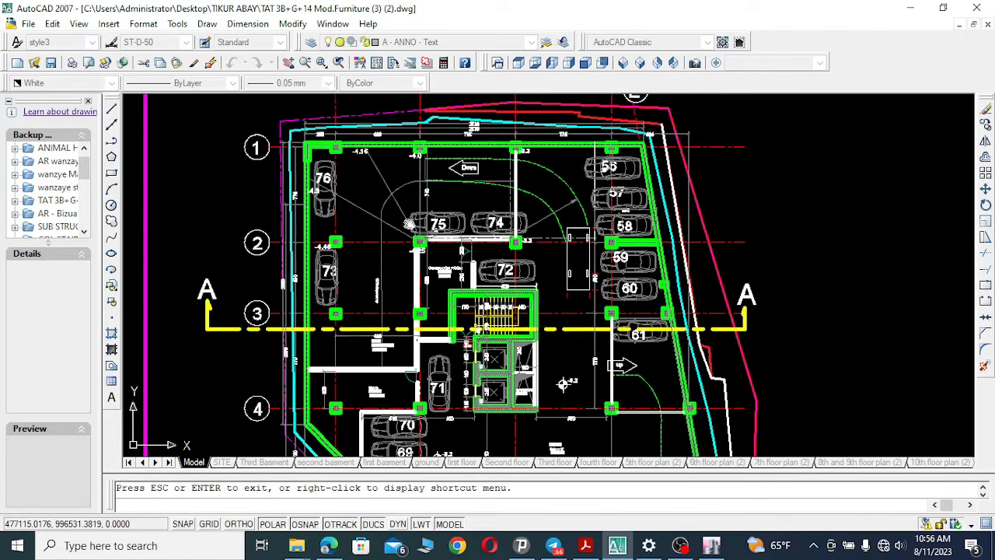
# Pan back to the ground floor plan and examine its rooms, stairs and entrance ramp.
pyautogui.moveTo(428, 301); pyautogui.dragTo(394, 110)
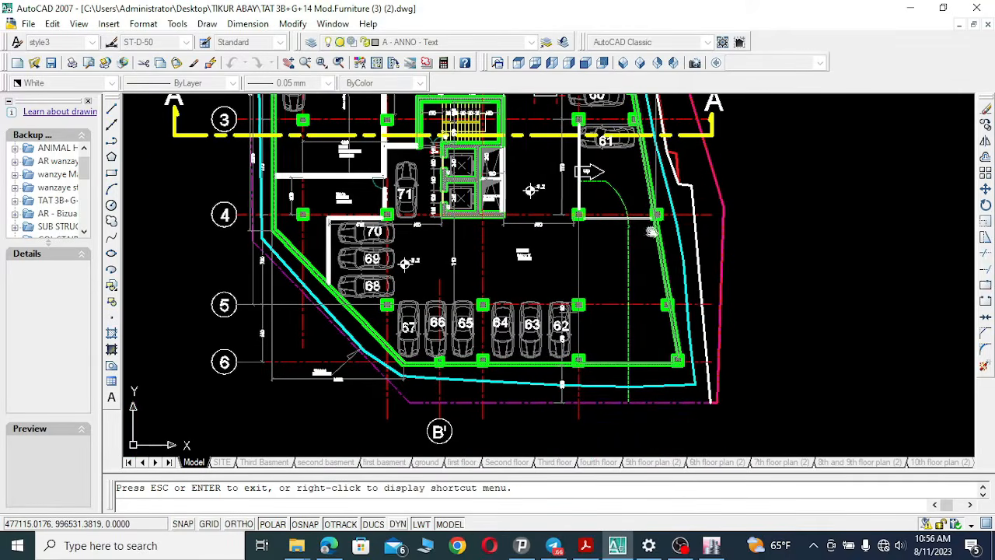
pyautogui.moveTo(670, 128)
pyautogui.mouseDown()
pyautogui.moveTo(464, 232)
pyautogui.moveTo(464, 280)
pyautogui.mouseUp()
pyautogui.moveTo(583, 287); pyautogui.dragTo(299, 302)
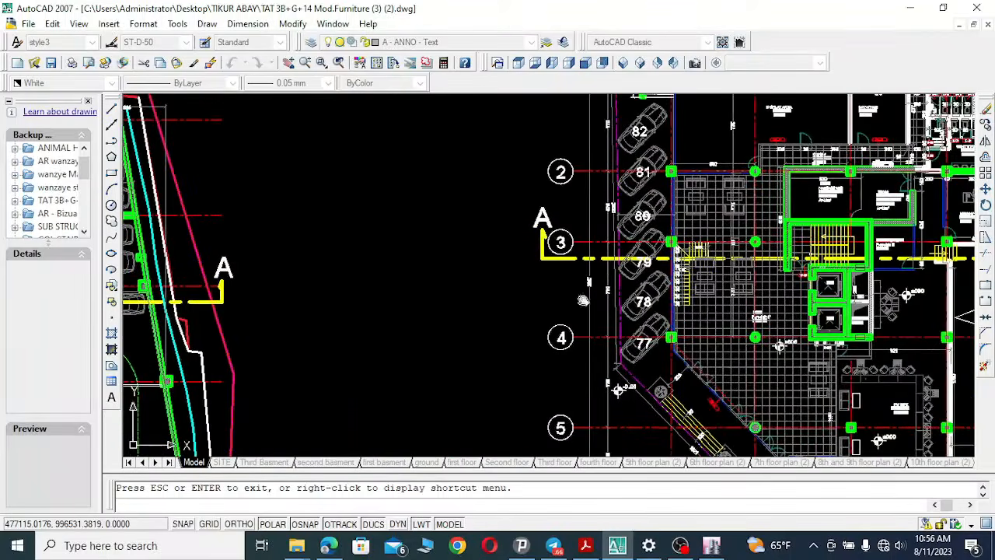
pyautogui.moveTo(752, 324)
pyautogui.mouseDown()
pyautogui.moveTo(530, 175)
pyautogui.moveTo(441, 188)
pyautogui.mouseUp()
pyautogui.moveTo(638, 323)
pyautogui.mouseDown()
pyautogui.moveTo(623, 229)
pyautogui.moveTo(566, 310)
pyautogui.moveTo(571, 292)
pyautogui.moveTo(583, 366)
pyautogui.mouseUp()
pyautogui.moveTo(521, 227); pyautogui.dragTo(517, 314)
pyautogui.moveTo(499, 203); pyautogui.dragTo(486, 314)
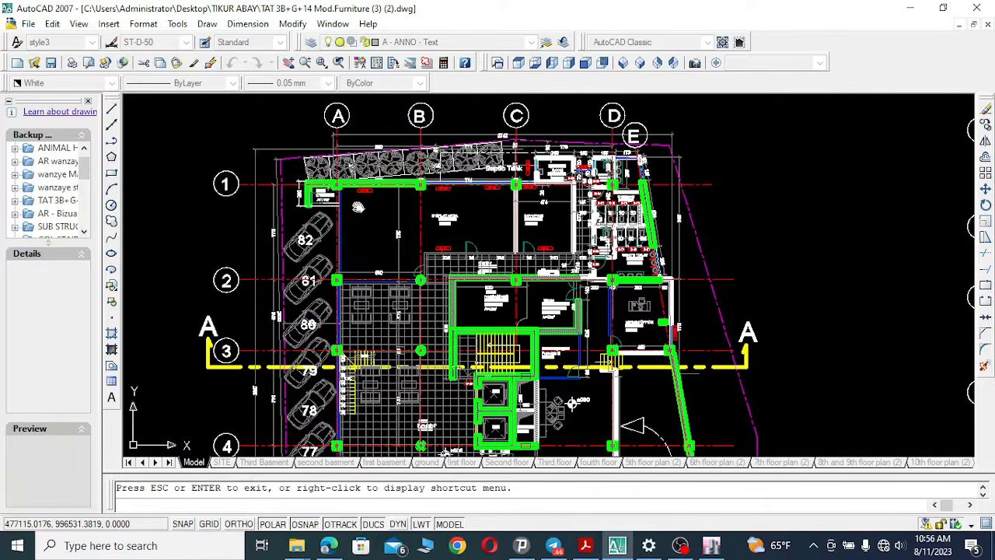
pyautogui.moveTo(449, 206); pyautogui.dragTo(494, 224)
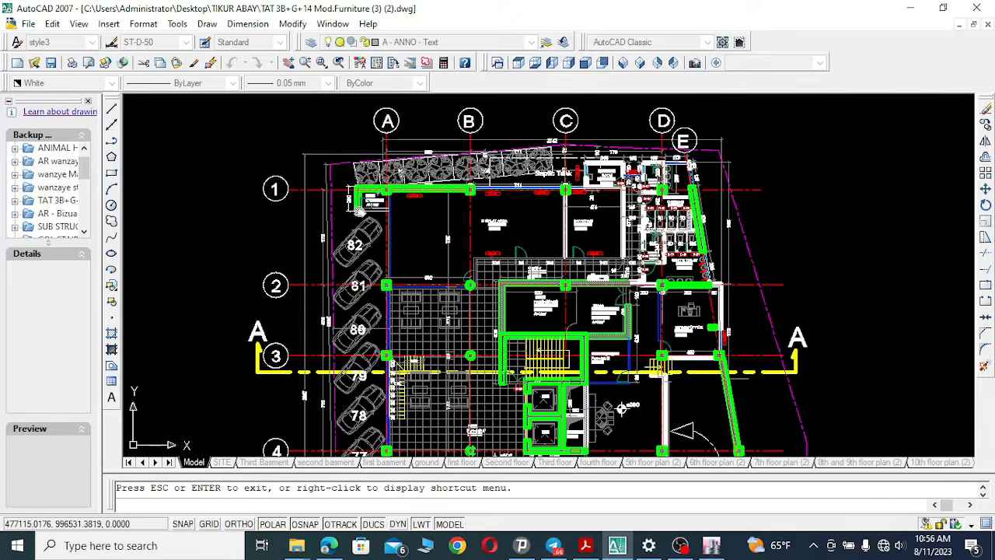
pyautogui.moveTo(626, 274); pyautogui.dragTo(581, 243)
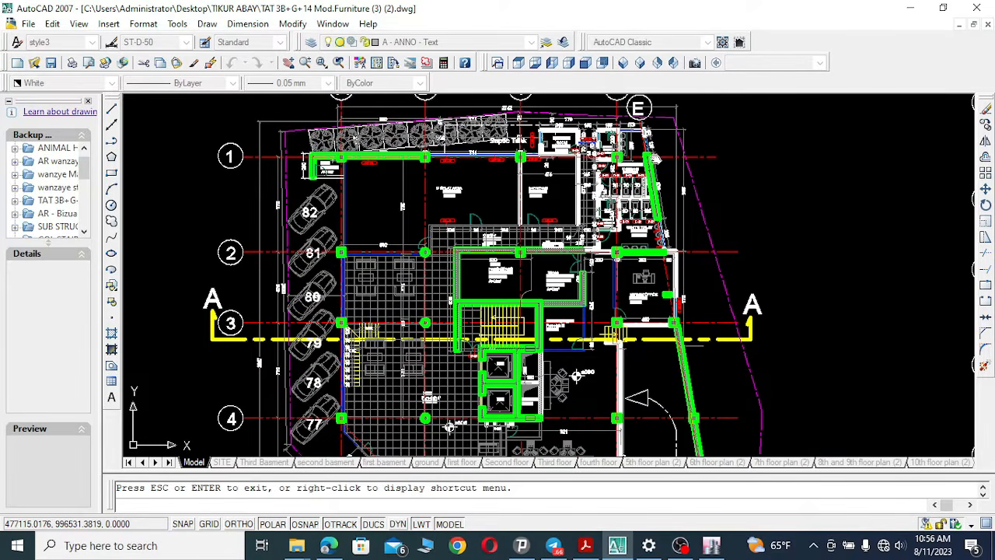
pyautogui.moveTo(751, 327); pyautogui.dragTo(724, 172)
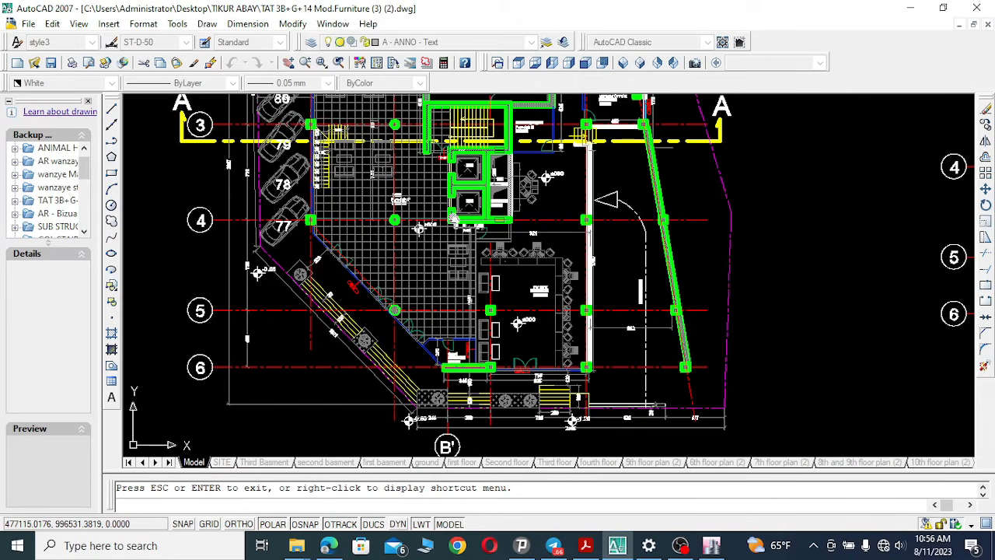
pyautogui.moveTo(466, 246); pyautogui.dragTo(498, 274)
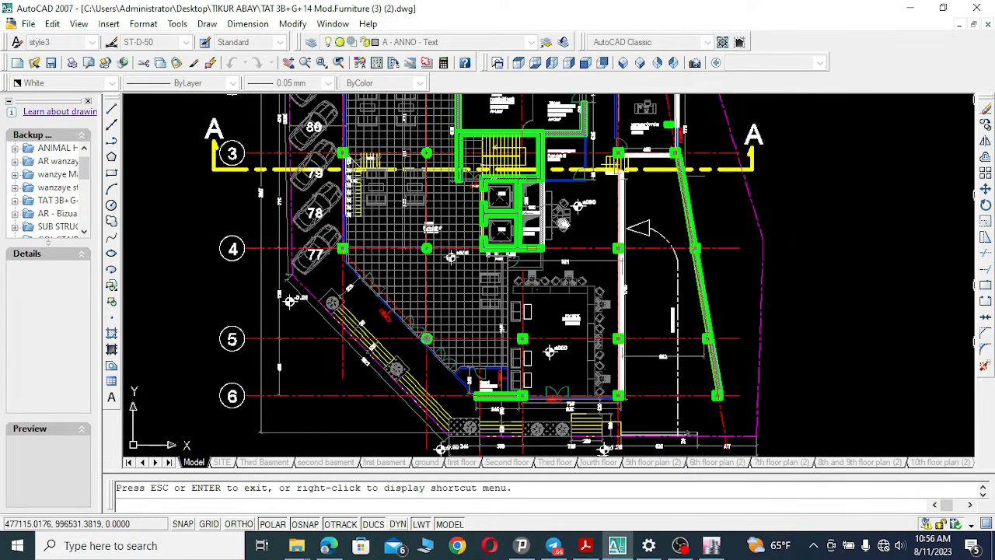
pyautogui.moveTo(450, 257); pyautogui.dragTo(437, 406)
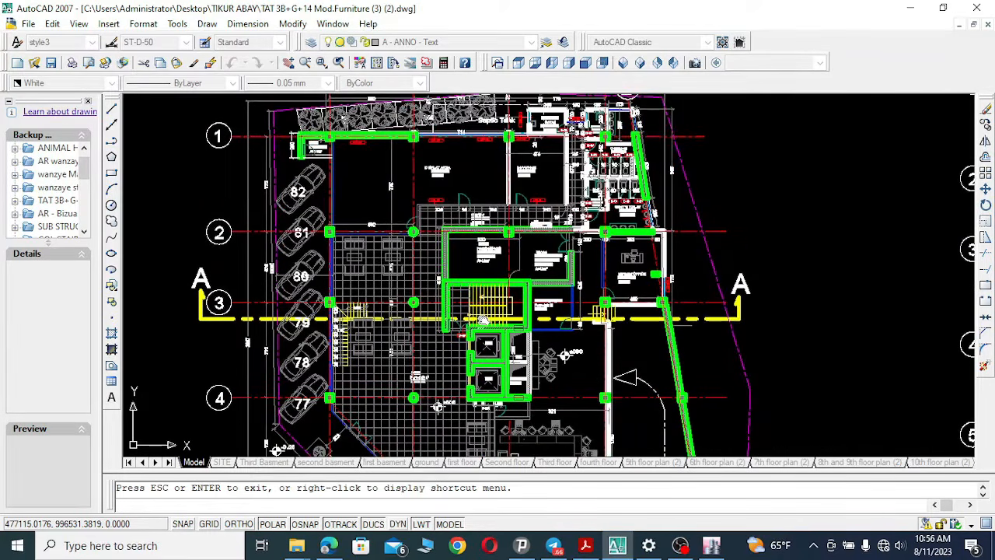
# Pan through the first floor plan and the second and third floor plan, examining furniture layouts.
pyautogui.moveTo(484, 320)
pyautogui.mouseDown()
pyautogui.moveTo(504, 312)
pyautogui.moveTo(392, 304)
pyautogui.mouseUp()
pyautogui.moveTo(970, 346); pyautogui.dragTo(663, 321)
pyautogui.moveTo(785, 348); pyautogui.dragTo(744, 329)
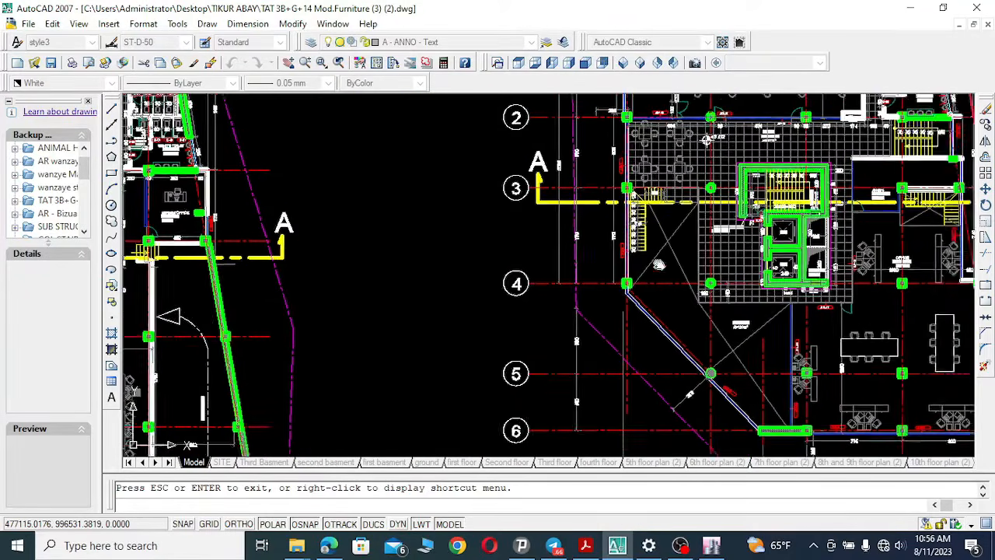
pyautogui.moveTo(795, 383); pyautogui.dragTo(661, 267)
pyautogui.moveTo(787, 328)
pyautogui.mouseDown()
pyautogui.moveTo(732, 321)
pyautogui.moveTo(606, 388)
pyautogui.mouseUp()
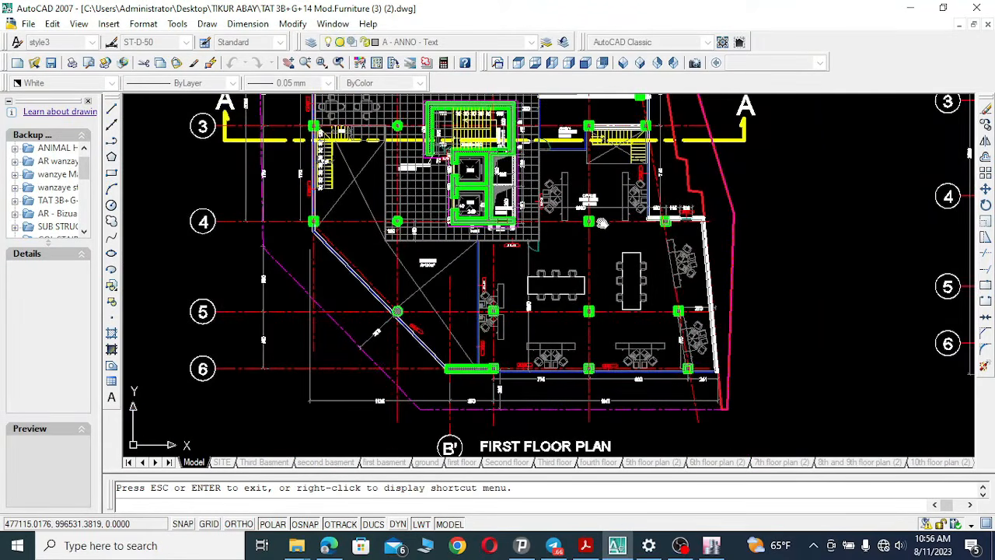
pyautogui.moveTo(602, 224); pyautogui.dragTo(601, 365)
pyautogui.moveTo(527, 286); pyautogui.dragTo(524, 368)
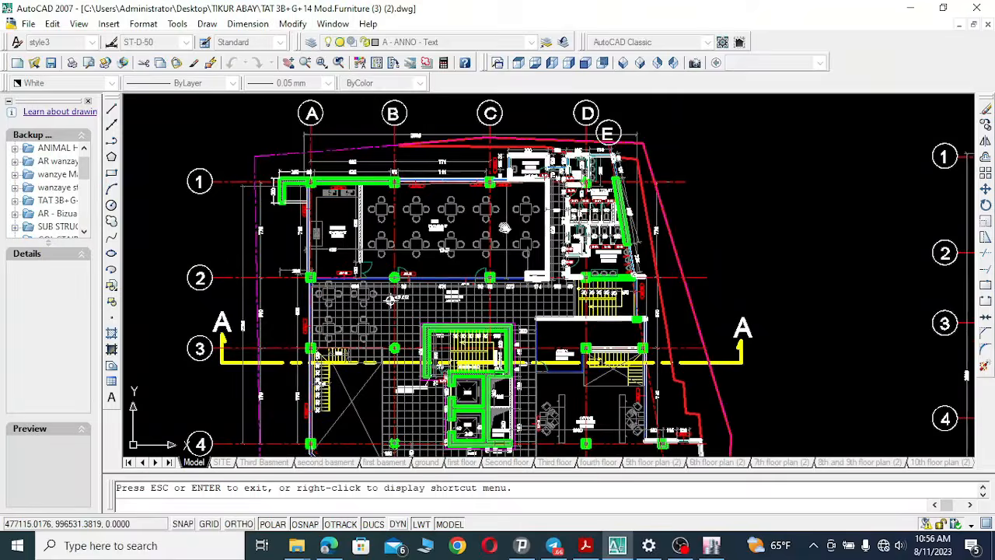
pyautogui.moveTo(417, 203); pyautogui.dragTo(420, 200)
pyautogui.moveTo(736, 375)
pyautogui.mouseDown()
pyautogui.moveTo(595, 276)
pyautogui.moveTo(567, 274)
pyautogui.mouseUp()
pyautogui.moveTo(802, 288); pyautogui.dragTo(480, 257)
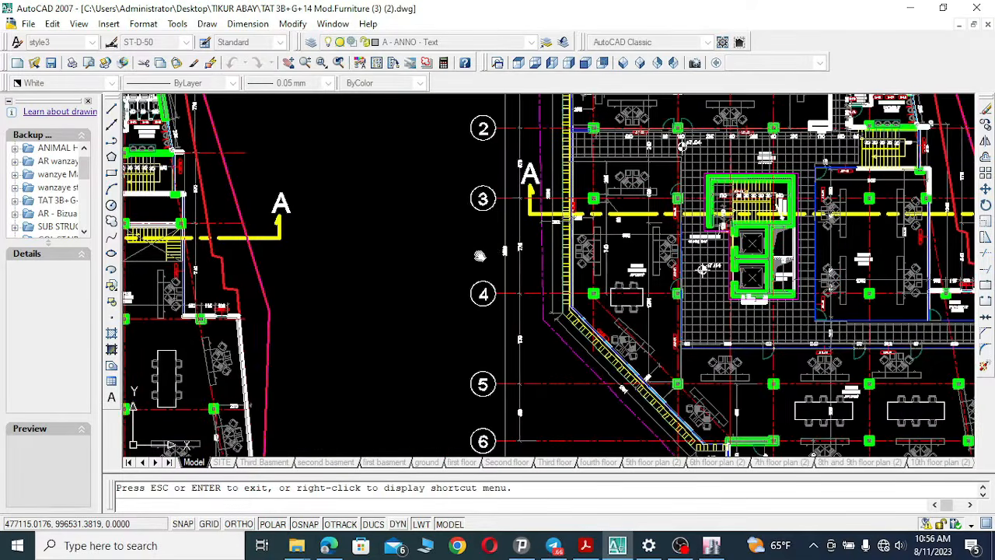
pyautogui.moveTo(857, 265); pyautogui.dragTo(676, 253)
pyautogui.moveTo(486, 374); pyautogui.dragTo(472, 301)
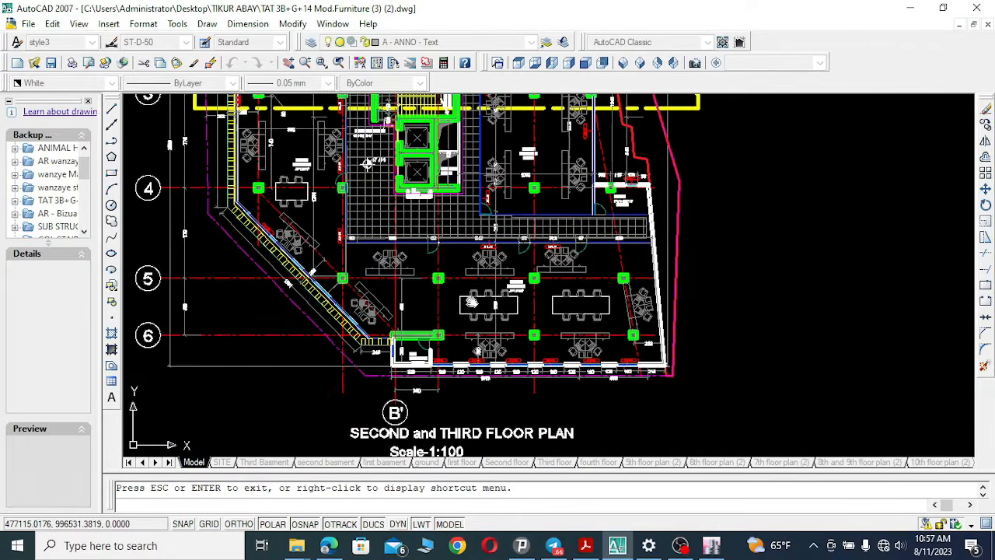
# Use realtime pan and zoom to examine the 4th floor plan, then zoom out to the overall drawing.
pyautogui.click(290, 60)
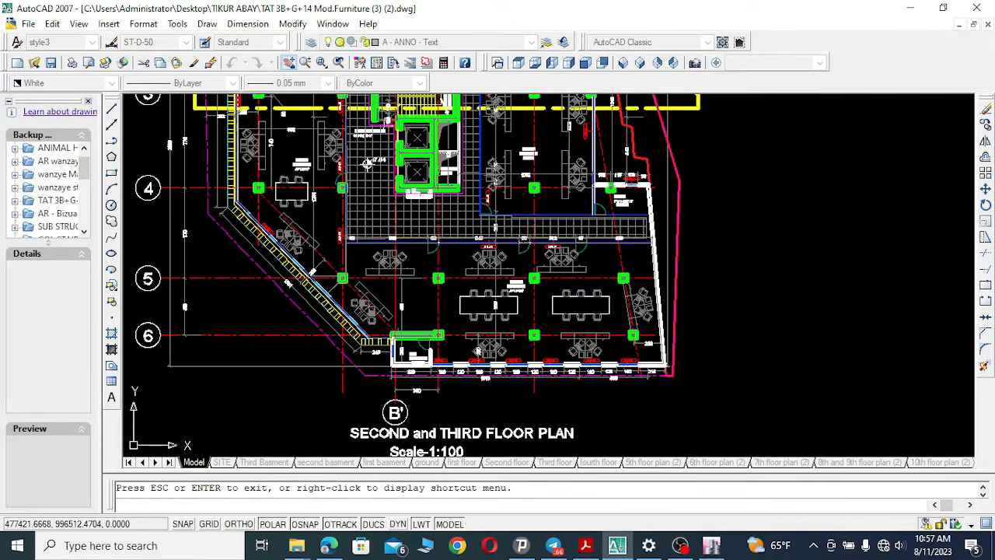
pyautogui.moveTo(470, 263); pyautogui.dragTo(87, 272)
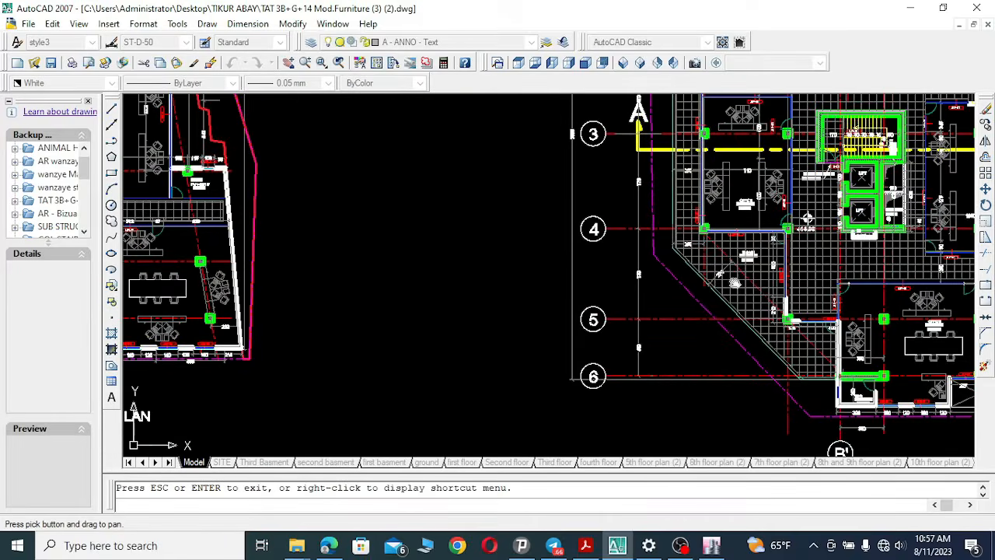
pyautogui.moveTo(830, 282); pyautogui.dragTo(421, 259)
pyautogui.moveTo(712, 339); pyautogui.dragTo(690, 281)
pyautogui.click(321, 62)
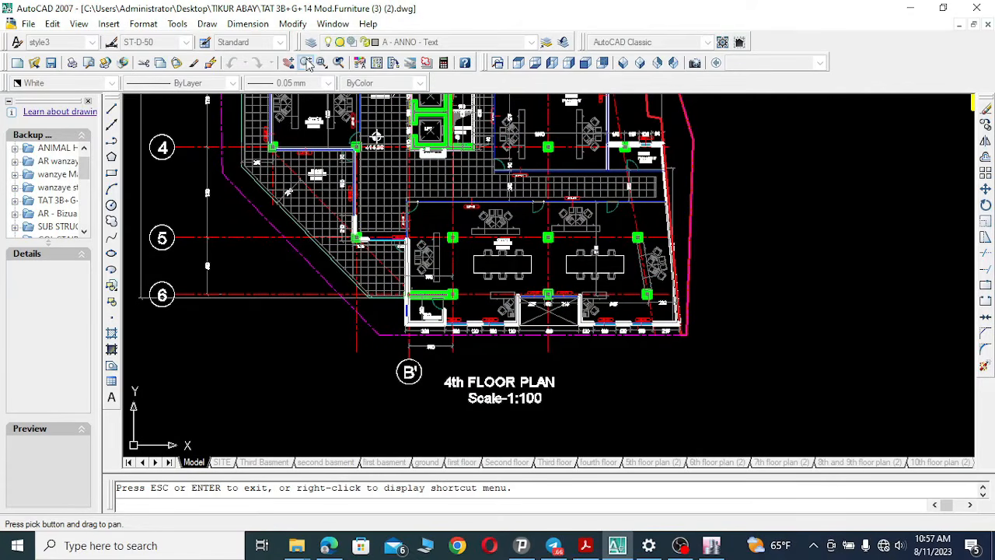
pyautogui.moveTo(549, 247); pyautogui.dragTo(547, 258)
pyautogui.moveTo(549, 221); pyautogui.dragTo(497, 373)
pyautogui.moveTo(513, 226)
pyautogui.mouseDown()
pyautogui.moveTo(495, 252)
pyautogui.moveTo(479, 361)
pyautogui.moveTo(496, 291)
pyautogui.mouseUp()
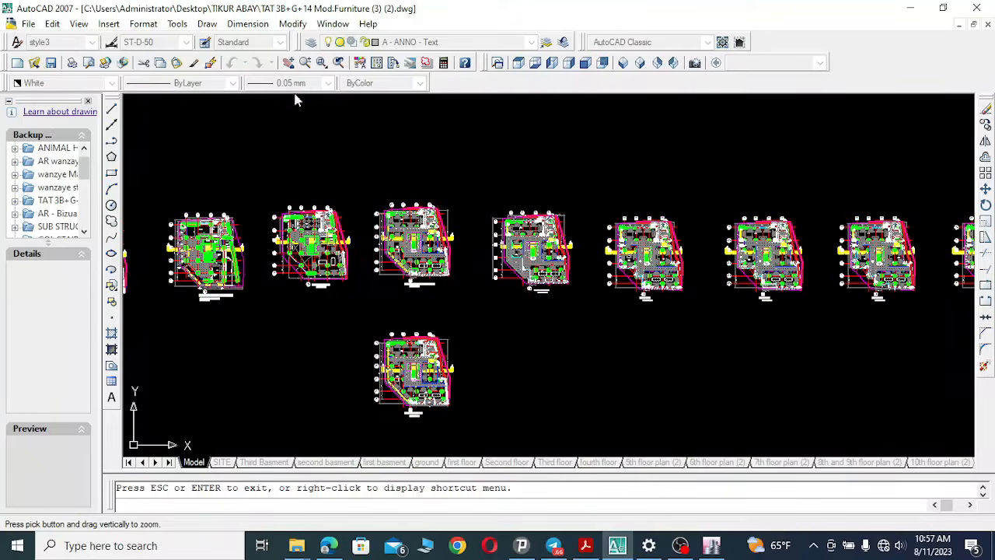
# Pan across the full drawing to survey all floor plans and the building elevations.
pyautogui.click(289, 62)
pyautogui.moveTo(858, 289); pyautogui.dragTo(395, 287)
pyautogui.moveTo(859, 294); pyautogui.dragTo(502, 292)
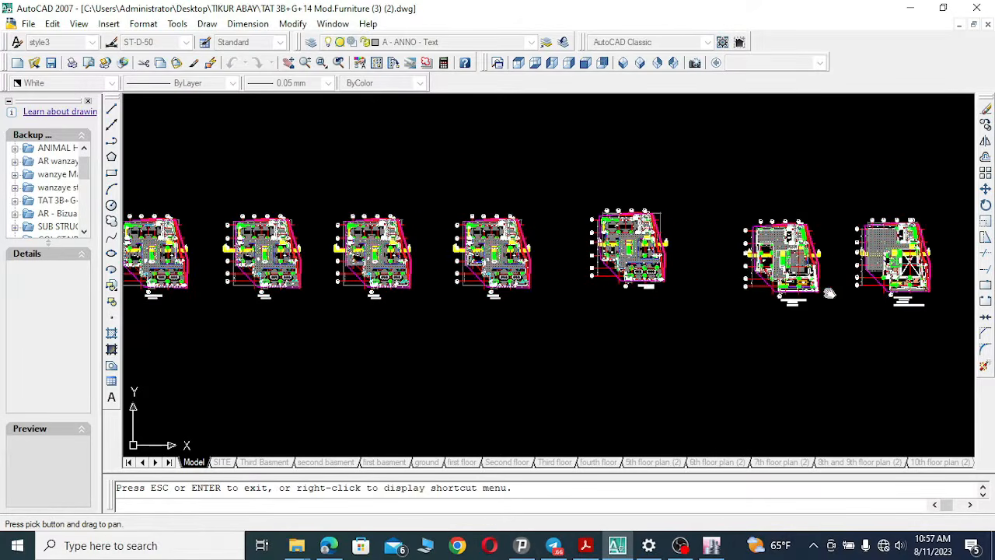
pyautogui.moveTo(828, 292); pyautogui.dragTo(639, 275)
pyautogui.moveTo(830, 287); pyautogui.dragTo(568, 275)
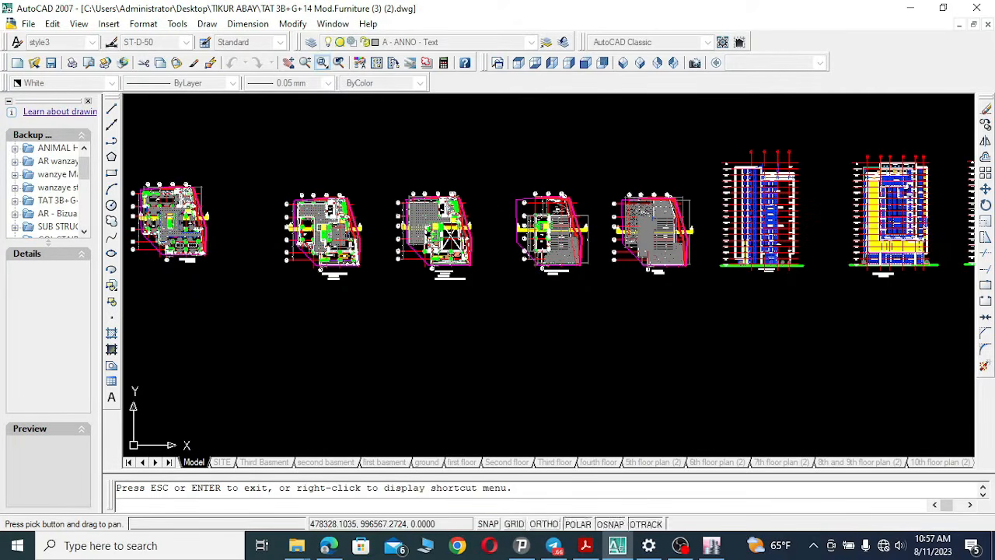
# Zoom into a window around the mechanical floor plan, roof plan and building elevations.
pyautogui.click(321, 63)
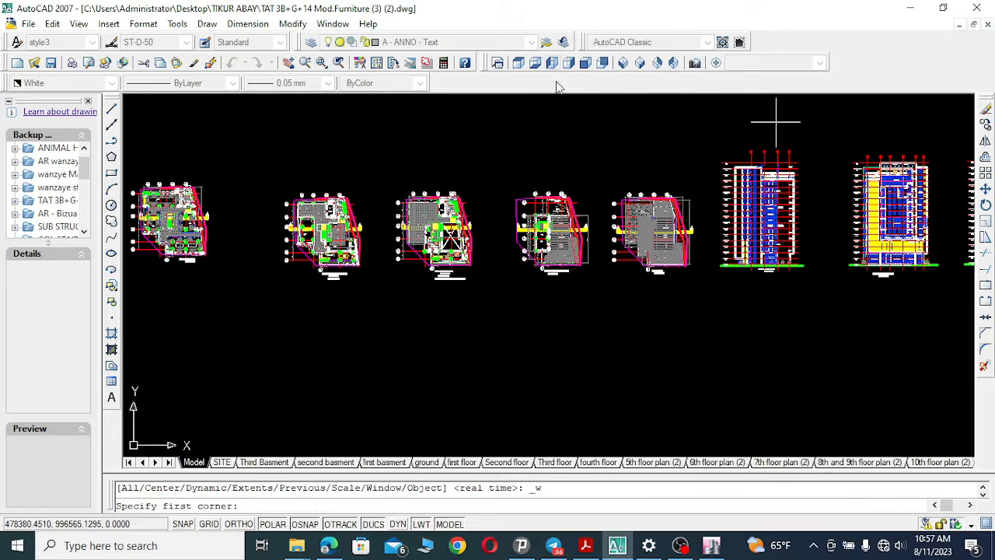
pyautogui.click(516, 178)
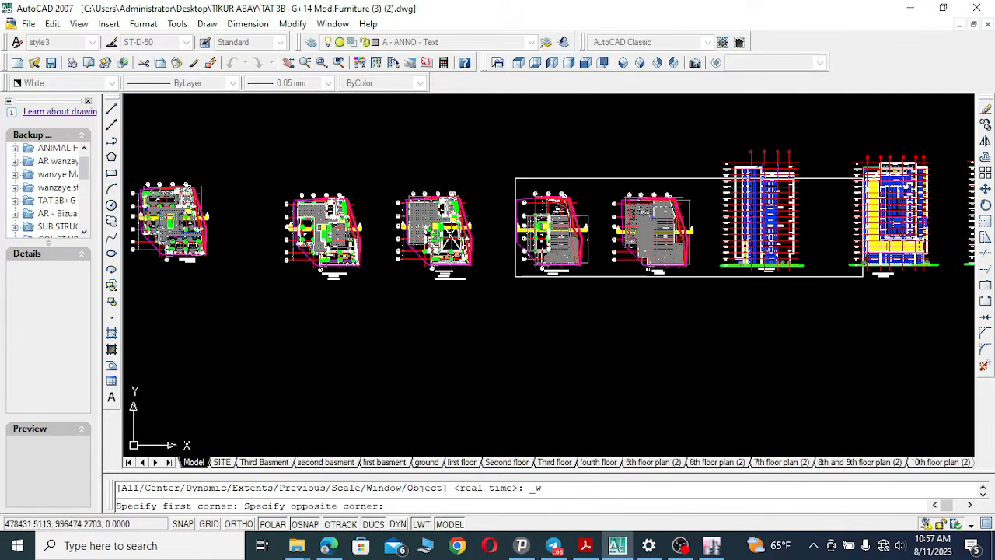
pyautogui.click(919, 282)
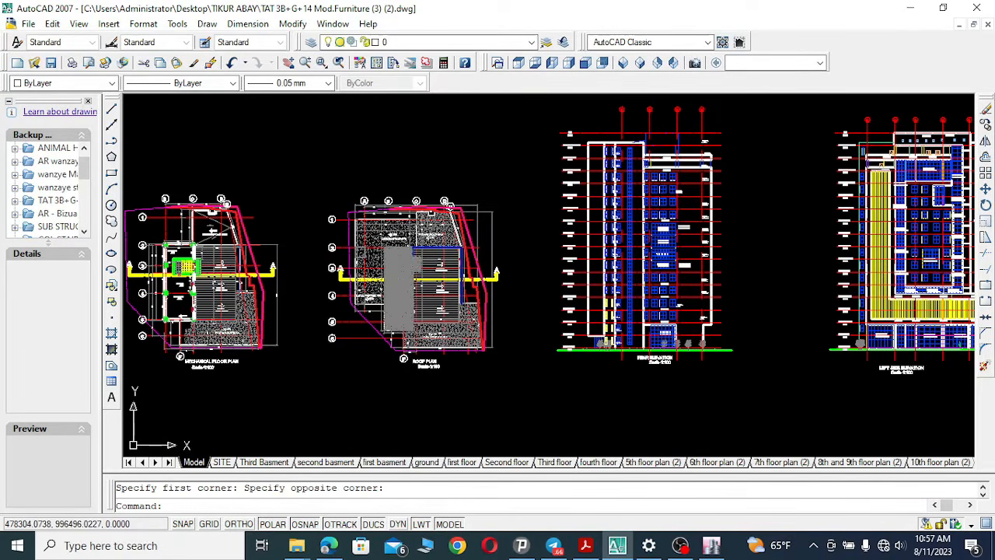
# Pan across the mechanical floor plan, roof plan and each building elevation to reach section A-A.
pyautogui.click(288, 62)
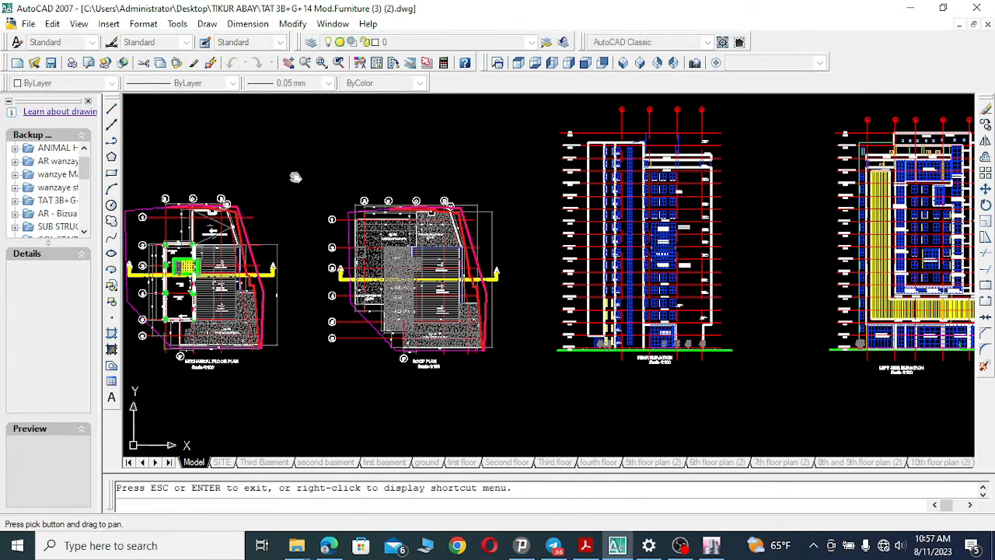
pyautogui.moveTo(280, 196)
pyautogui.mouseDown()
pyautogui.moveTo(384, 189)
pyautogui.moveTo(402, 200)
pyautogui.mouseUp()
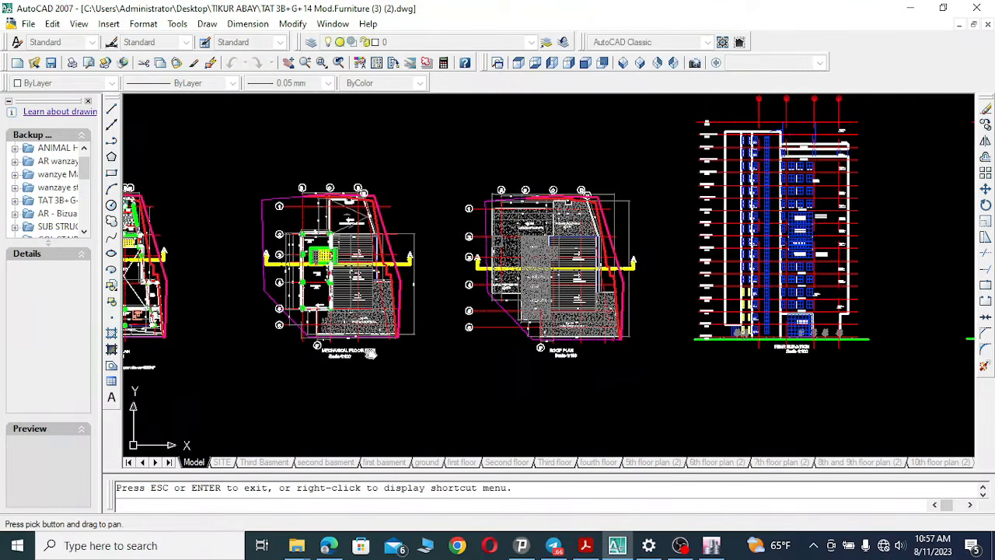
pyautogui.moveTo(370, 354); pyautogui.dragTo(503, 343)
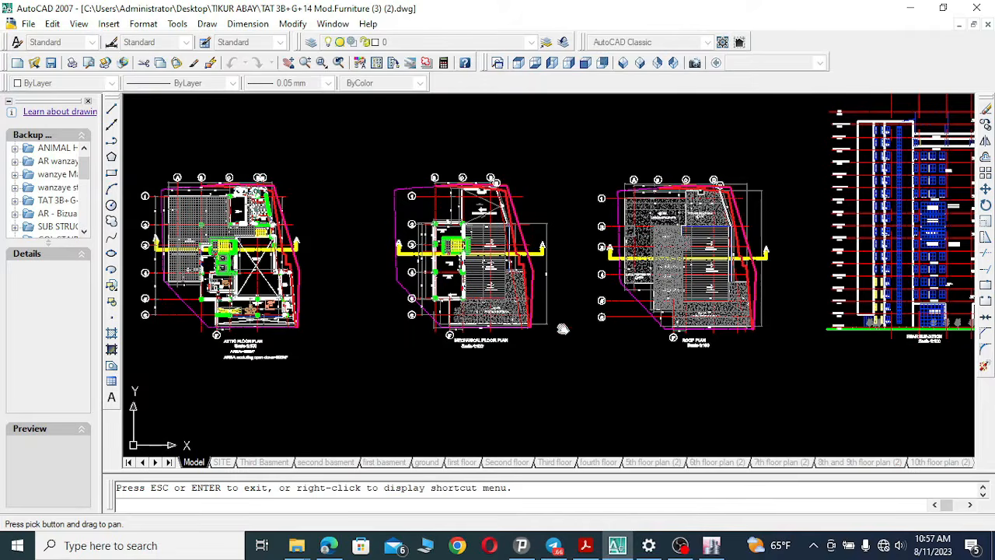
pyautogui.moveTo(620, 317); pyautogui.dragTo(192, 296)
pyautogui.moveTo(731, 314); pyautogui.dragTo(654, 340)
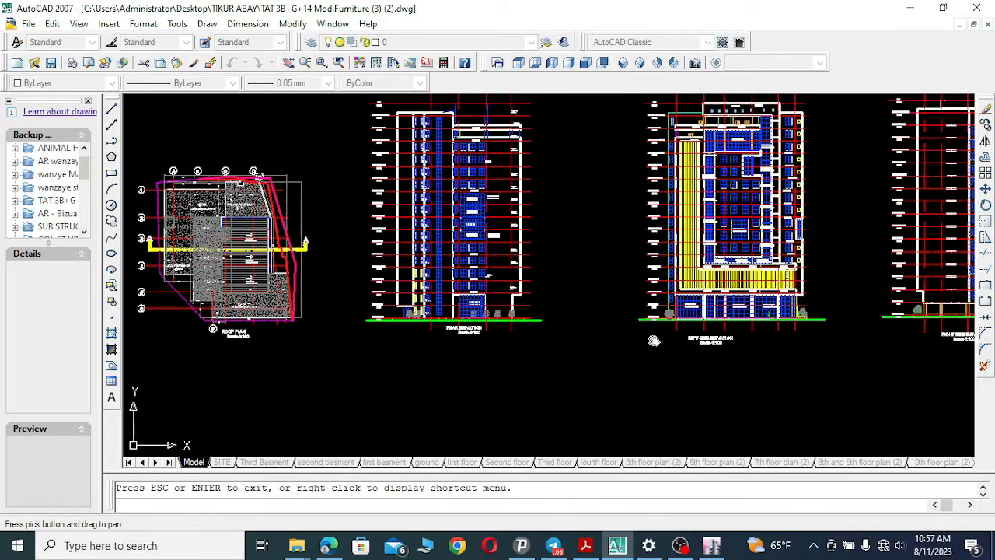
pyautogui.moveTo(592, 258)
pyautogui.mouseDown()
pyautogui.moveTo(513, 284)
pyautogui.moveTo(429, 366)
pyautogui.moveTo(384, 358)
pyautogui.mouseUp()
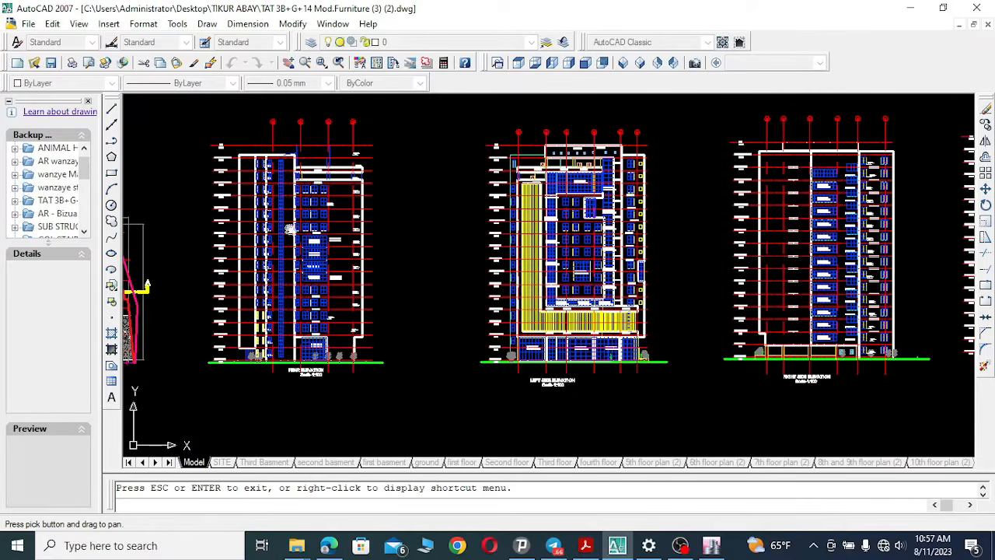
pyautogui.moveTo(638, 292); pyautogui.dragTo(468, 272)
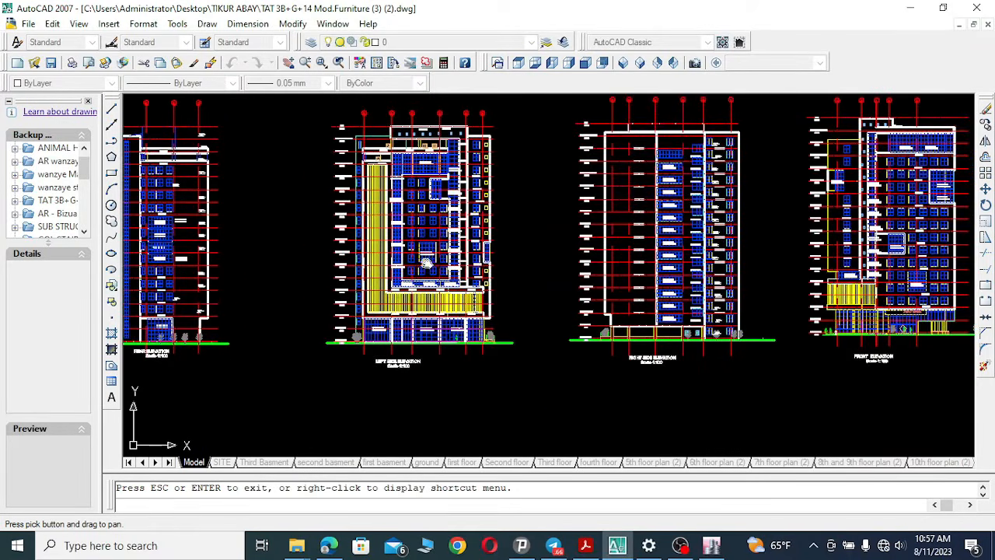
pyautogui.moveTo(679, 197); pyautogui.dragTo(531, 188)
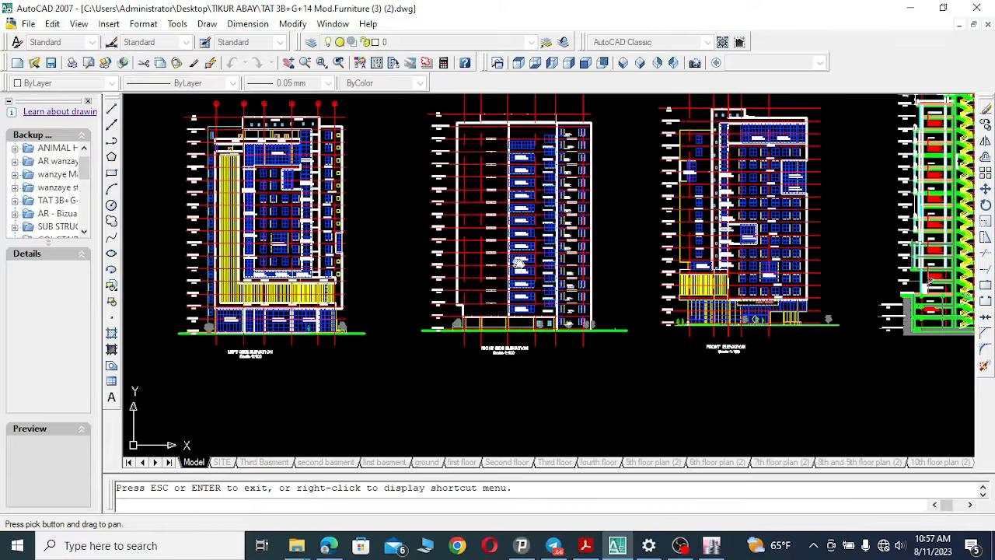
pyautogui.moveTo(560, 259); pyautogui.dragTo(499, 328)
pyautogui.moveTo(708, 330)
pyautogui.mouseDown()
pyautogui.moveTo(656, 315)
pyautogui.moveTo(569, 251)
pyautogui.mouseUp()
pyautogui.moveTo(654, 310); pyautogui.dragTo(437, 300)
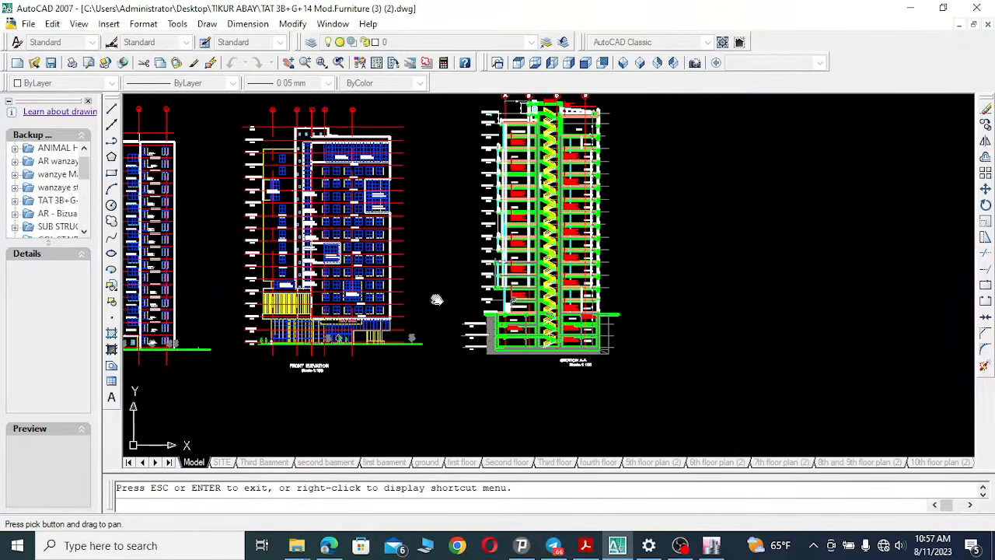
# Zoom into the basement levels of section A-A with window zooms.
pyautogui.click(321, 62)
pyautogui.click(468, 297)
pyautogui.click(614, 365)
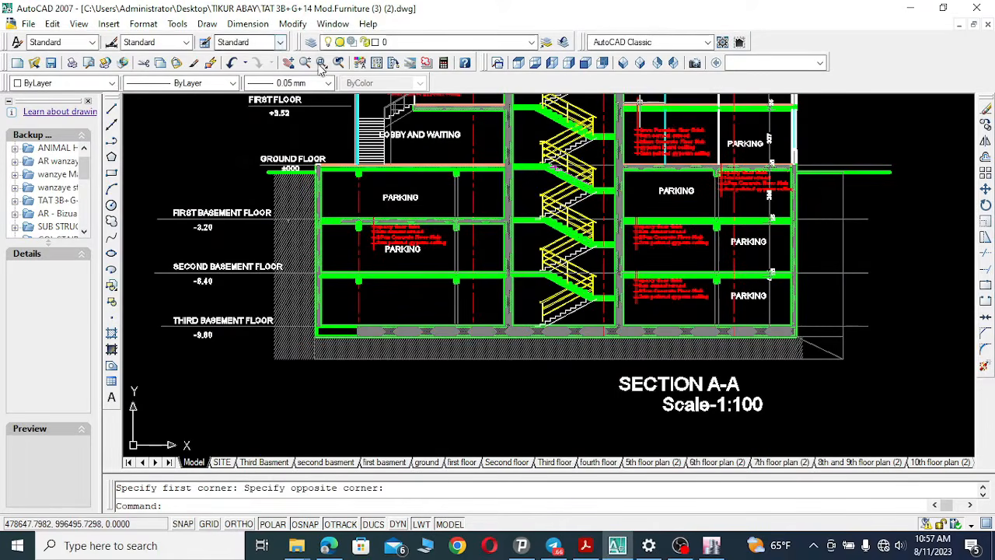
pyautogui.click(288, 63)
pyautogui.moveTo(347, 264)
pyautogui.mouseDown()
pyautogui.moveTo(532, 319)
pyautogui.moveTo(543, 307)
pyautogui.mouseUp()
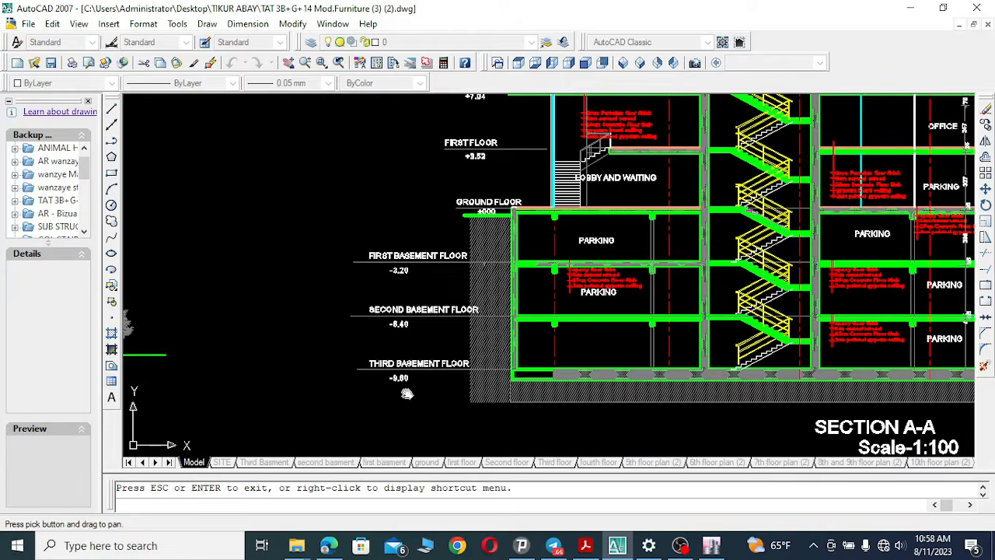
pyautogui.click(320, 63)
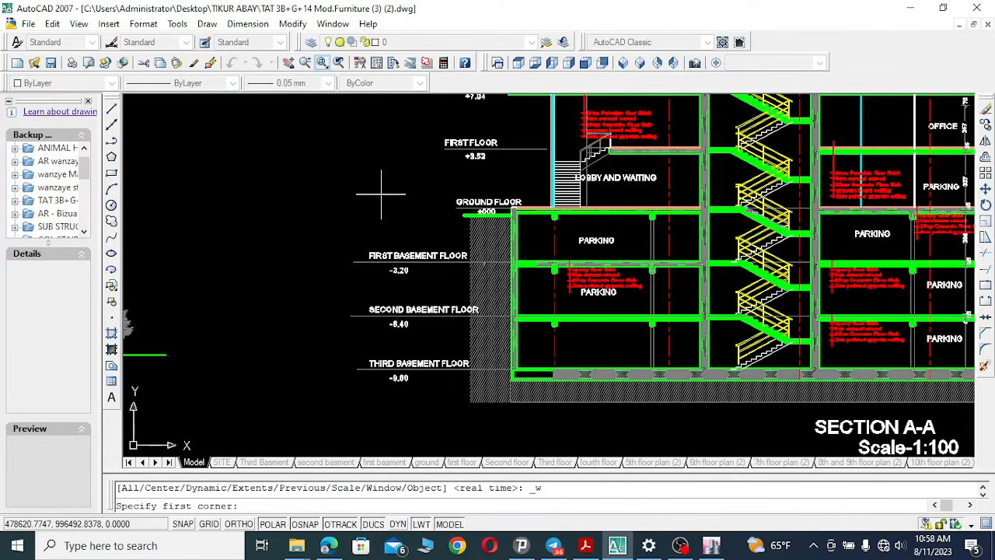
pyautogui.click(356, 230)
pyautogui.click(590, 391)
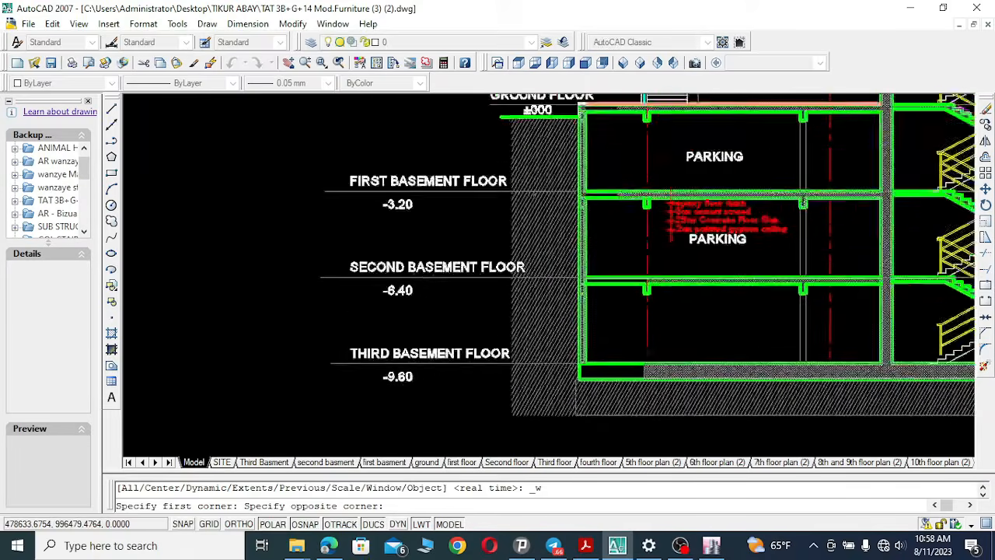
# Pan across the basement floors and ground floor in section A-A, examining level labels and floor finish notes.
pyautogui.click(288, 63)
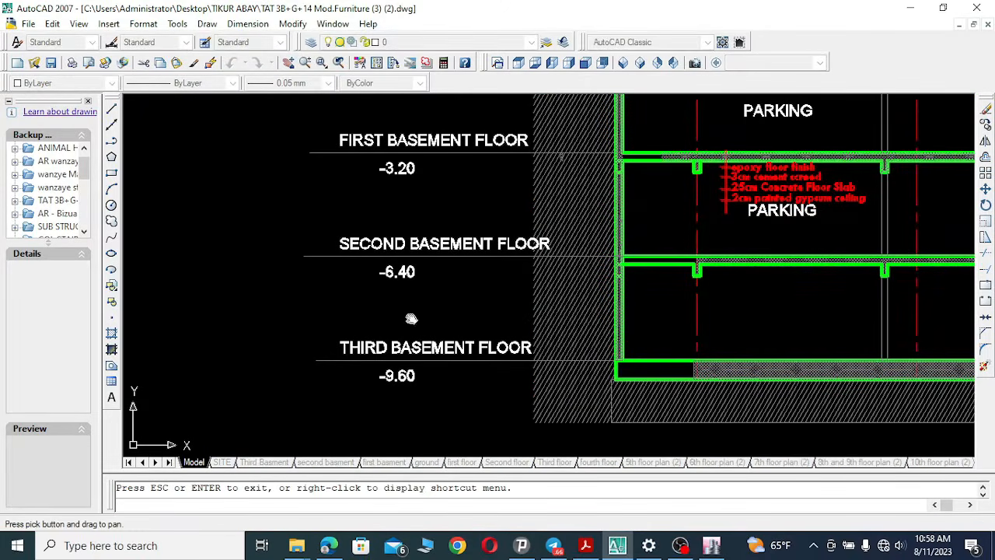
pyautogui.moveTo(508, 386); pyautogui.dragTo(442, 371)
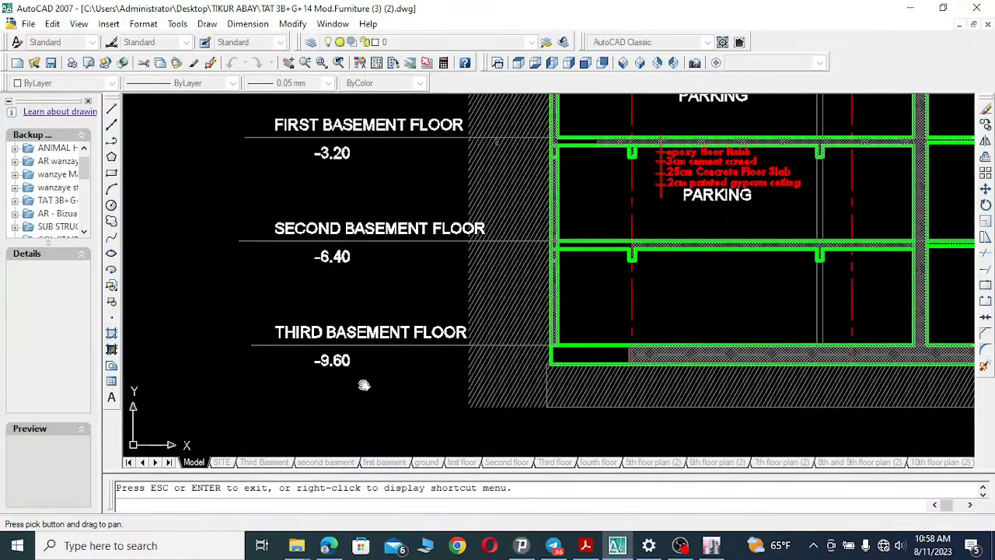
pyautogui.moveTo(388, 277); pyautogui.dragTo(369, 330)
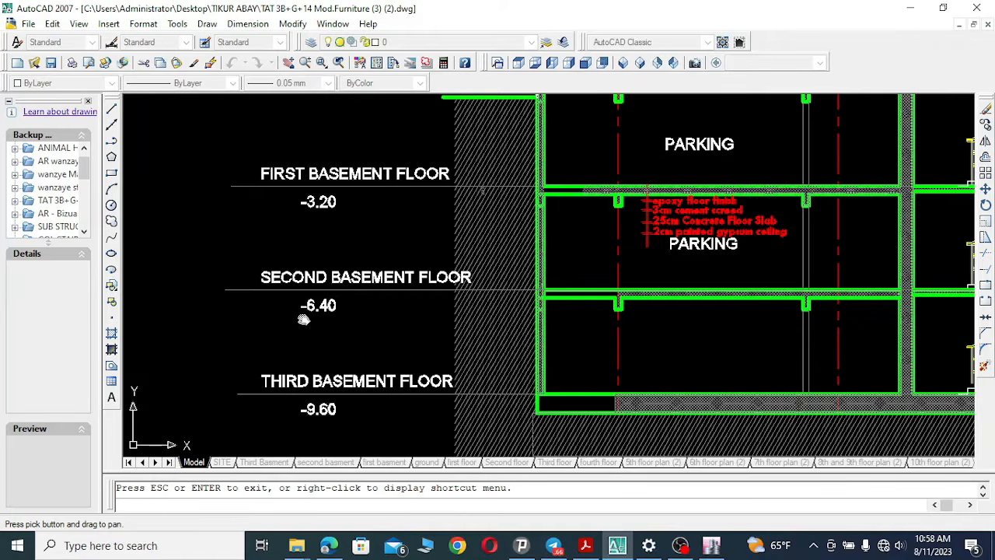
pyautogui.moveTo(380, 309); pyautogui.dragTo(366, 376)
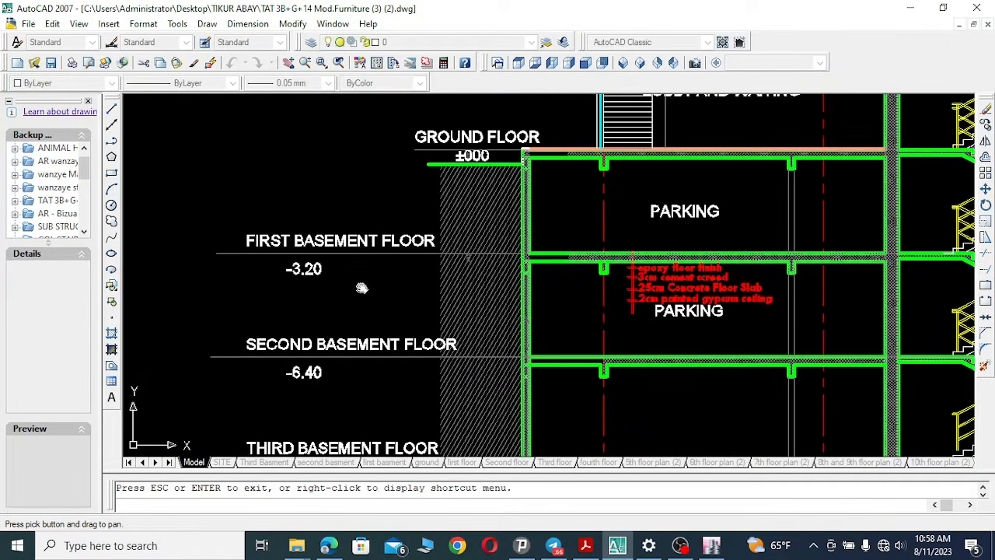
pyautogui.moveTo(358, 286); pyautogui.dragTo(346, 329)
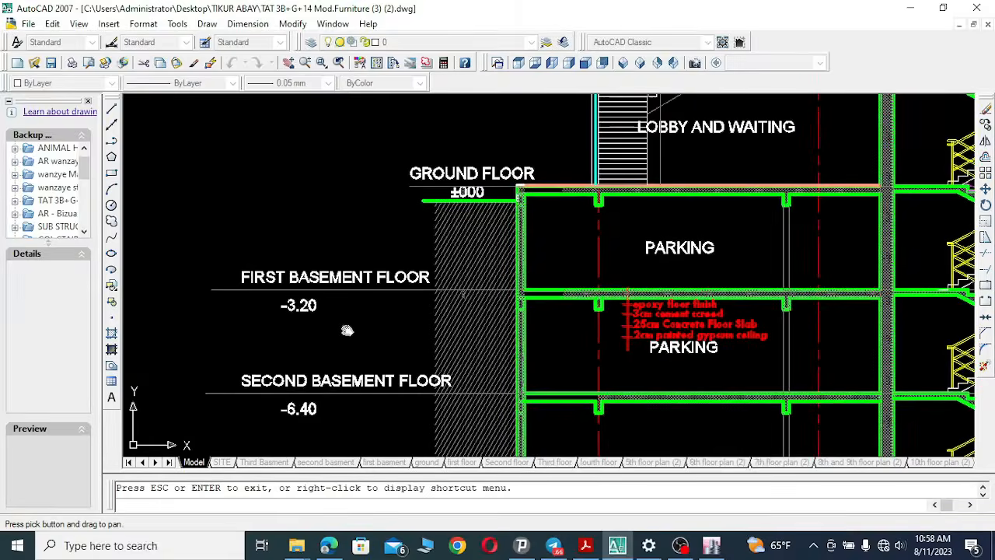
pyautogui.moveTo(364, 287); pyautogui.dragTo(357, 309)
pyautogui.moveTo(458, 199); pyautogui.dragTo(428, 253)
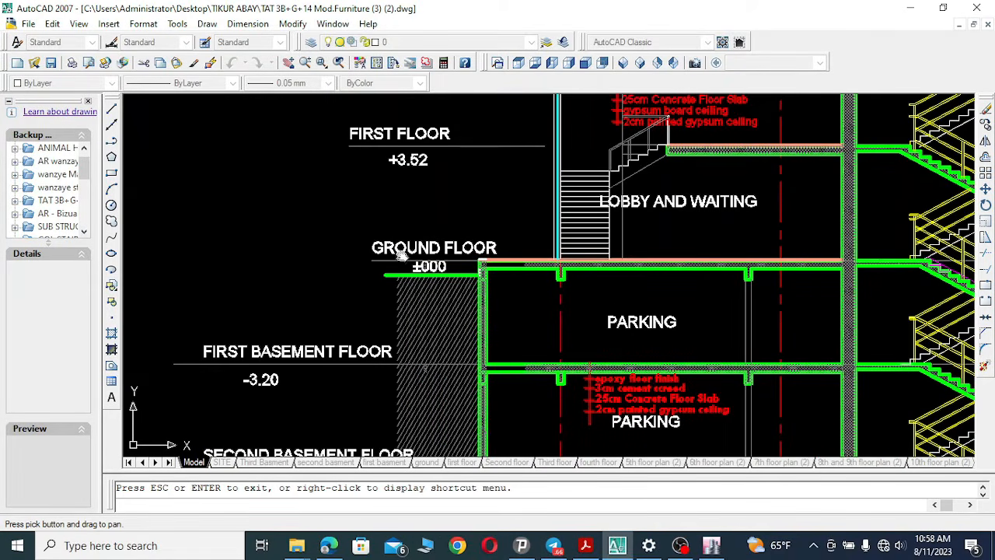
pyautogui.moveTo(431, 280); pyautogui.dragTo(374, 303)
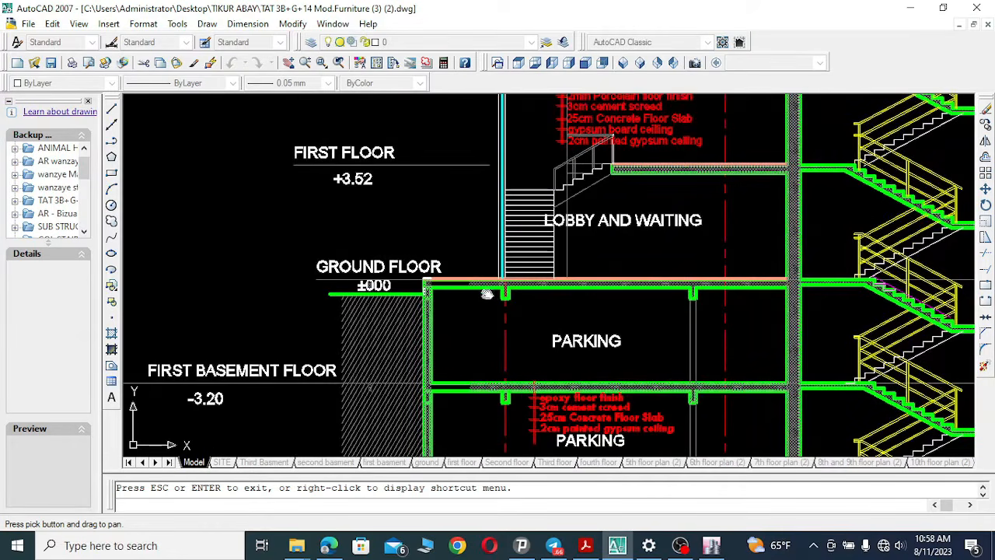
# Pan up section A-A to examine the roof terrace, mechanical room and top slab.
pyautogui.moveTo(428, 213); pyautogui.dragTo(412, 273)
pyautogui.moveTo(428, 208)
pyautogui.mouseDown()
pyautogui.moveTo(395, 343)
pyautogui.moveTo(401, 373)
pyautogui.moveTo(404, 236)
pyautogui.mouseUp()
pyautogui.moveTo(417, 146); pyautogui.dragTo(388, 344)
pyautogui.moveTo(438, 179); pyautogui.dragTo(410, 361)
pyautogui.moveTo(458, 159)
pyautogui.mouseDown()
pyautogui.moveTo(434, 386)
pyautogui.moveTo(449, 360)
pyautogui.moveTo(441, 351)
pyautogui.moveTo(458, 358)
pyautogui.mouseUp()
pyautogui.moveTo(475, 251); pyautogui.dragTo(464, 432)
pyautogui.moveTo(476, 299)
pyautogui.mouseDown()
pyautogui.moveTo(472, 335)
pyautogui.moveTo(499, 453)
pyautogui.mouseUp()
pyautogui.moveTo(478, 217); pyautogui.dragTo(492, 340)
pyautogui.moveTo(554, 170); pyautogui.dragTo(567, 228)
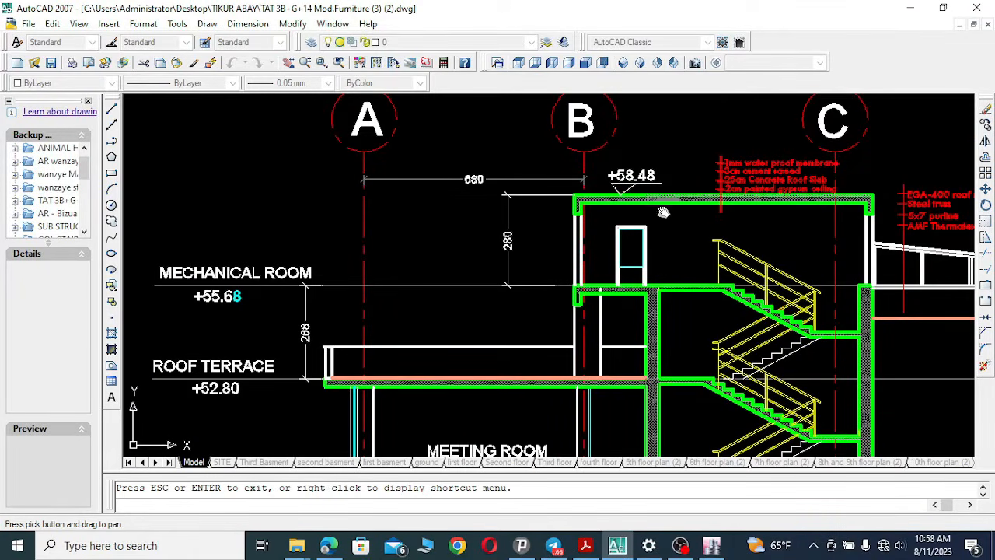
pyautogui.moveTo(663, 211)
pyautogui.mouseDown()
pyautogui.moveTo(615, 216)
pyautogui.moveTo(552, 201)
pyautogui.mouseUp()
pyautogui.moveTo(482, 221); pyautogui.dragTo(577, 167)
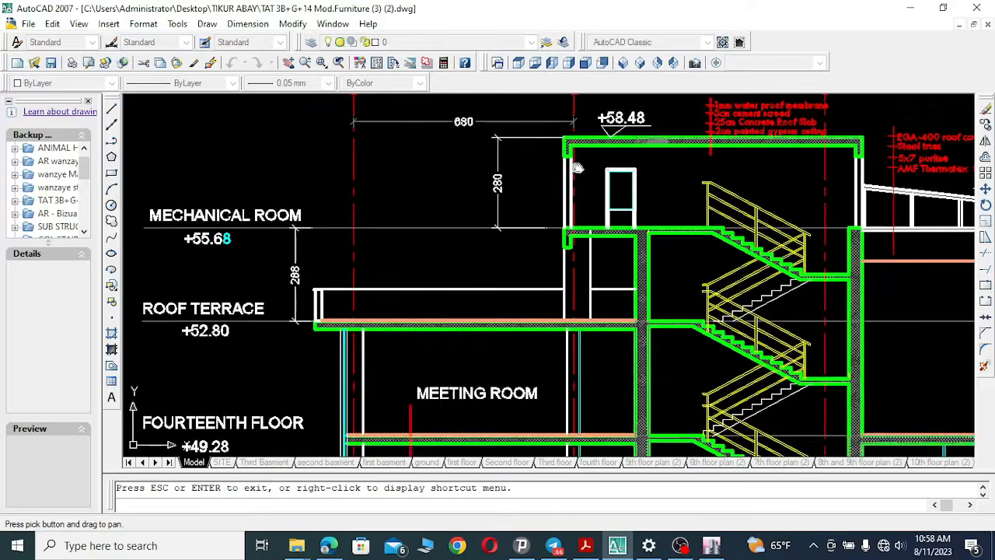
# Pan down section A-A floor by floor, examining floor levels and room labels down to the first floor.
pyautogui.moveTo(506, 362); pyautogui.dragTo(507, 347)
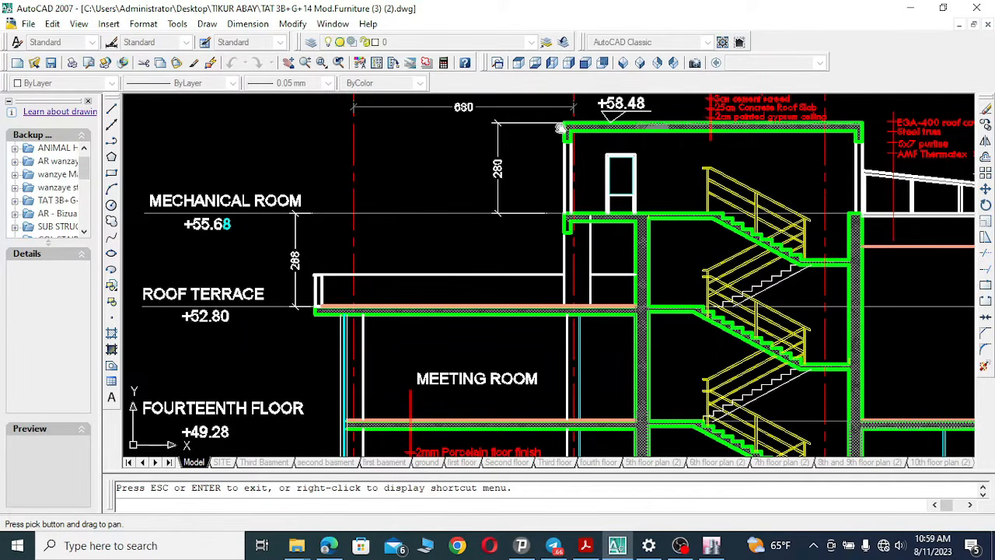
pyautogui.moveTo(372, 225); pyautogui.dragTo(497, 184)
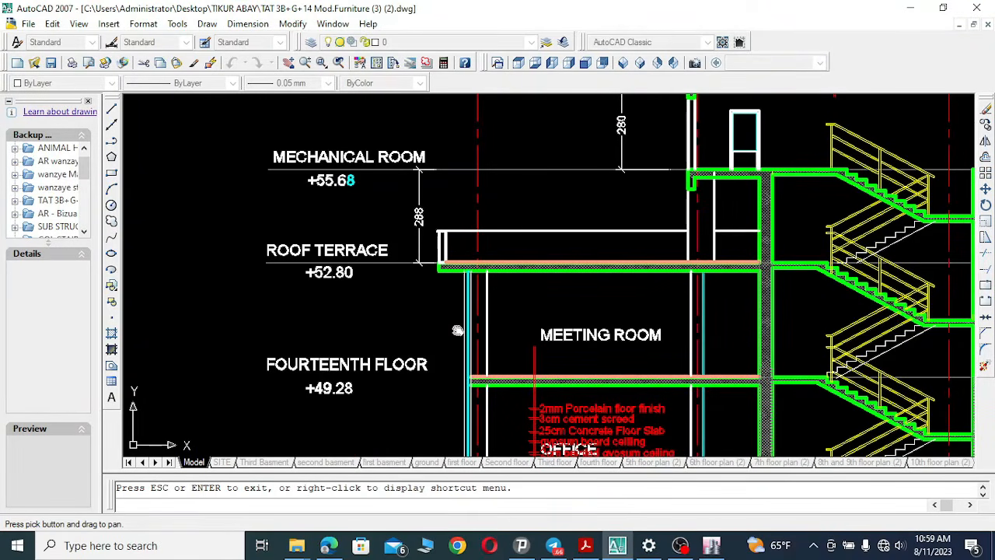
pyautogui.moveTo(446, 316); pyautogui.dragTo(404, 175)
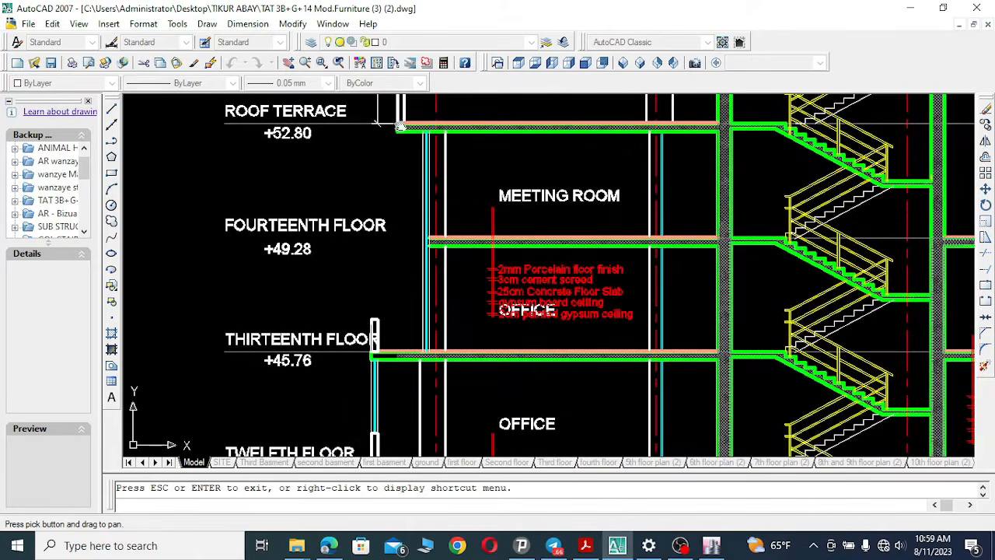
pyautogui.moveTo(443, 408); pyautogui.dragTo(428, 153)
pyautogui.moveTo(504, 392); pyautogui.dragTo(473, 153)
pyautogui.moveTo(489, 374); pyautogui.dragTo(478, 140)
pyautogui.moveTo(453, 363); pyautogui.dragTo(471, 161)
pyautogui.moveTo(437, 360); pyautogui.dragTo(471, 151)
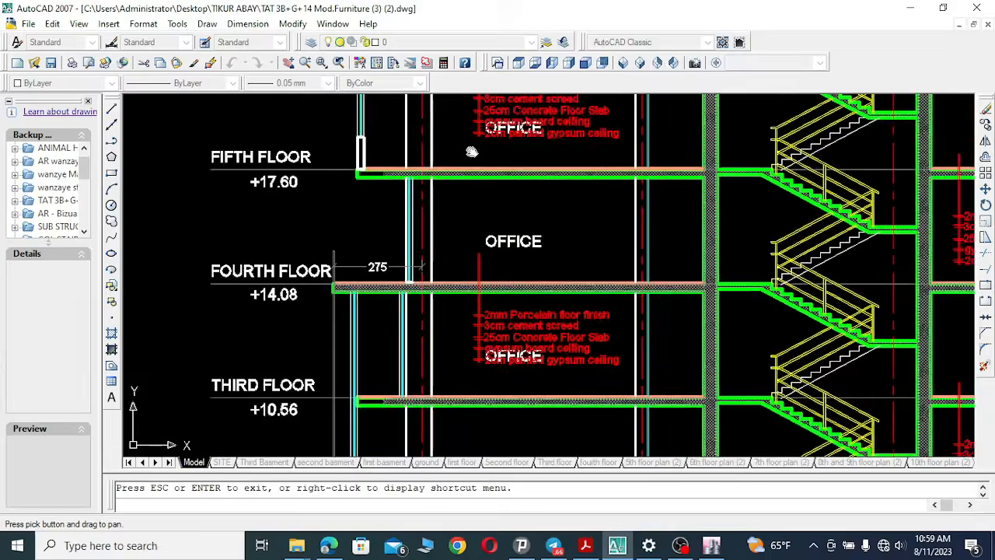
pyautogui.moveTo(524, 325); pyautogui.dragTo(456, 164)
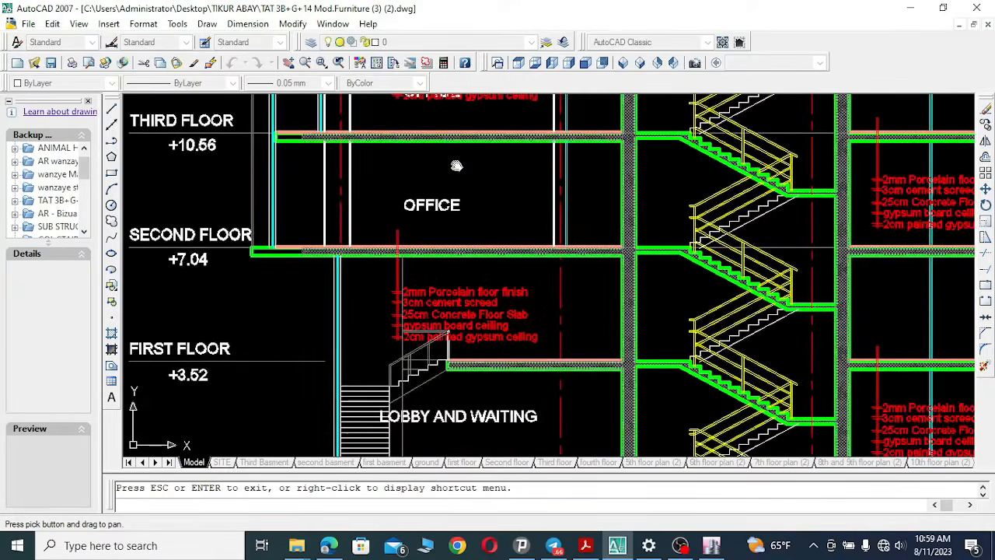
pyautogui.moveTo(554, 183); pyautogui.dragTo(562, 183)
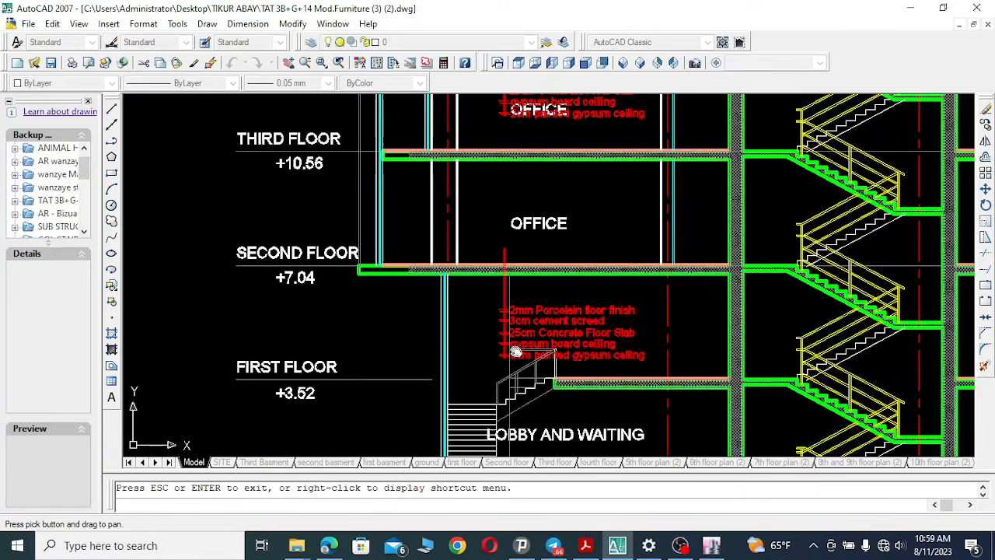
# Pan down to the basement parking levels and across the staircase in section A-A.
pyautogui.moveTo(516, 353)
pyautogui.mouseDown()
pyautogui.moveTo(507, 238)
pyautogui.moveTo(566, 267)
pyautogui.moveTo(510, 335)
pyautogui.moveTo(522, 151)
pyautogui.mouseUp()
pyautogui.moveTo(517, 342); pyautogui.dragTo(502, 200)
pyautogui.moveTo(423, 168); pyautogui.dragTo(464, 228)
pyautogui.moveTo(419, 368)
pyautogui.mouseDown()
pyautogui.moveTo(498, 333)
pyautogui.moveTo(513, 355)
pyautogui.mouseUp()
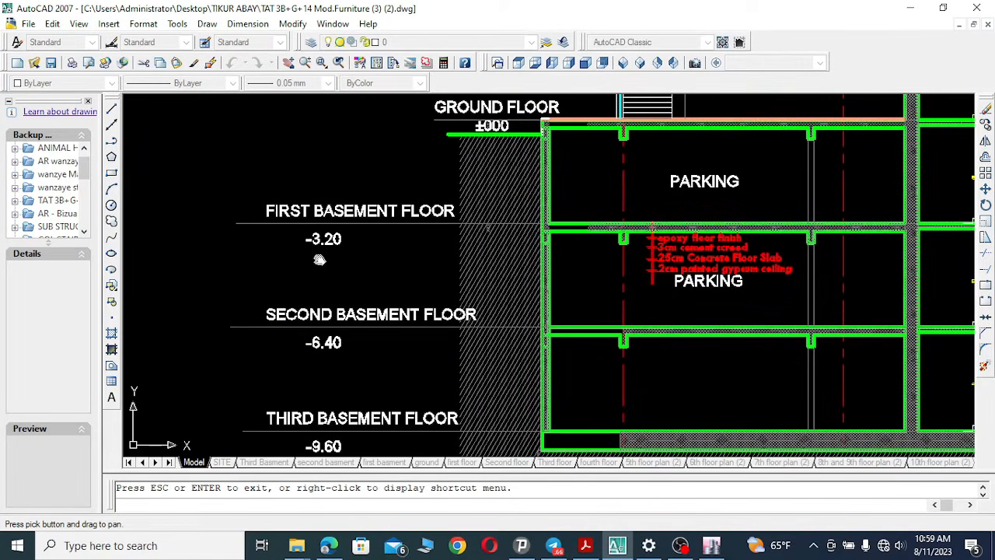
pyautogui.moveTo(510, 336); pyautogui.dragTo(392, 197)
pyautogui.moveTo(483, 298)
pyautogui.mouseDown()
pyautogui.moveTo(447, 319)
pyautogui.moveTo(288, 341)
pyautogui.mouseUp()
pyautogui.moveTo(679, 259); pyautogui.dragTo(532, 262)
pyautogui.moveTo(702, 271)
pyautogui.mouseDown()
pyautogui.moveTo(453, 299)
pyautogui.moveTo(674, 274)
pyautogui.moveTo(706, 285)
pyautogui.mouseUp()
pyautogui.moveTo(651, 199); pyautogui.dragTo(666, 272)
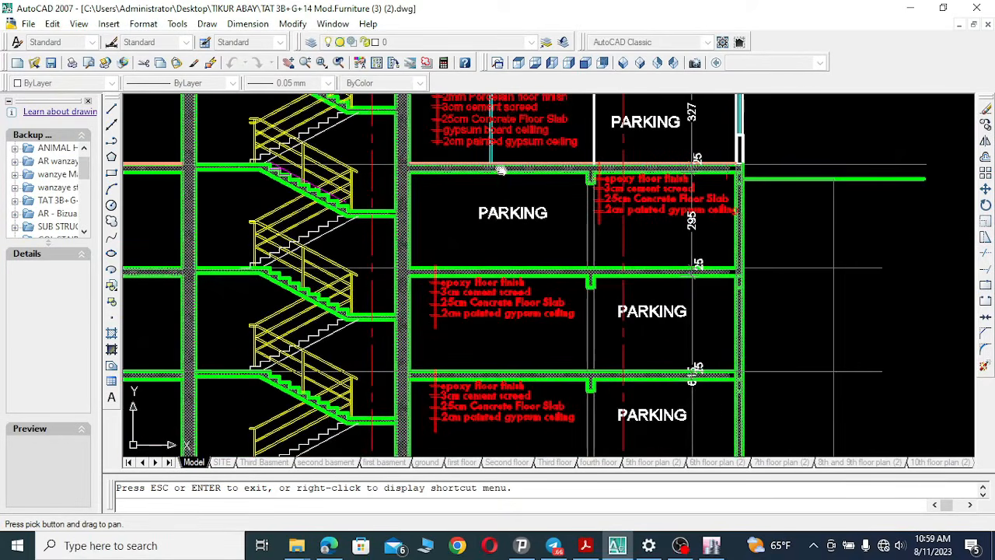
pyautogui.moveTo(561, 245); pyautogui.dragTo(787, 279)
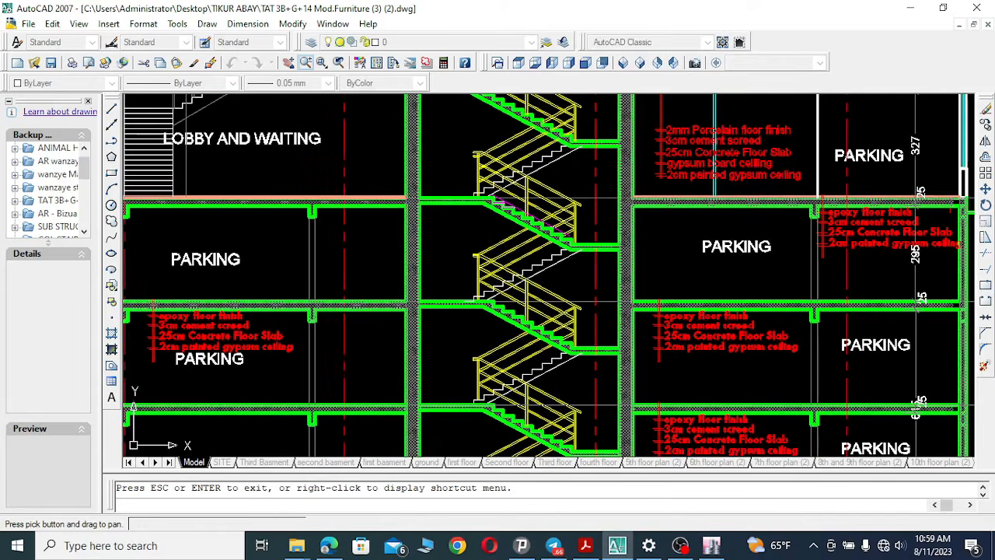
# Zoom out in realtime to view the whole section A-A.
pyautogui.click(306, 63)
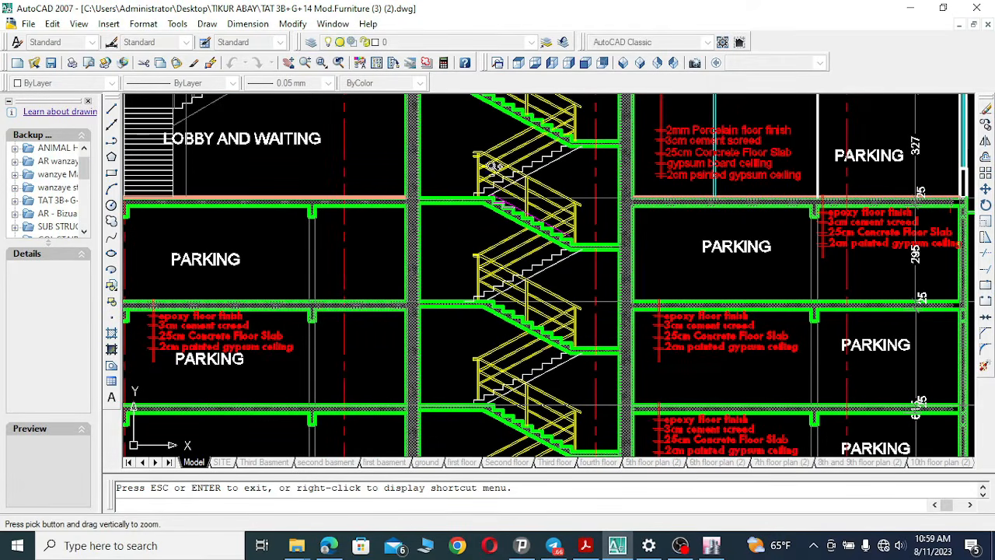
pyautogui.moveTo(494, 168); pyautogui.dragTo(498, 412)
pyautogui.moveTo(611, 206); pyautogui.dragTo(599, 360)
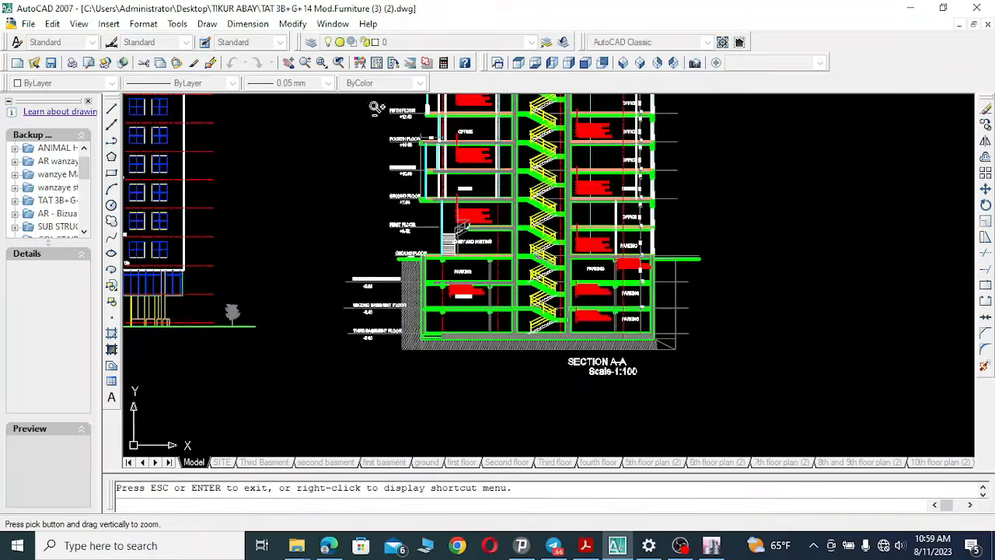
# Pan across to the front elevation and right side elevation, then zoom in on the elevations' upper floors.
pyautogui.click(288, 62)
pyautogui.moveTo(271, 213); pyautogui.dragTo(633, 276)
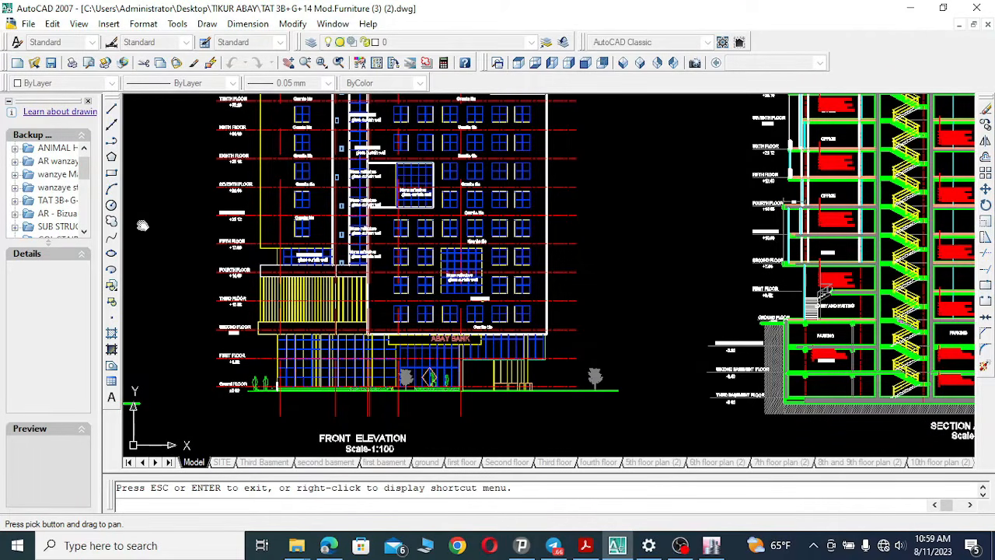
pyautogui.moveTo(404, 208)
pyautogui.mouseDown()
pyautogui.moveTo(434, 336)
pyautogui.moveTo(433, 259)
pyautogui.moveTo(487, 179)
pyautogui.moveTo(622, 232)
pyautogui.mouseUp()
pyautogui.moveTo(284, 294)
pyautogui.mouseDown()
pyautogui.moveTo(496, 287)
pyautogui.moveTo(559, 272)
pyautogui.mouseUp()
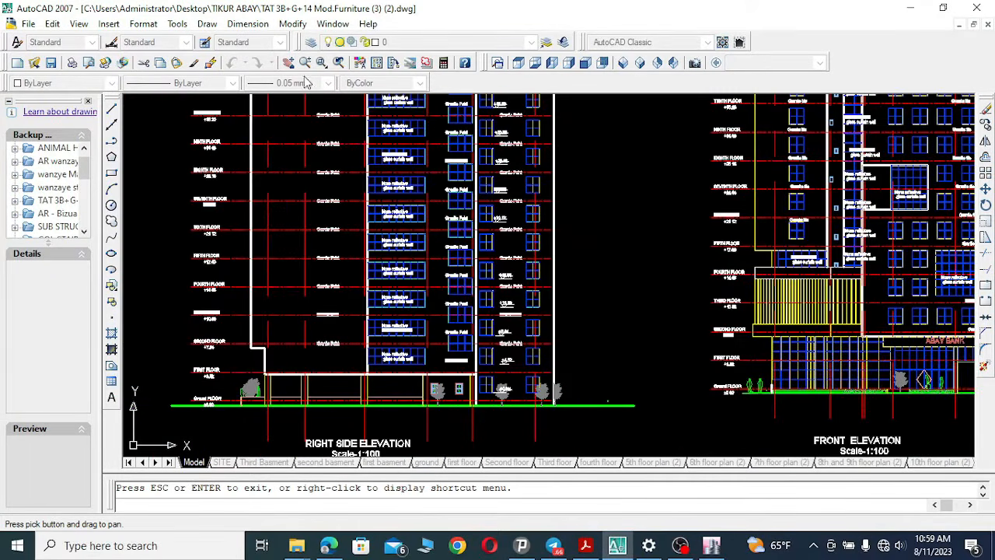
pyautogui.click(306, 63)
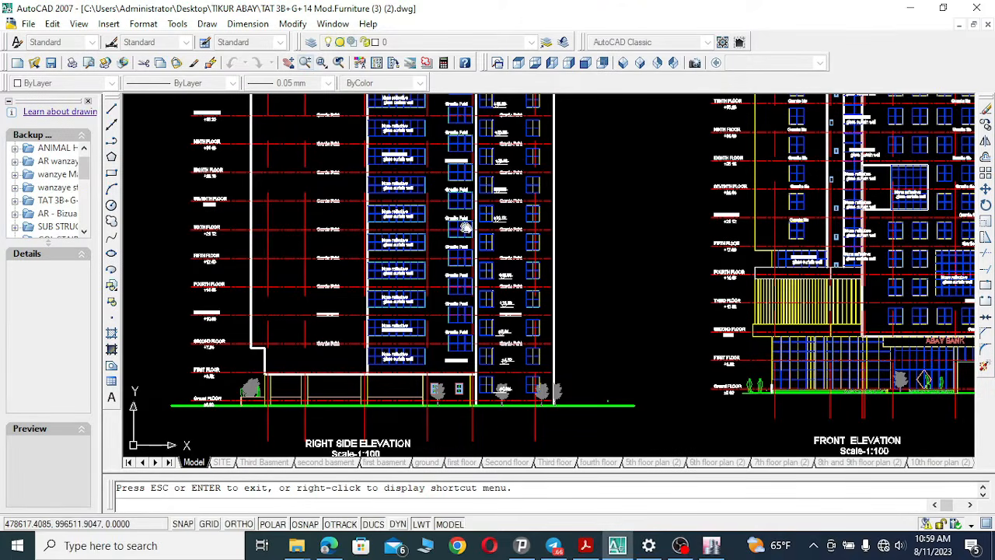
pyautogui.moveTo(226, 119)
pyautogui.mouseDown()
pyautogui.moveTo(327, 187)
pyautogui.moveTo(550, 263)
pyautogui.mouseUp()
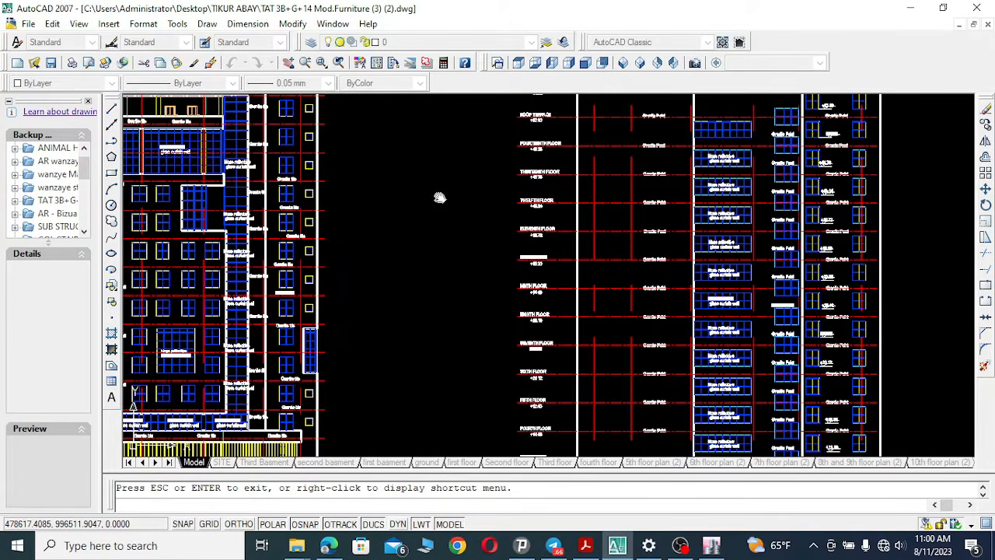
# Switch to the other open drawing, the substructure drawing for ETABS.
pyautogui.click(332, 25)
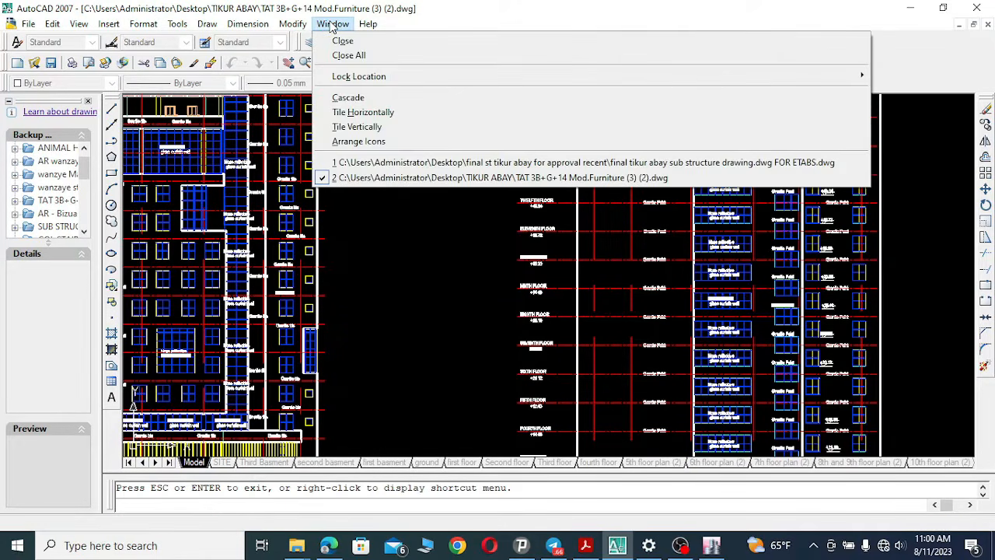
pyautogui.click(332, 24)
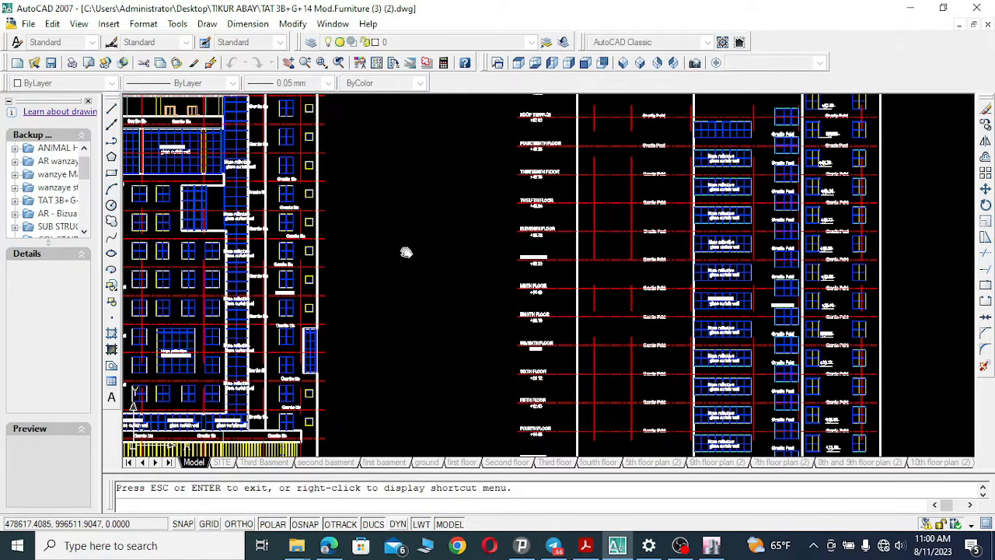
pyautogui.click(333, 24)
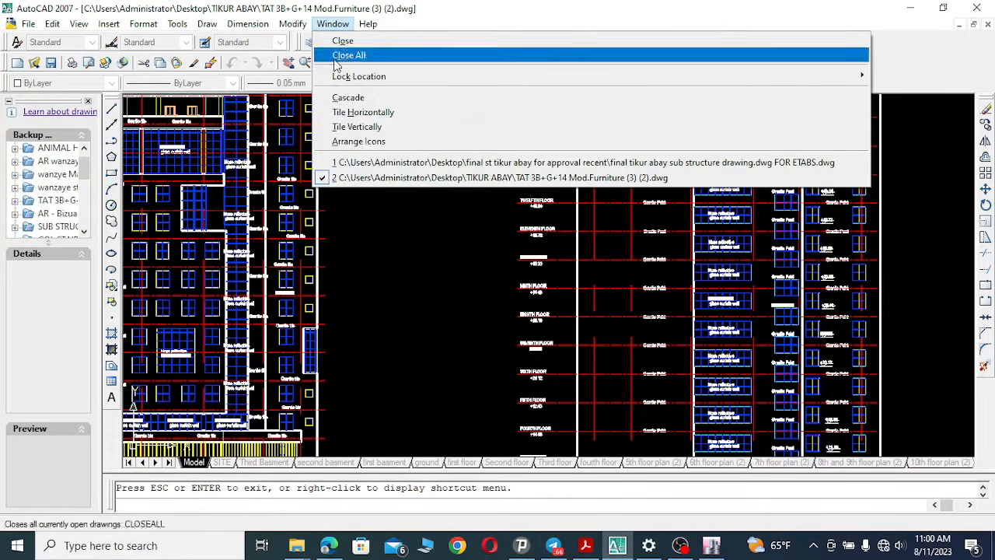
pyautogui.click(385, 160)
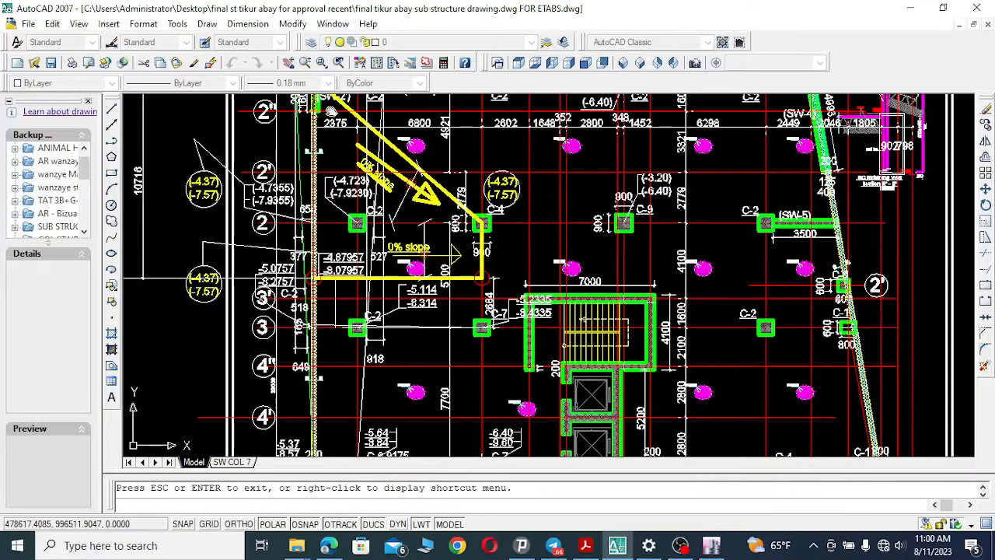
# Pan around the substructure plan to examine the sloped ramp and retaining walls near grids A to B.
pyautogui.press('Escape')
pyautogui.moveTo(579, 172); pyautogui.dragTo(547, 325)
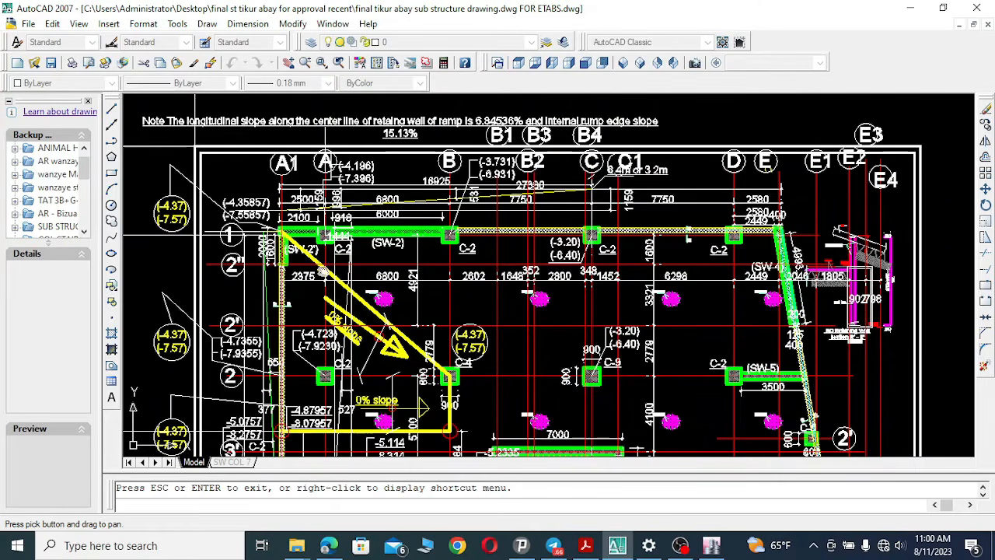
pyautogui.moveTo(345, 346); pyautogui.dragTo(351, 147)
pyautogui.moveTo(383, 376)
pyautogui.mouseDown()
pyautogui.moveTo(370, 216)
pyautogui.moveTo(368, 429)
pyautogui.mouseUp()
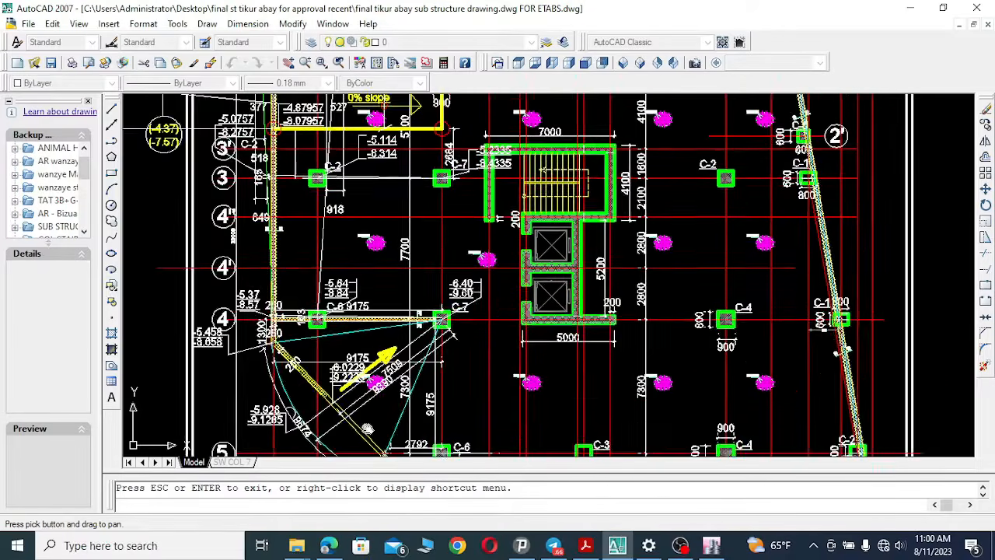
pyautogui.moveTo(360, 307); pyautogui.dragTo(361, 437)
pyautogui.moveTo(331, 261); pyautogui.dragTo(337, 433)
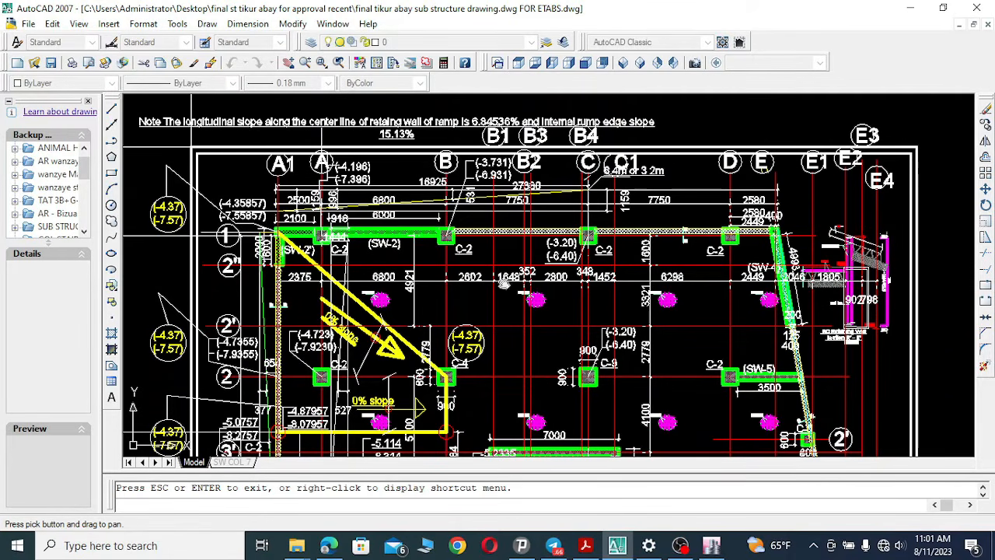
# Pan down past the stair and lift core to the staircase-1 starter bar detail and back.
pyautogui.moveTo(518, 393); pyautogui.dragTo(522, 272)
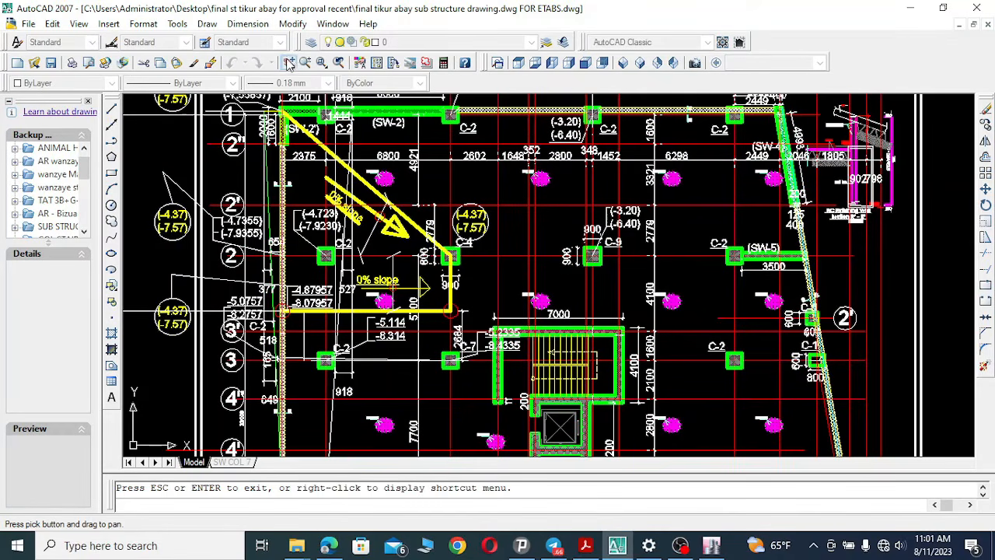
pyautogui.moveTo(567, 264); pyautogui.dragTo(522, 308)
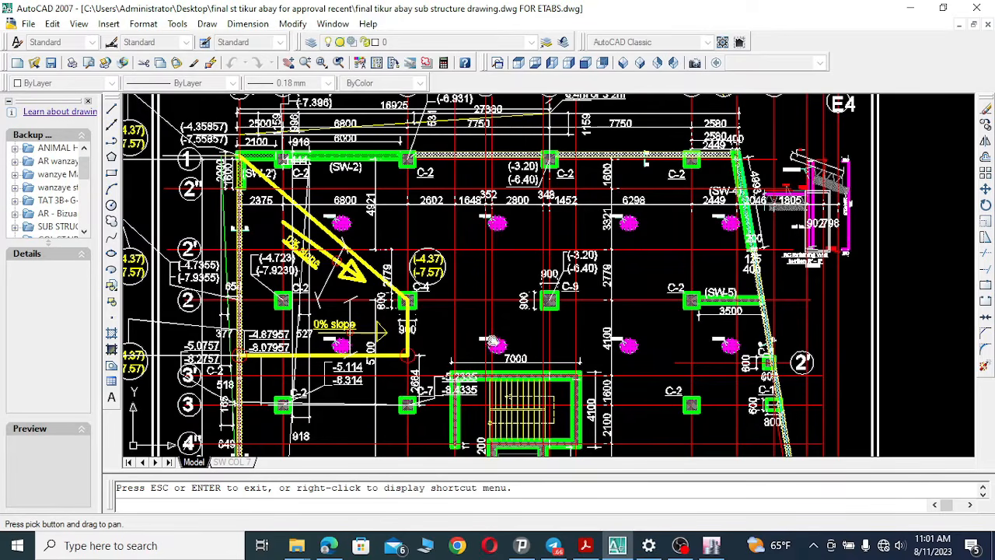
pyautogui.moveTo(501, 351)
pyautogui.mouseDown()
pyautogui.moveTo(505, 307)
pyautogui.moveTo(488, 259)
pyautogui.mouseUp()
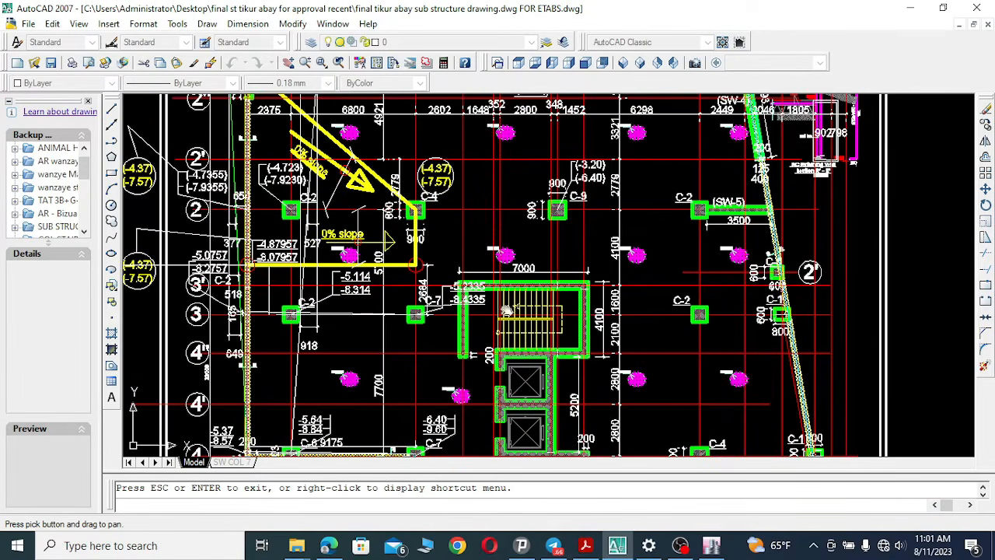
pyautogui.moveTo(511, 356); pyautogui.dragTo(522, 104)
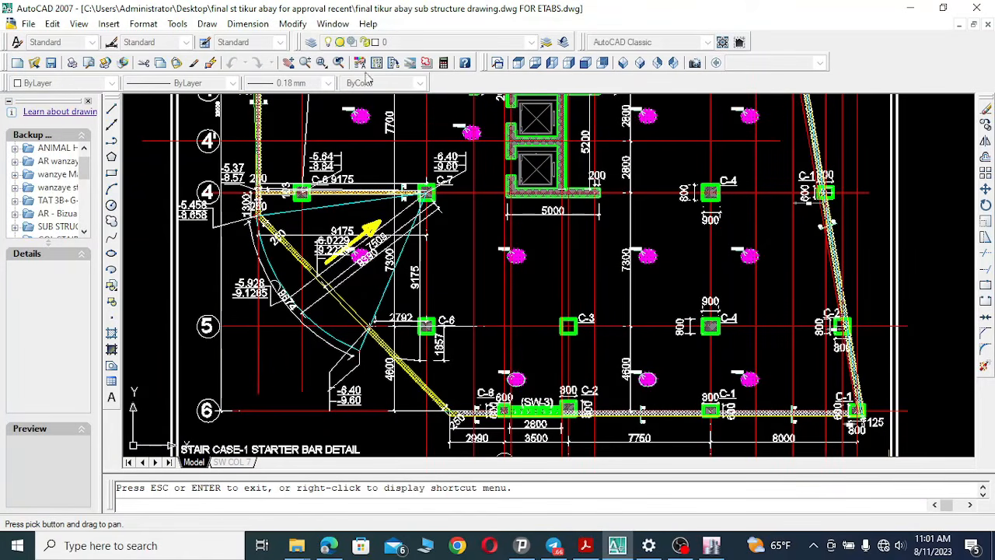
pyautogui.moveTo(537, 234); pyautogui.dragTo(517, 444)
pyautogui.moveTo(536, 271); pyautogui.dragTo(531, 322)
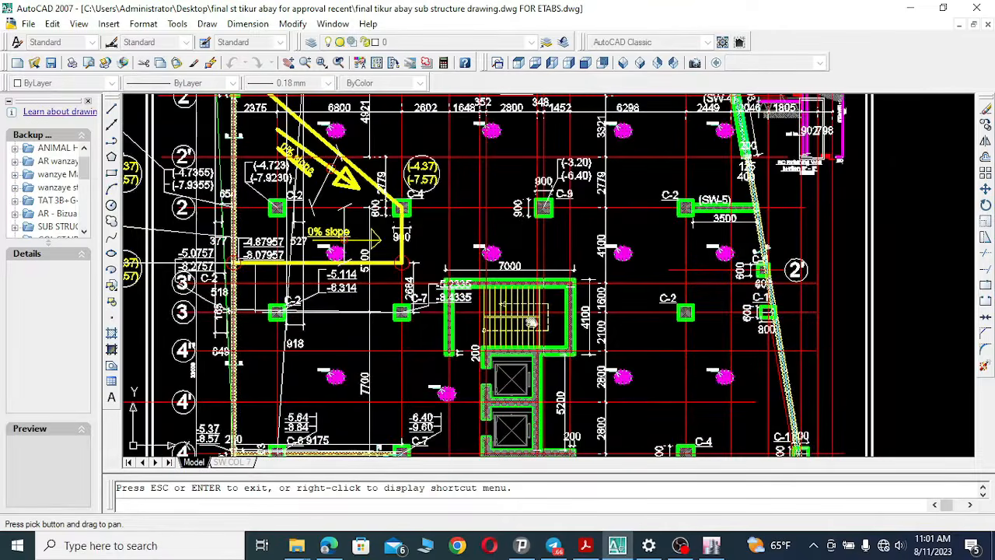
pyautogui.moveTo(527, 221); pyautogui.dragTo(510, 298)
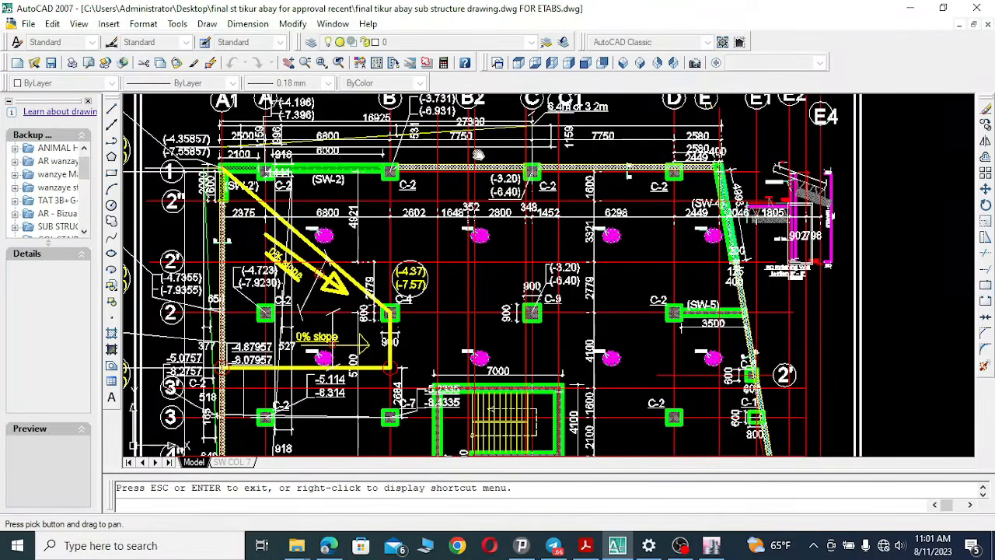
# Pan up and down across the column grid to examine the columns and dimensions around the stair core.
pyautogui.moveTo(493, 336)
pyautogui.mouseDown()
pyautogui.moveTo(500, 226)
pyautogui.moveTo(502, 243)
pyautogui.mouseUp()
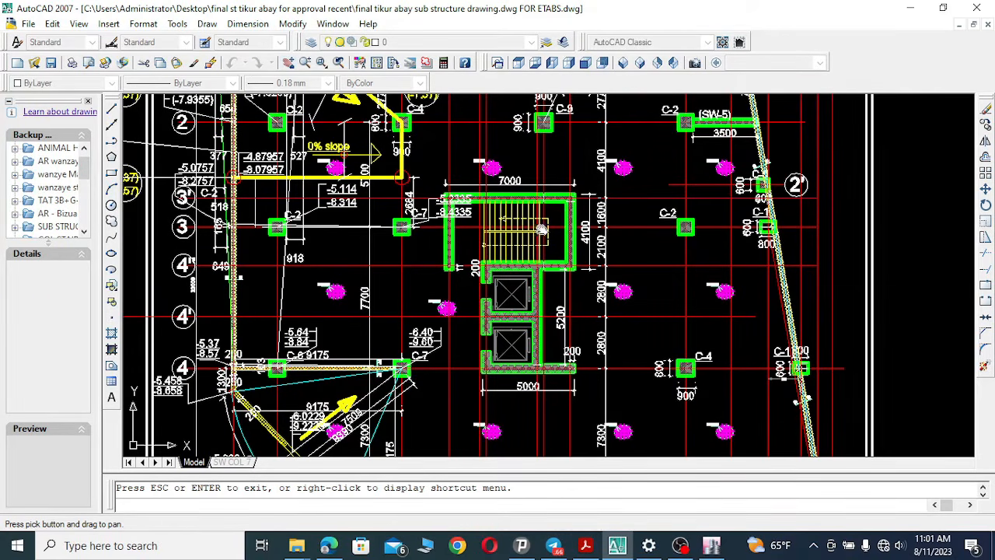
pyautogui.moveTo(552, 228); pyautogui.dragTo(531, 381)
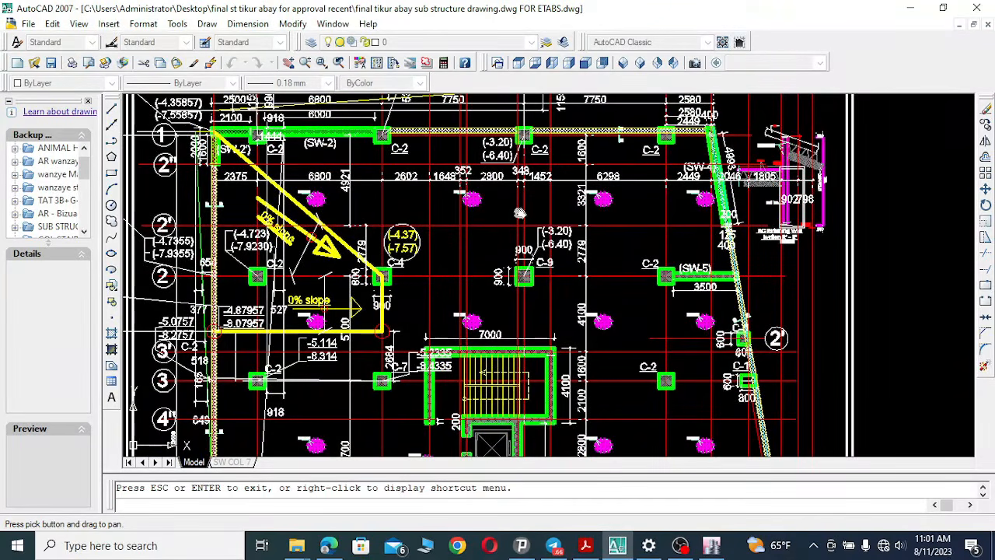
pyautogui.moveTo(551, 345); pyautogui.dragTo(555, 191)
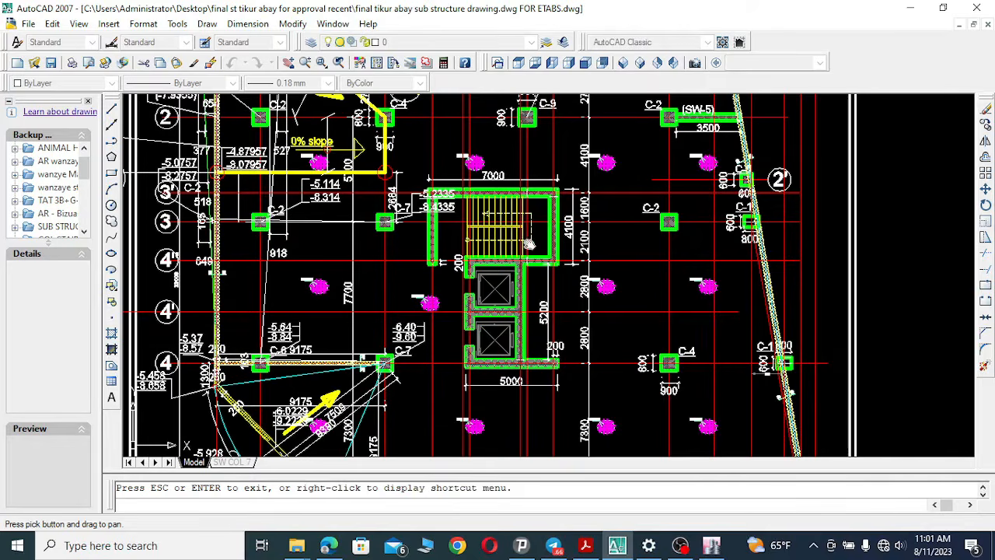
pyautogui.moveTo(548, 164); pyautogui.dragTo(534, 356)
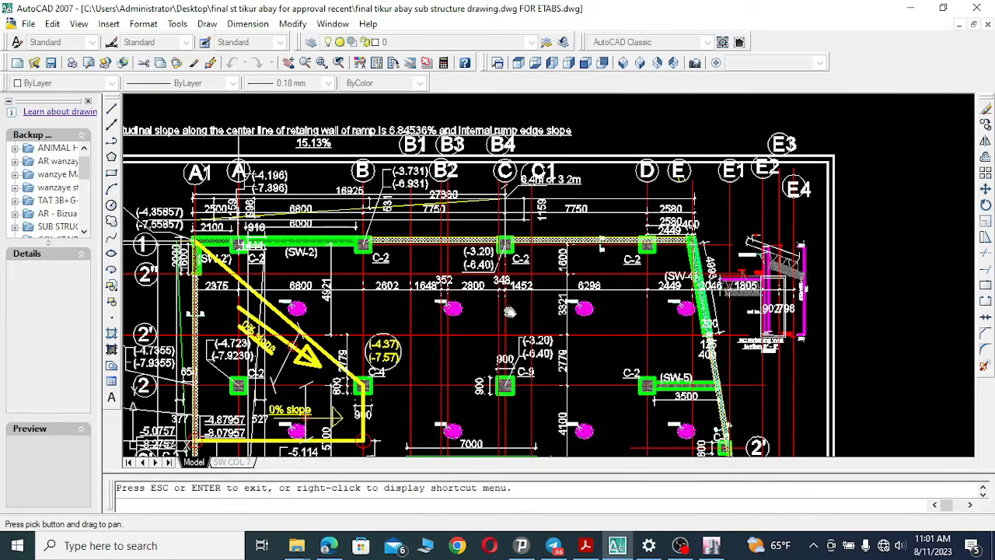
pyautogui.moveTo(510, 311); pyautogui.dragTo(515, 209)
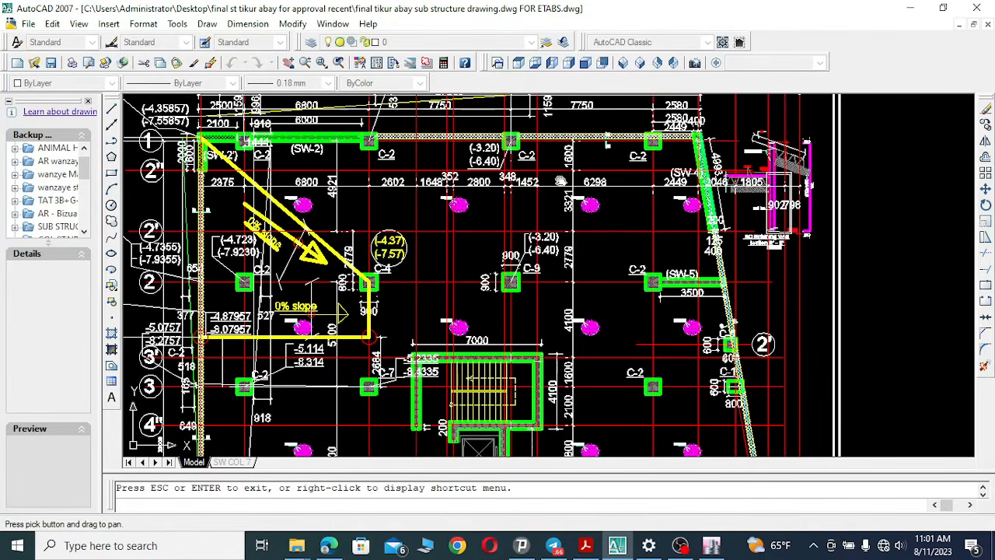
pyautogui.moveTo(543, 121); pyautogui.dragTo(533, 172)
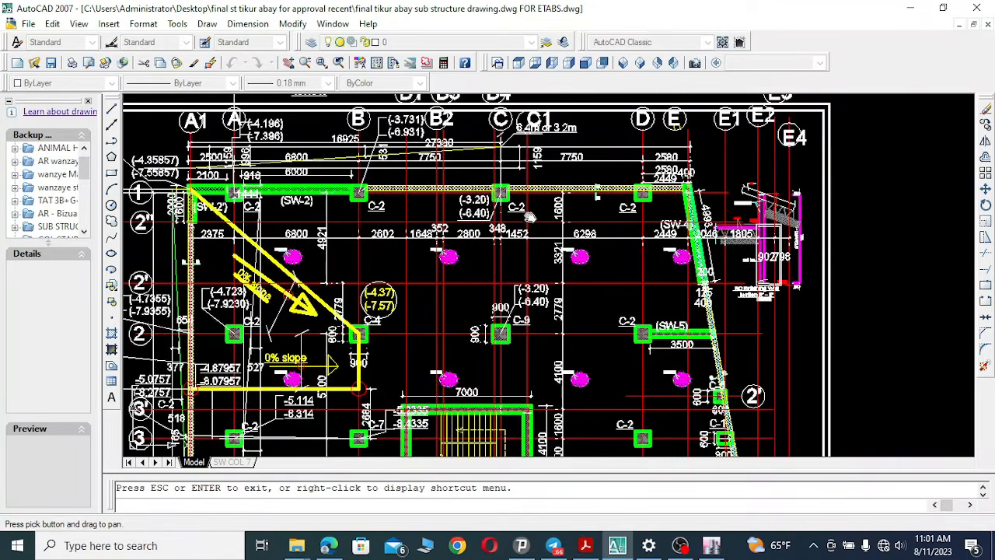
pyautogui.moveTo(536, 386); pyautogui.dragTo(535, 270)
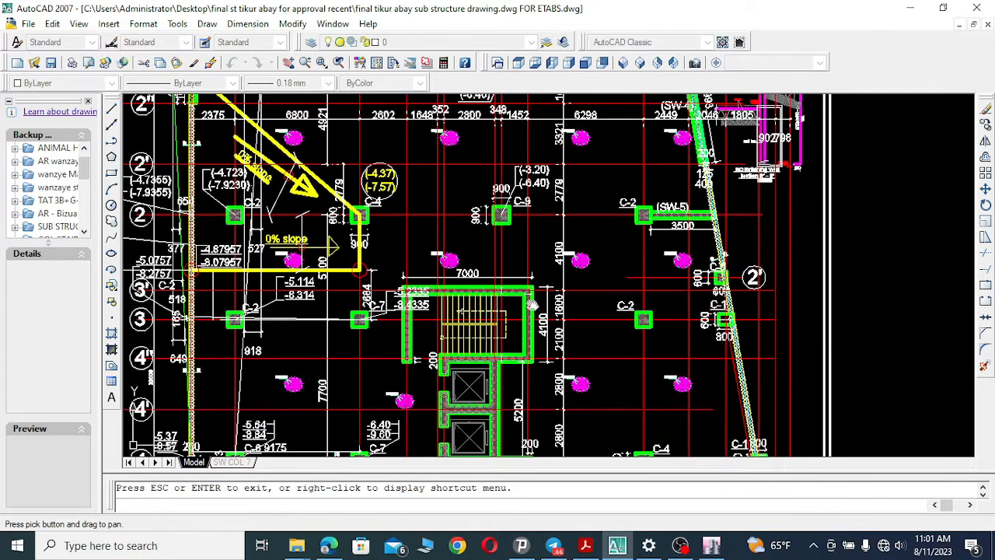
# Pan across the eastern grids to examine the columns and the slanted retaining wall near grid 2'.
pyautogui.moveTo(552, 236)
pyautogui.mouseDown()
pyautogui.moveTo(505, 257)
pyautogui.moveTo(477, 351)
pyautogui.mouseUp()
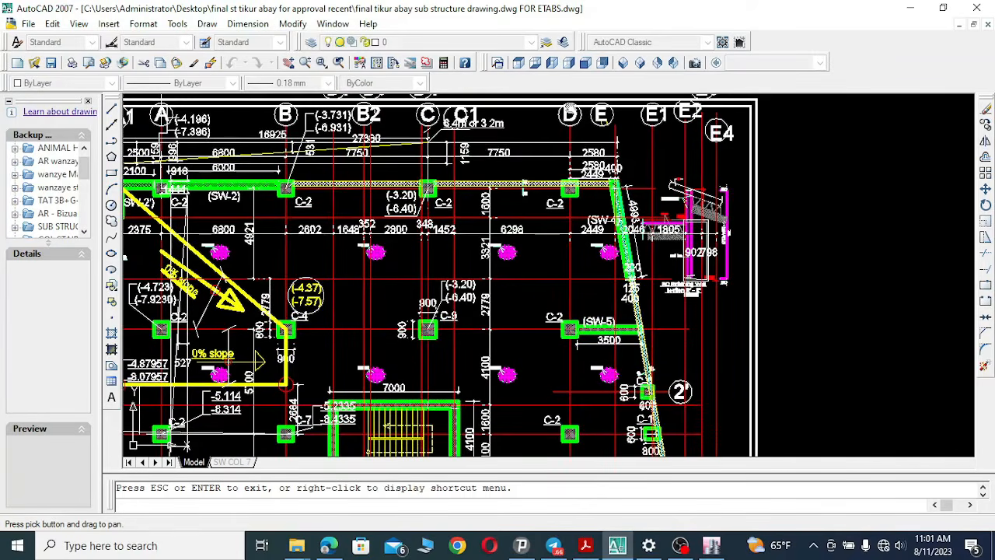
pyautogui.moveTo(583, 337); pyautogui.dragTo(589, 127)
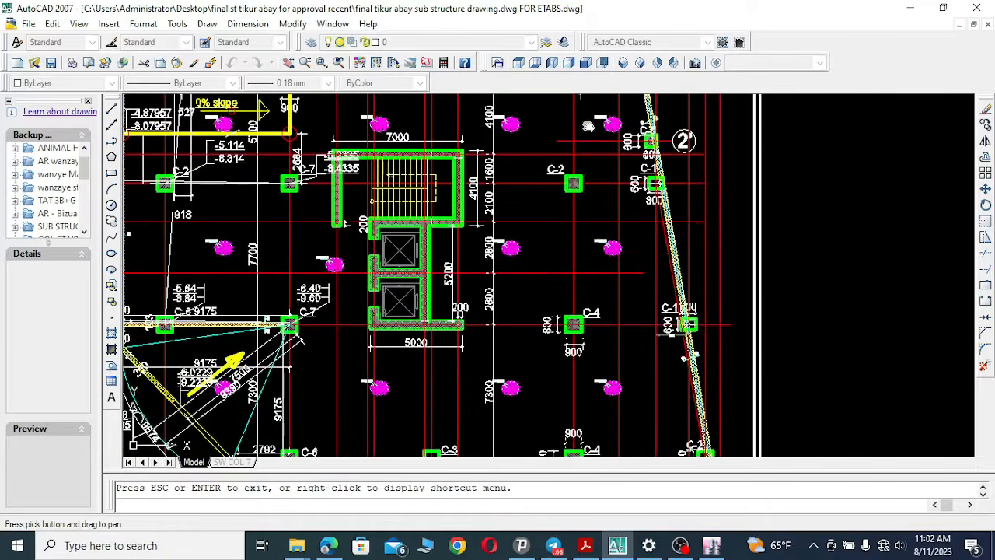
pyautogui.moveTo(585, 420); pyautogui.dragTo(569, 246)
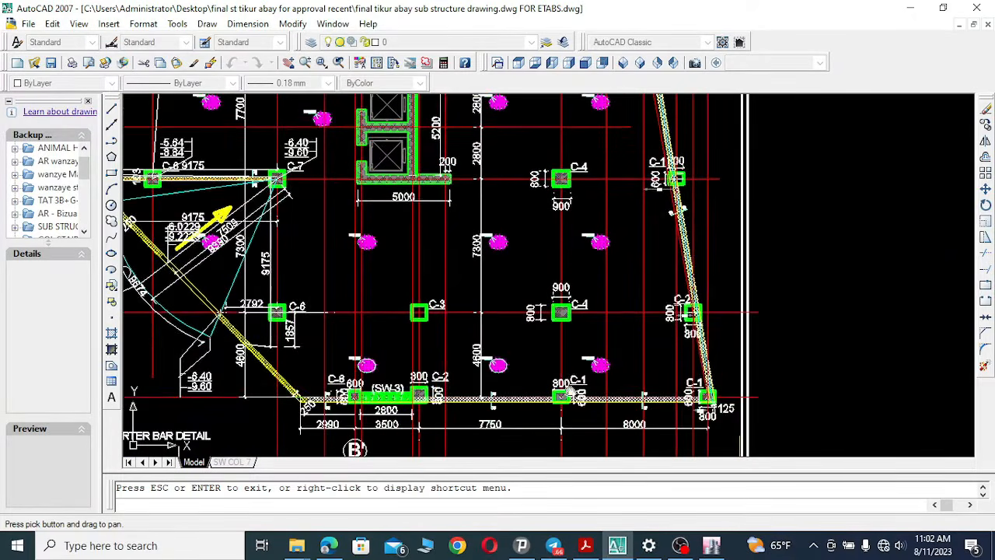
pyautogui.moveTo(575, 158); pyautogui.dragTo(578, 331)
pyautogui.moveTo(561, 287); pyautogui.dragTo(558, 385)
pyautogui.moveTo(587, 156); pyautogui.dragTo(593, 240)
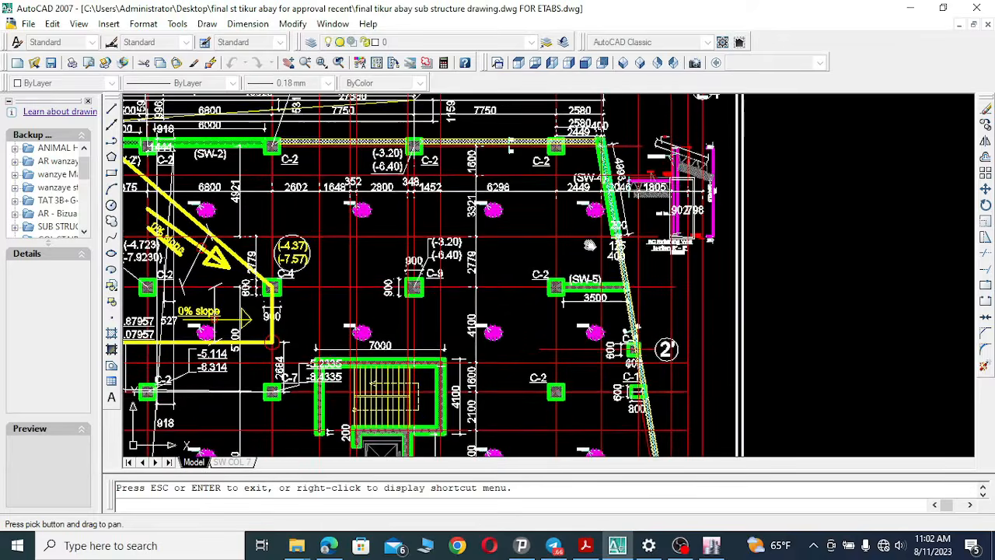
pyautogui.moveTo(590, 286); pyautogui.dragTo(558, 293)
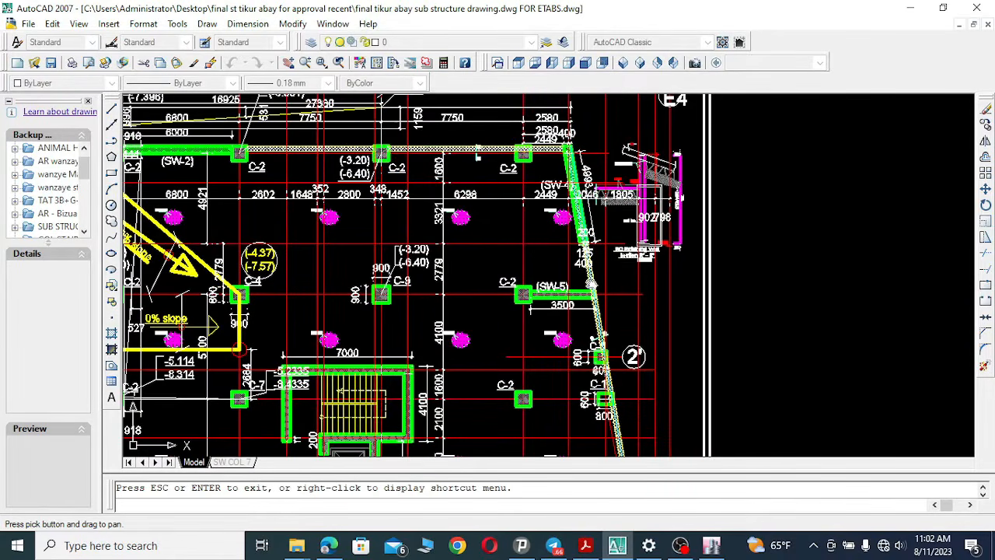
# Pan down along the eastern edge to examine the lower columns and the shear wall along grid 6.
pyautogui.moveTo(574, 96); pyautogui.dragTo(572, 176)
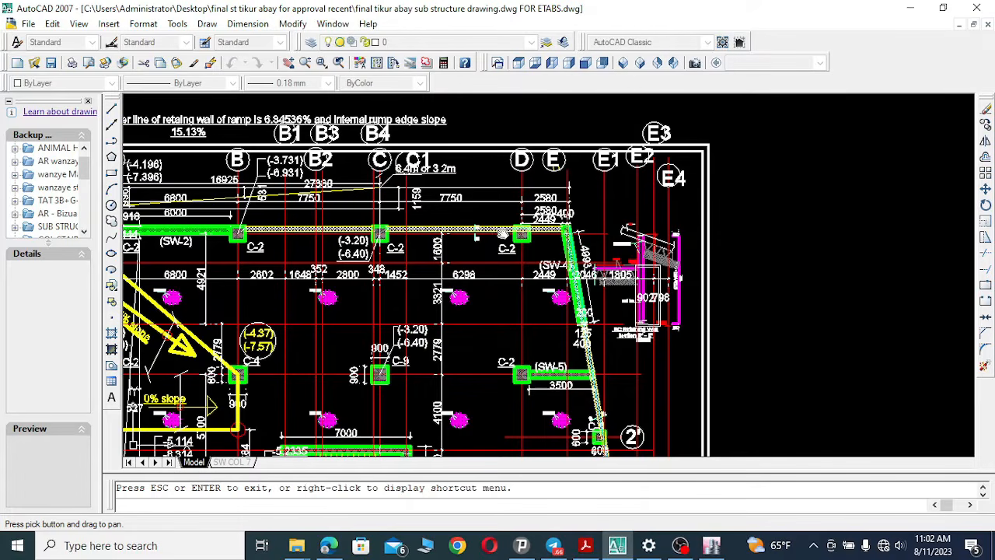
pyautogui.moveTo(475, 235); pyautogui.dragTo(464, 219)
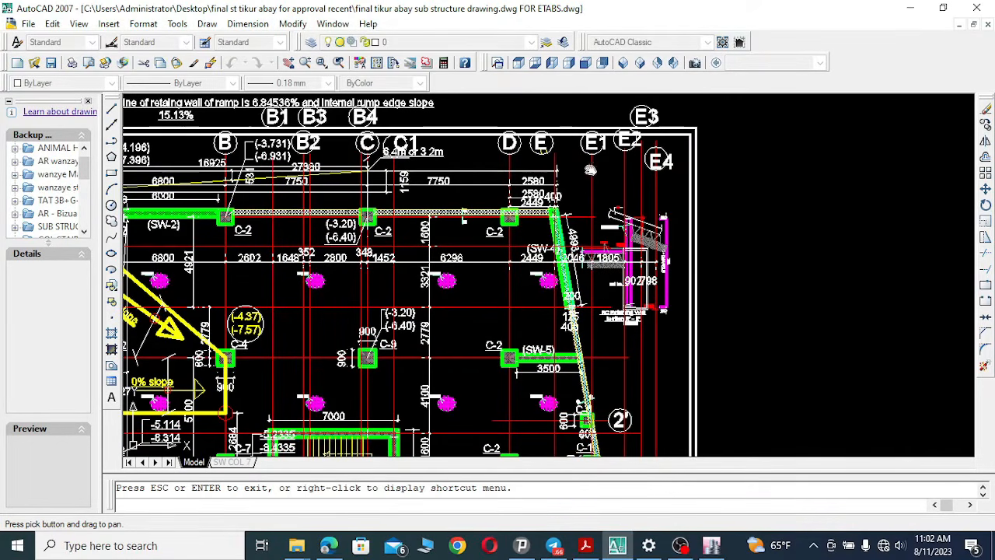
pyautogui.moveTo(597, 389); pyautogui.dragTo(593, 286)
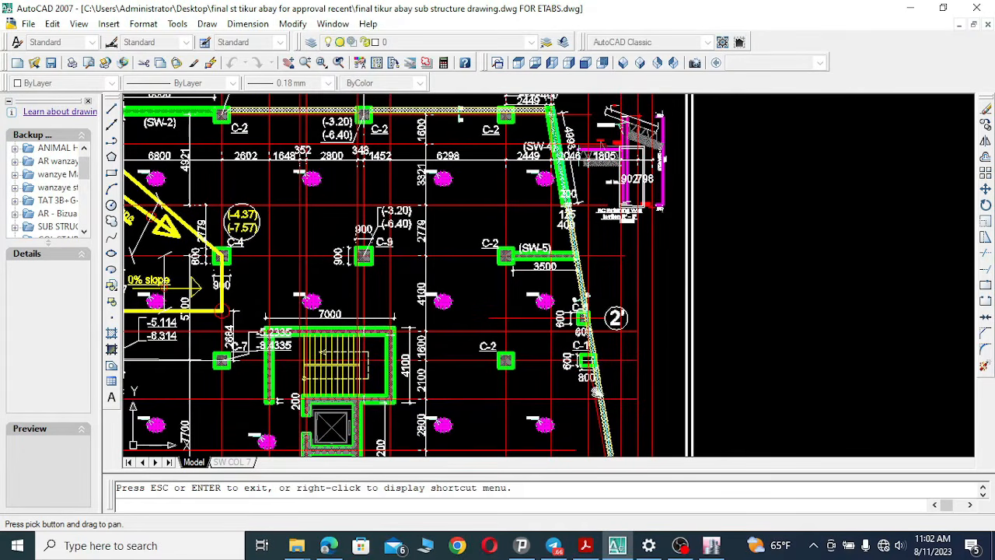
pyautogui.moveTo(620, 236); pyautogui.dragTo(609, 269)
pyautogui.moveTo(615, 378); pyautogui.dragTo(614, 243)
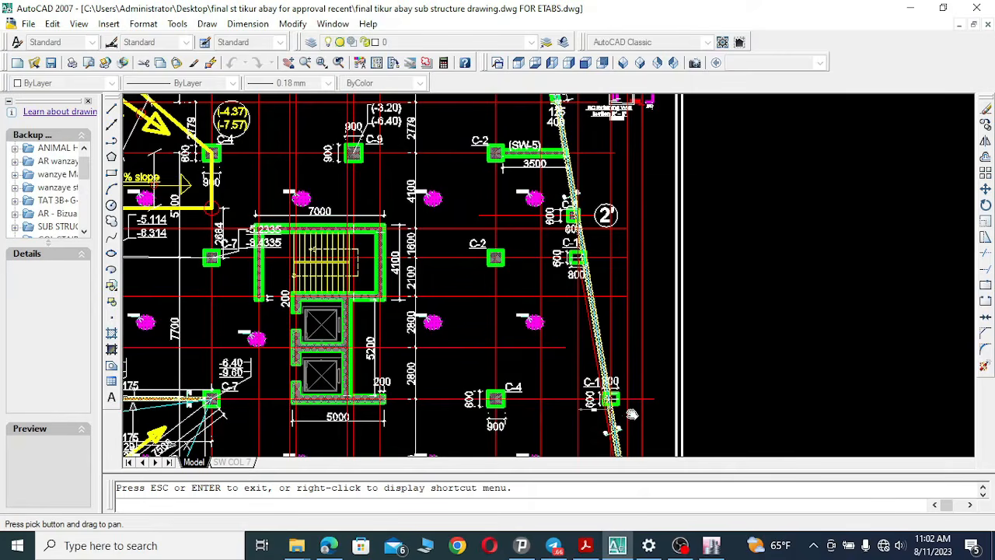
pyautogui.moveTo(632, 348); pyautogui.dragTo(636, 241)
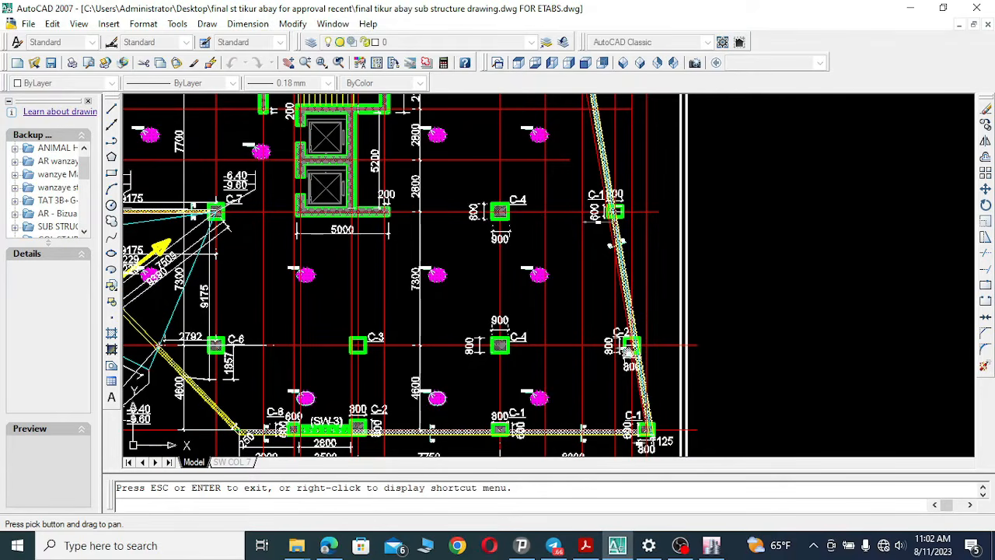
pyautogui.moveTo(649, 241)
pyautogui.mouseDown()
pyautogui.moveTo(639, 229)
pyautogui.moveTo(580, 366)
pyautogui.moveTo(568, 326)
pyautogui.moveTo(593, 219)
pyautogui.mouseUp()
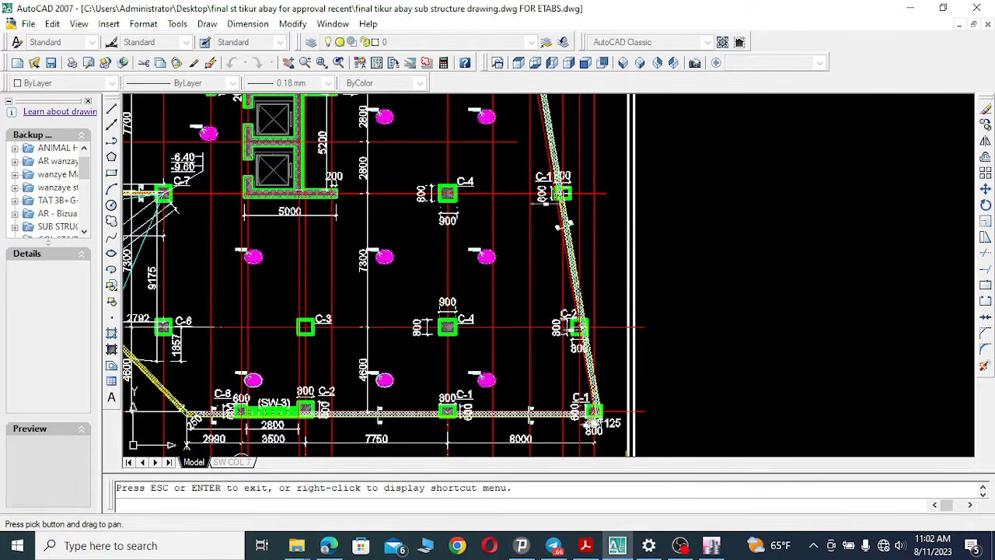
# Pan from the column grid up to the ramp at the top of the plan and back down toward grid 4.
pyautogui.moveTo(446, 96); pyautogui.dragTo(478, 314)
pyautogui.moveTo(394, 102); pyautogui.dragTo(440, 269)
pyautogui.moveTo(368, 231)
pyautogui.mouseDown()
pyautogui.moveTo(435, 264)
pyautogui.moveTo(609, 298)
pyautogui.moveTo(555, 283)
pyautogui.mouseUp()
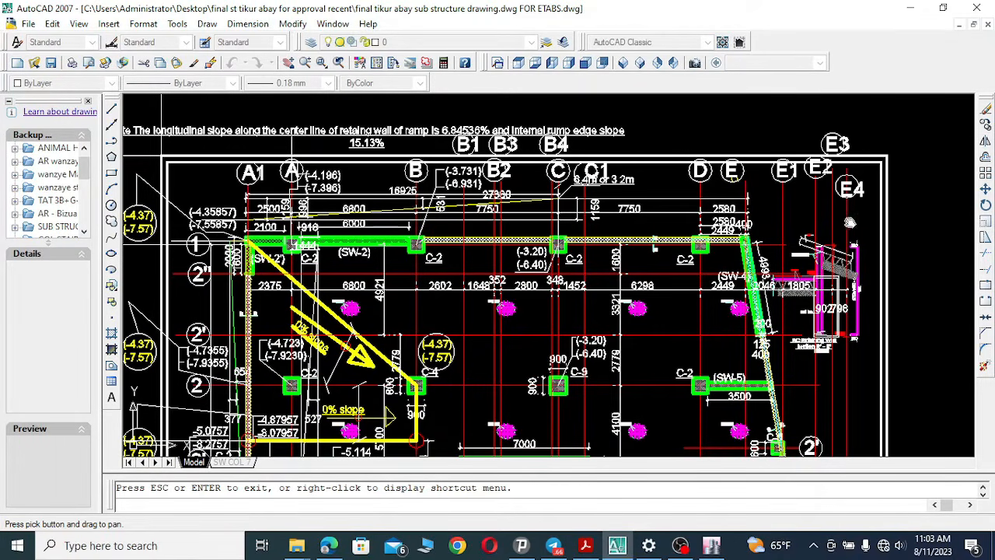
pyautogui.moveTo(858, 268)
pyautogui.mouseDown()
pyautogui.moveTo(834, 262)
pyautogui.moveTo(879, 262)
pyautogui.mouseUp()
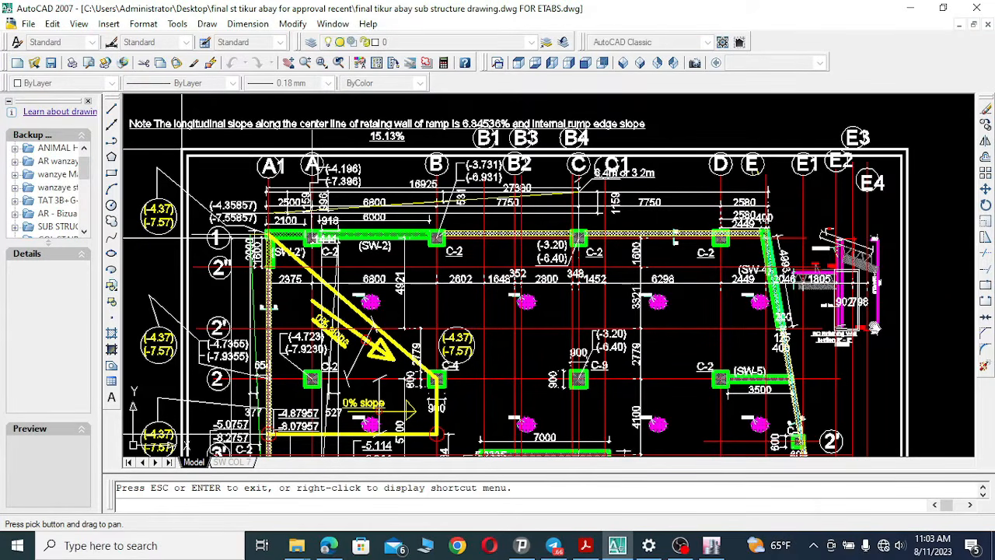
pyautogui.moveTo(658, 287); pyautogui.dragTo(713, 216)
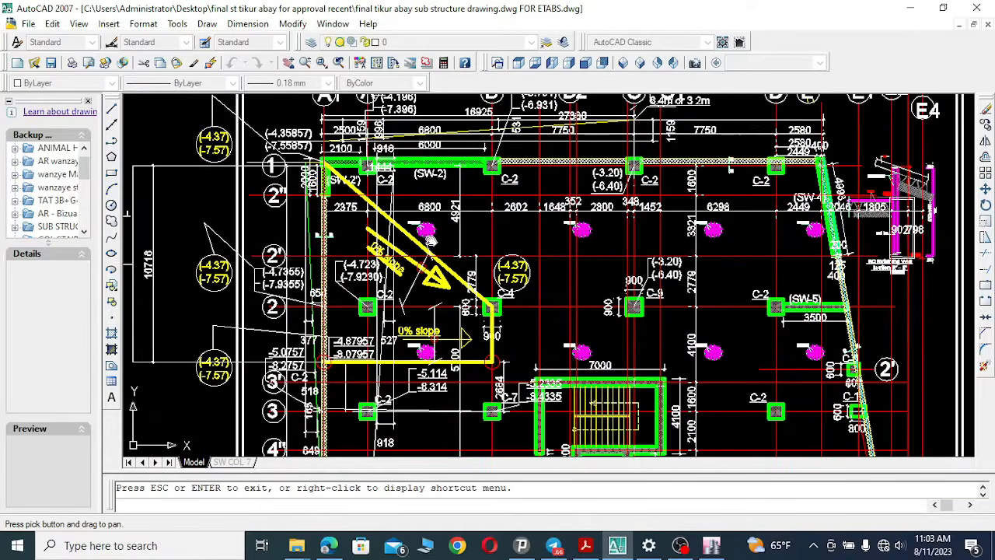
pyautogui.moveTo(523, 308); pyautogui.dragTo(530, 218)
pyautogui.moveTo(524, 360)
pyautogui.mouseDown()
pyautogui.moveTo(517, 312)
pyautogui.moveTo(350, 194)
pyautogui.moveTo(494, 203)
pyautogui.mouseUp()
pyautogui.moveTo(491, 347); pyautogui.dragTo(541, 280)
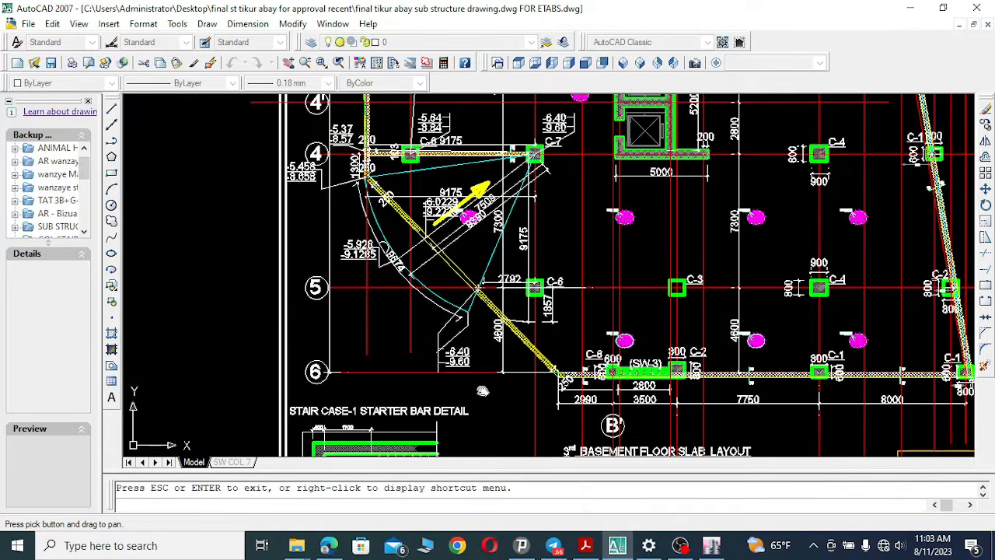
# Pan up from the staircase-1 starter bar detail to examine the stair and lift core around grids 3 to 5.
pyautogui.moveTo(440, 386); pyautogui.dragTo(422, 383)
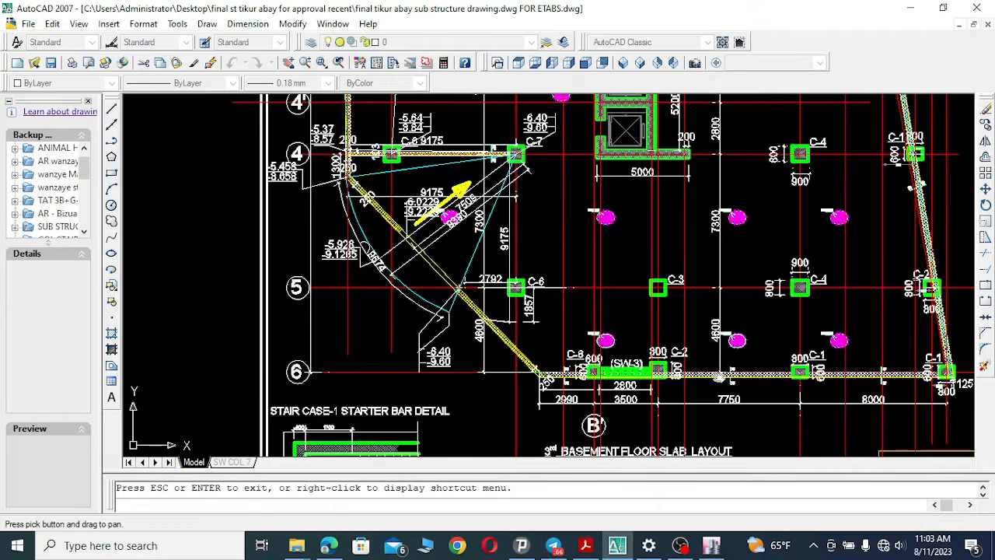
pyautogui.moveTo(352, 297); pyautogui.dragTo(344, 355)
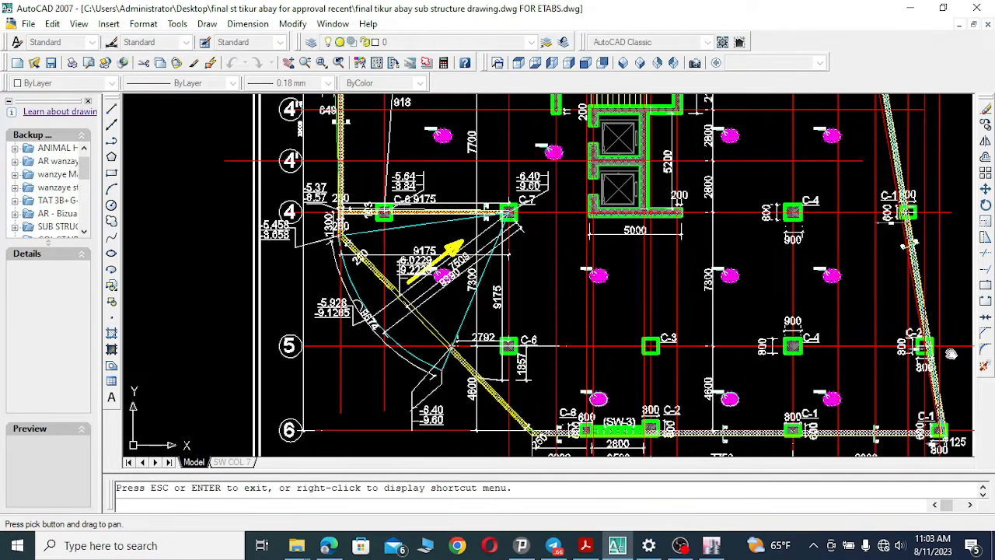
pyautogui.moveTo(467, 297); pyautogui.dragTo(459, 335)
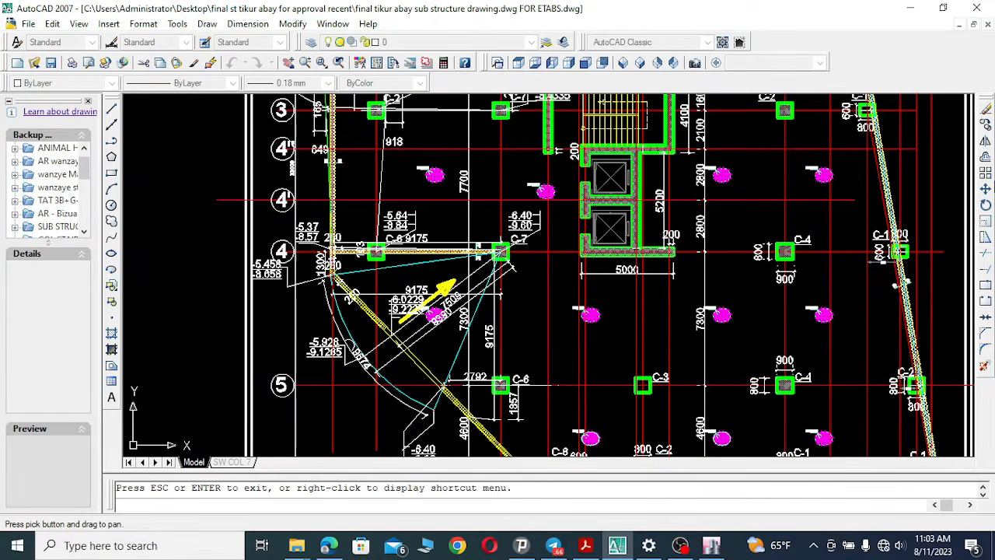
pyautogui.moveTo(300, 262); pyautogui.dragTo(287, 280)
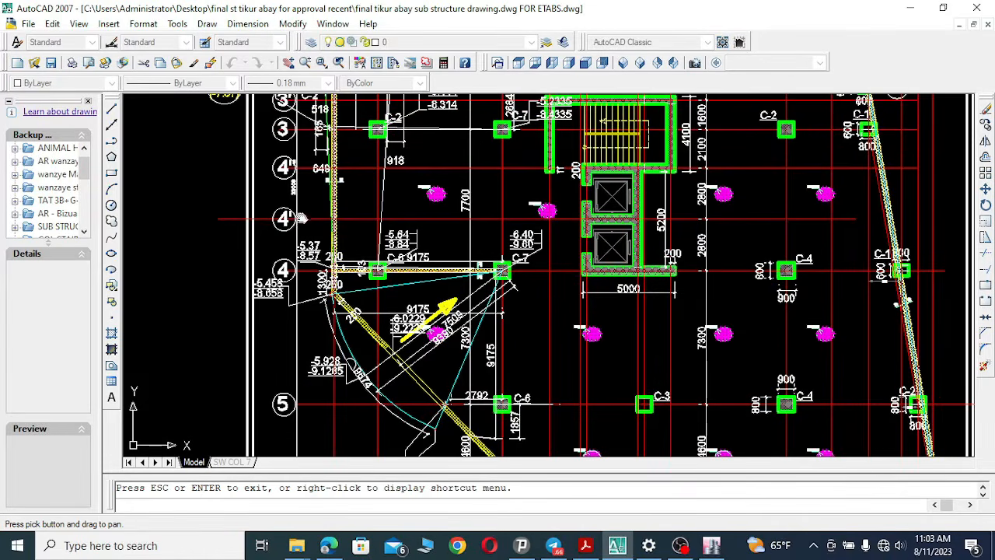
pyautogui.moveTo(304, 220); pyautogui.dragTo(278, 245)
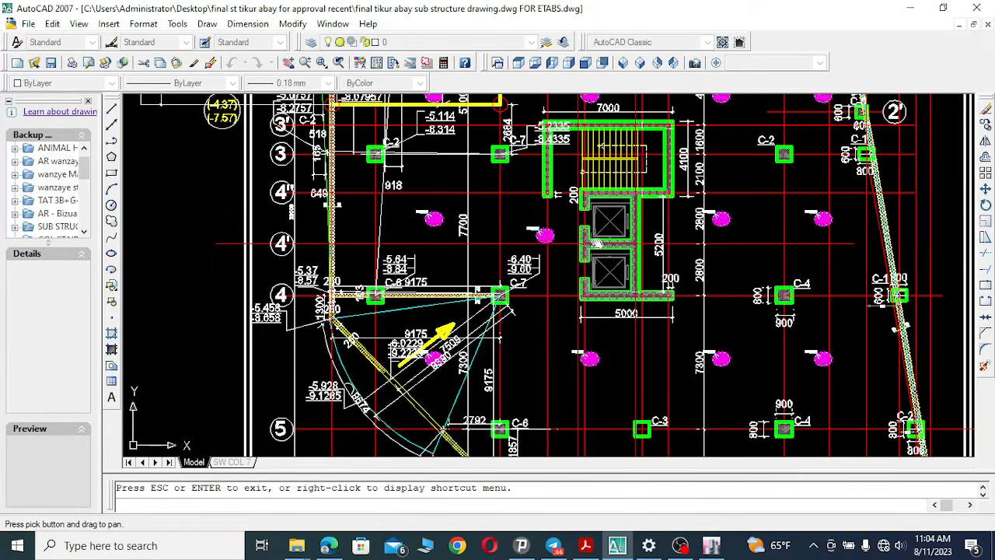
pyautogui.moveTo(465, 222); pyautogui.dragTo(457, 290)
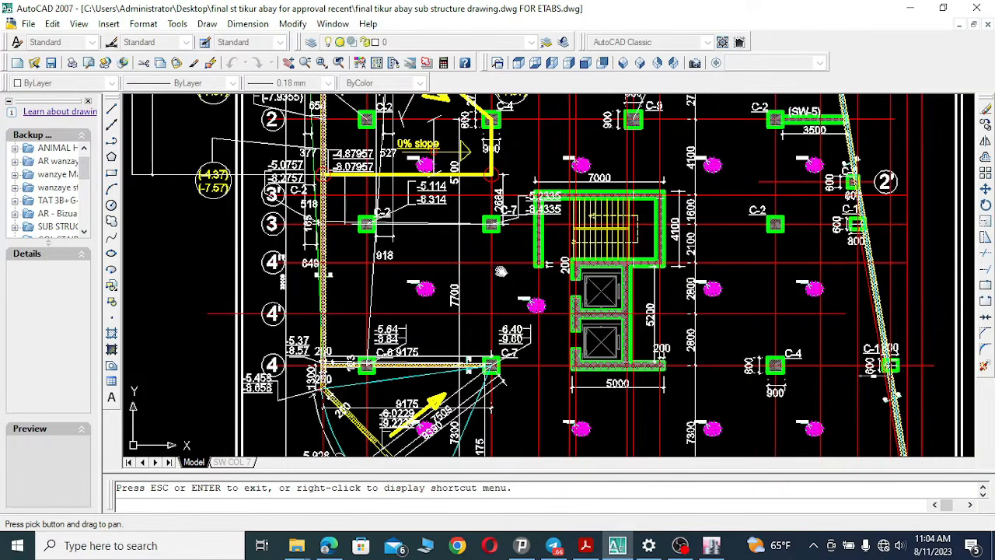
pyautogui.moveTo(645, 270)
pyautogui.mouseDown()
pyautogui.moveTo(809, 268)
pyautogui.moveTo(553, 267)
pyautogui.mouseUp()
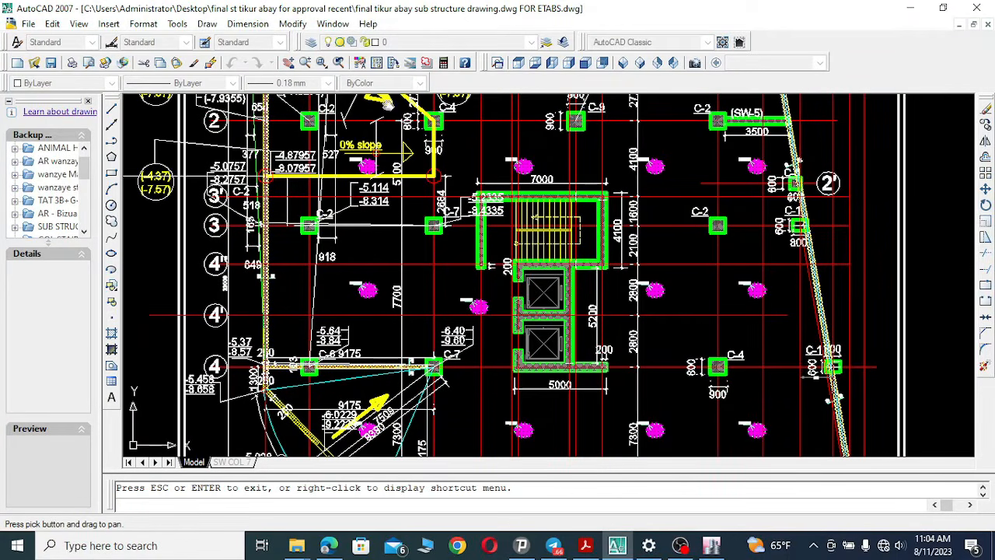
# Zoom in on the end of the stair core wall to examine its thickness dimension, then zoom back out.
pyautogui.click(321, 62)
pyautogui.click(467, 253)
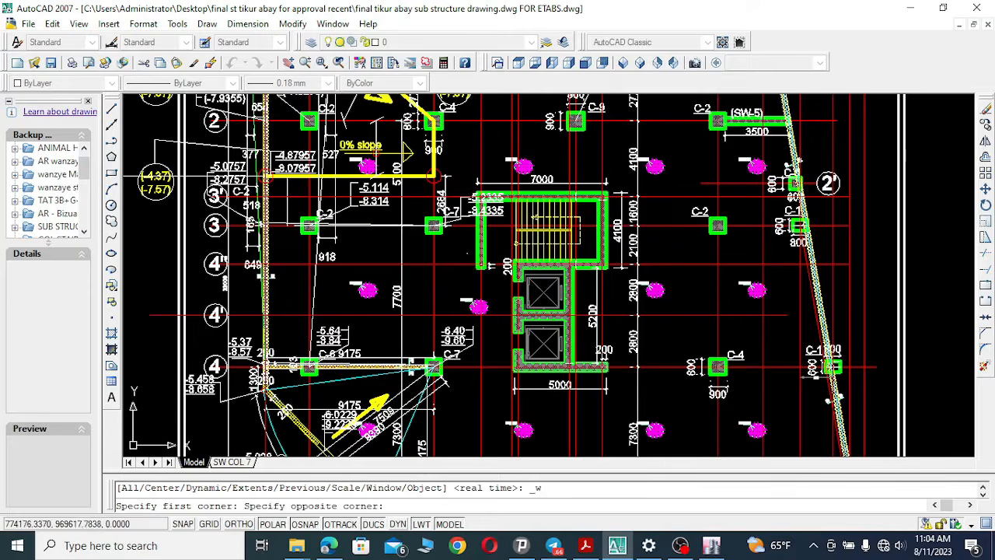
pyautogui.click(498, 279)
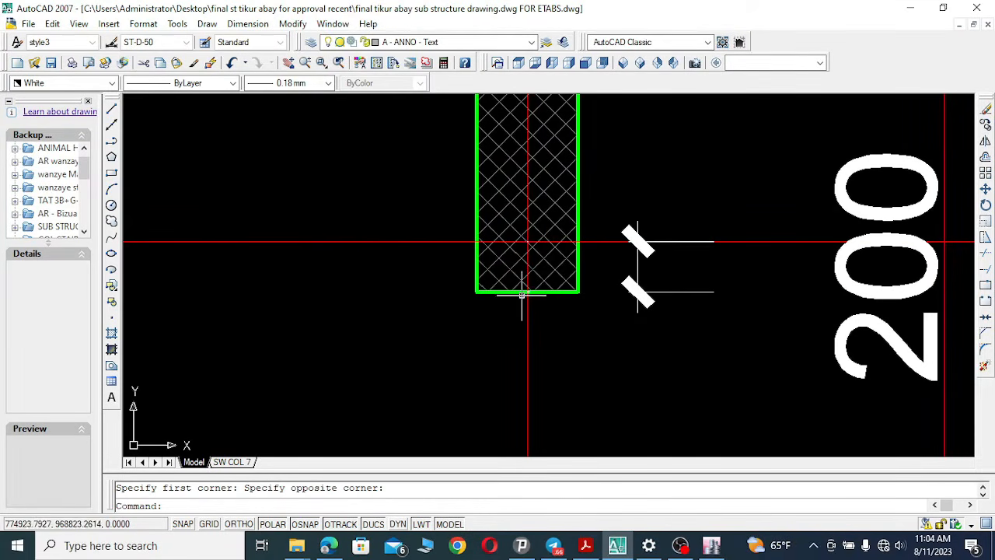
pyautogui.click(305, 62)
pyautogui.moveTo(536, 220); pyautogui.dragTo(588, 380)
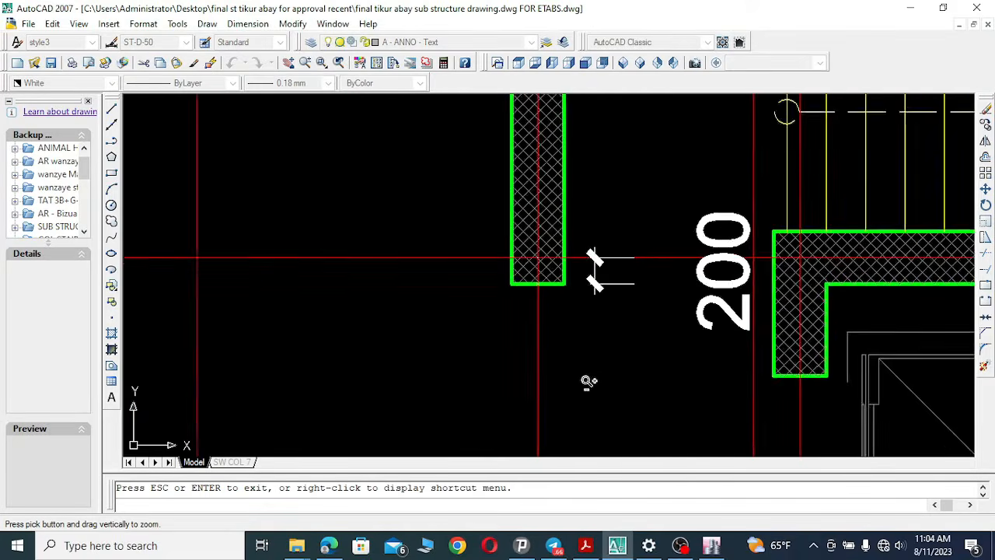
pyautogui.moveTo(591, 241); pyautogui.dragTo(593, 337)
pyautogui.moveTo(600, 264); pyautogui.dragTo(599, 312)
pyautogui.click(287, 62)
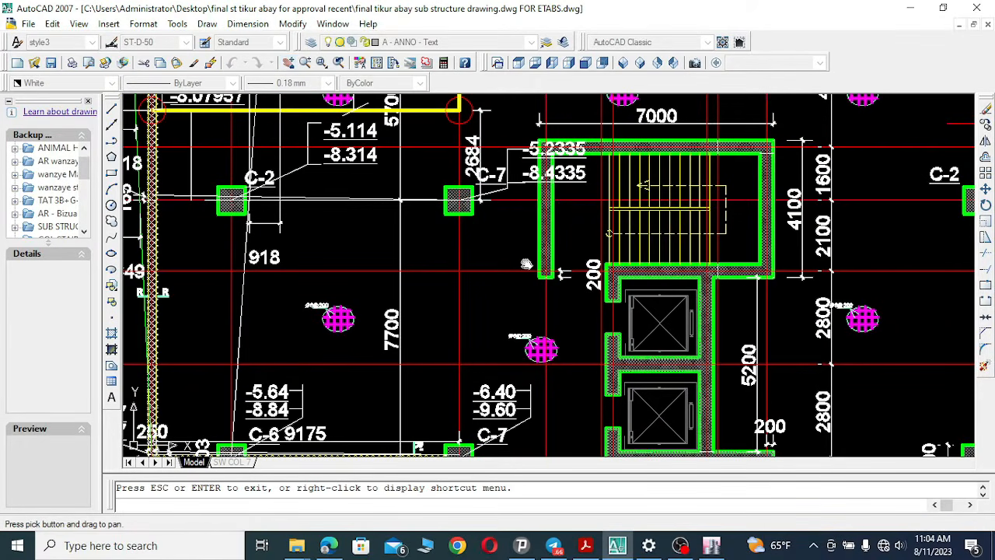
# Pan around the stair core and the ramp's 0% slope zone toward the eastern columns near grid 2'.
pyautogui.moveTo(424, 252)
pyautogui.mouseDown()
pyautogui.moveTo(479, 260)
pyautogui.moveTo(556, 315)
pyautogui.mouseUp()
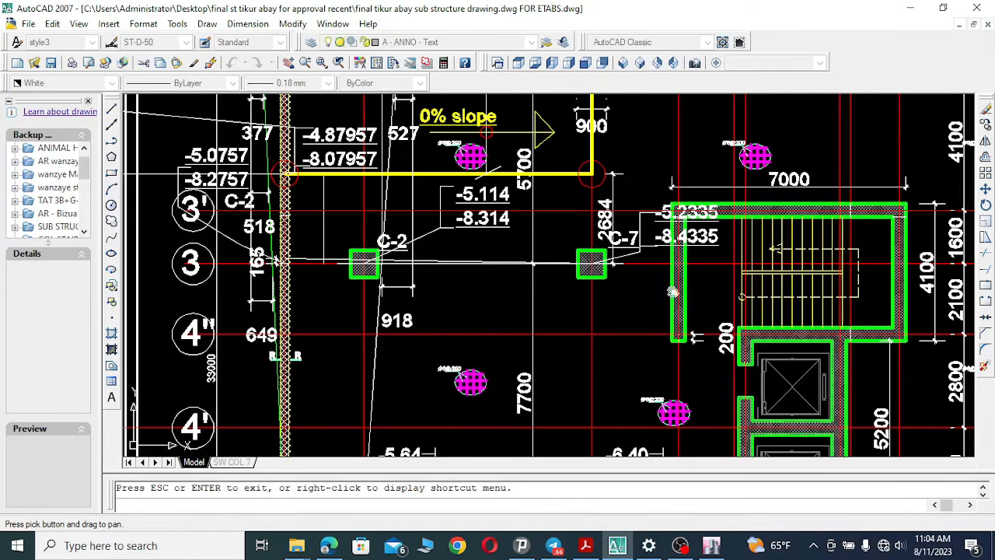
pyautogui.moveTo(422, 276); pyautogui.dragTo(354, 282)
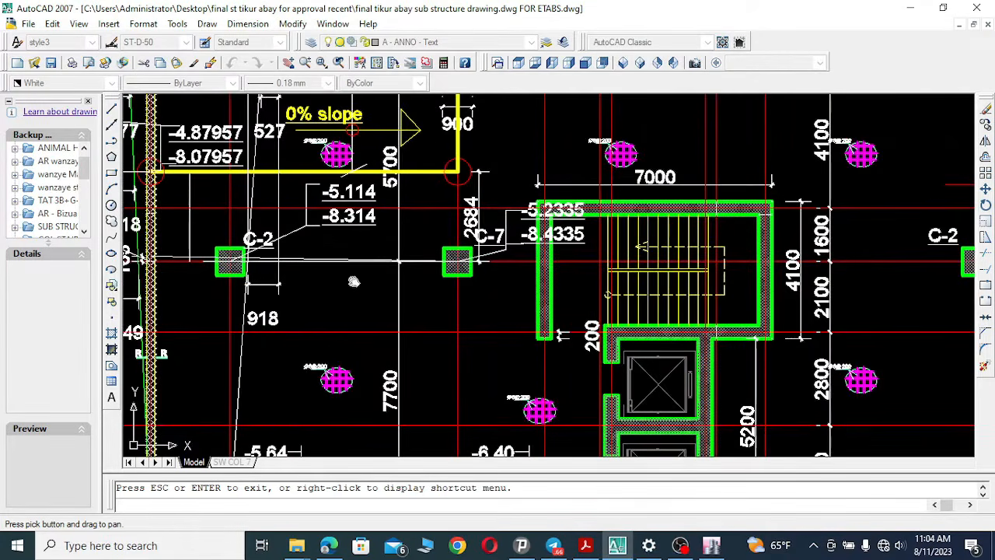
pyautogui.moveTo(793, 290); pyautogui.dragTo(643, 295)
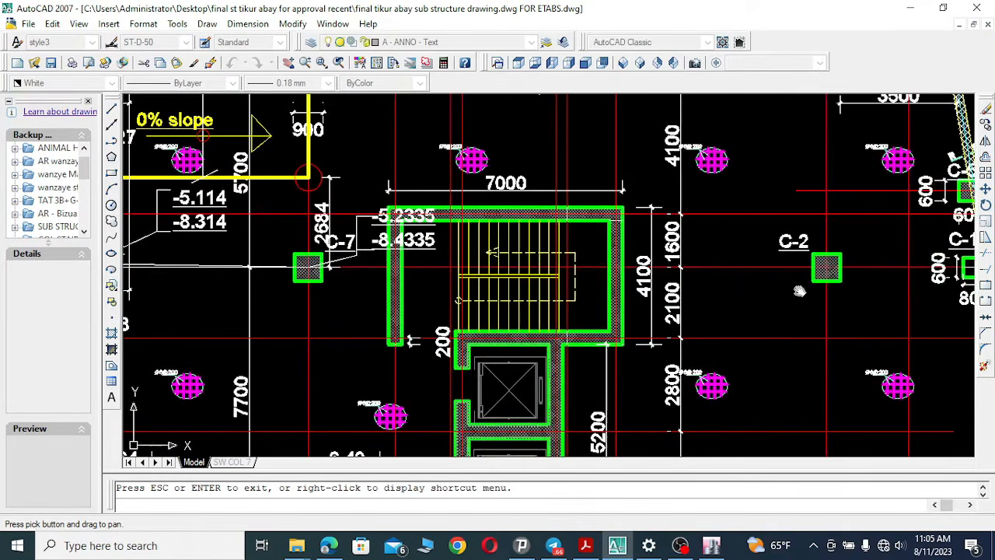
pyautogui.moveTo(885, 290); pyautogui.dragTo(730, 298)
pyautogui.moveTo(505, 286); pyautogui.dragTo(892, 300)
pyautogui.moveTo(431, 291)
pyautogui.mouseDown()
pyautogui.moveTo(630, 311)
pyautogui.moveTo(602, 330)
pyautogui.mouseUp()
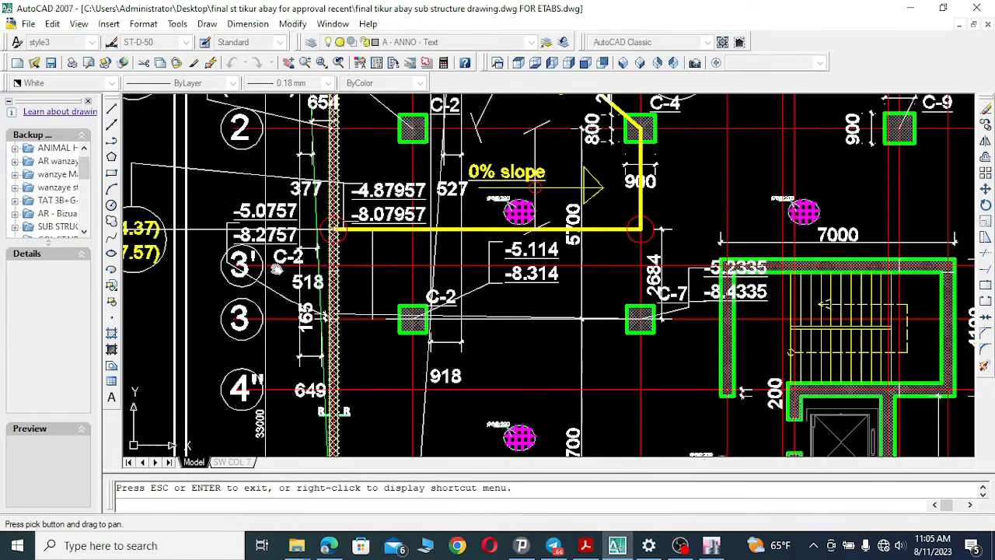
pyautogui.moveTo(673, 286); pyautogui.dragTo(644, 291)
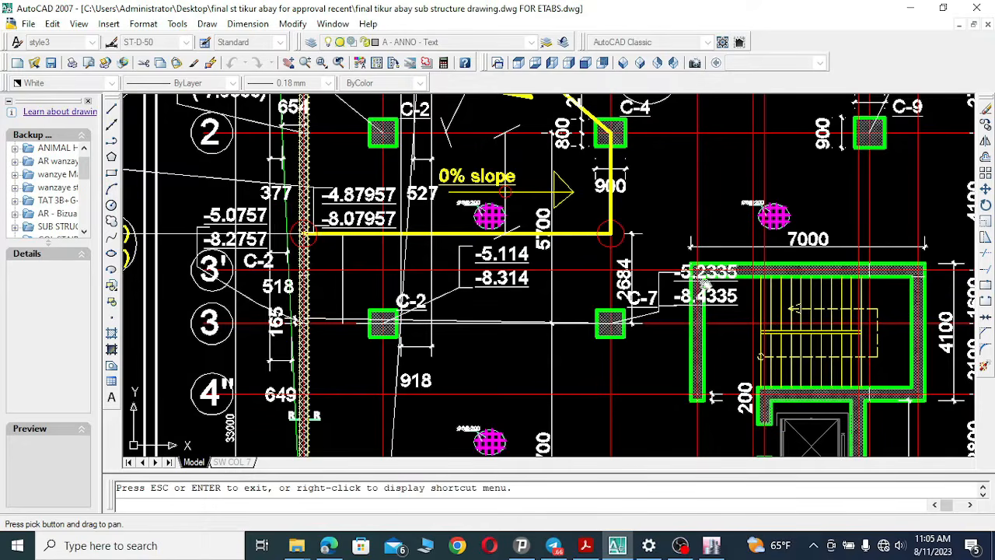
pyautogui.moveTo(687, 286); pyautogui.dragTo(482, 286)
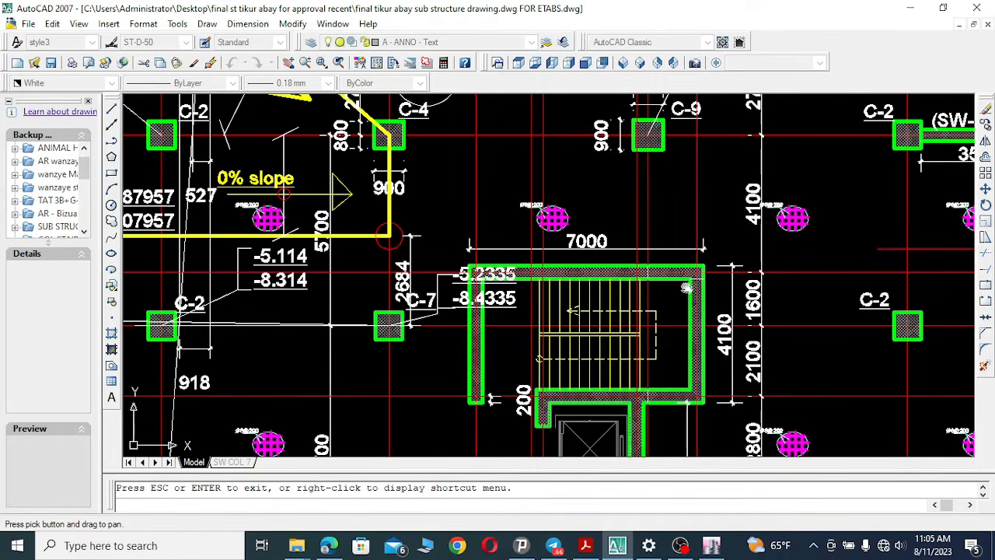
pyautogui.moveTo(816, 292); pyautogui.dragTo(621, 301)
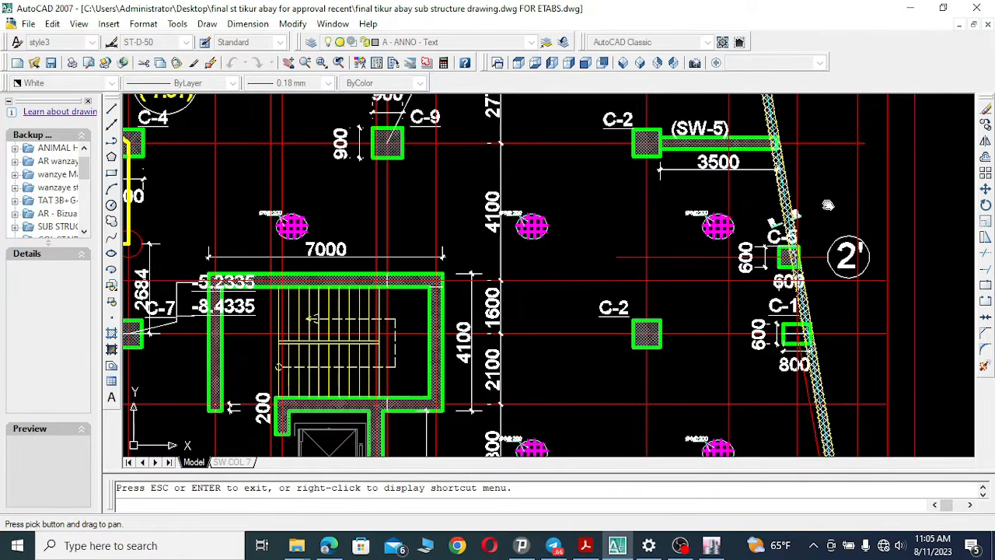
pyautogui.moveTo(459, 255); pyautogui.dragTo(836, 290)
# Pan across the ramp slope area around grids 2 and 2' to examine the level annotations and columns.
pyautogui.moveTo(454, 290)
pyautogui.mouseDown()
pyautogui.moveTo(521, 296)
pyautogui.moveTo(615, 352)
pyautogui.mouseUp()
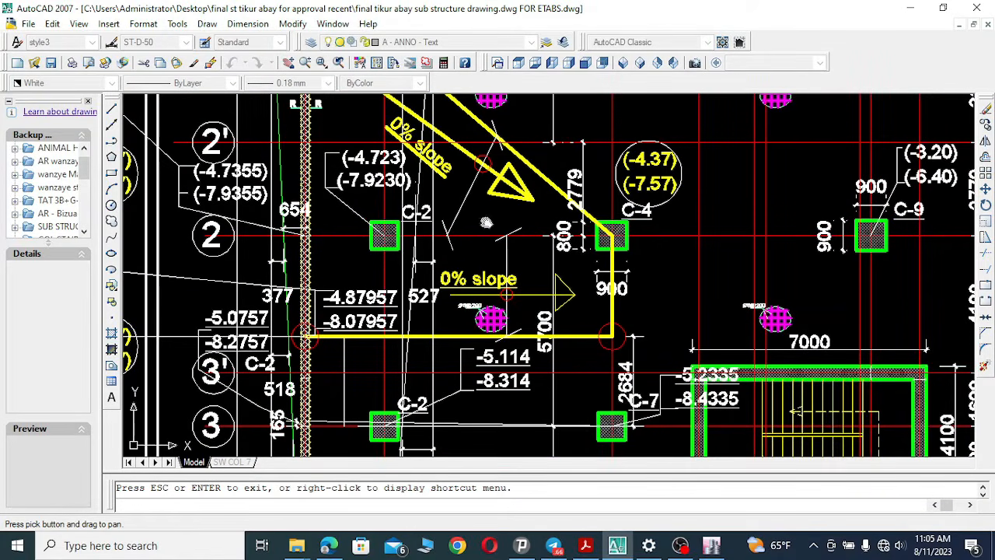
pyautogui.moveTo(610, 262); pyautogui.dragTo(480, 280)
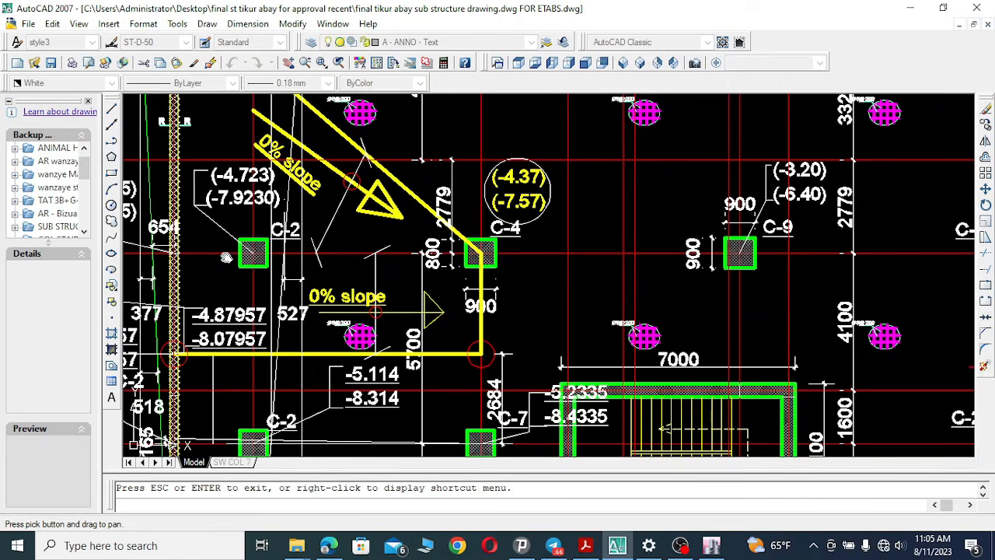
pyautogui.moveTo(748, 280)
pyautogui.mouseDown()
pyautogui.moveTo(495, 286)
pyautogui.moveTo(781, 282)
pyautogui.mouseUp()
pyautogui.moveTo(439, 279); pyautogui.dragTo(577, 285)
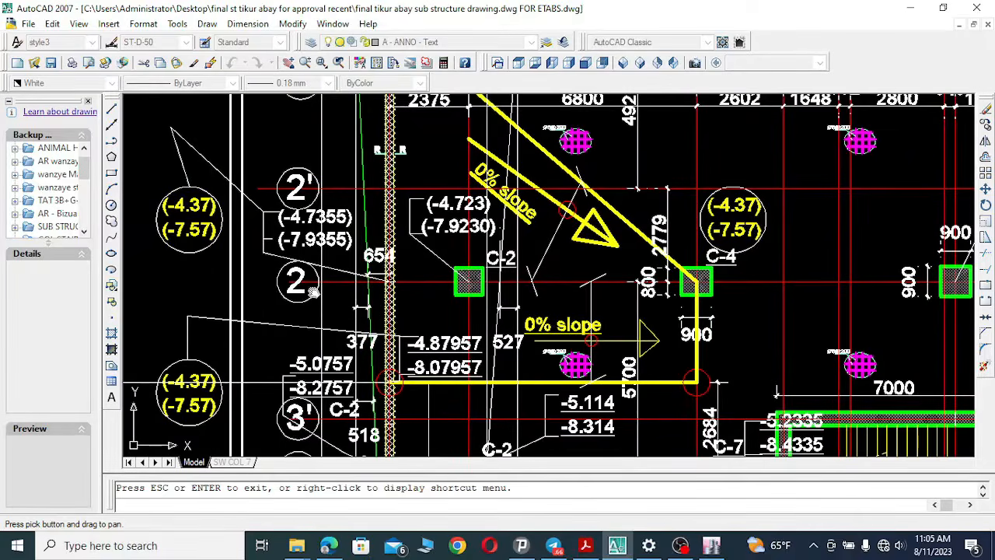
pyautogui.moveTo(436, 282); pyautogui.dragTo(394, 355)
pyautogui.moveTo(874, 292); pyautogui.dragTo(549, 307)
pyautogui.moveTo(717, 311); pyautogui.dragTo(559, 309)
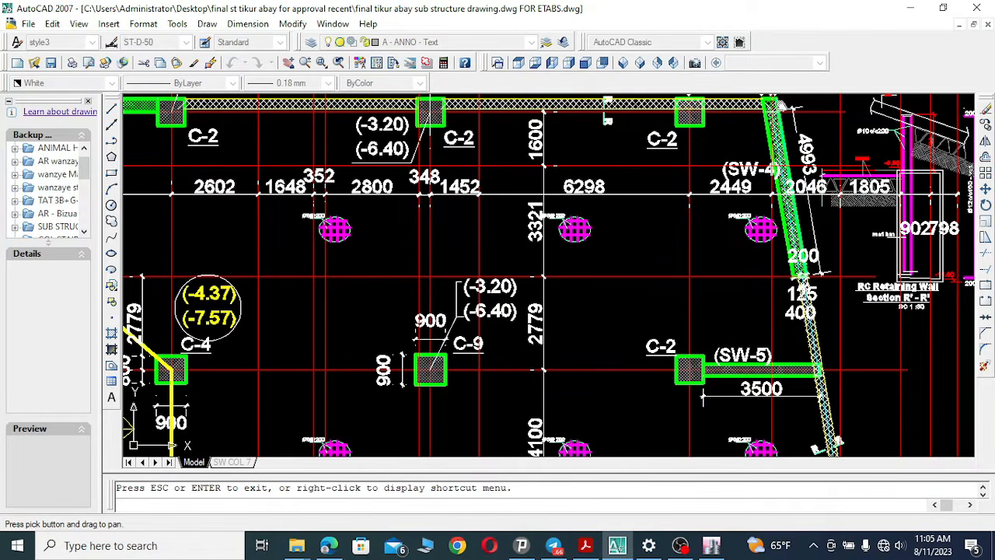
# Pan along shear wall SW-2 on grid 1 eastward to the RC retaining wall section R'-R' and back.
pyautogui.moveTo(450, 276); pyautogui.dragTo(458, 264)
pyautogui.moveTo(310, 248); pyautogui.dragTo(741, 283)
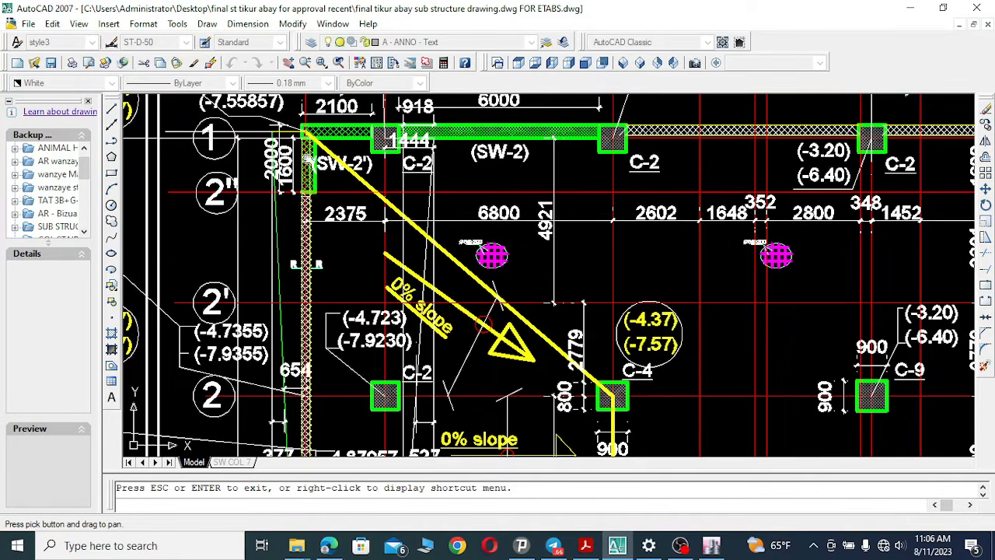
pyautogui.moveTo(549, 208); pyautogui.dragTo(531, 255)
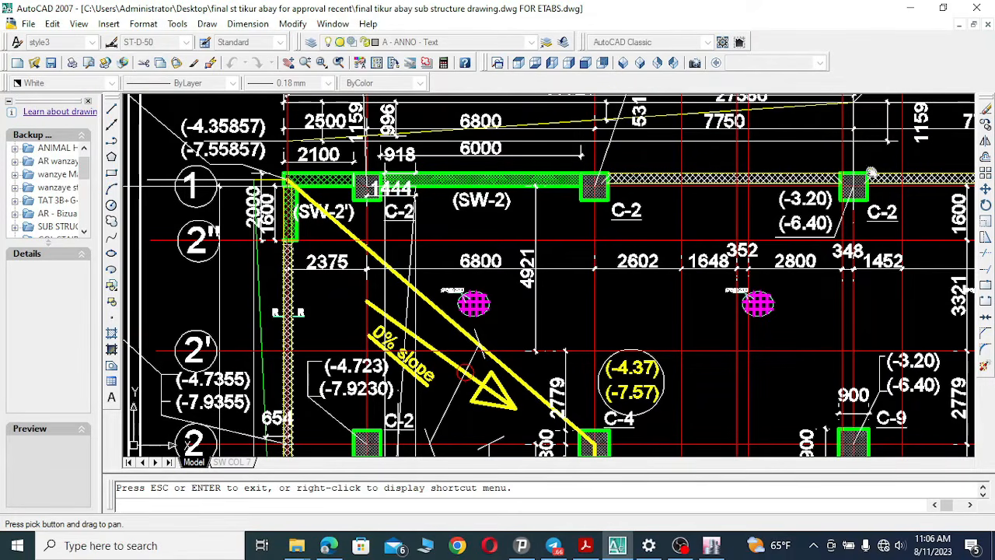
pyautogui.moveTo(614, 219)
pyautogui.mouseDown()
pyautogui.moveTo(527, 237)
pyautogui.moveTo(601, 237)
pyautogui.moveTo(590, 239)
pyautogui.mouseUp()
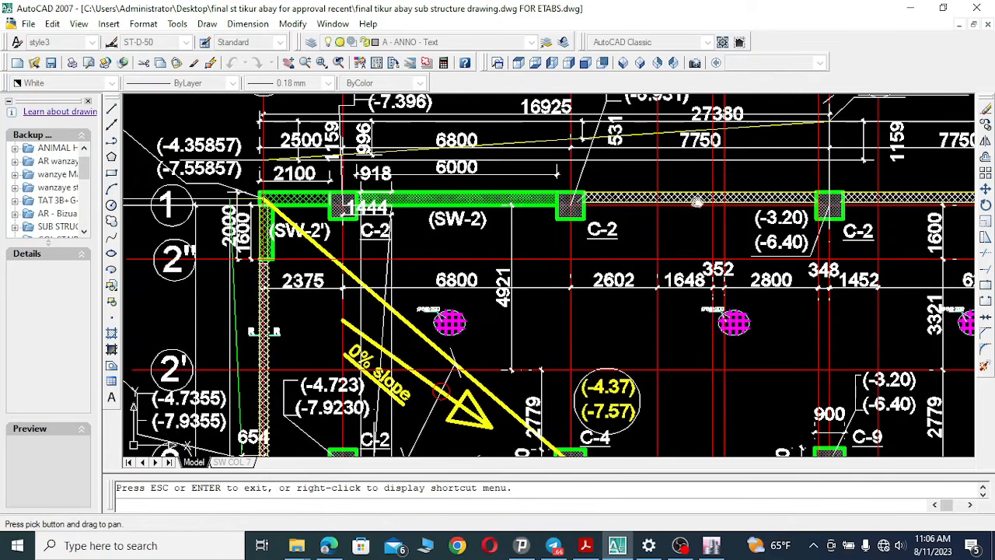
pyautogui.moveTo(694, 222); pyautogui.dragTo(685, 239)
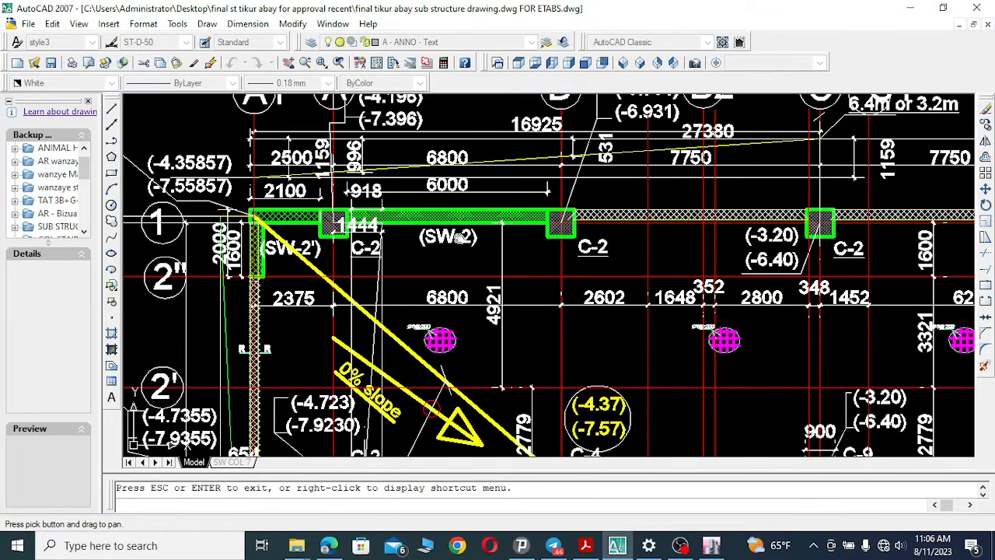
pyautogui.moveTo(461, 237); pyautogui.dragTo(359, 234)
pyautogui.moveTo(776, 263); pyautogui.dragTo(553, 266)
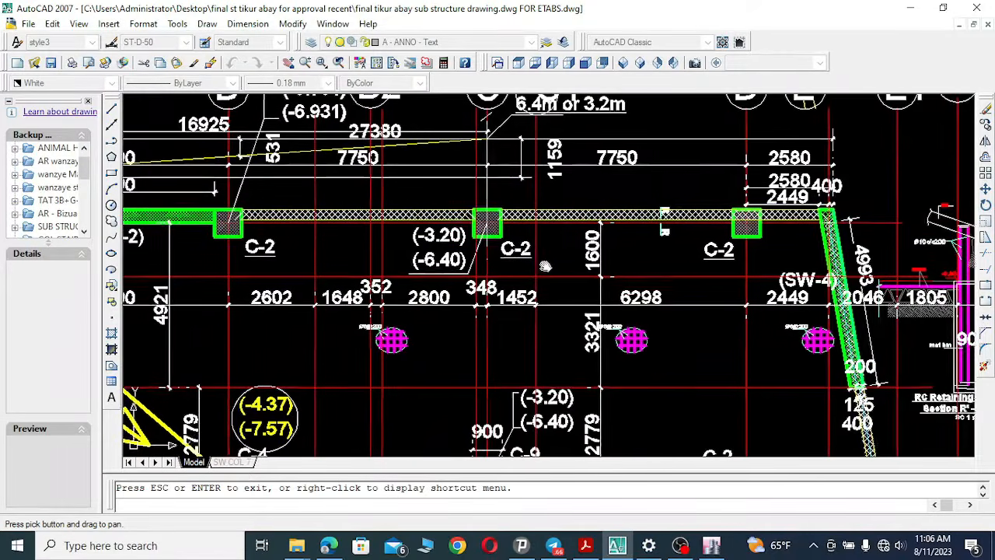
pyautogui.moveTo(702, 268); pyautogui.dragTo(687, 266)
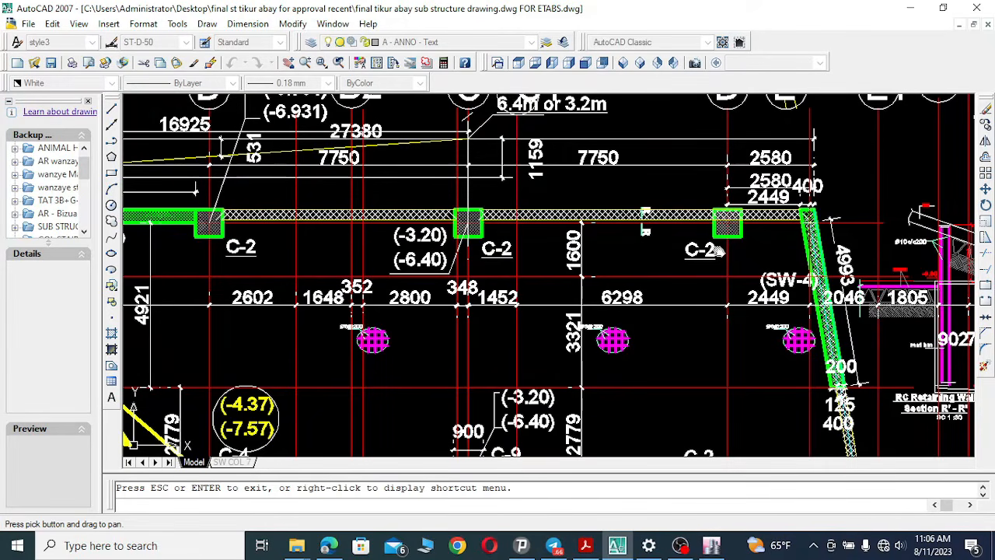
pyautogui.moveTo(600, 237)
pyautogui.mouseDown()
pyautogui.moveTo(676, 237)
pyautogui.moveTo(650, 210)
pyautogui.mouseUp()
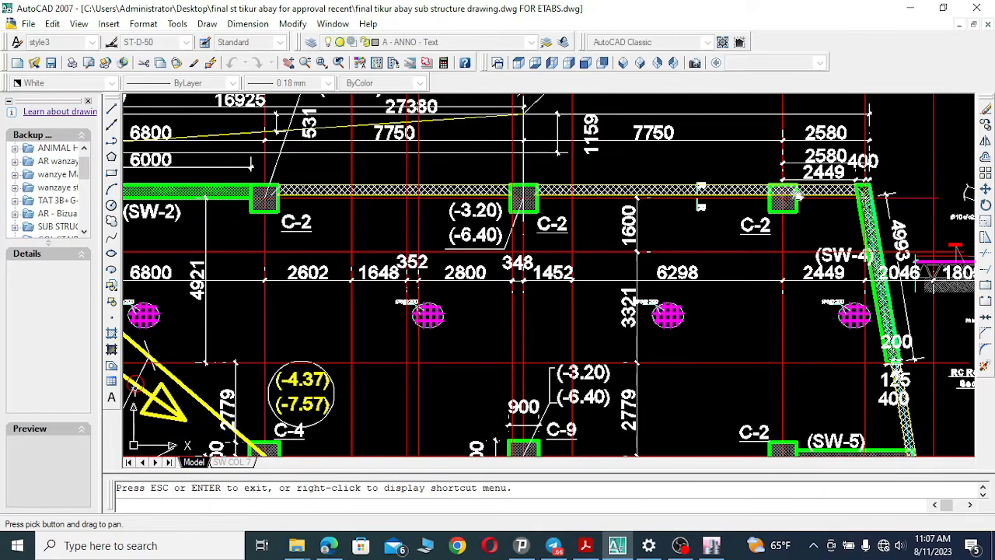
pyautogui.moveTo(802, 266)
pyautogui.mouseDown()
pyautogui.moveTo(700, 251)
pyautogui.moveTo(708, 297)
pyautogui.mouseUp()
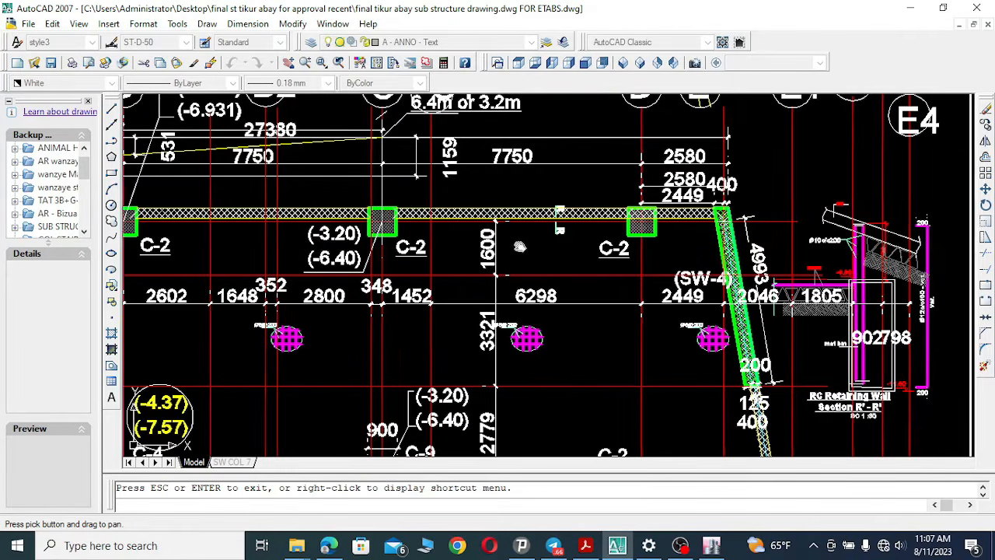
pyautogui.moveTo(371, 236)
pyautogui.mouseDown()
pyautogui.moveTo(726, 233)
pyautogui.moveTo(849, 220)
pyautogui.moveTo(892, 191)
pyautogui.mouseUp()
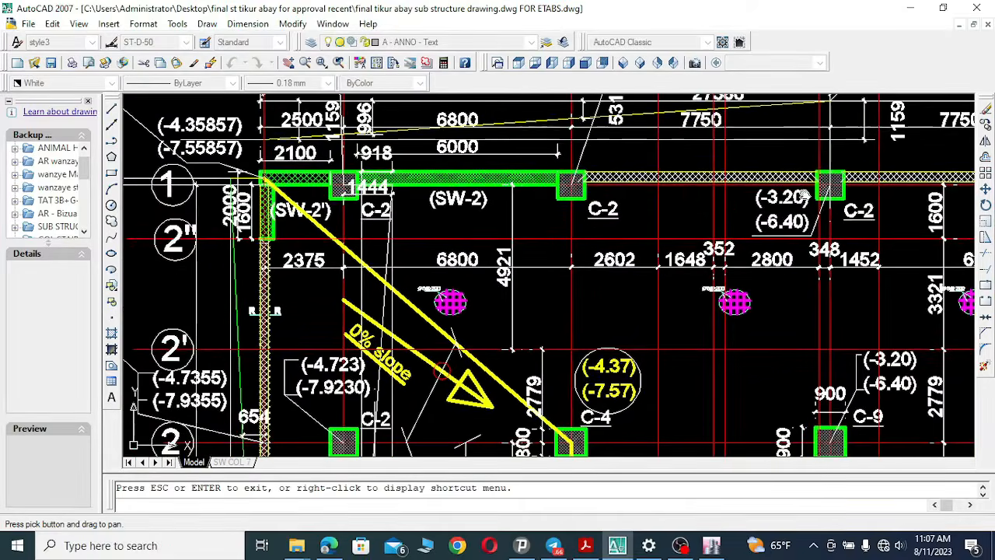
# Pan down the substructure plan from the ramp slope area past the stair core toward grid 4 and the curved ramp.
pyautogui.moveTo(677, 330); pyautogui.dragTo(619, 195)
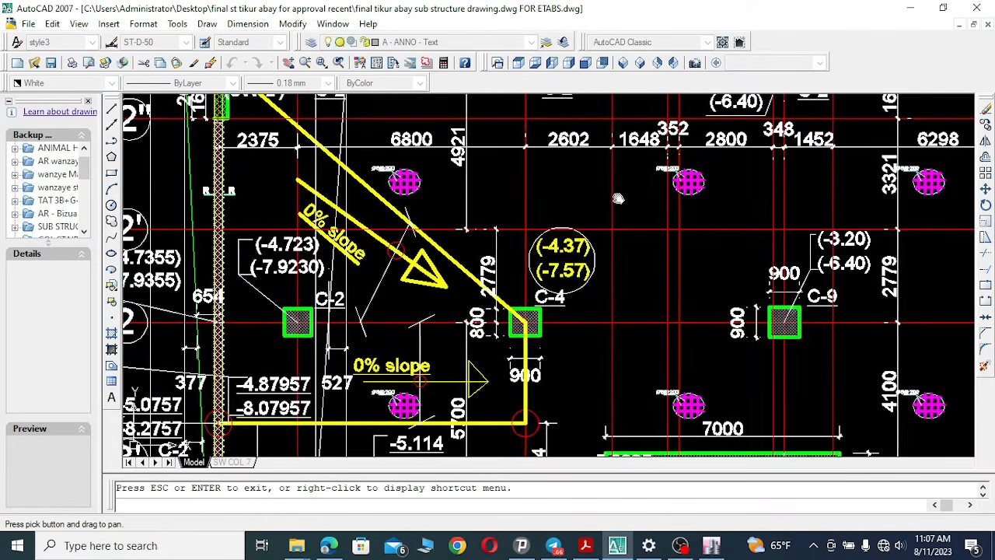
pyautogui.moveTo(486, 329)
pyautogui.mouseDown()
pyautogui.moveTo(597, 238)
pyautogui.moveTo(642, 176)
pyautogui.moveTo(638, 147)
pyautogui.mouseUp()
pyautogui.moveTo(546, 323)
pyautogui.mouseDown()
pyautogui.moveTo(473, 213)
pyautogui.moveTo(465, 166)
pyautogui.mouseUp()
pyautogui.moveTo(493, 298)
pyautogui.mouseDown()
pyautogui.moveTo(441, 192)
pyautogui.moveTo(433, 149)
pyautogui.mouseUp()
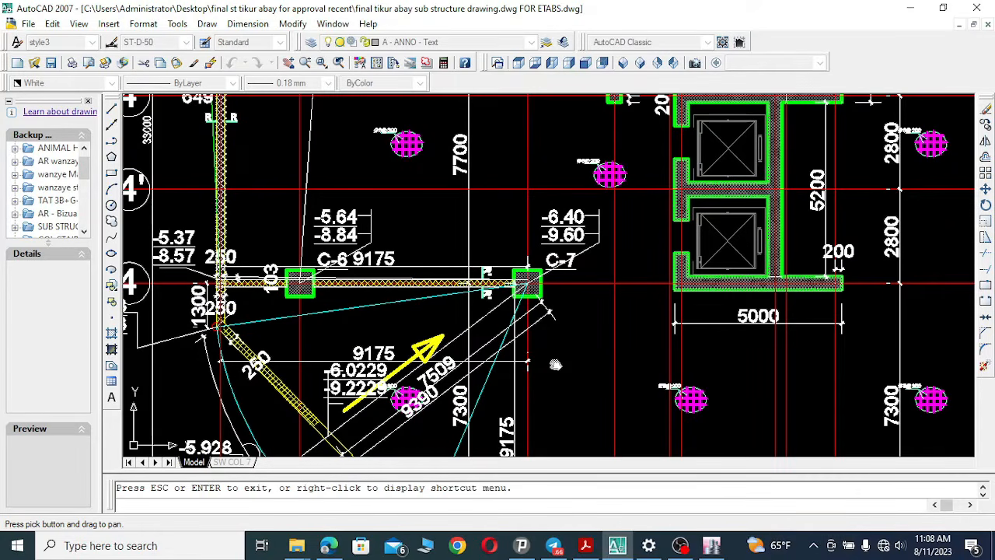
# Switch to ETABS and start a new model.
pyautogui.click(709, 545)
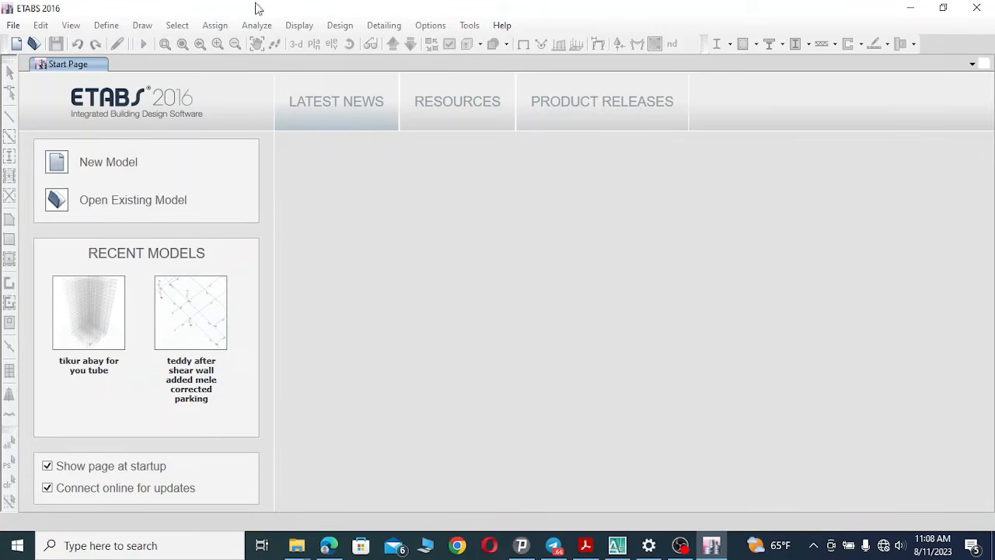
pyautogui.click(56, 161)
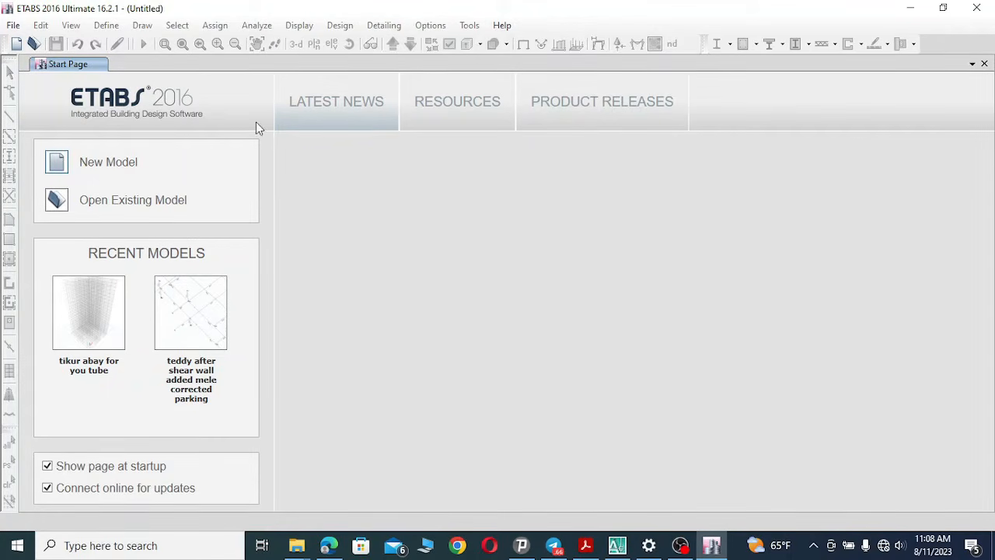
pyautogui.click(99, 170)
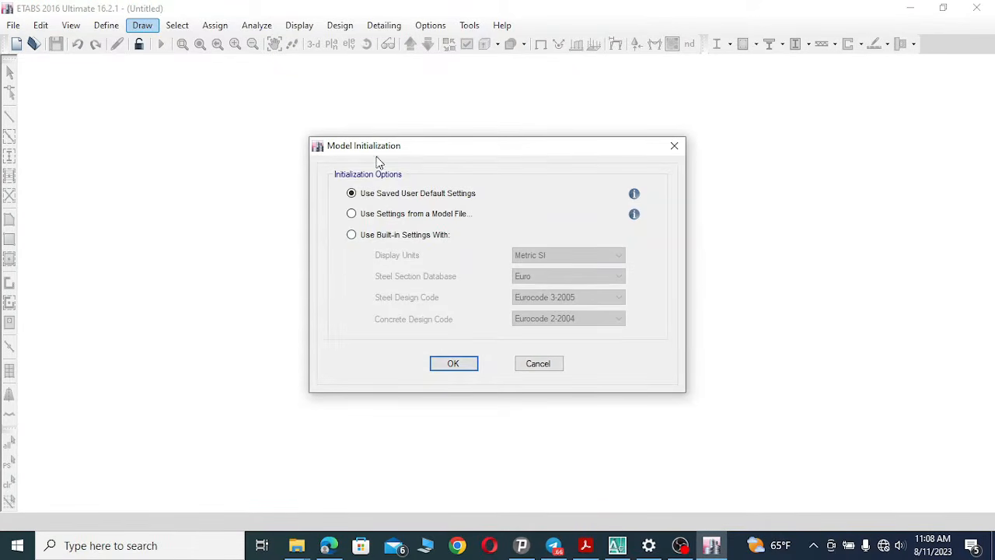
# Initialize the model with built-in settings: Metric SI units, Euro steel sections, Eurocode 3-2005 steel and Eurocode 2-2004 concrete codes.
pyautogui.click(352, 236)
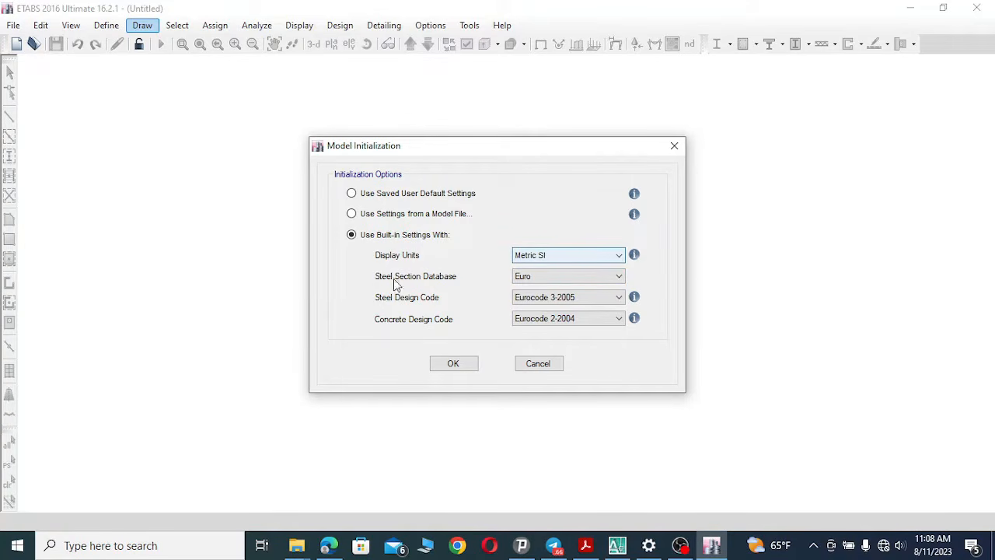
pyautogui.click(565, 276)
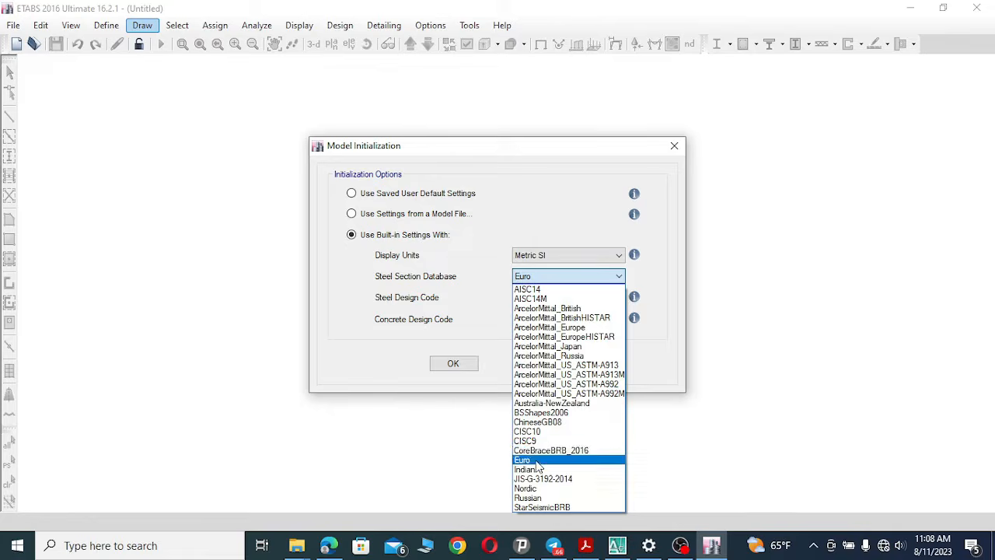
pyautogui.click(536, 462)
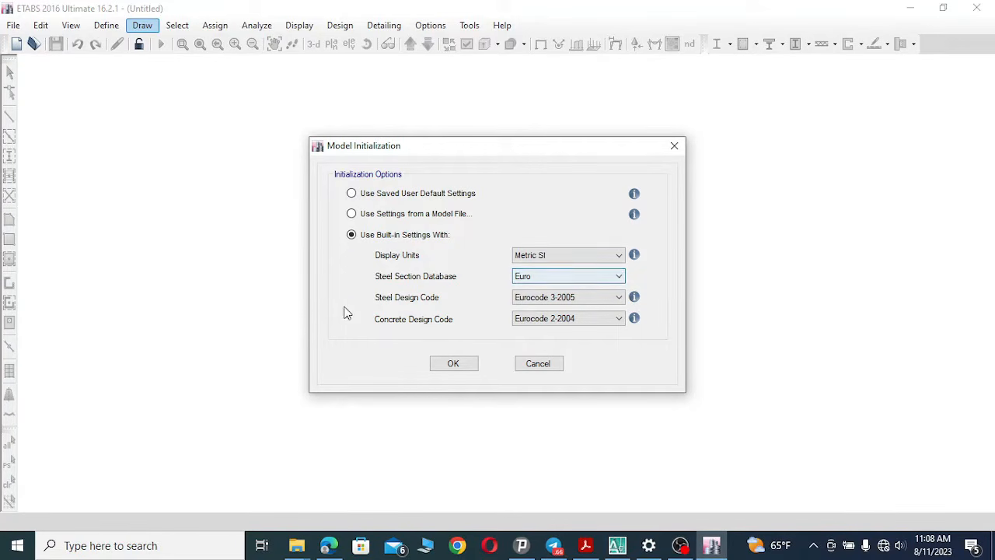
pyautogui.click(560, 299)
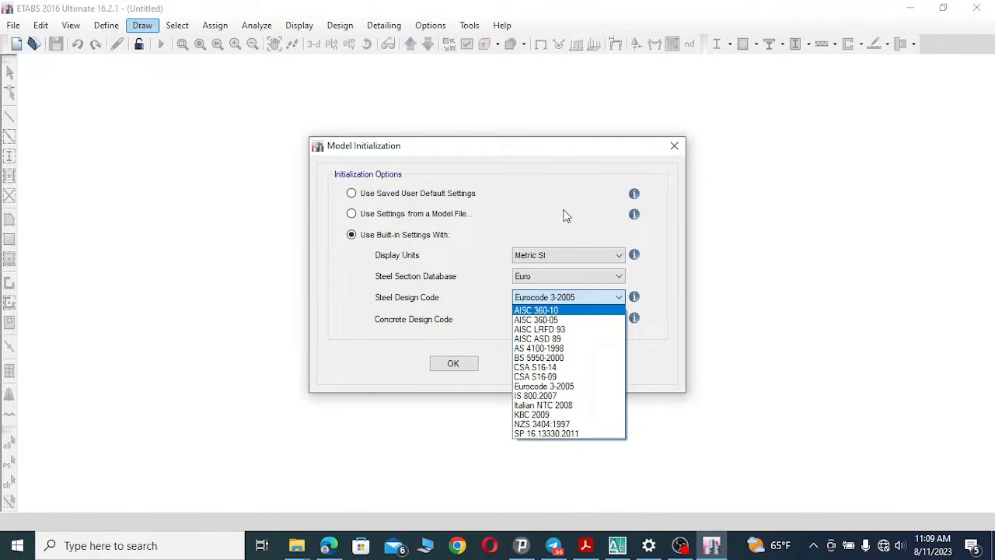
pyautogui.click(568, 388)
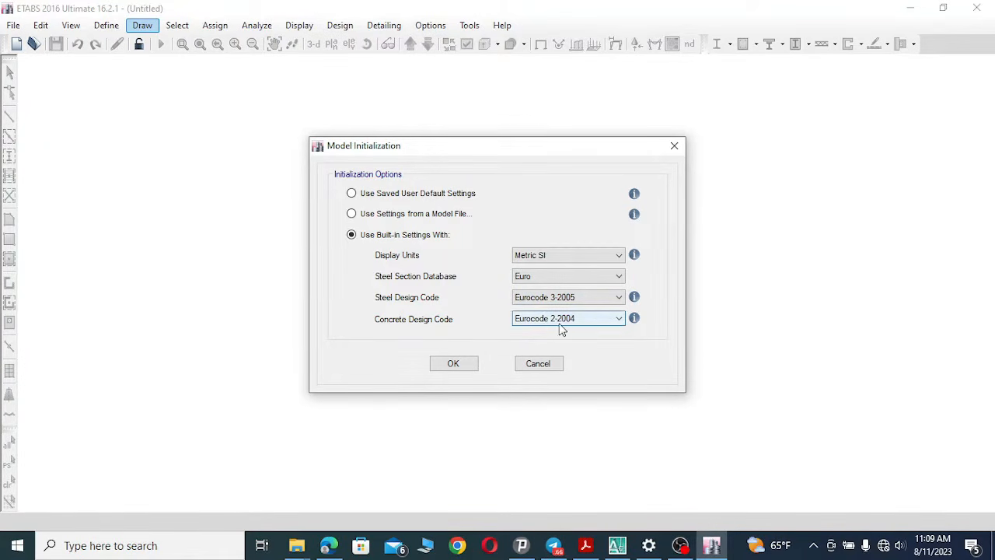
pyautogui.click(588, 321)
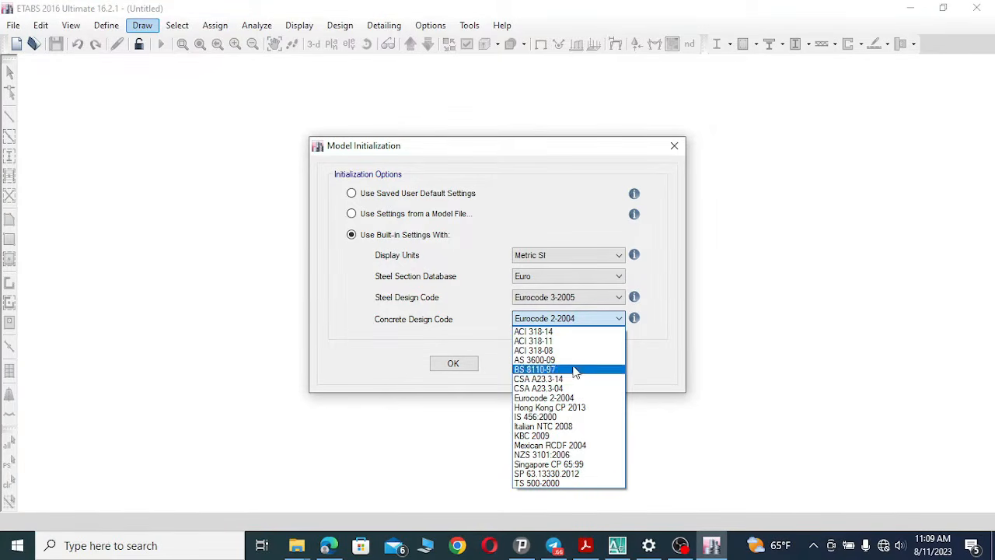
pyautogui.click(589, 318)
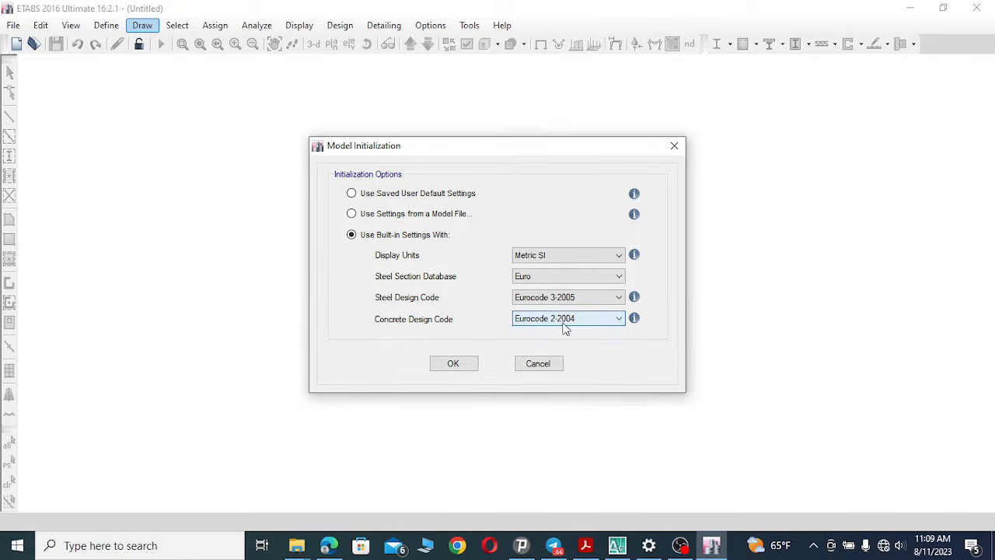
pyautogui.click(458, 366)
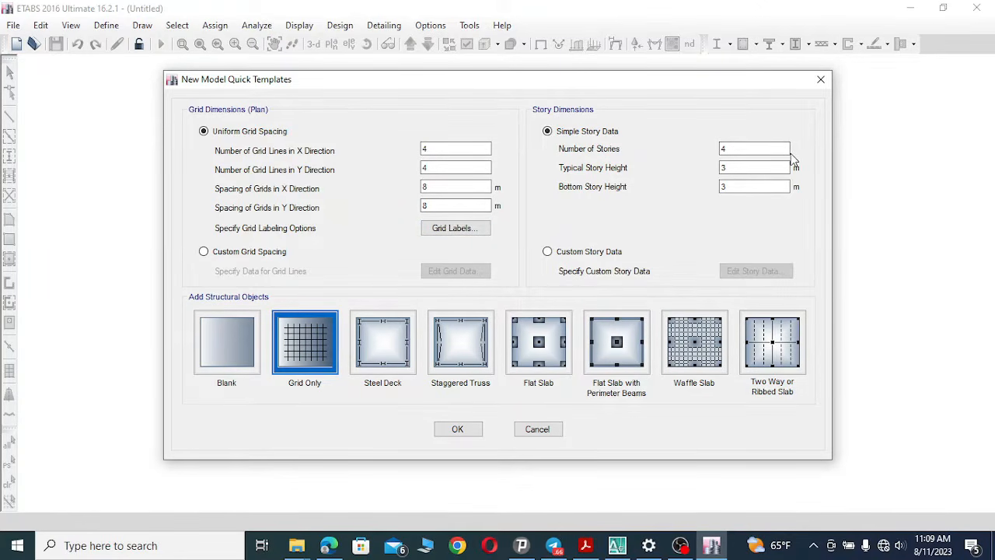
# Set the uniform grid to 15 grid lines in the X direction and 11 in the Y direction.
pyautogui.click(444, 147)
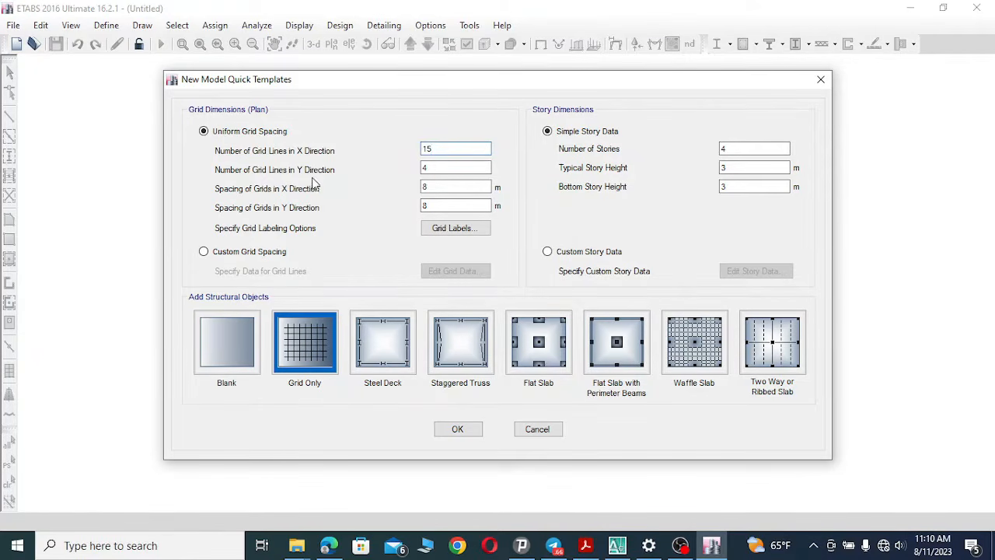
pyautogui.click(438, 167)
pyautogui.moveTo(438, 168); pyautogui.dragTo(412, 175)
# Switch back to the substructure drawing and pan across grids 1 to 6 around the ramp and stair core.
pyautogui.click(622, 540)
pyautogui.scroll(5, 462, 156)
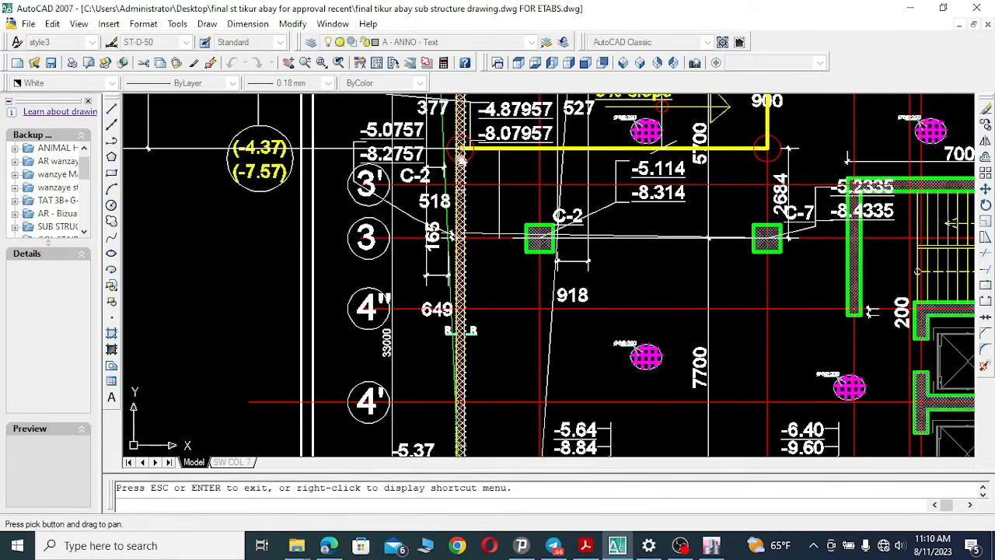
pyautogui.click(304, 62)
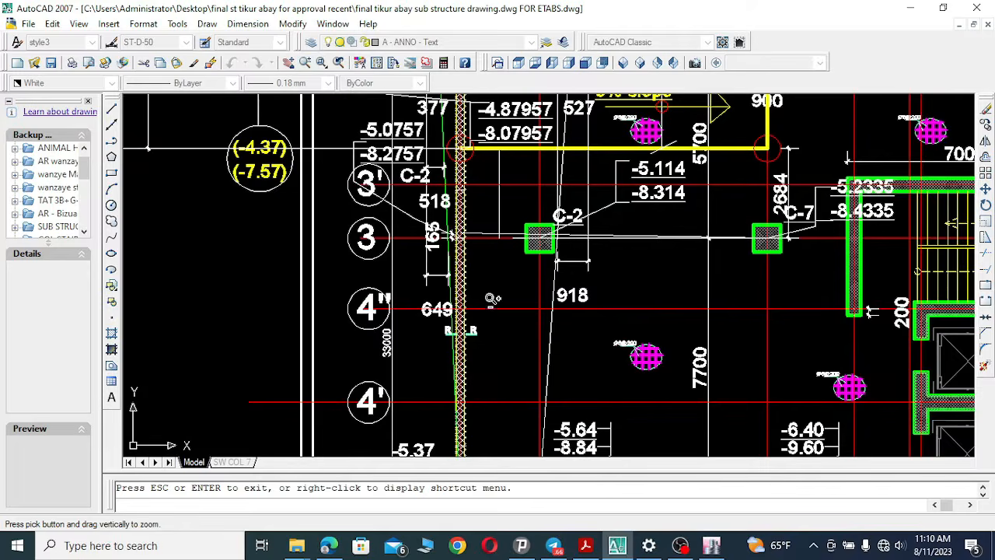
pyautogui.moveTo(491, 299); pyautogui.dragTo(490, 420)
pyautogui.click(288, 64)
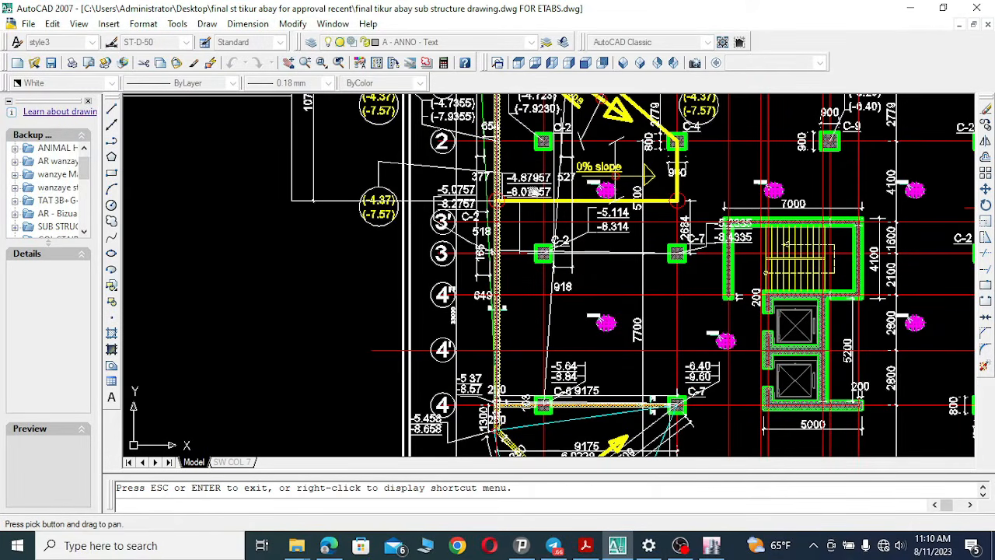
pyautogui.moveTo(534, 191)
pyautogui.mouseDown()
pyautogui.moveTo(460, 313)
pyautogui.moveTo(400, 366)
pyautogui.mouseUp()
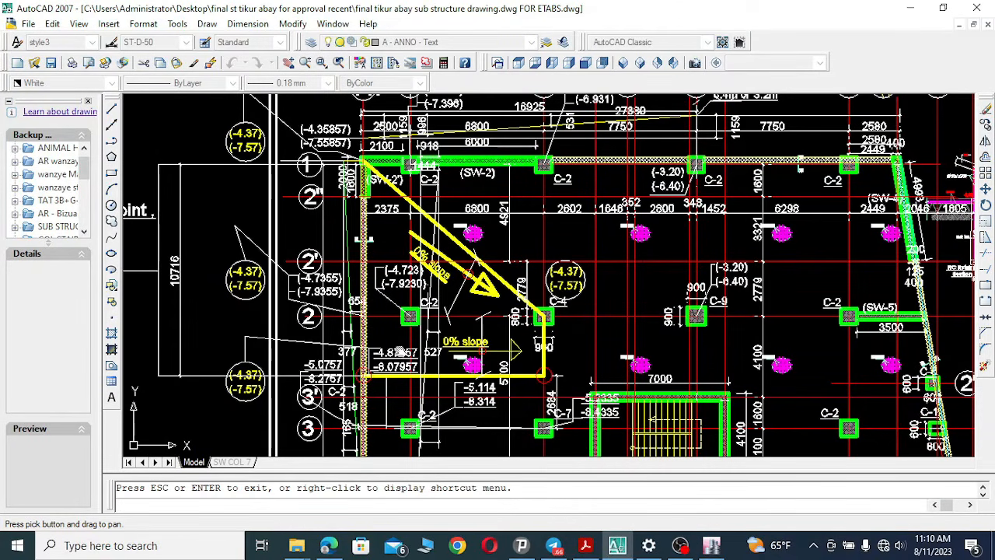
pyautogui.moveTo(414, 328); pyautogui.dragTo(487, 319)
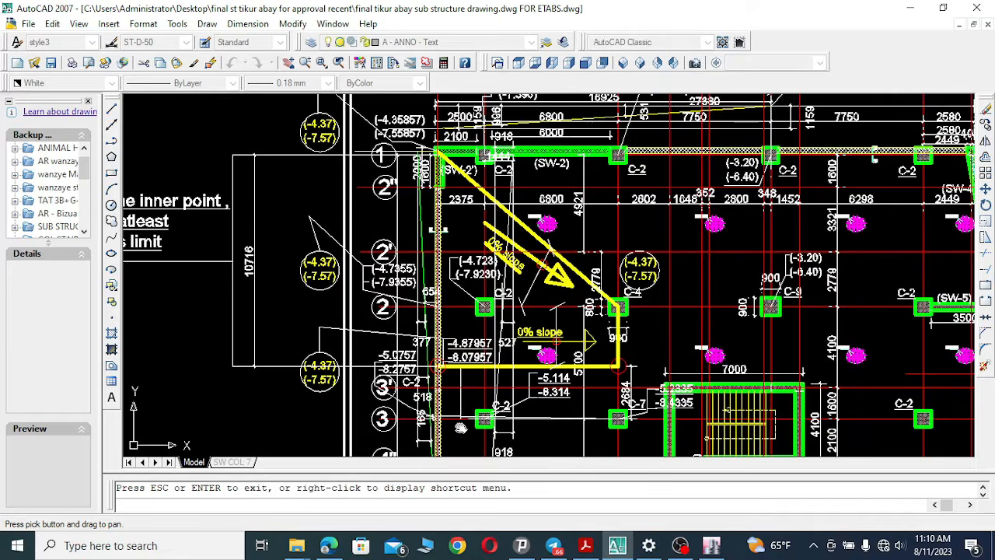
pyautogui.moveTo(465, 409); pyautogui.dragTo(478, 271)
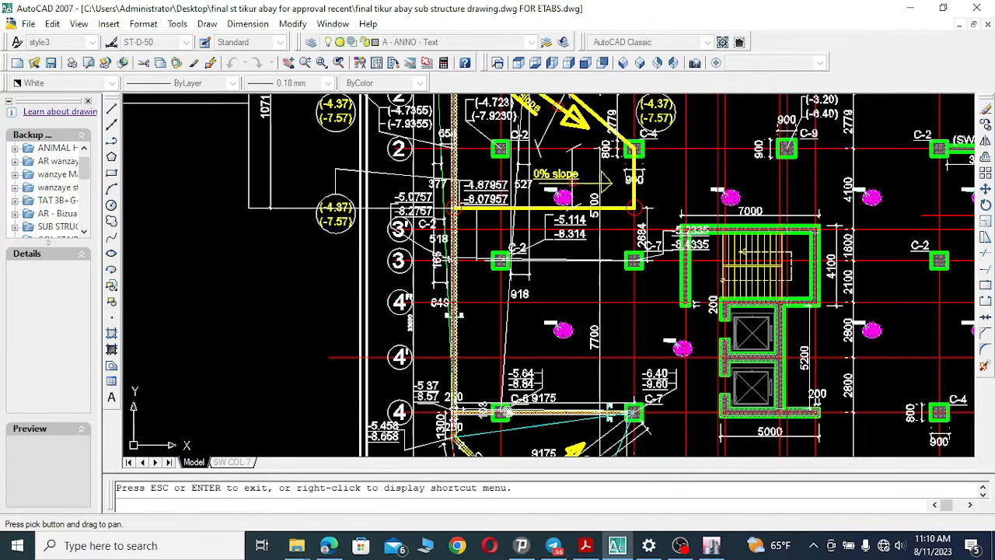
pyautogui.moveTo(476, 381)
pyautogui.mouseDown()
pyautogui.moveTo(492, 265)
pyautogui.moveTo(521, 180)
pyautogui.mouseUp()
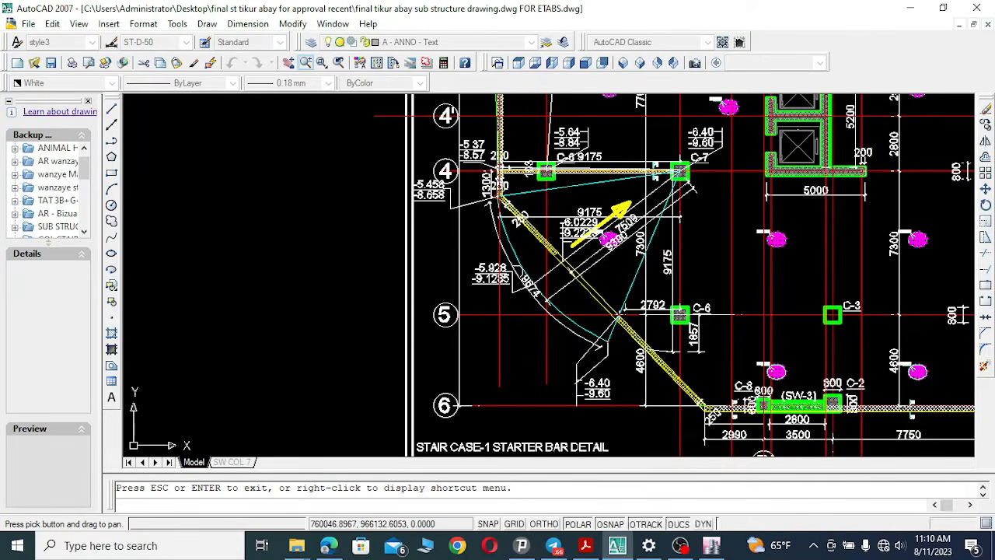
# Zoom out to view the whole substructure plan sheet and its grid layout.
pyautogui.click(306, 62)
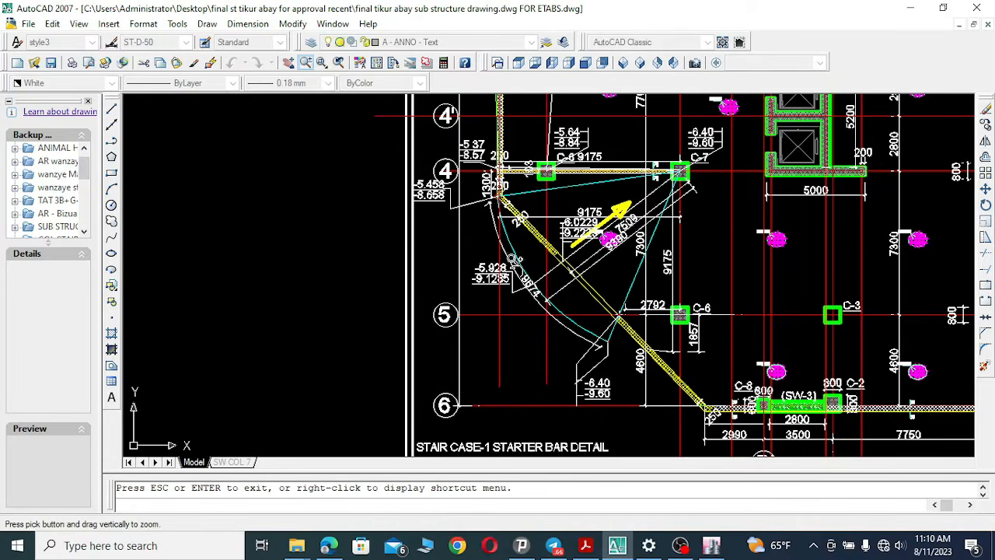
pyautogui.moveTo(516, 261); pyautogui.dragTo(480, 276)
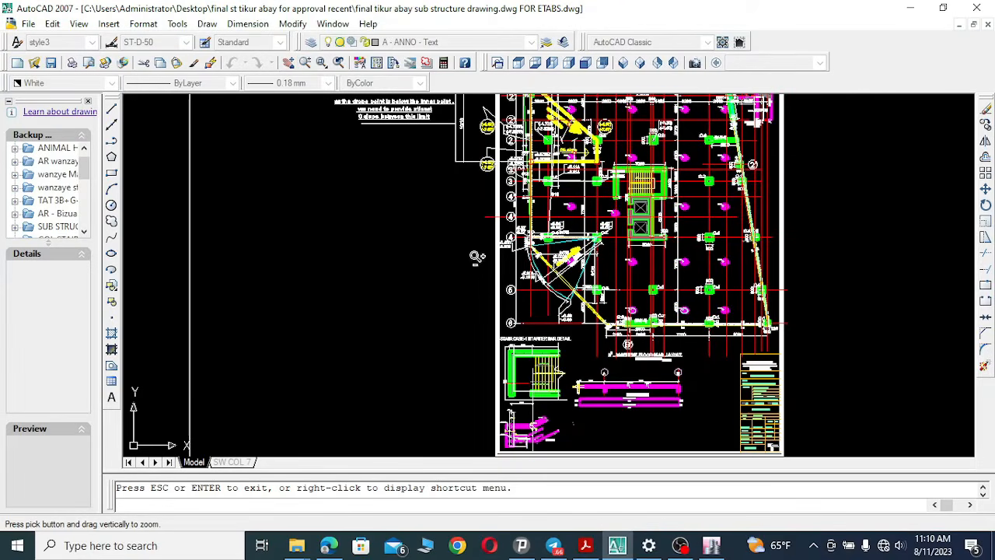
pyautogui.click(288, 62)
pyautogui.moveTo(536, 218); pyautogui.dragTo(531, 296)
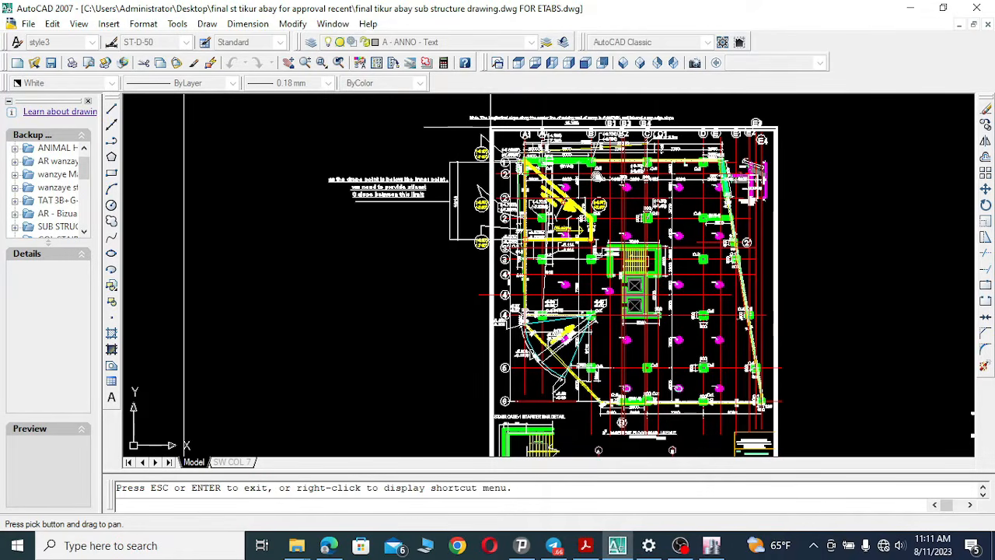
# Return to ETABS, set the grid spacing in both X and Y directions to 4 m, and open the grid labeling options.
pyautogui.click(711, 545)
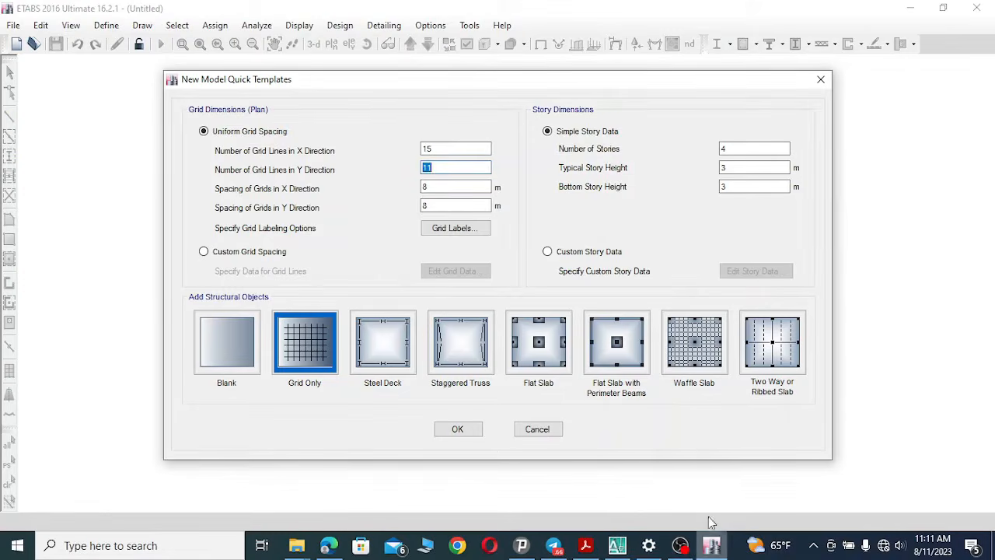
pyautogui.click(430, 187)
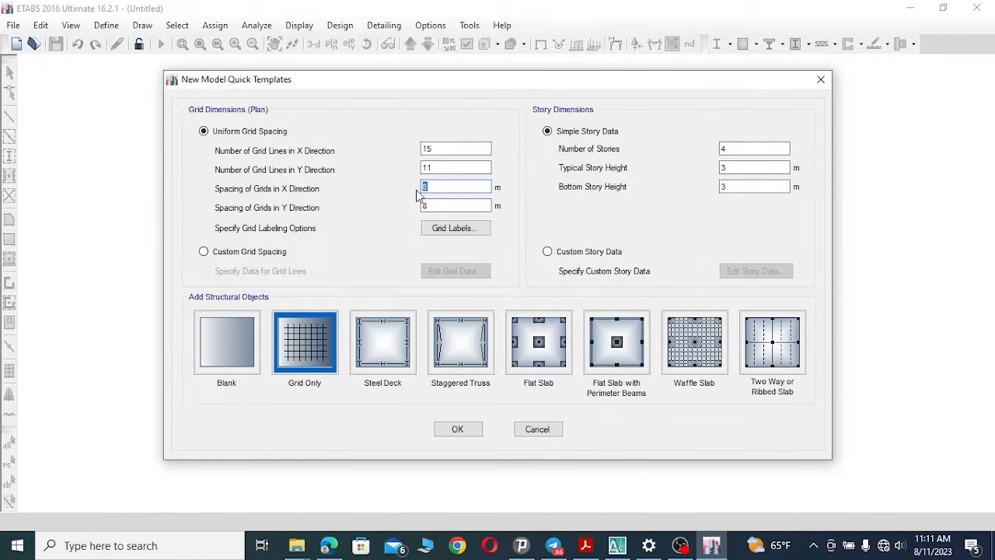
pyautogui.write('4')
pyautogui.press('Tab')
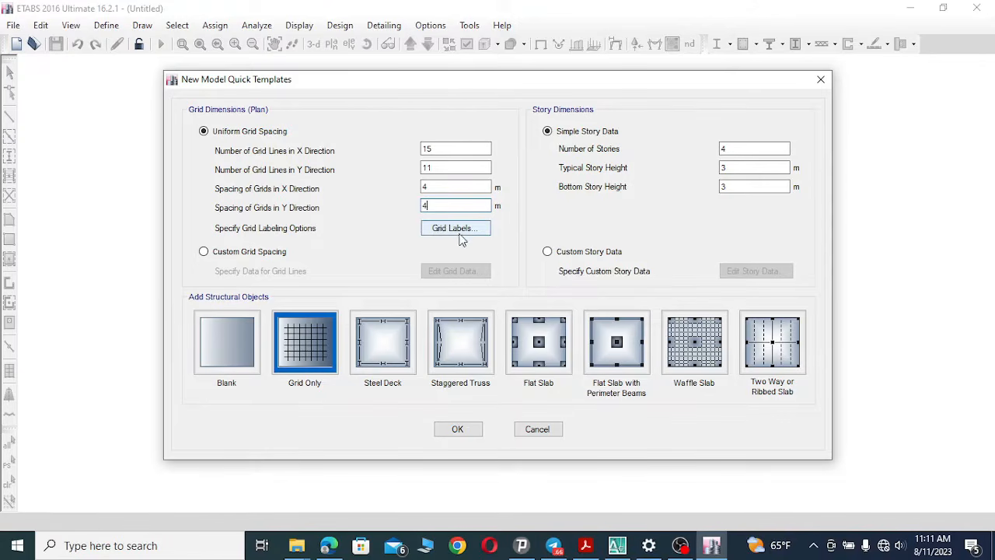
pyautogui.click(459, 228)
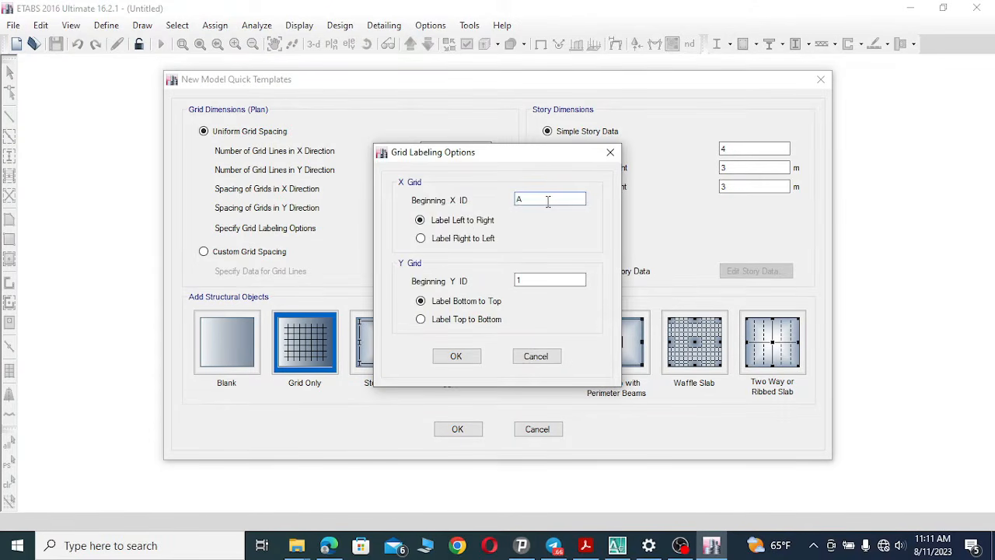
# Switch to the TAT 3B+G+14 Mod.Furniture drawing and zoom in on the 12th floor plan.
pyautogui.click(617, 544)
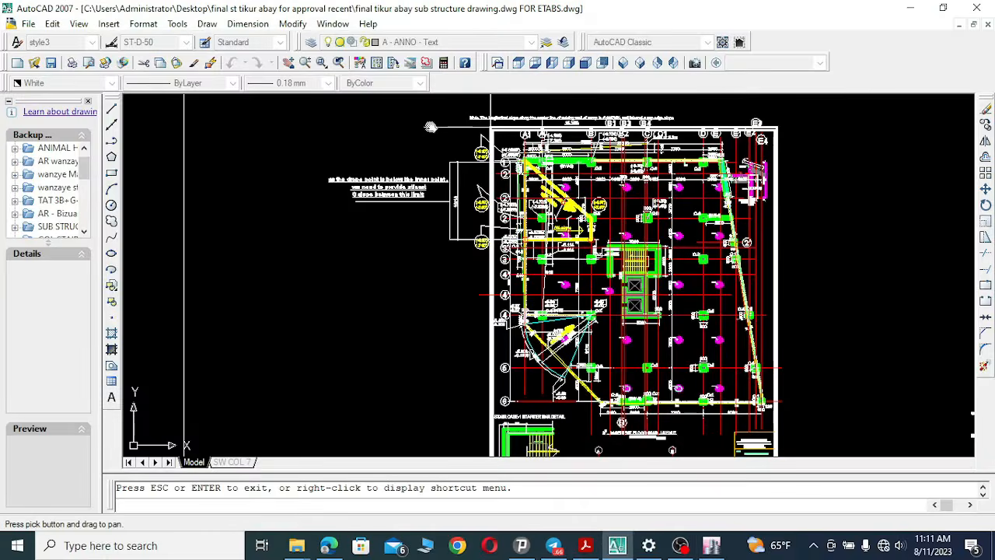
pyautogui.click(332, 24)
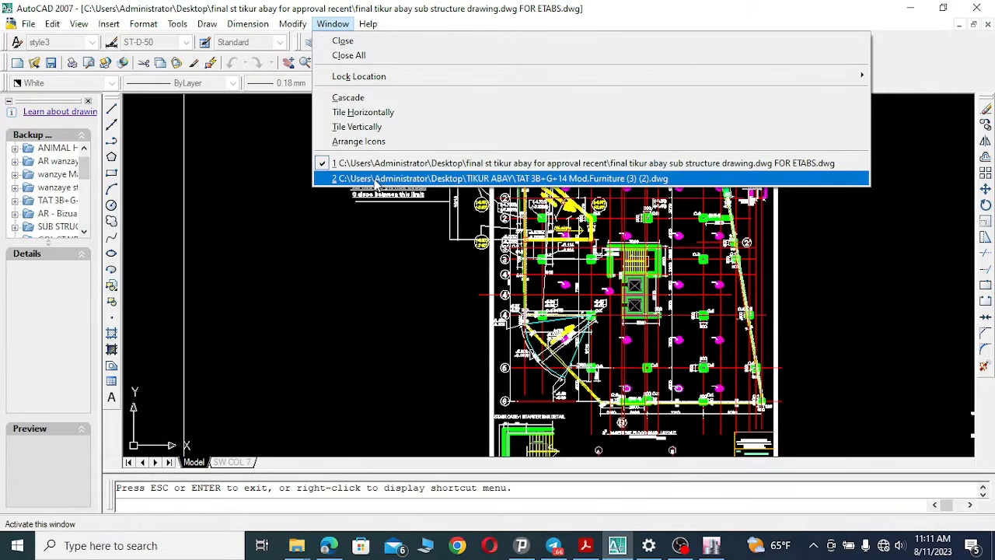
pyautogui.click(478, 178)
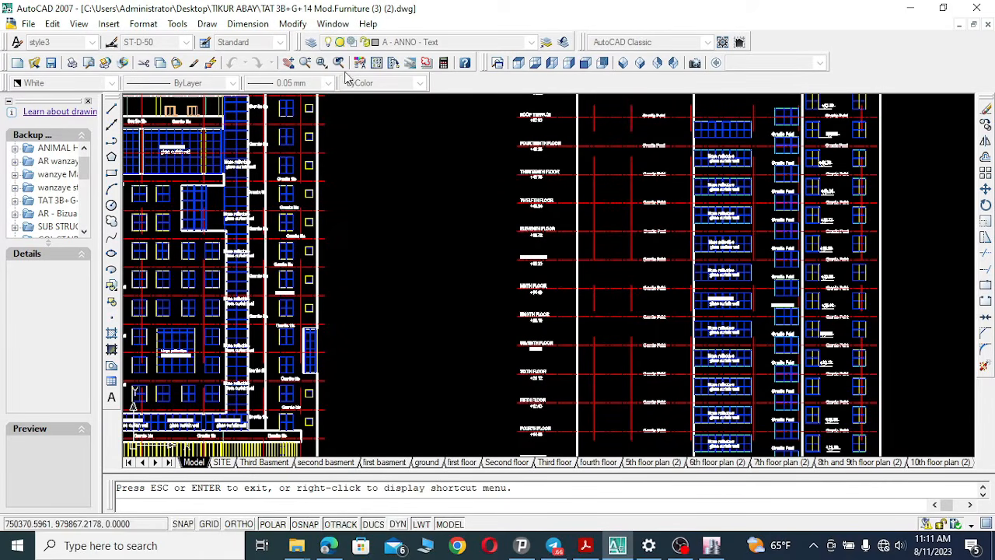
pyautogui.click(304, 62)
pyautogui.scroll(-8, 697, 284)
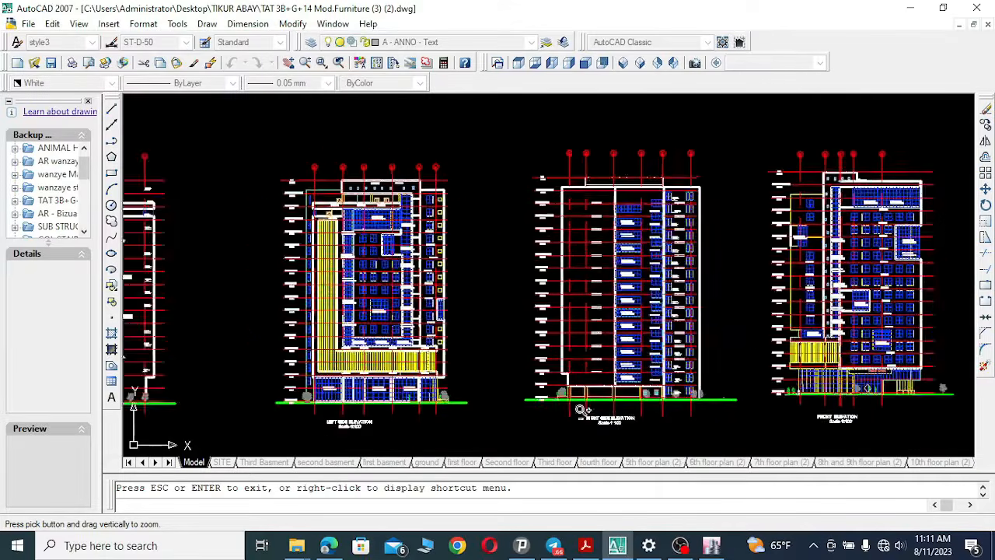
pyautogui.moveTo(697, 284); pyautogui.dragTo(637, 354)
pyautogui.click(288, 63)
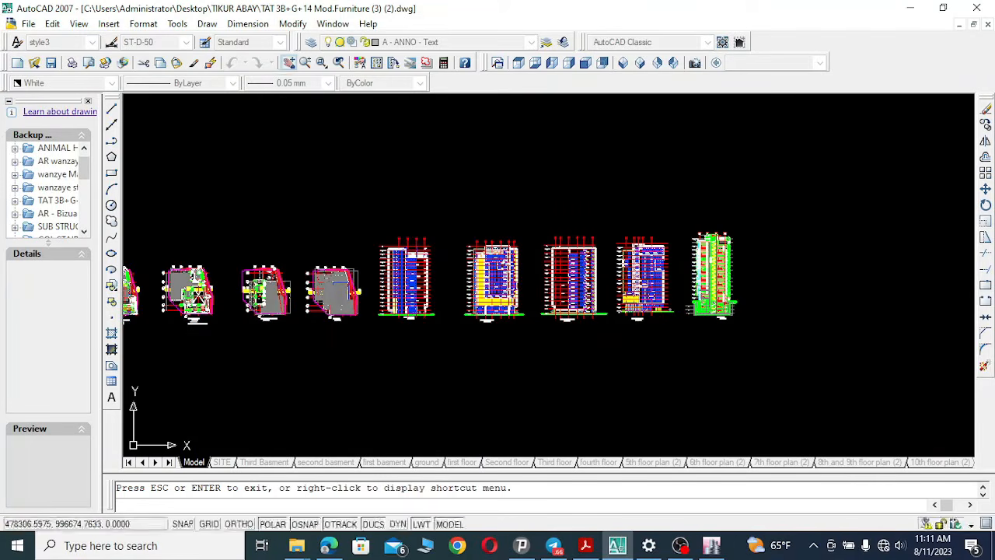
pyautogui.moveTo(245, 260); pyautogui.dragTo(766, 241)
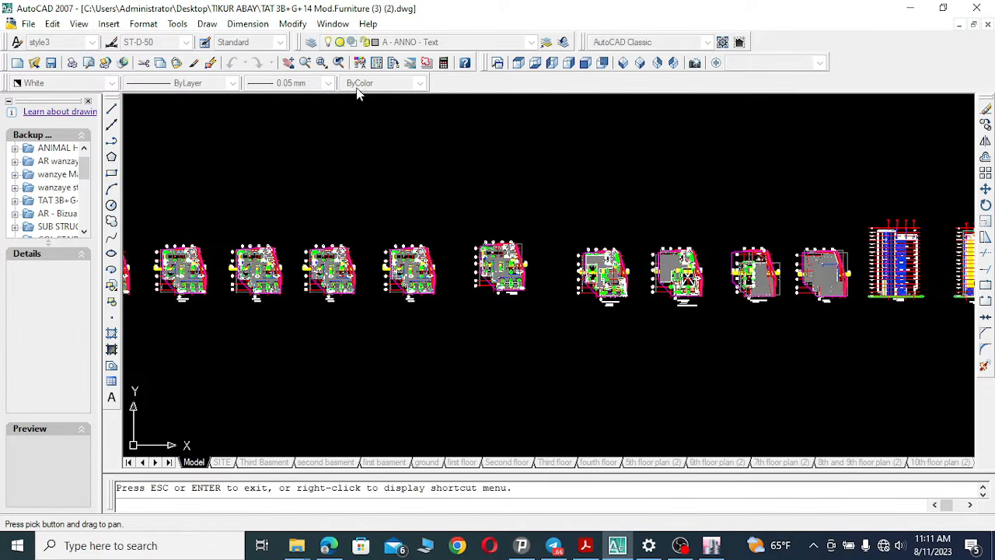
pyautogui.click(321, 62)
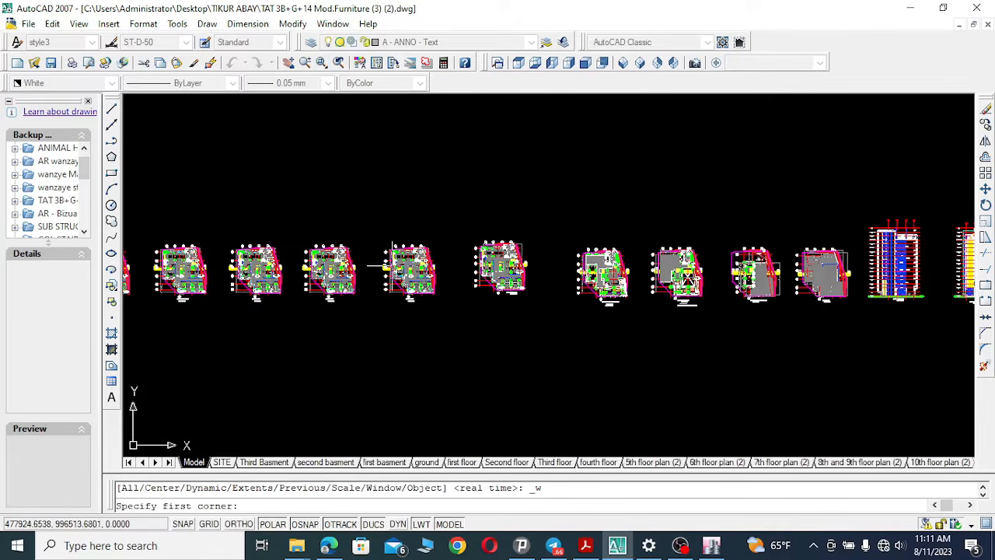
pyautogui.click(383, 241)
pyautogui.click(440, 309)
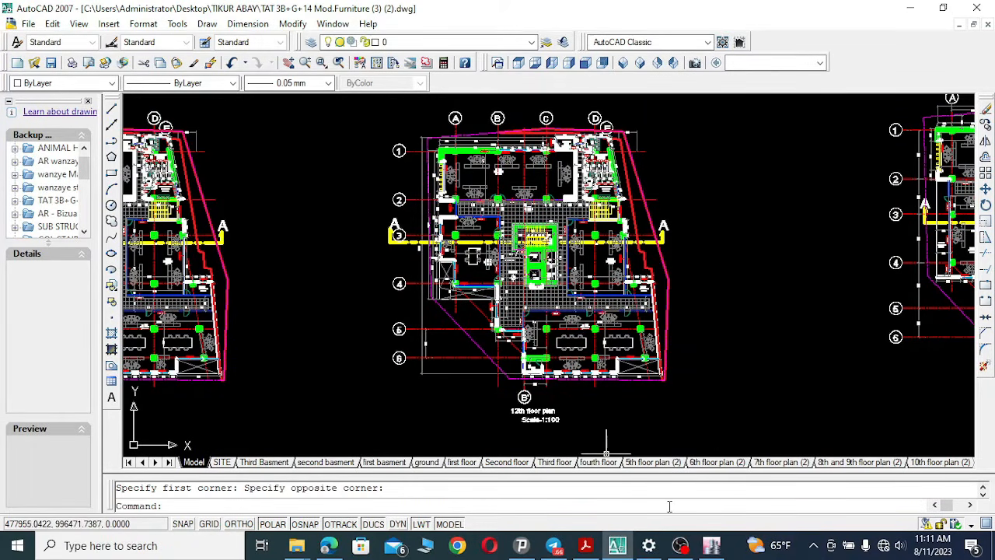
# Set the Y grid labels to run top to bottom, checking the floor plan drawing, and confirm the grid labeling options.
pyautogui.click(709, 547)
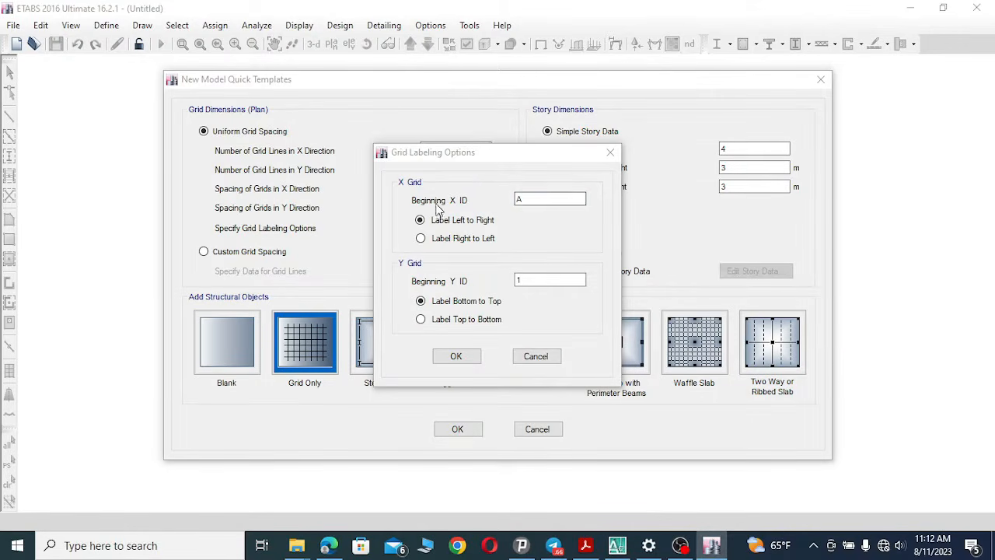
pyautogui.click(531, 199)
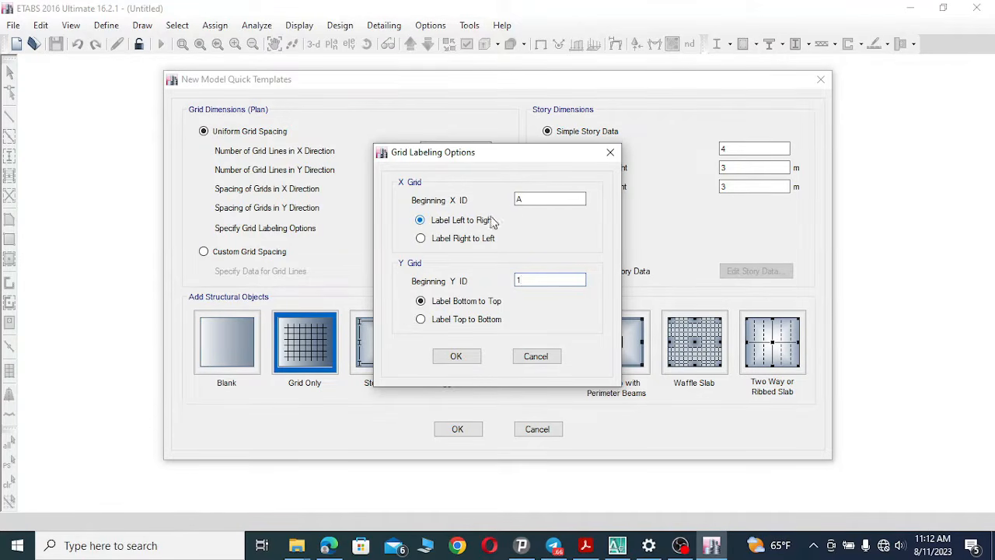
pyautogui.click(537, 197)
pyautogui.click(617, 545)
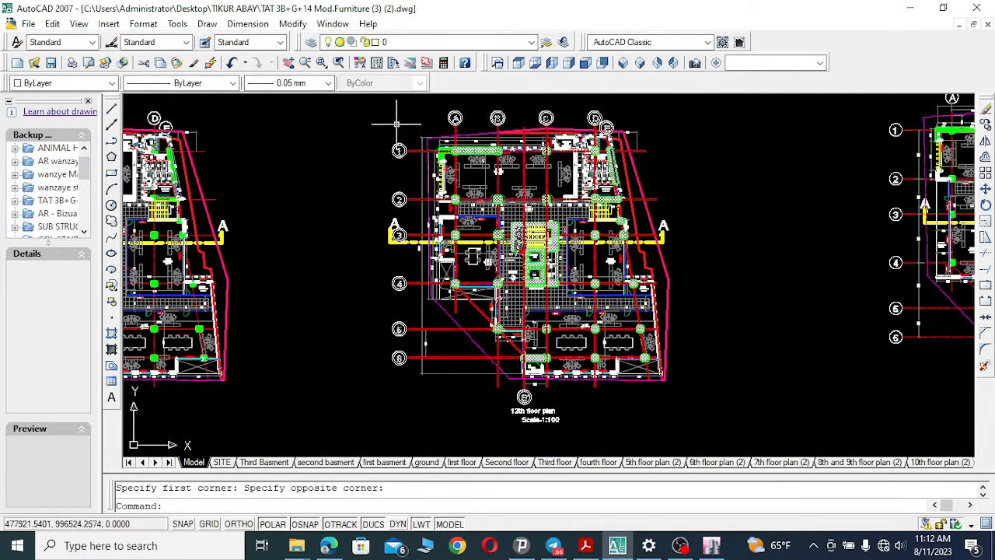
pyautogui.click(620, 547)
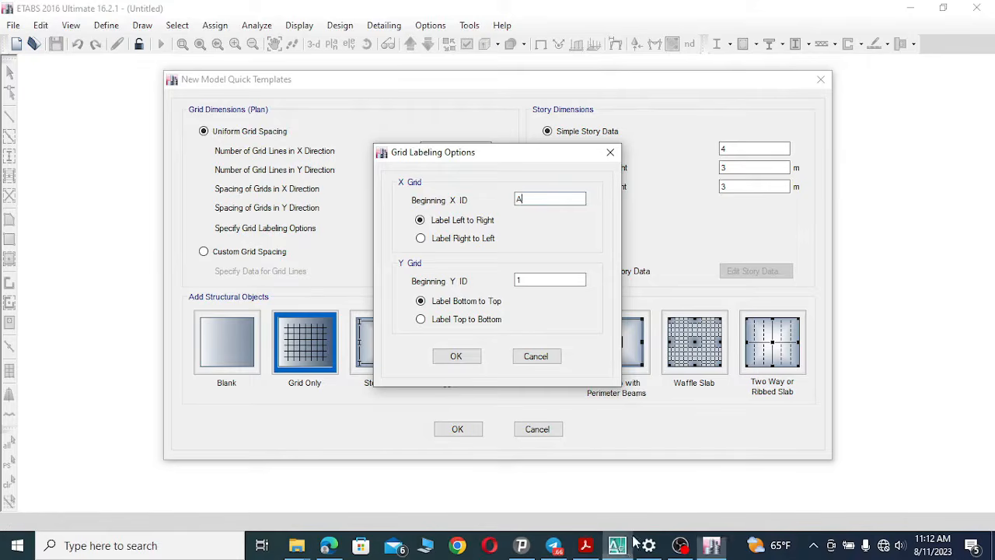
pyautogui.click(434, 320)
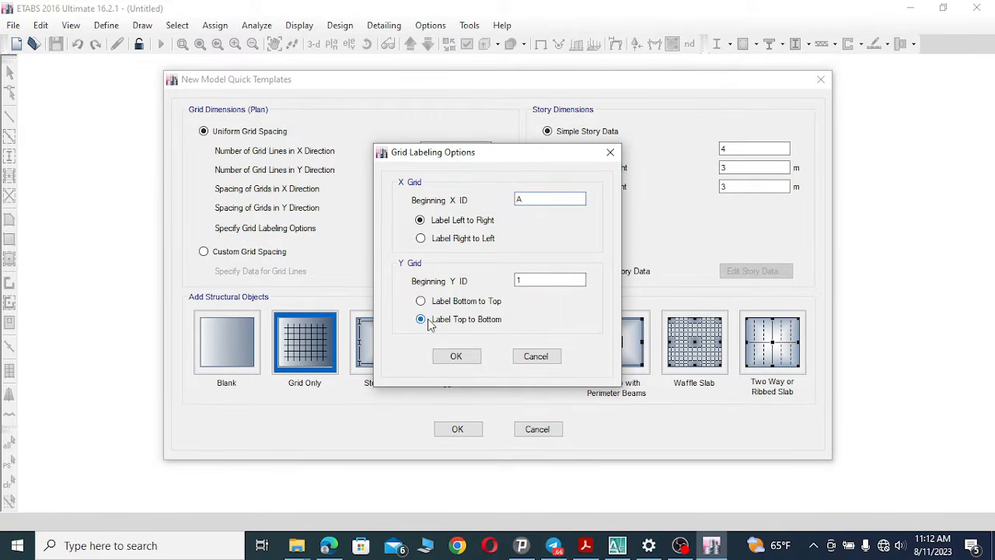
pyautogui.click(457, 357)
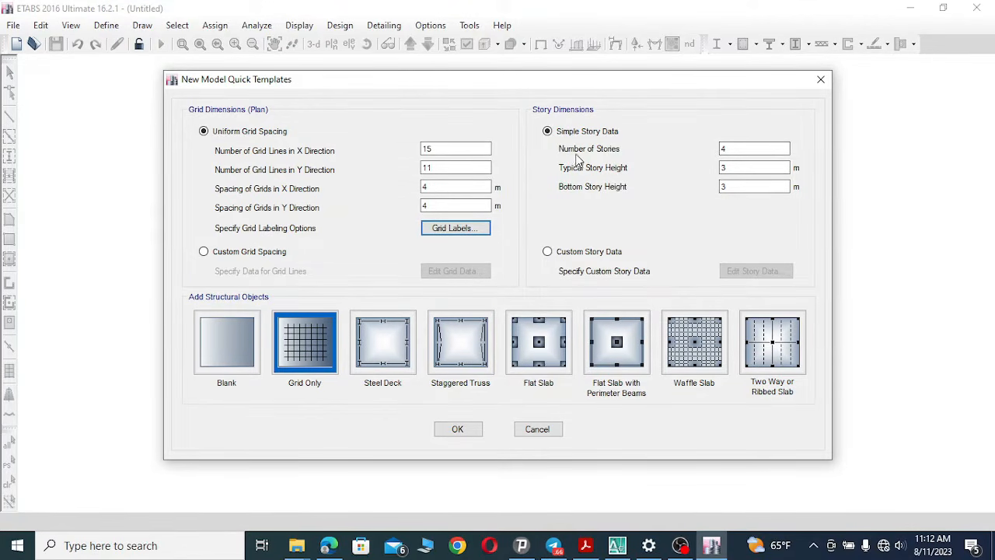
# Set 20 stories with a 3.52 m typical and 3.2 m bottom story height and create the grid-only model.
pyautogui.click(733, 148)
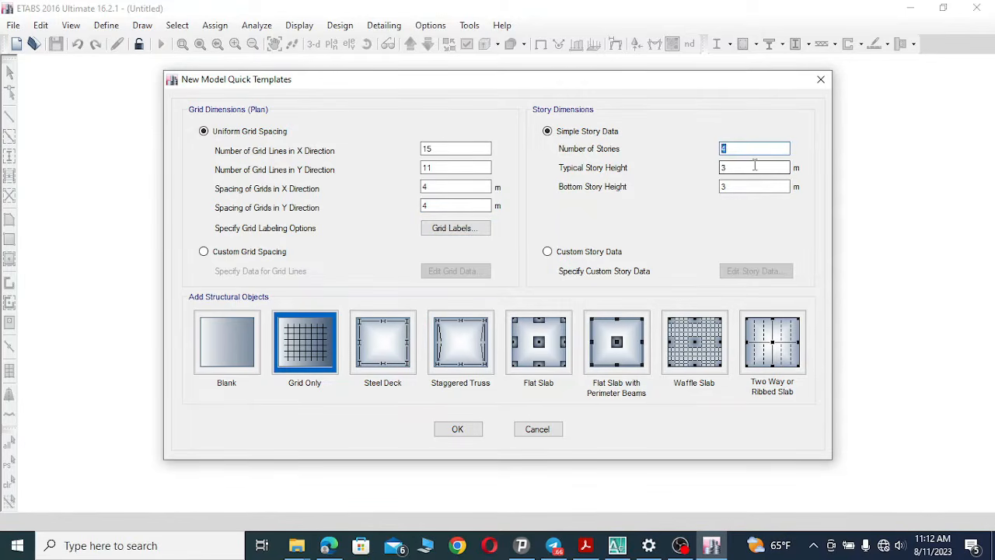
pyautogui.write('20')
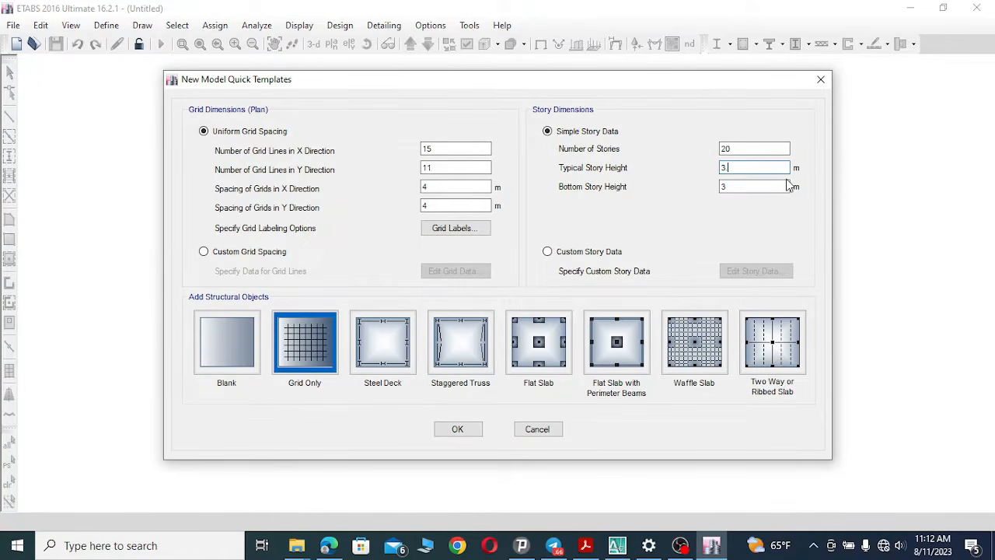
pyautogui.write('52')
pyautogui.click(768, 184)
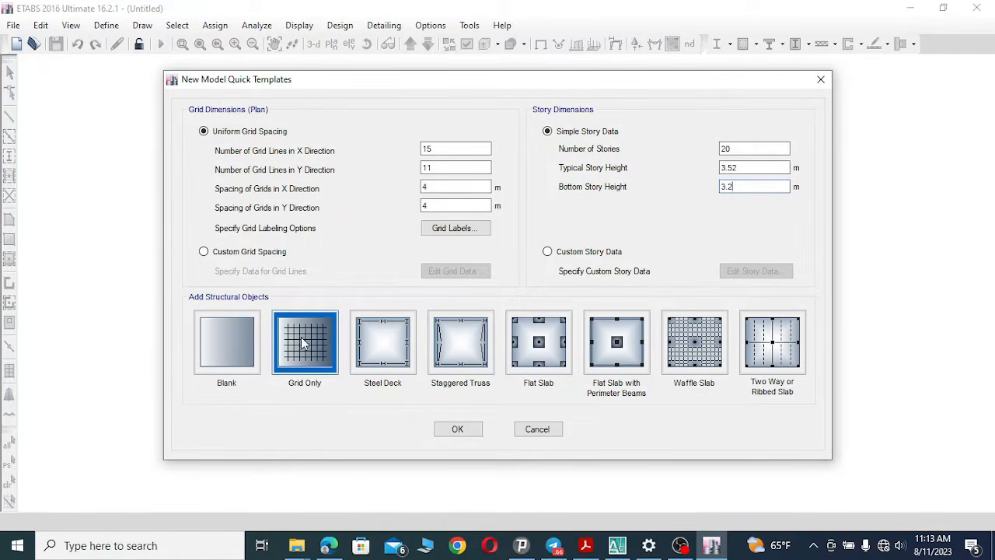
pyautogui.click(458, 430)
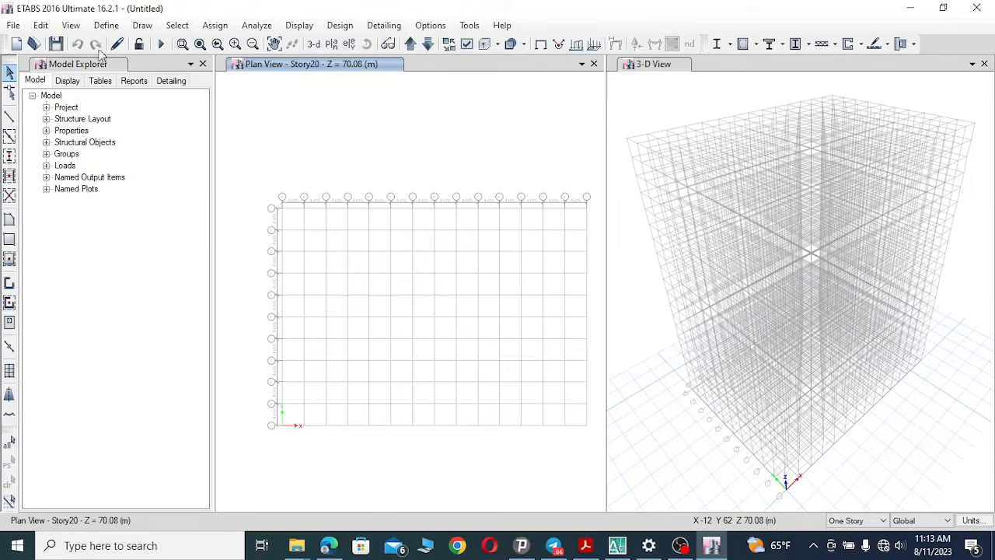
# Zoom into the plan view around grids A–B and 1–3 to inspect the grid spacing.
pyautogui.click(181, 43)
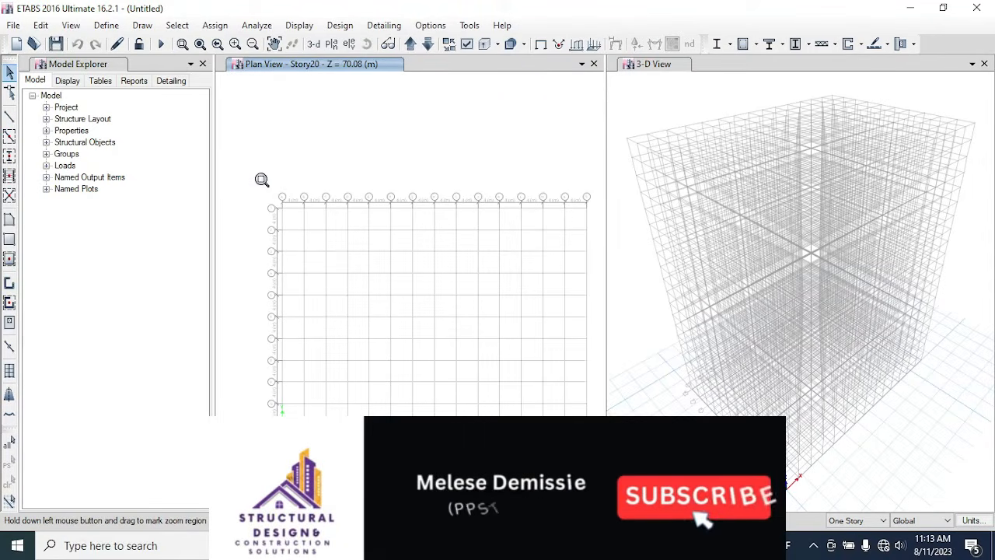
pyautogui.moveTo(261, 180); pyautogui.dragTo(319, 236)
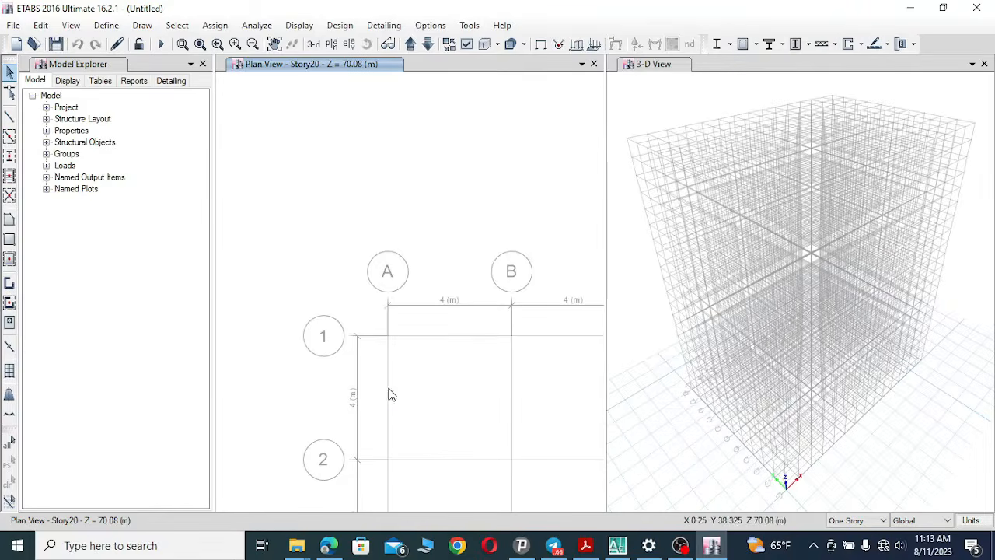
pyautogui.click(274, 43)
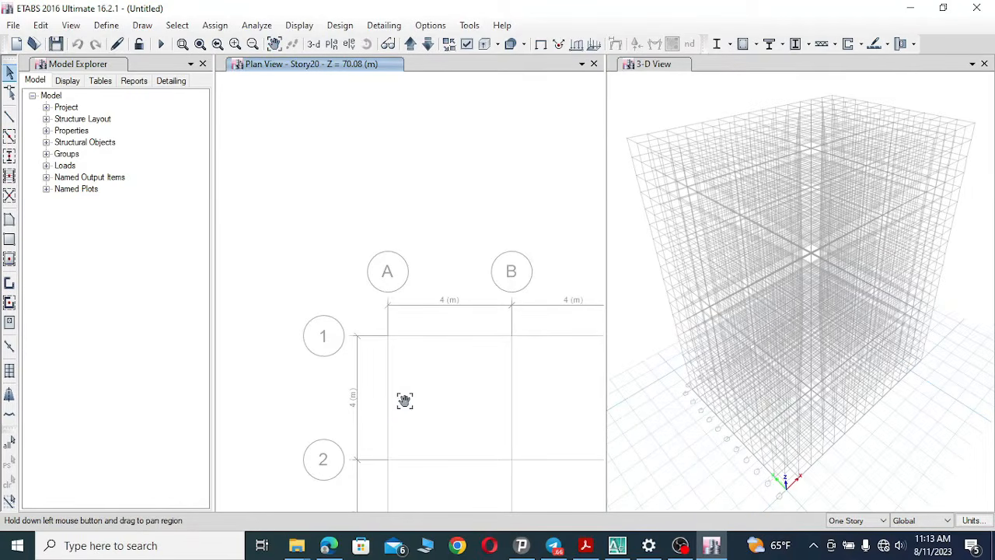
pyautogui.moveTo(405, 399); pyautogui.dragTo(404, 218)
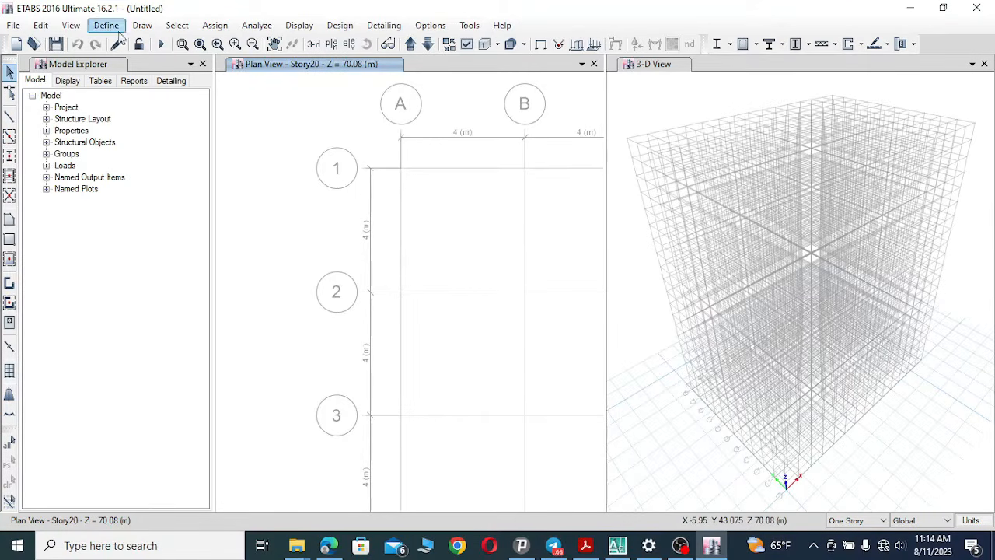
# Open the story data table and rename the base and two lowest stories as Base or basment 3, basment 2 and basment 1.
pyautogui.click(41, 26)
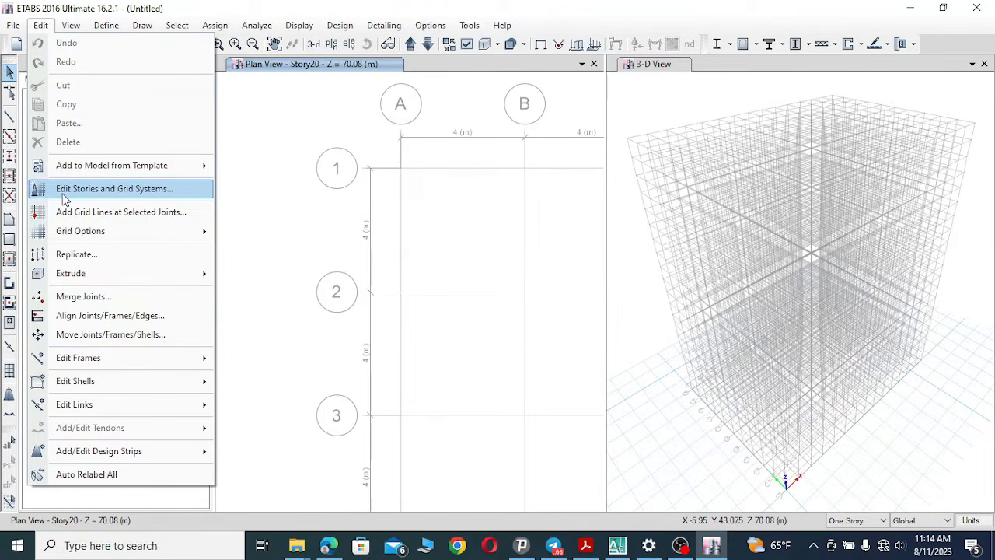
pyautogui.click(126, 191)
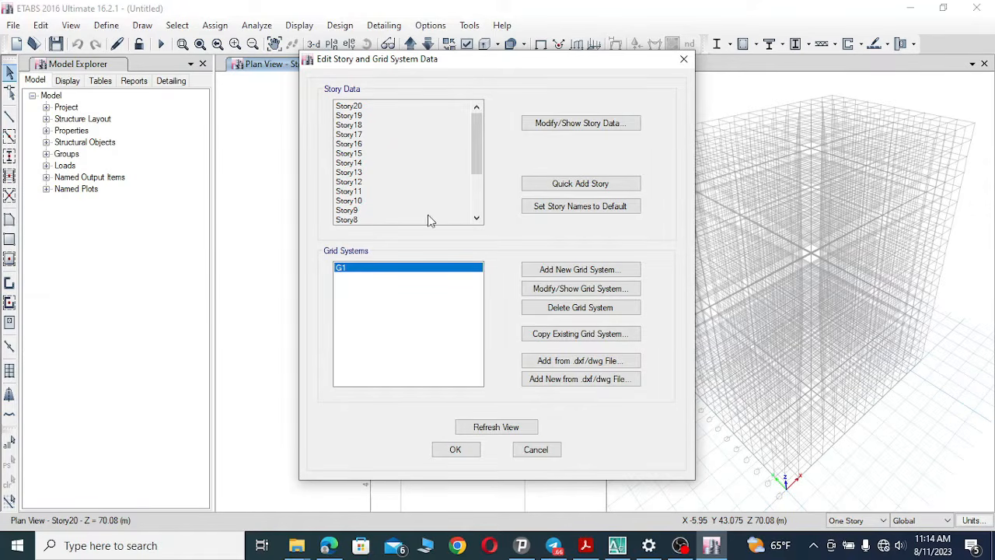
pyautogui.click(562, 126)
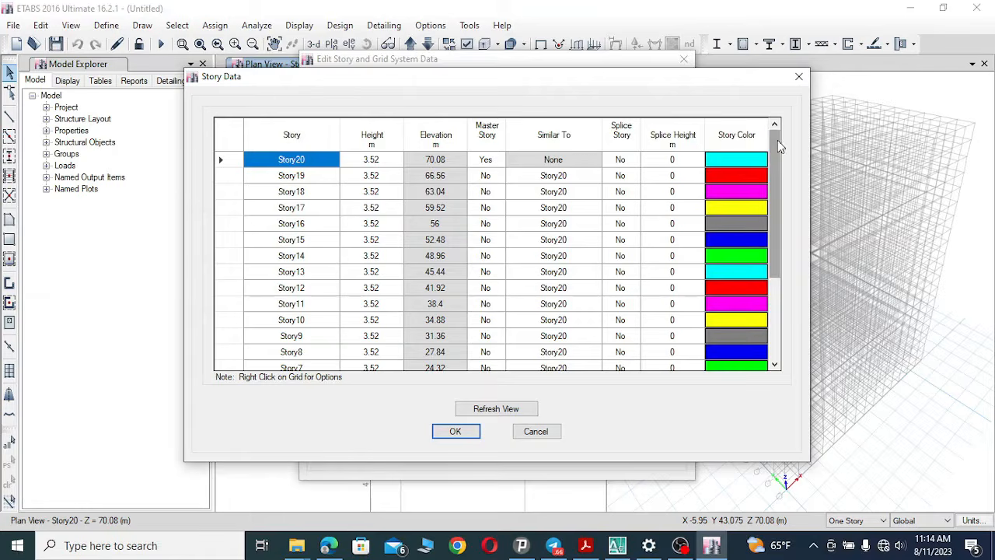
pyautogui.moveTo(777, 140); pyautogui.dragTo(763, 257)
pyautogui.click(309, 351)
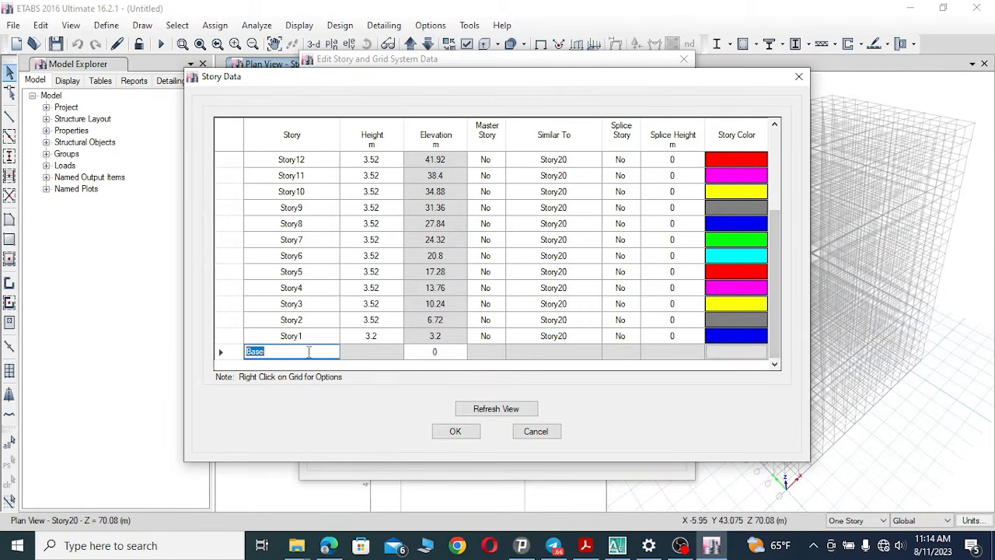
pyautogui.click(274, 351)
pyautogui.click(309, 336)
pyautogui.write('basme')
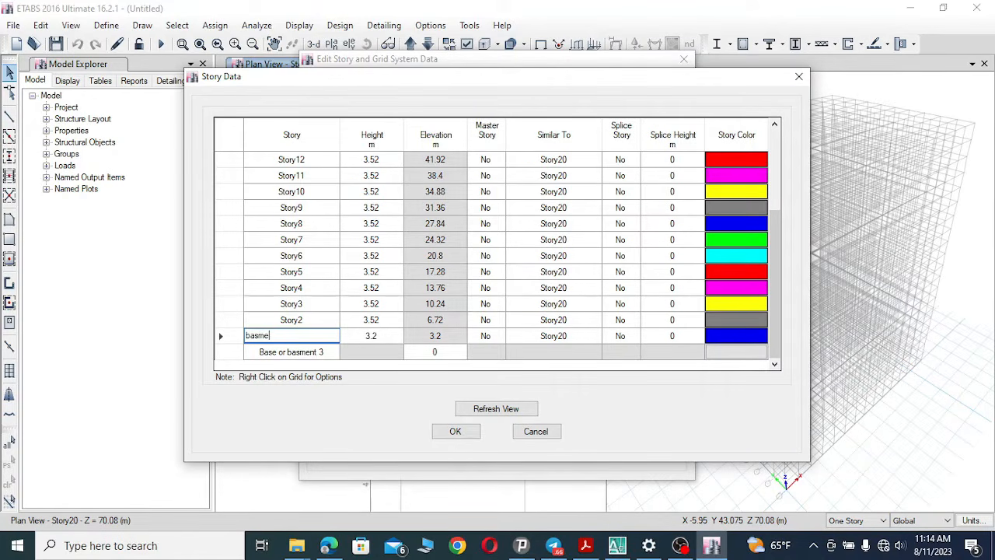
pyautogui.write('nt 2')
pyautogui.click(304, 319)
pyautogui.write('m')
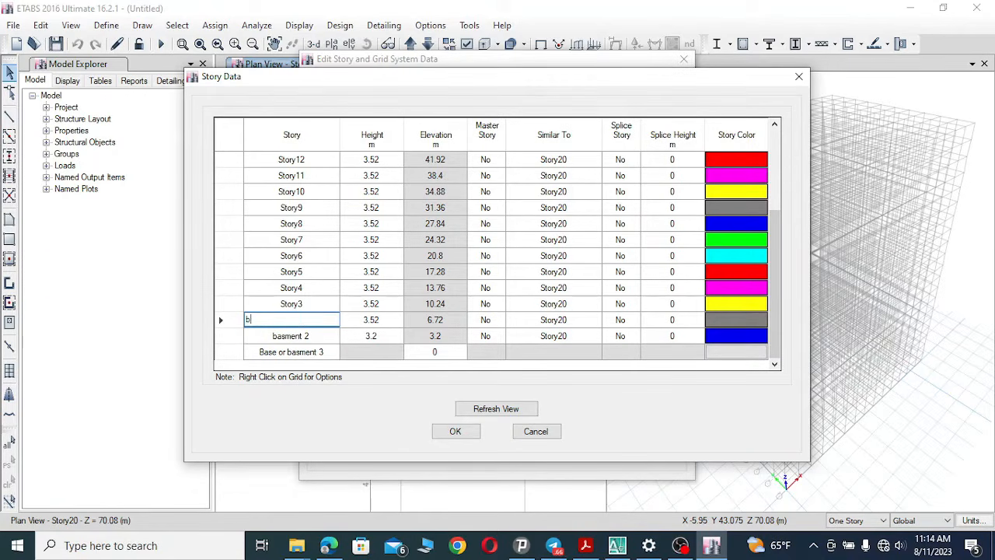
pyautogui.write('asment 1')
# Rename Story3 through Story8 as 1, 2, 3, 4, 5 and 7.
pyautogui.click(300, 303)
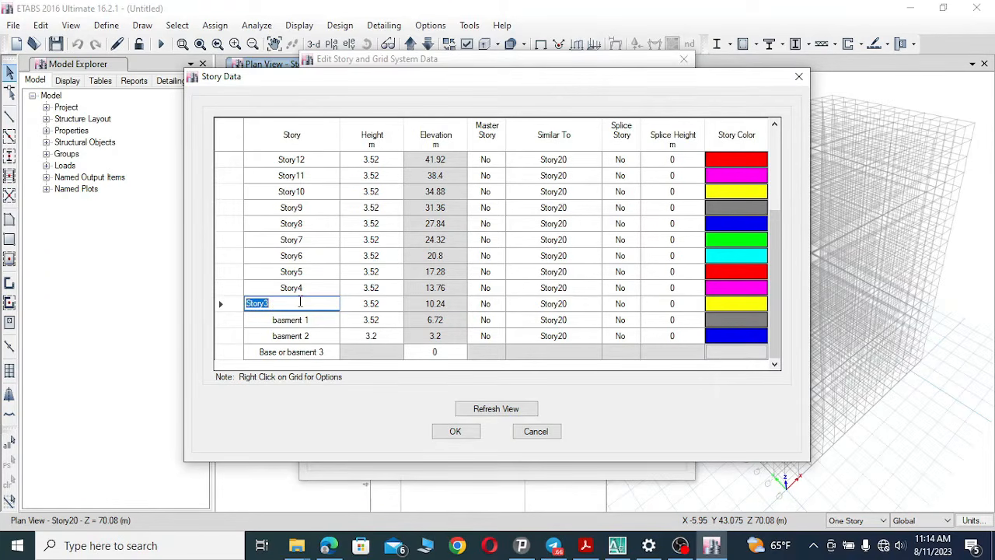
pyautogui.write('1')
pyautogui.click(299, 288)
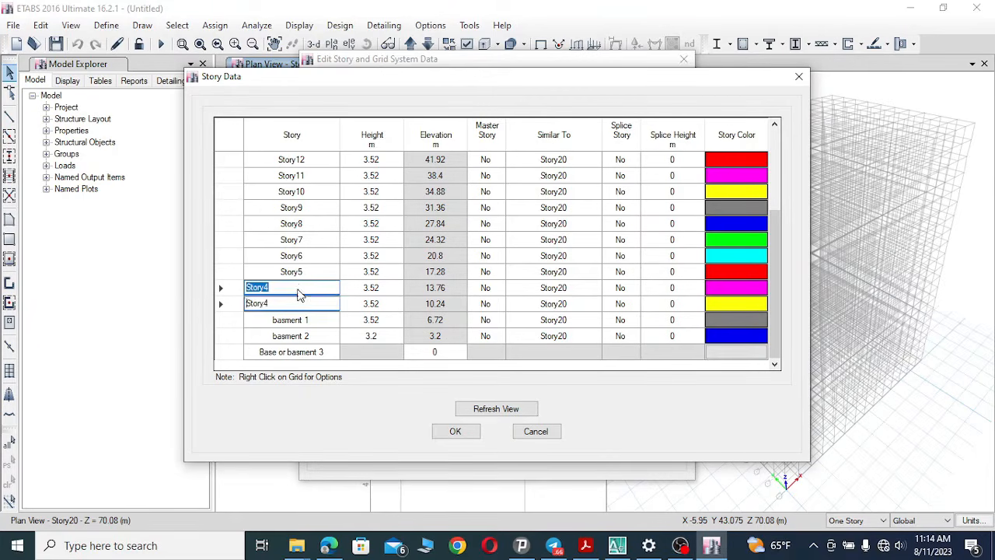
pyautogui.write('2')
pyautogui.click(306, 272)
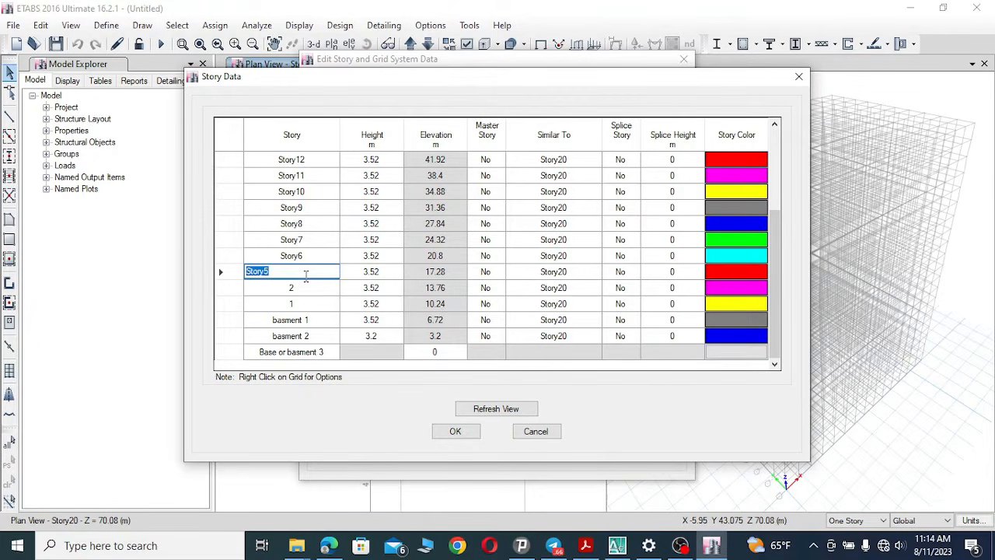
pyautogui.write('3')
pyautogui.click(296, 258)
pyautogui.write('4')
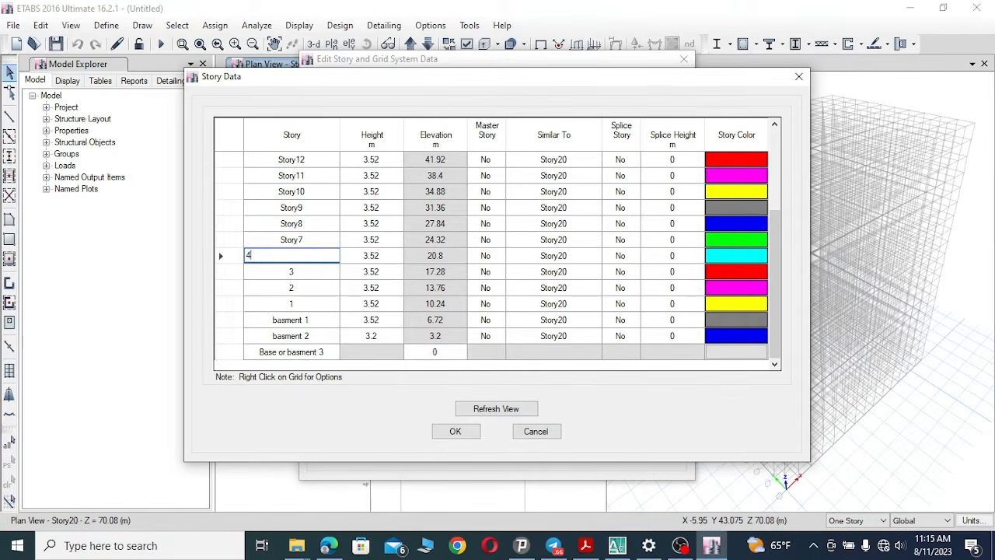
pyautogui.click(296, 240)
pyautogui.write('5')
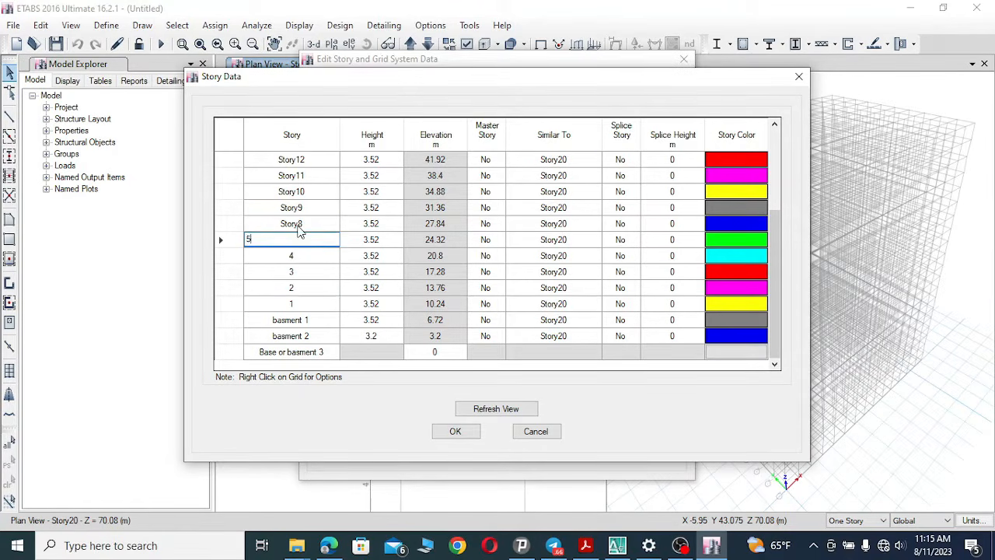
pyautogui.click(298, 224)
pyautogui.write('7')
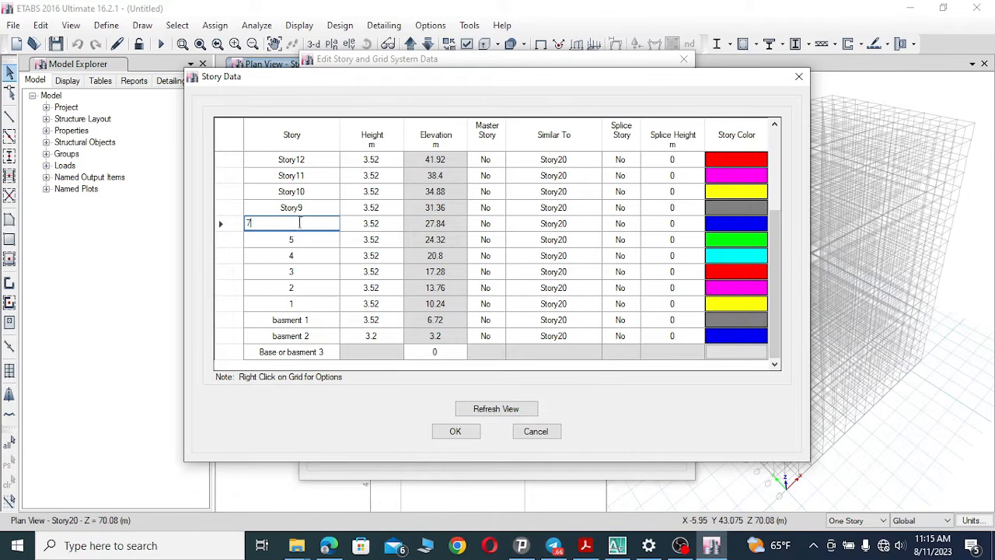
pyautogui.click(301, 208)
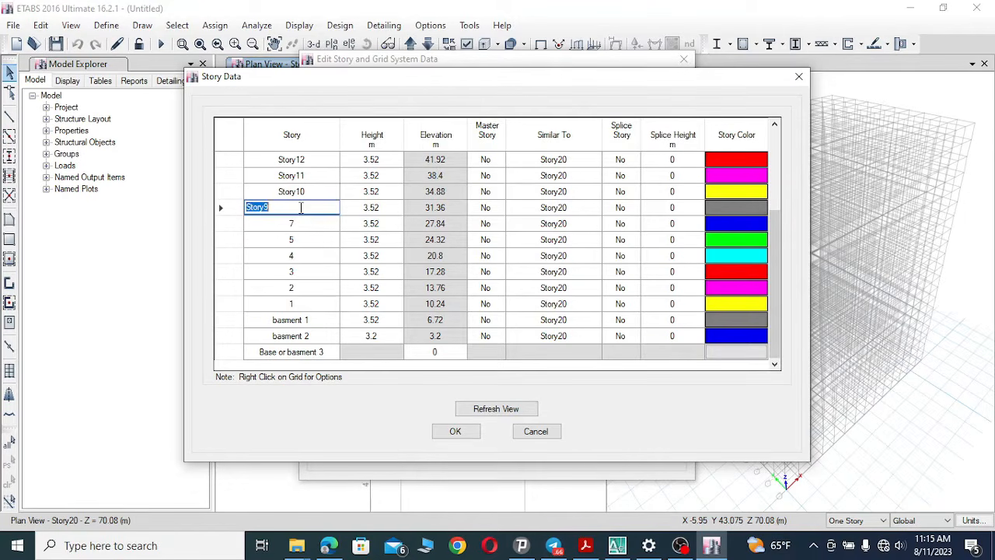
# Rename the five stories above basment 1 as ground, 1st, 2nd, 3rd and 4th.
pyautogui.click(299, 305)
pyautogui.write('ground')
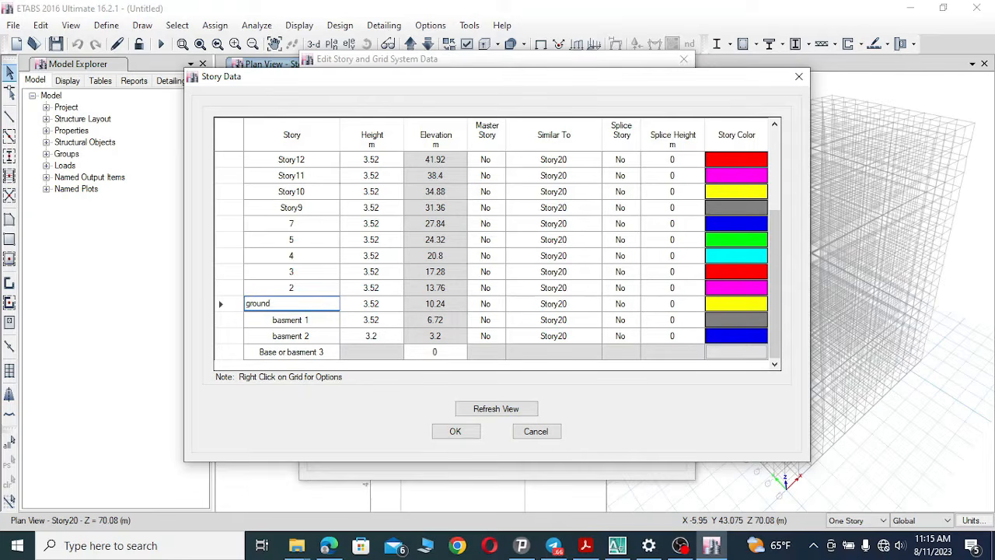
pyautogui.click(300, 284)
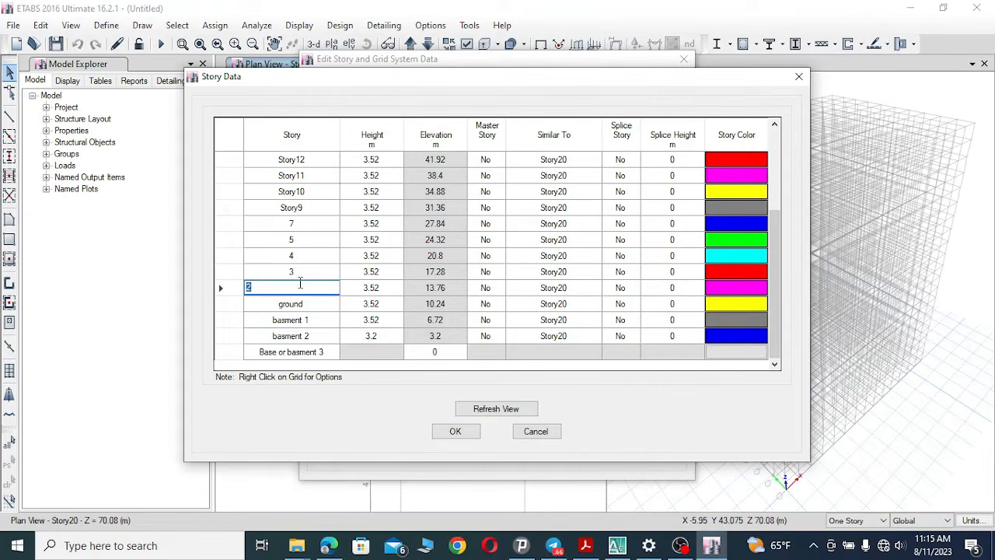
pyautogui.write('1st')
pyautogui.click(308, 269)
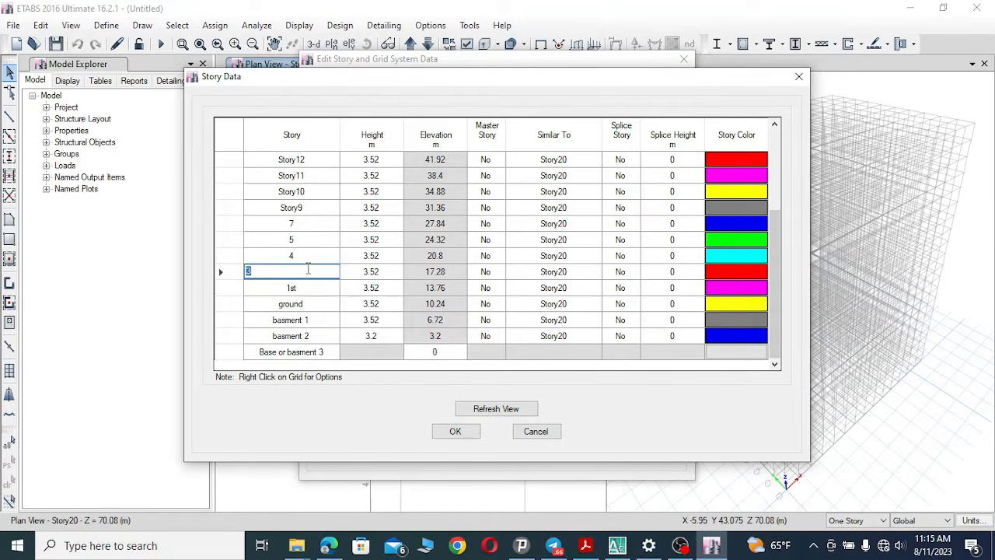
pyautogui.write('2nd')
pyautogui.click(308, 255)
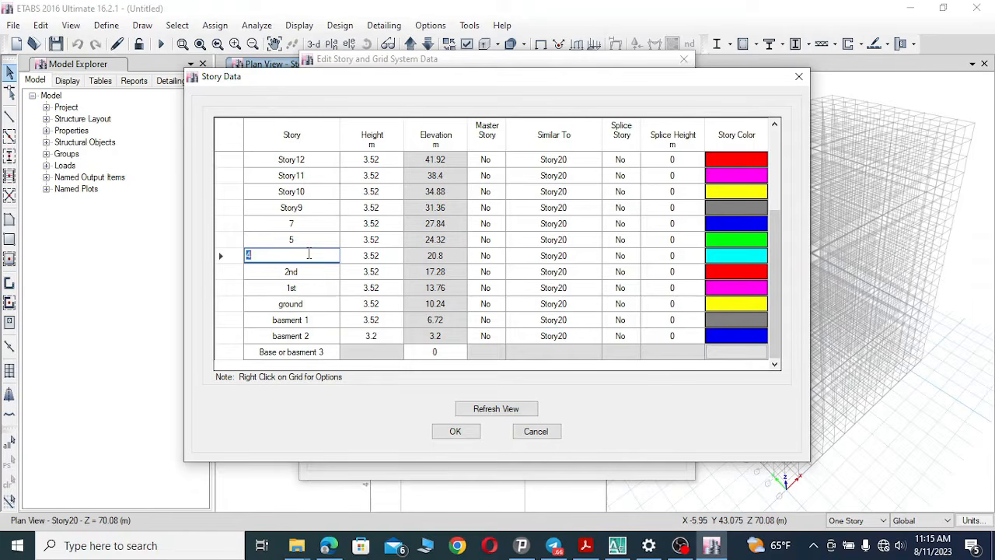
pyautogui.write('3rd')
pyautogui.click(300, 239)
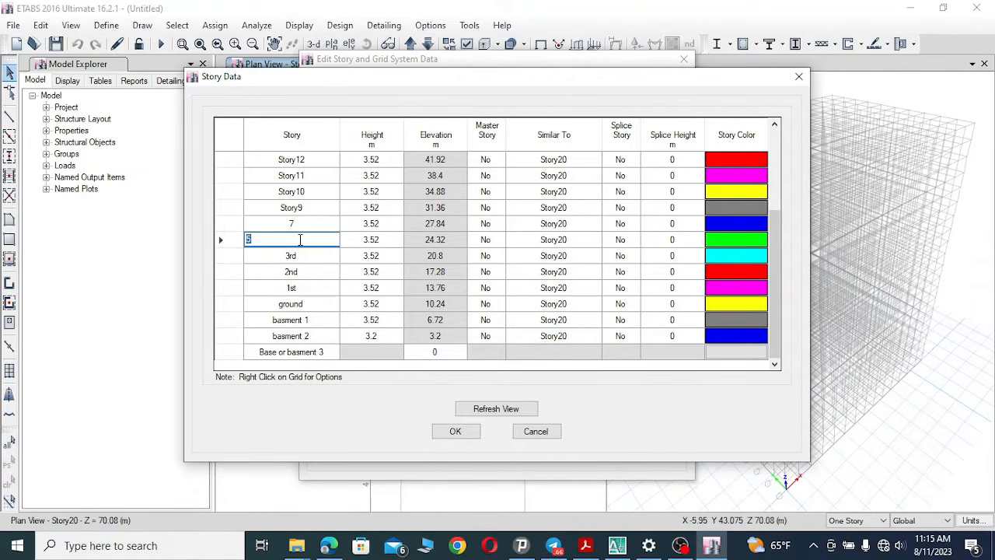
pyautogui.write('4th')
# Rename the stories above 4th as 5th, 6th, 7th and 8th.
pyautogui.click(299, 223)
pyautogui.write('5t')
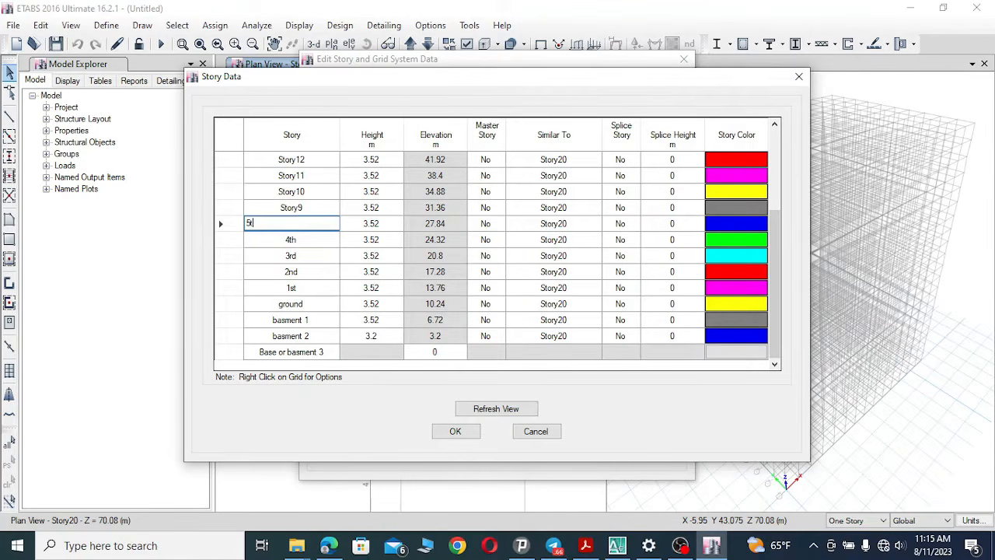
pyautogui.click(305, 207)
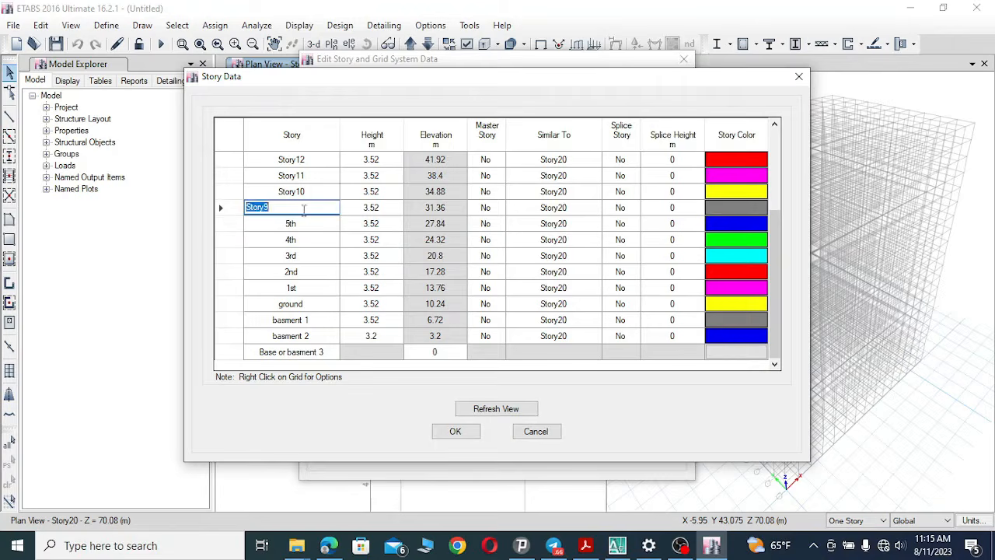
pyautogui.write('6th')
pyautogui.click(305, 192)
pyautogui.write('7th')
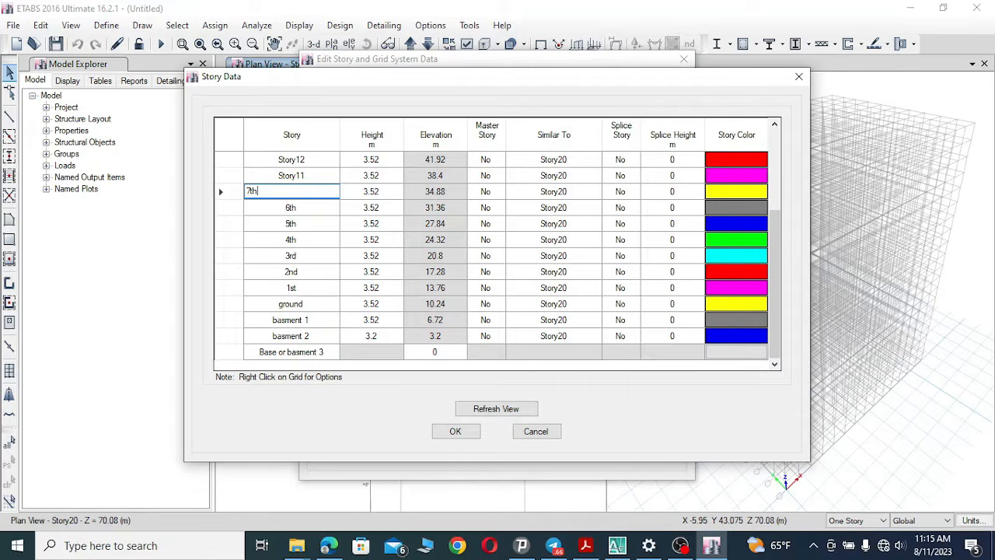
pyautogui.click(290, 175)
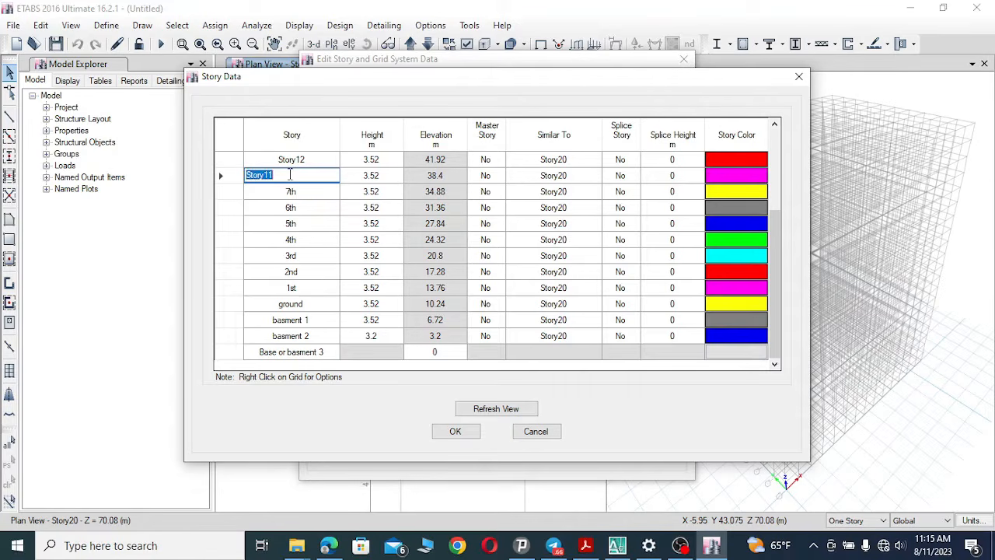
pyautogui.write('8th')
# Rename Story12 and Story13 as 9th and 10th.
pyautogui.click(294, 159)
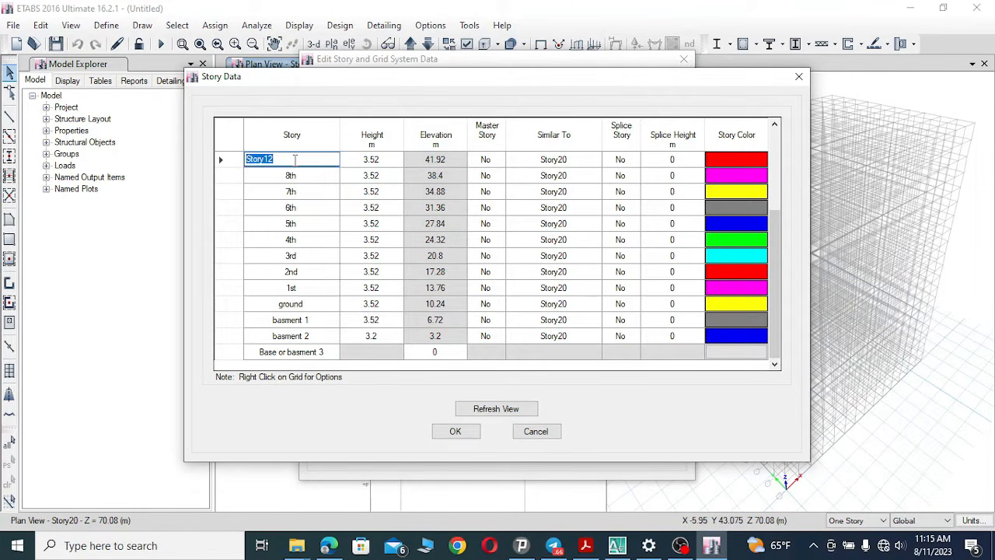
pyautogui.write('9th')
pyautogui.click(774, 125)
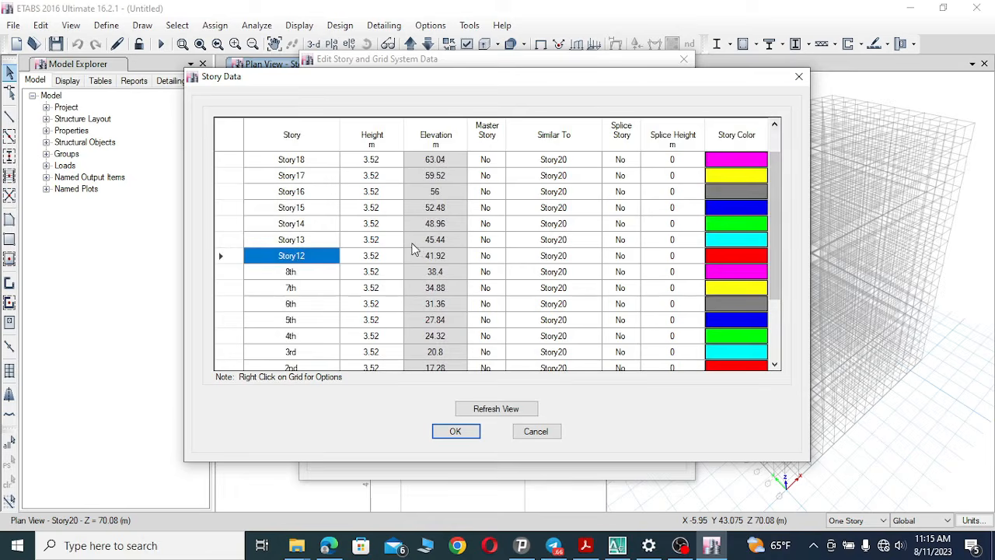
pyautogui.click(312, 255)
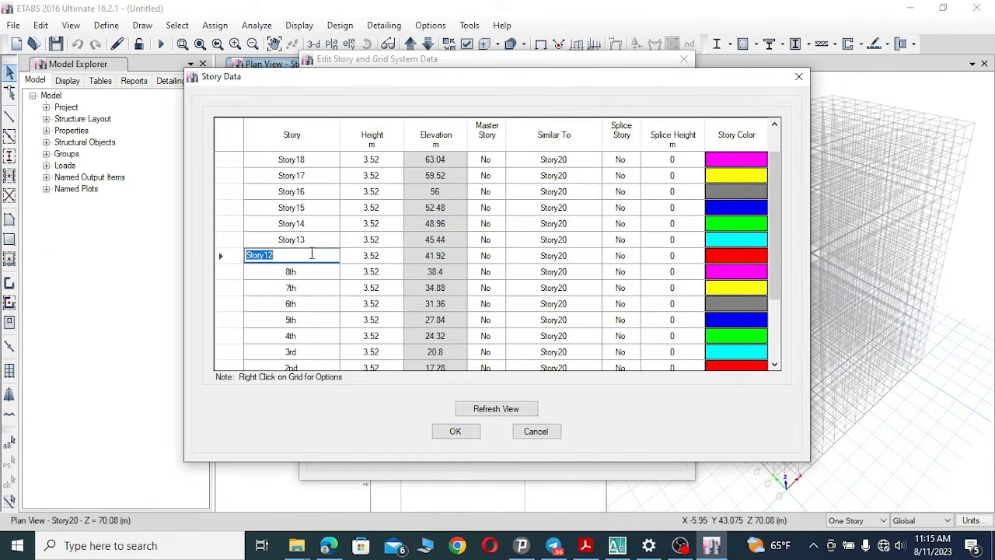
pyautogui.write('9th')
pyautogui.click(311, 238)
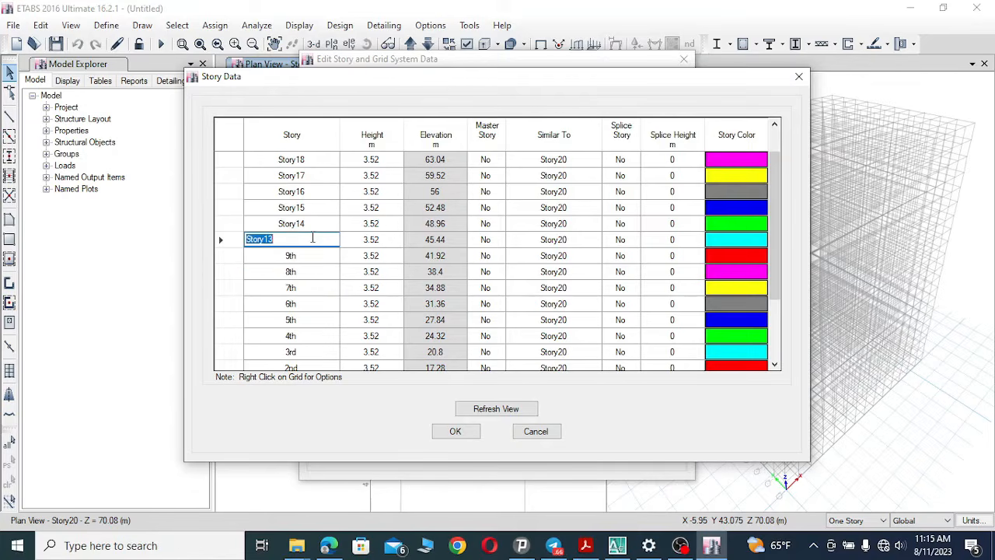
pyautogui.write('10th')
# Rename Story14 through Story17 as 11th, 12th, 13th and 14th.
pyautogui.click(311, 223)
pyautogui.write('1')
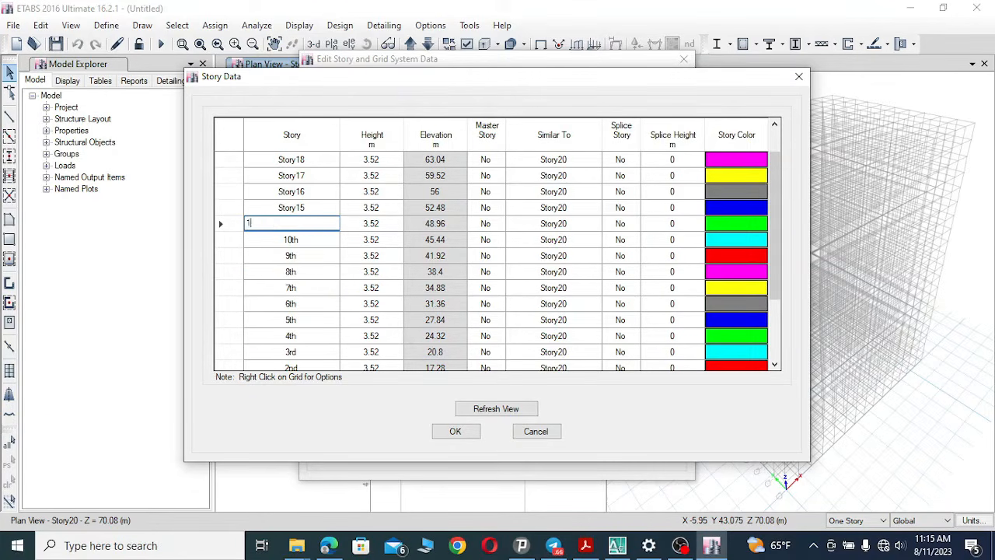
pyautogui.write('1th')
pyautogui.click(307, 207)
pyautogui.write('12')
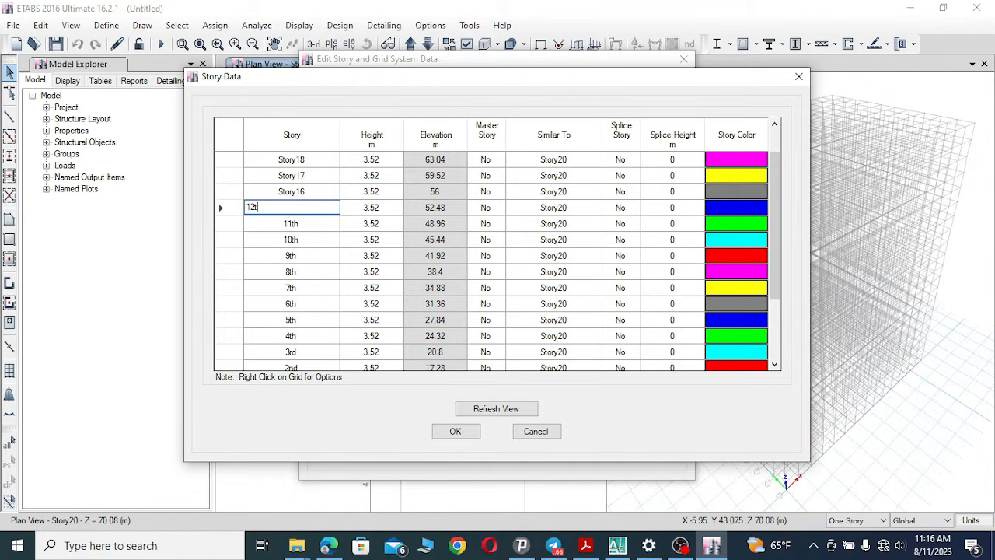
pyautogui.write('th')
pyautogui.click(307, 191)
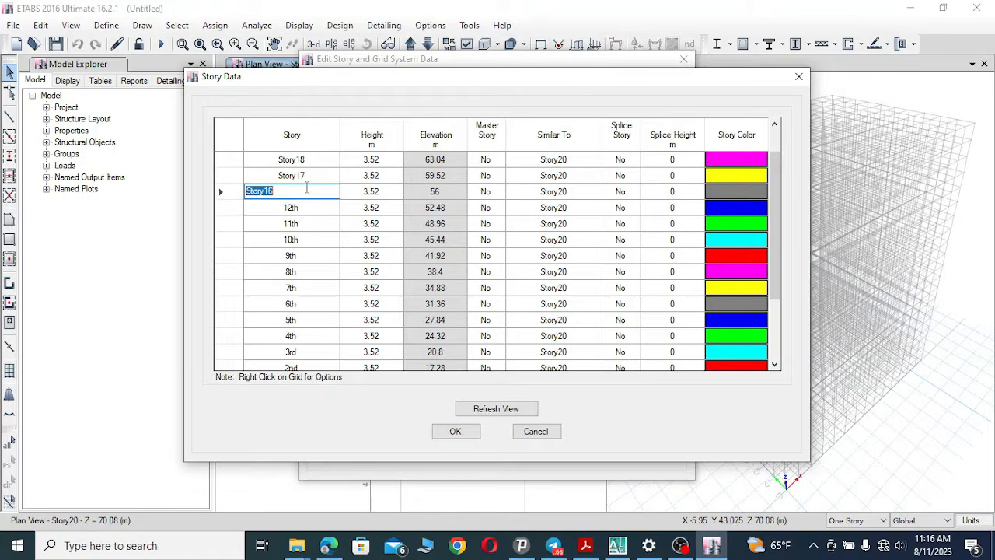
pyautogui.write('1')
pyautogui.click(307, 174)
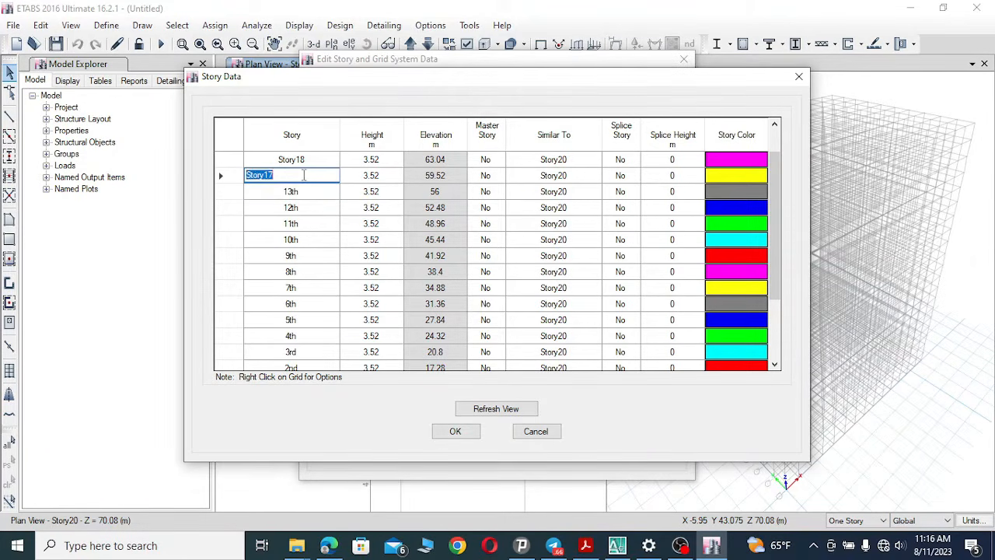
pyautogui.write('14th')
# Rename Story18, Story19 and Story20 as 15th, 16th and 17th.
pyautogui.click(304, 159)
pyautogui.write('1')
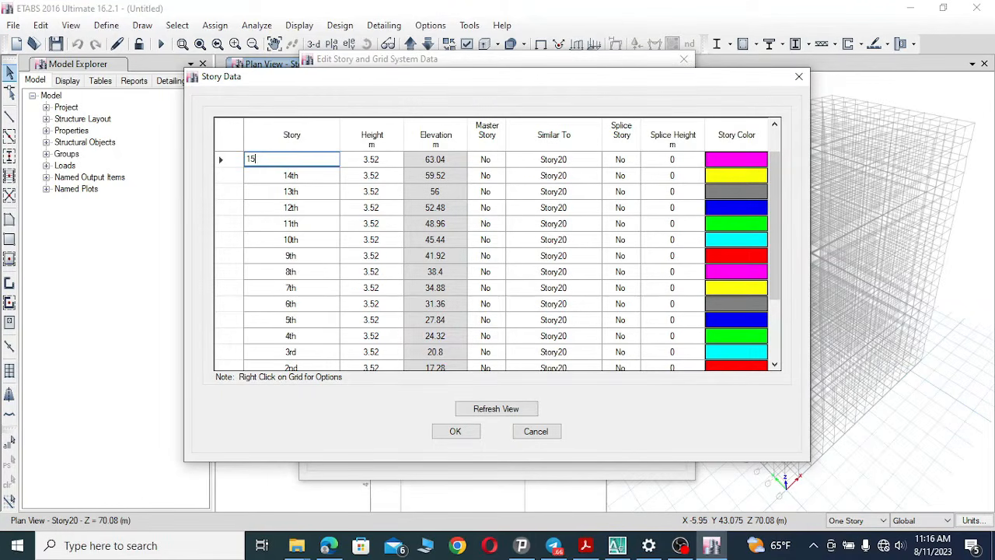
pyautogui.click(294, 175)
pyautogui.click(775, 126)
pyautogui.click(775, 126)
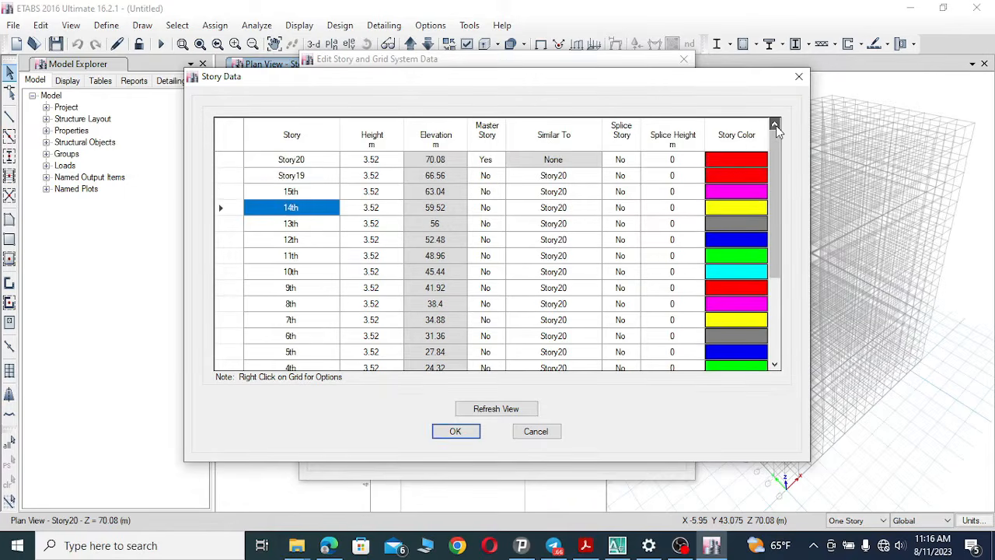
pyautogui.click(307, 176)
pyautogui.write('1')
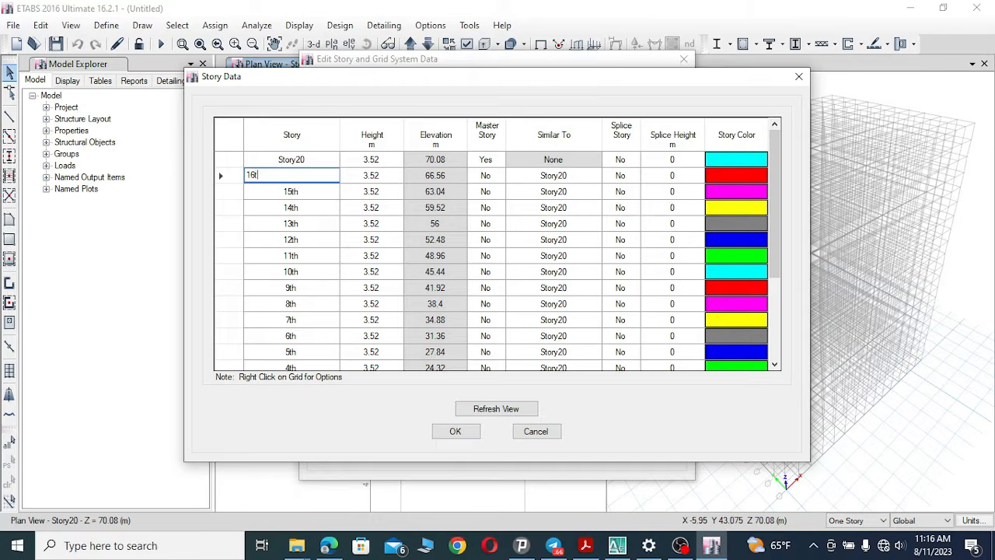
pyautogui.write('6th')
pyautogui.click(294, 159)
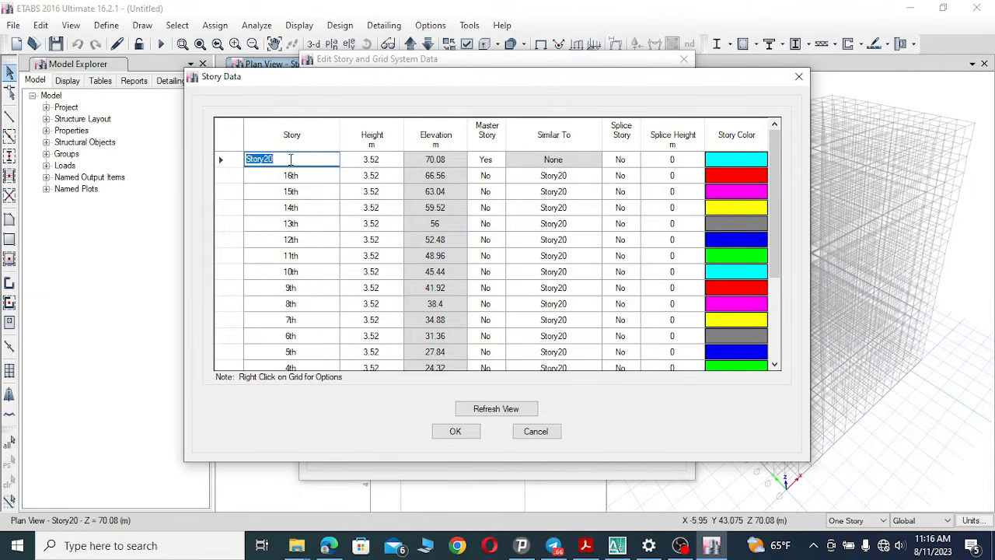
pyautogui.write('17th')
# Switch to AutoCAD and zoom into the building section drawing to read the basement floor levels.
pyautogui.click(273, 206)
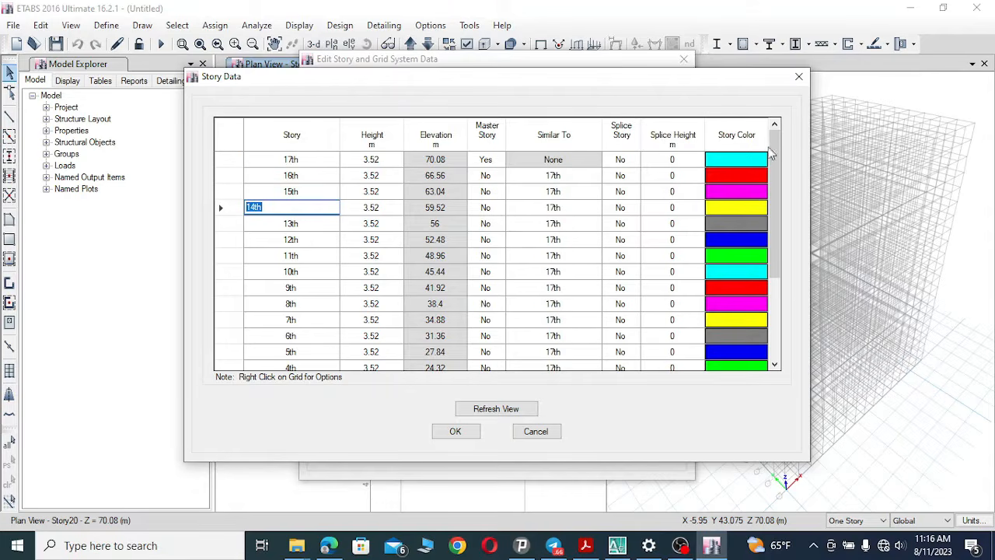
pyautogui.moveTo(770, 150); pyautogui.dragTo(773, 228)
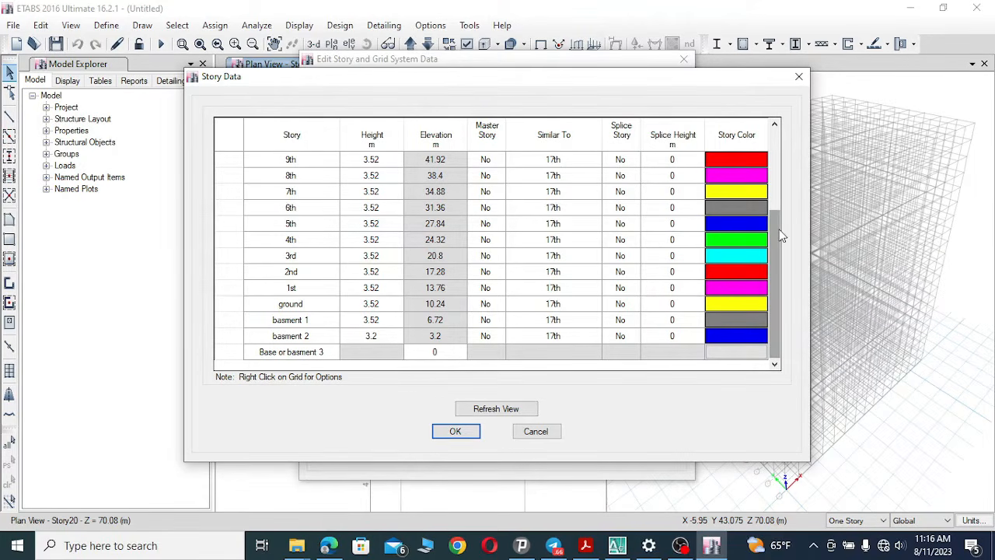
pyautogui.moveTo(779, 230); pyautogui.dragTo(774, 271)
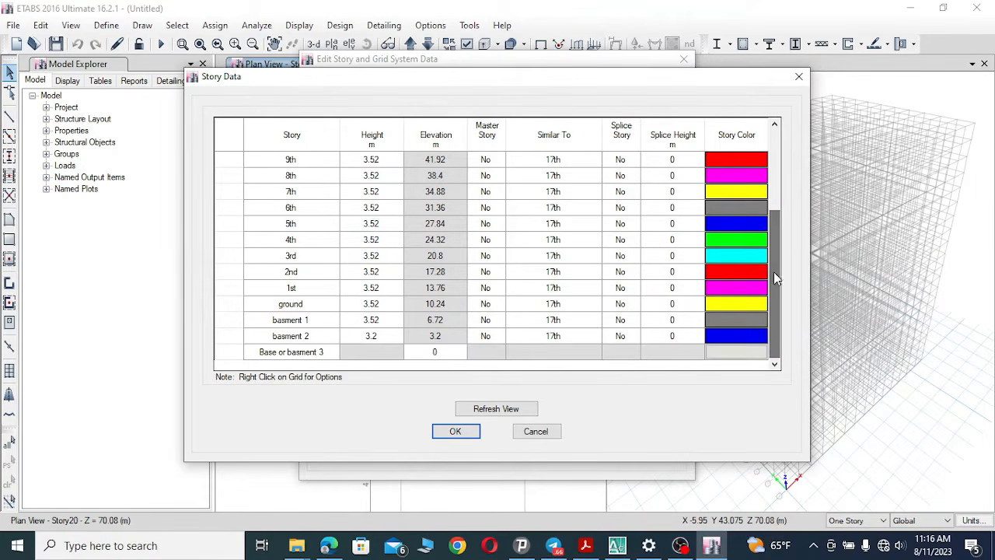
pyautogui.click(457, 353)
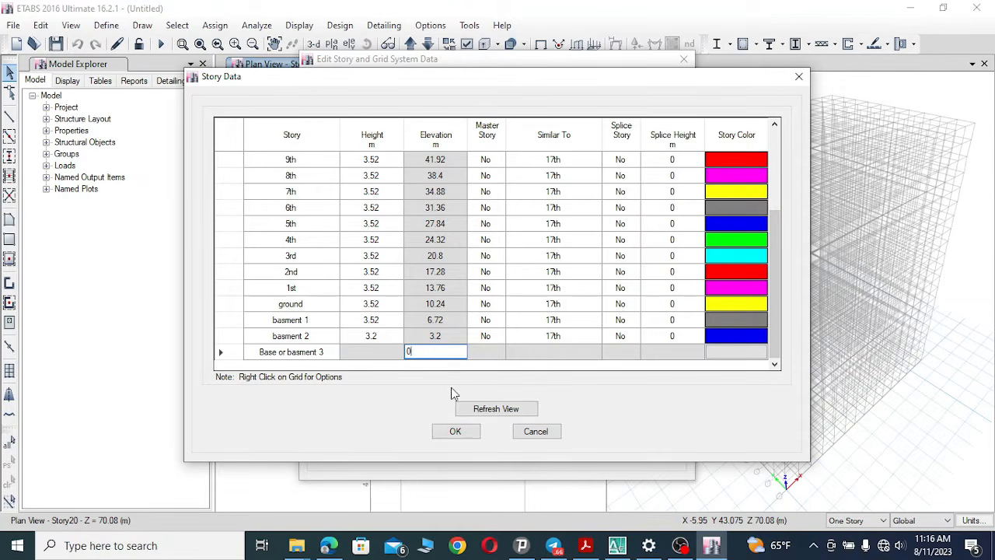
pyautogui.click(617, 544)
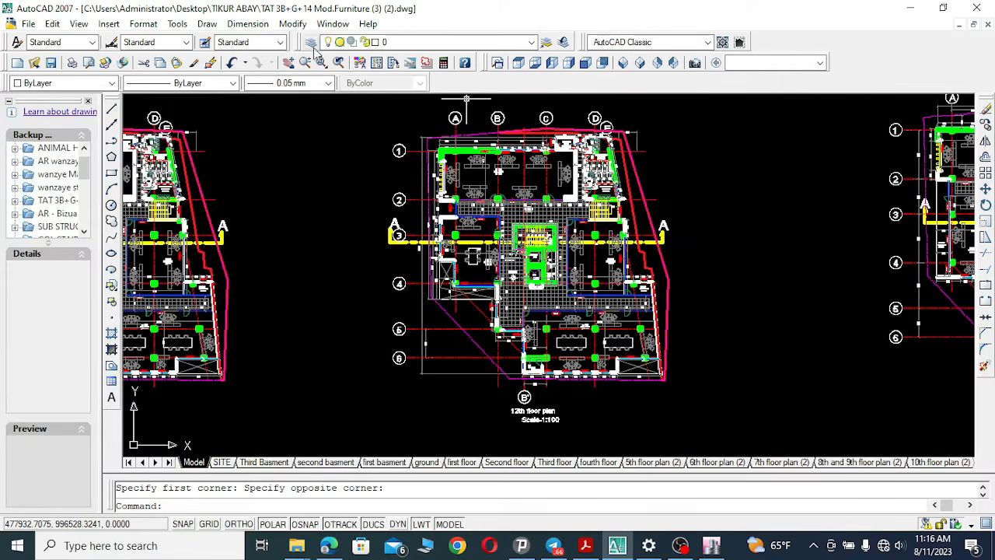
pyautogui.click(289, 64)
pyautogui.moveTo(915, 243); pyautogui.dragTo(272, 236)
pyautogui.moveTo(866, 267); pyautogui.dragTo(337, 244)
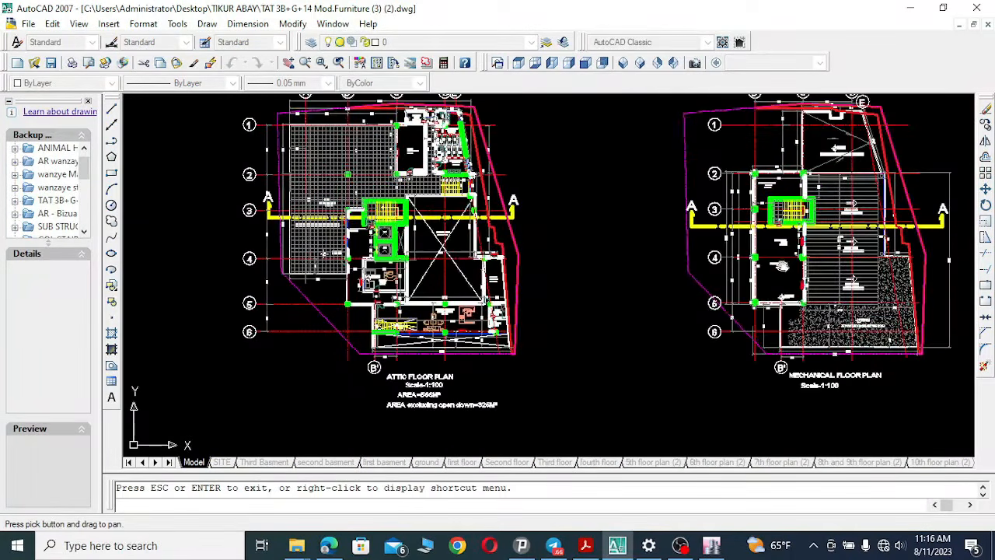
pyautogui.moveTo(783, 265)
pyautogui.mouseDown()
pyautogui.moveTo(179, 256)
pyautogui.moveTo(414, 280)
pyautogui.moveTo(399, 277)
pyautogui.mouseUp()
pyautogui.moveTo(771, 292); pyautogui.dragTo(336, 288)
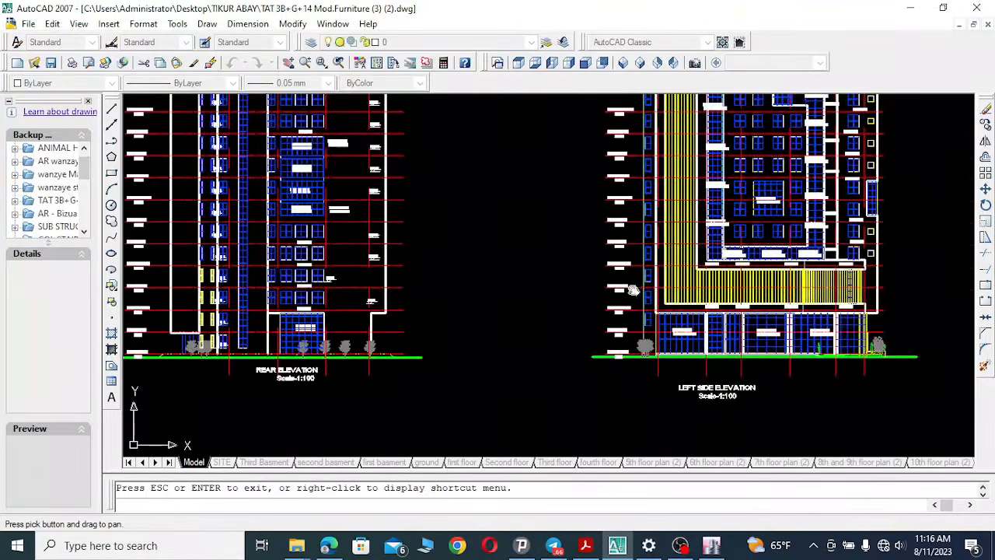
pyautogui.moveTo(744, 282)
pyautogui.mouseDown()
pyautogui.moveTo(320, 280)
pyautogui.moveTo(471, 288)
pyautogui.mouseUp()
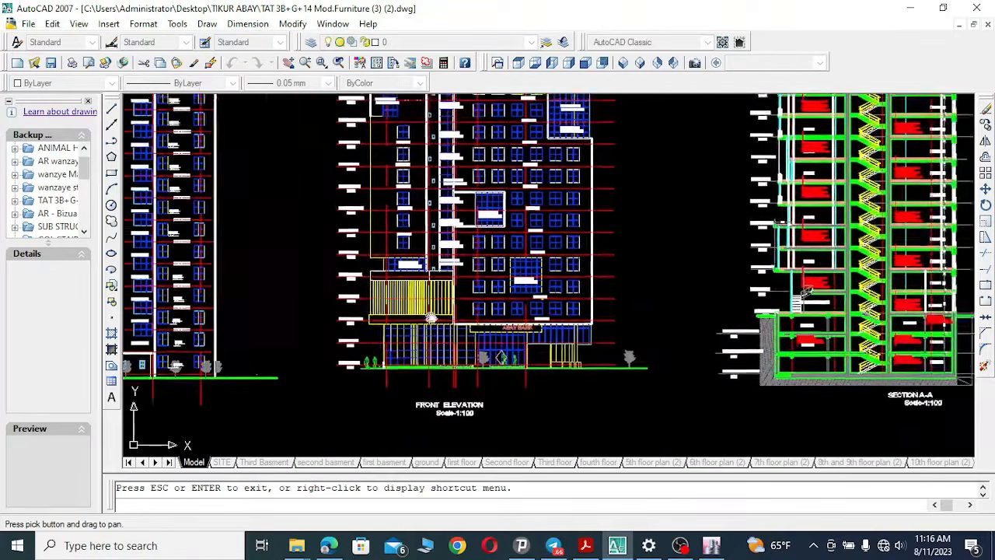
pyautogui.moveTo(738, 307)
pyautogui.mouseDown()
pyautogui.moveTo(571, 309)
pyautogui.moveTo(560, 221)
pyautogui.mouseUp()
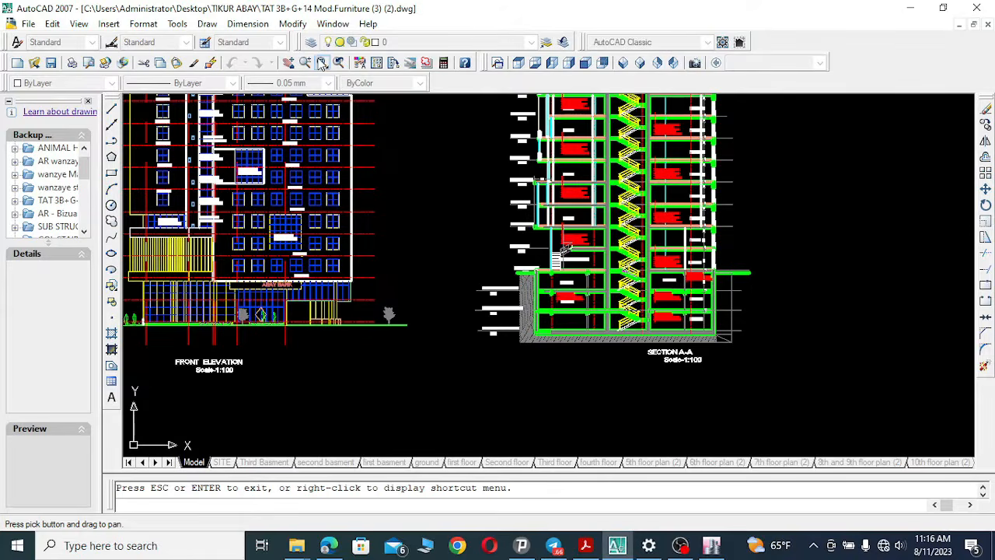
pyautogui.click(322, 63)
pyautogui.click(455, 269)
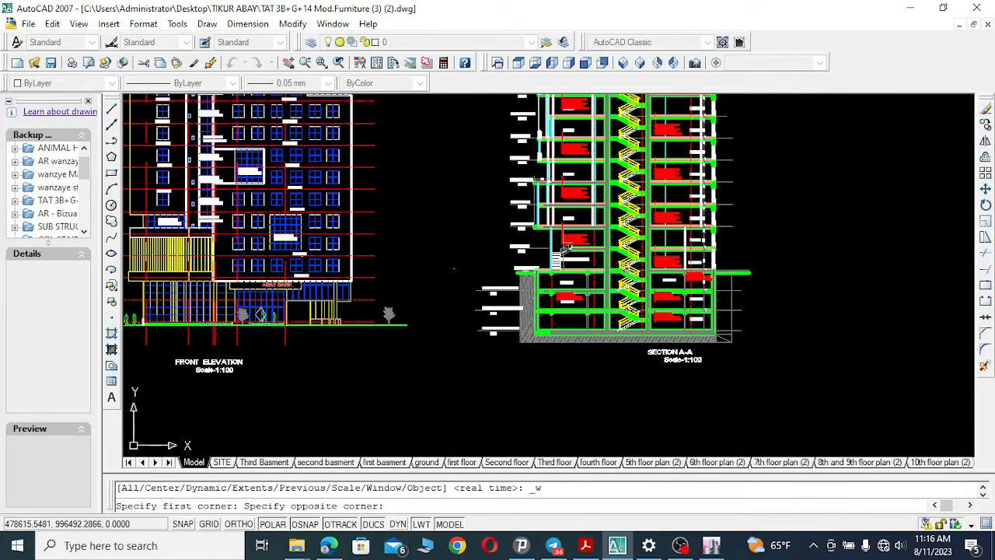
pyautogui.click(764, 353)
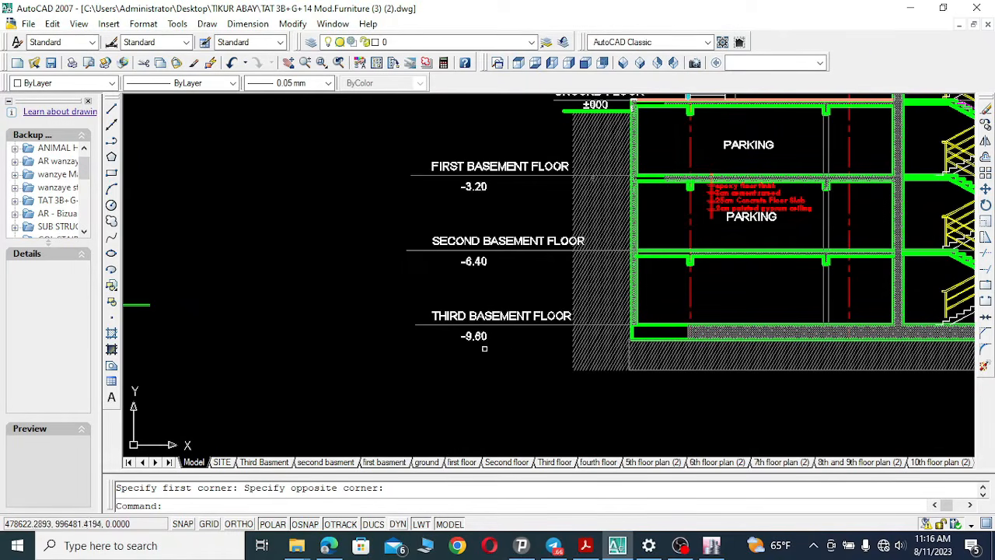
# Return to ETABS and set the elevation of Base or basment 3 to -9.6 m.
pyautogui.click(711, 545)
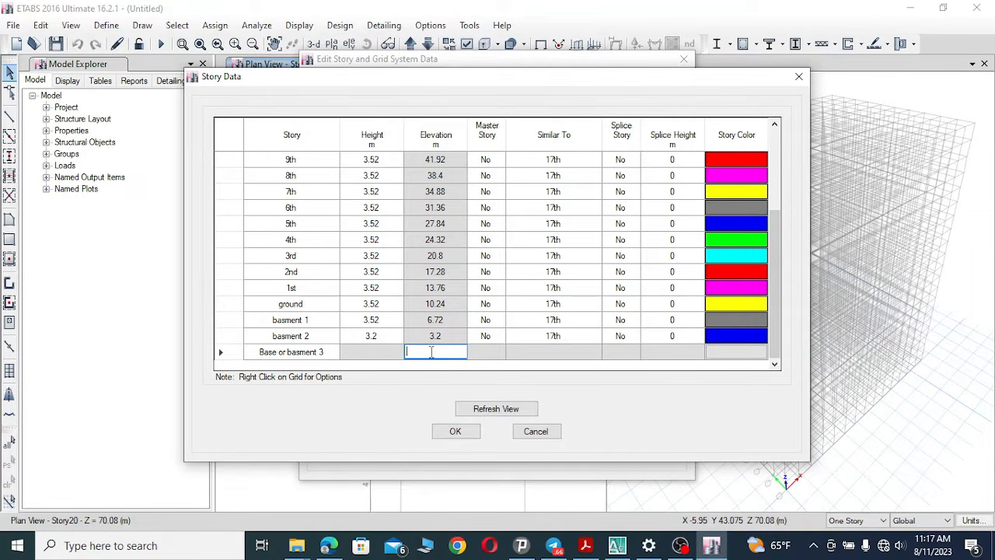
pyautogui.write('-9.6')
pyautogui.click(435, 335)
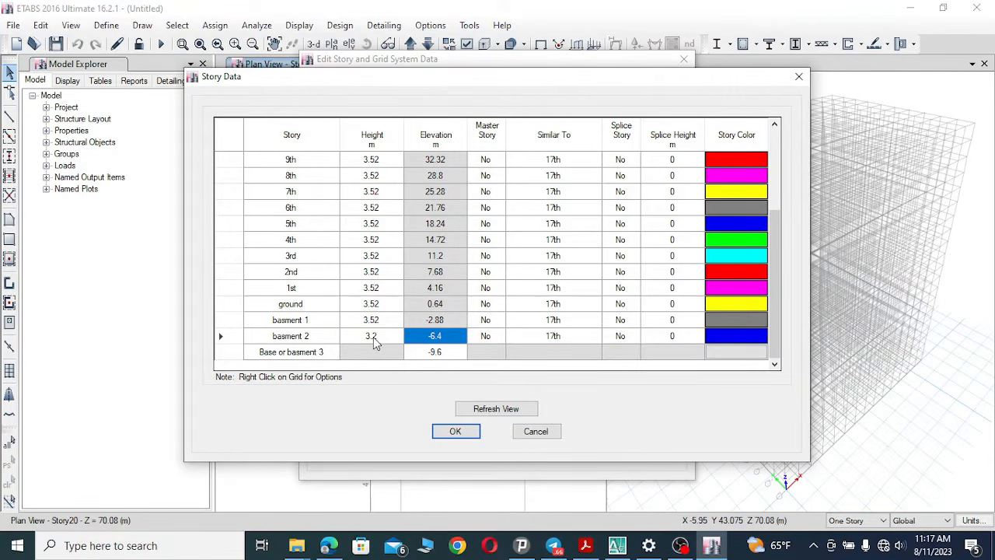
# Set the storey heights of basement 1 and ground to 3.2 m in the storey table.
pyautogui.doubleClick(392, 319)
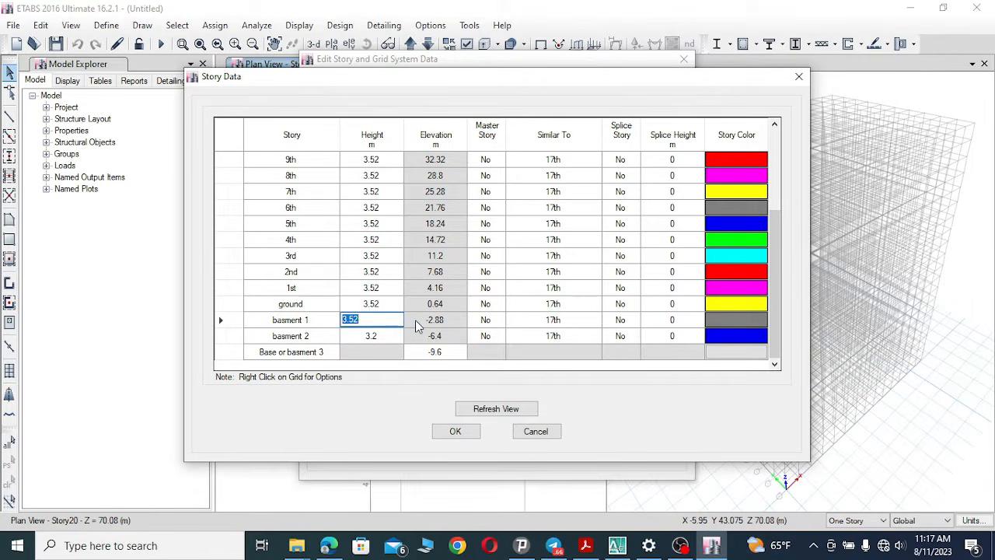
pyautogui.write('3.52')
pyautogui.doubleClick(377, 303)
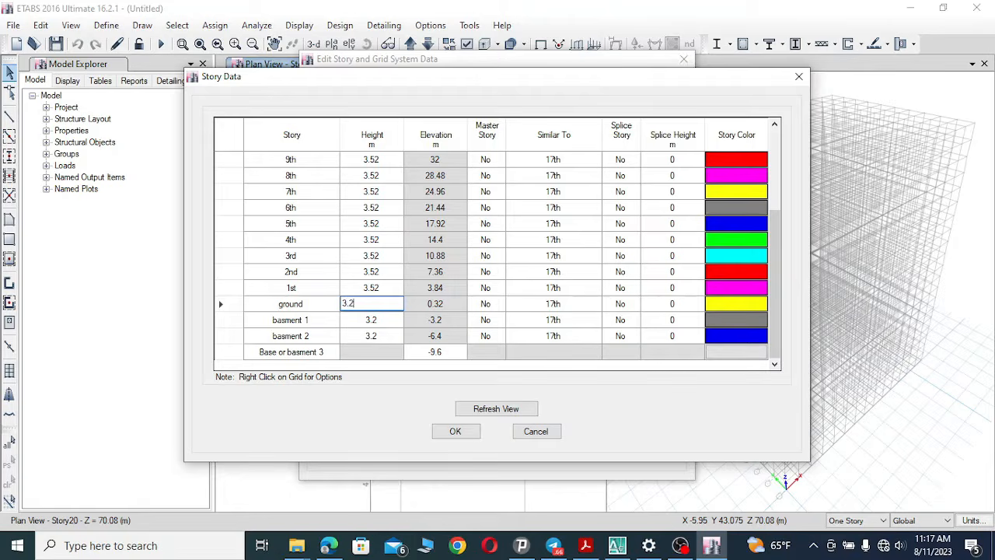
pyautogui.write('3.2')
pyautogui.press('Return')
pyautogui.doubleClick(371, 288)
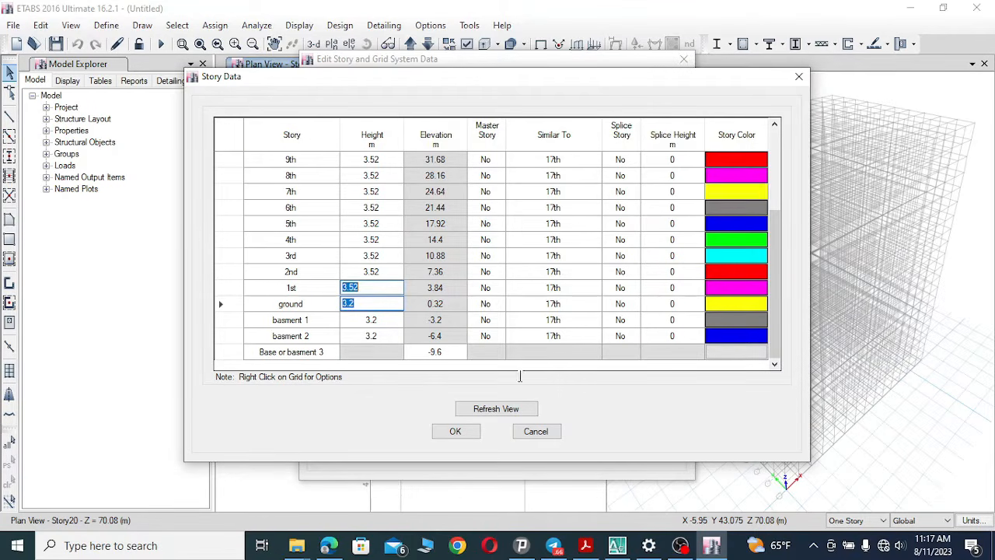
pyautogui.doubleClick(370, 303)
pyautogui.press('Return')
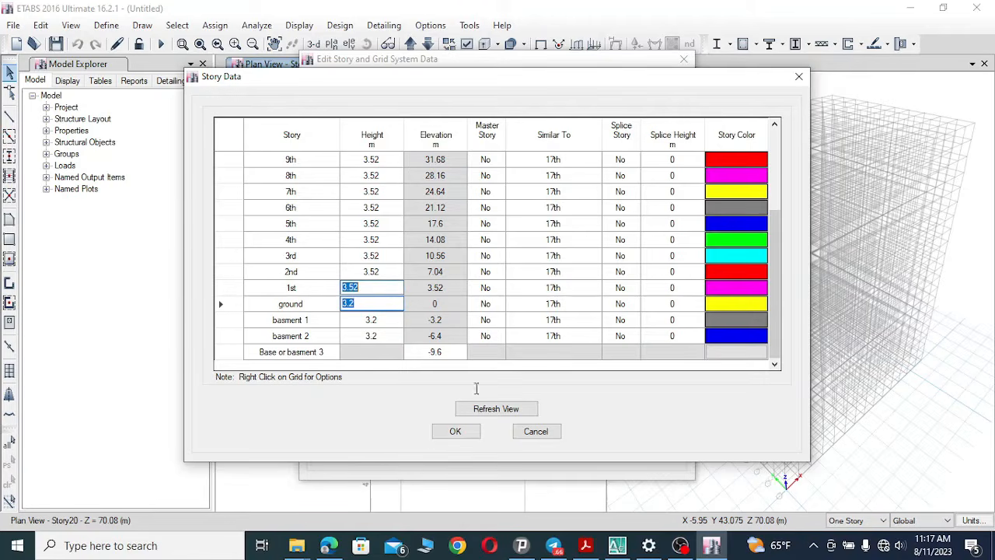
# Check the ground and first floor levels on the AutoCAD section, then scroll the storey table up to the 17th storey.
pyautogui.click(627, 547)
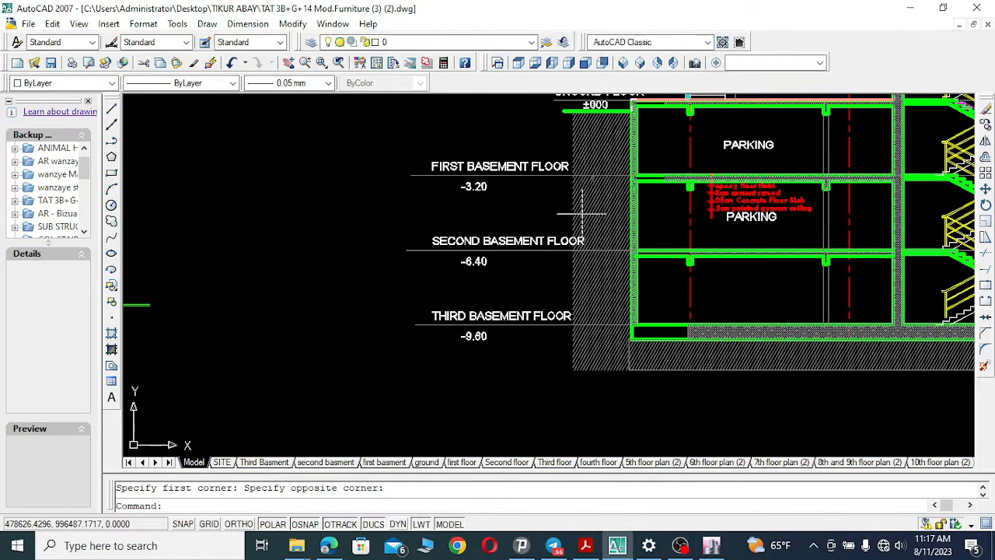
pyautogui.click(287, 63)
pyautogui.moveTo(596, 192); pyautogui.dragTo(518, 400)
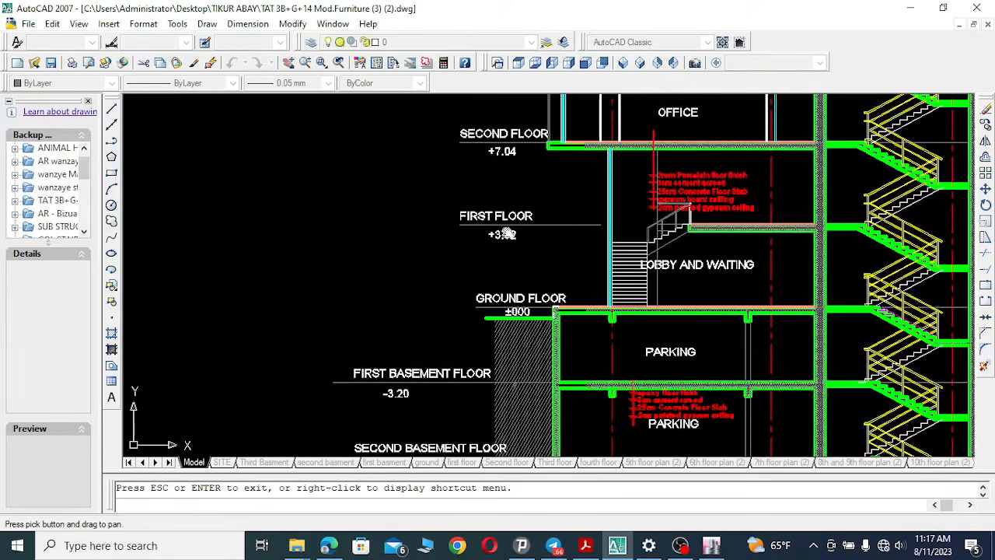
pyautogui.click(619, 547)
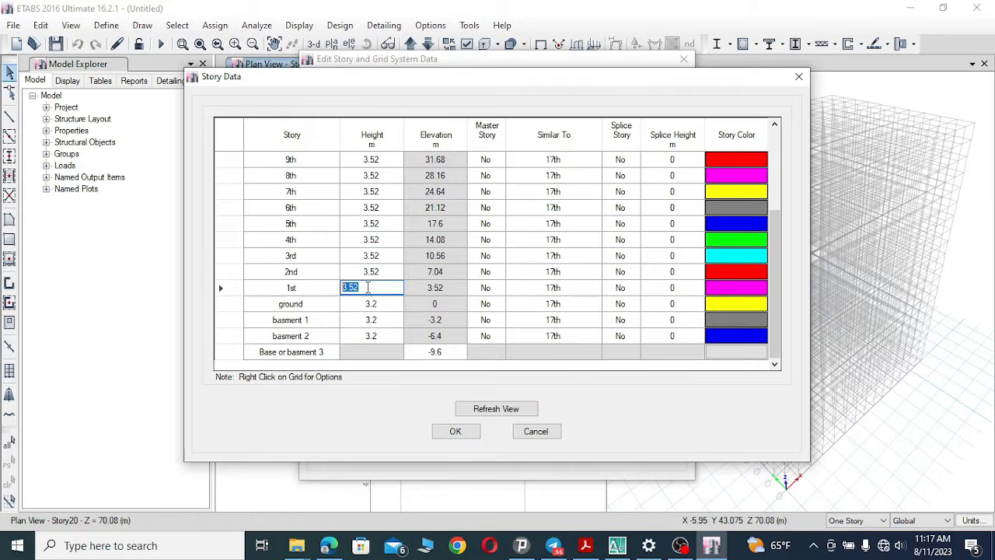
pyautogui.click(380, 273)
pyautogui.moveTo(774, 235); pyautogui.dragTo(774, 152)
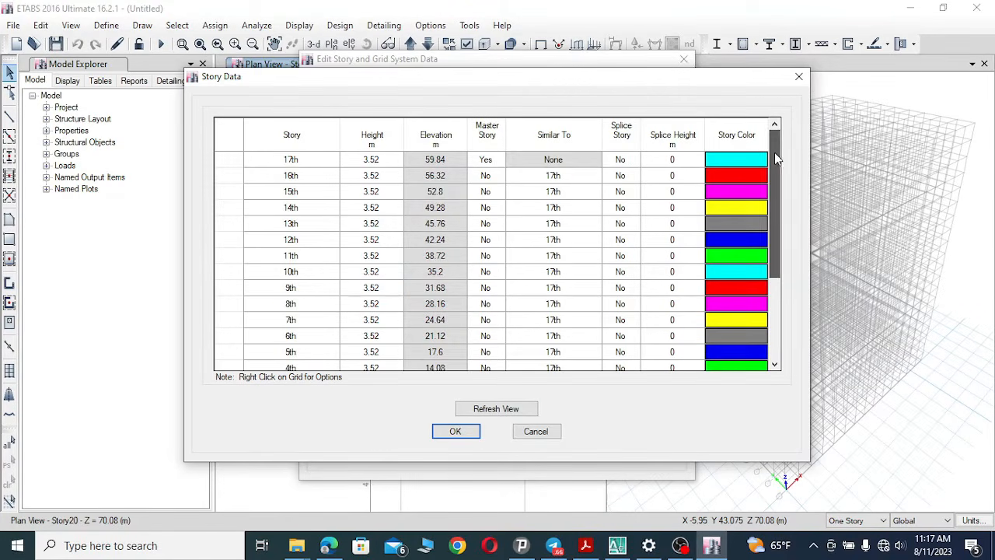
pyautogui.click(374, 162)
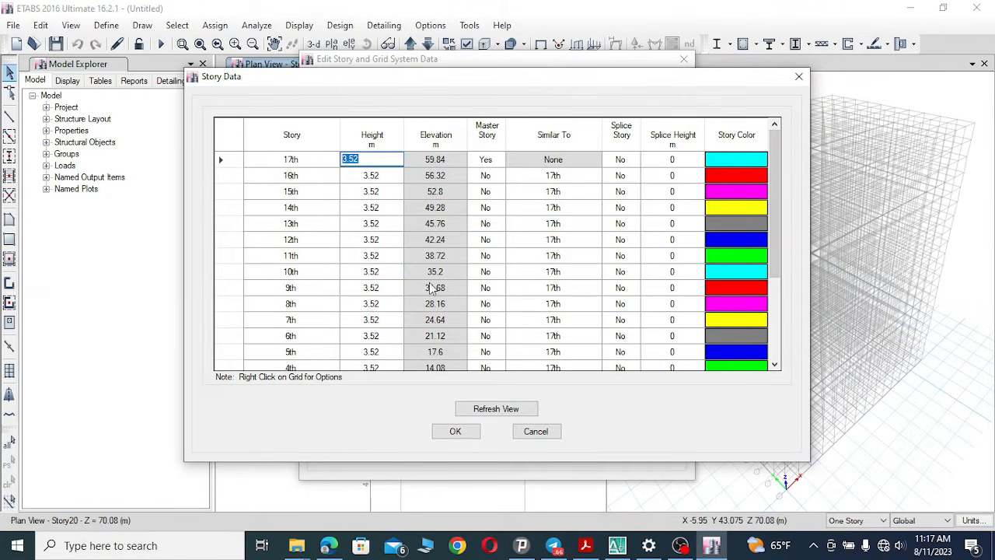
# Pan up the AutoCAD building section to read the upper floor, roof terrace and mechanical room levels.
pyautogui.click(617, 545)
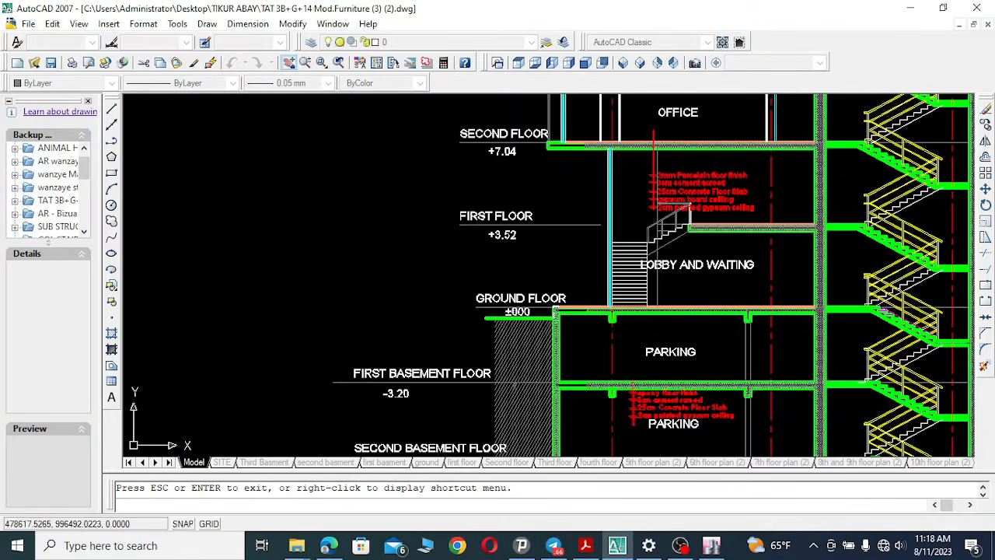
pyautogui.click(288, 62)
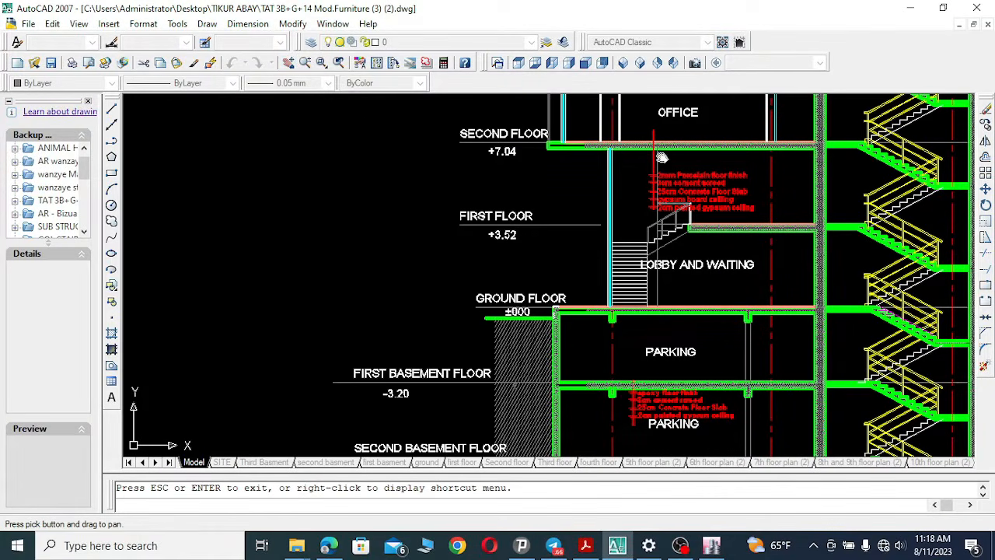
pyautogui.moveTo(629, 226); pyautogui.dragTo(560, 364)
pyautogui.moveTo(502, 188); pyautogui.dragTo(470, 328)
pyautogui.moveTo(523, 163); pyautogui.dragTo(524, 358)
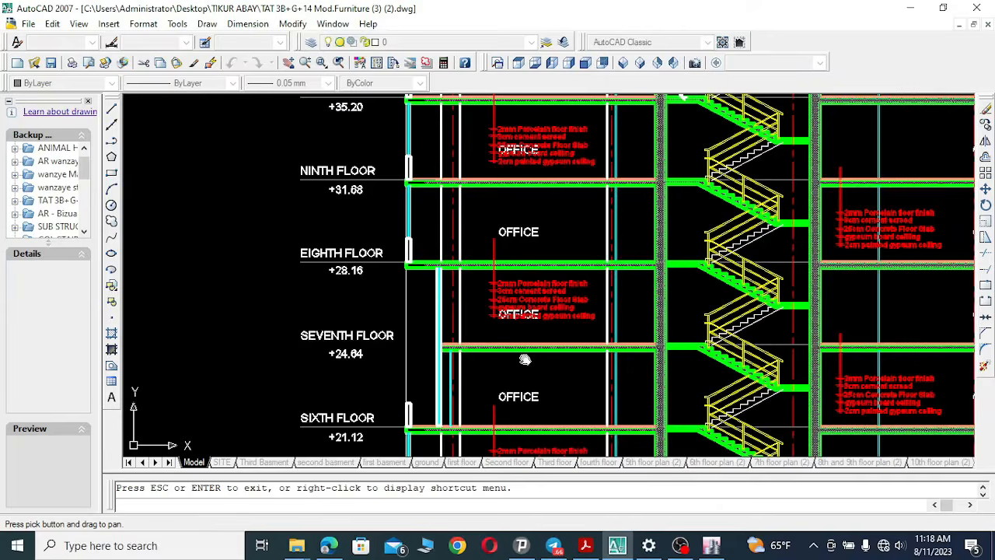
pyautogui.moveTo(537, 160); pyautogui.dragTo(527, 404)
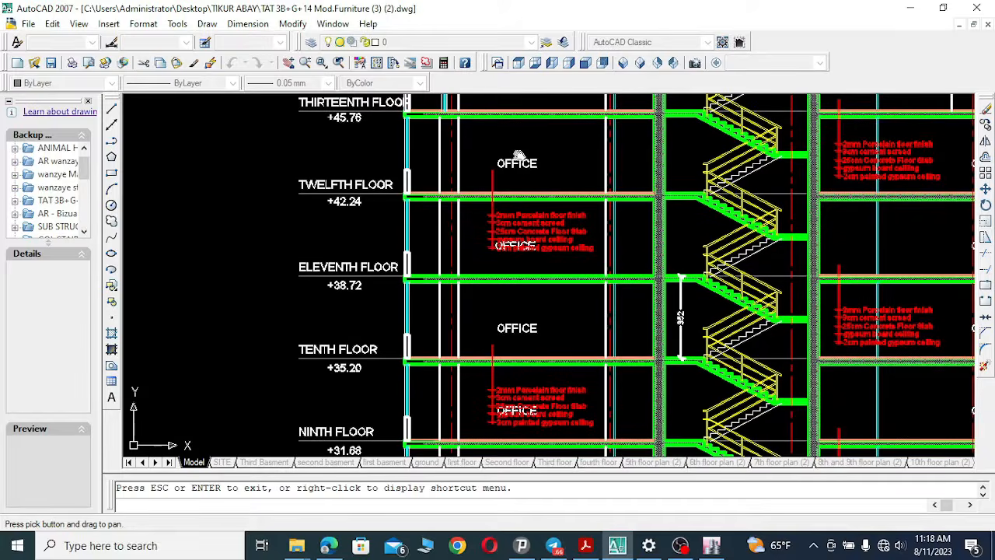
pyautogui.moveTo(520, 155); pyautogui.dragTo(504, 386)
pyautogui.moveTo(529, 212); pyautogui.dragTo(513, 373)
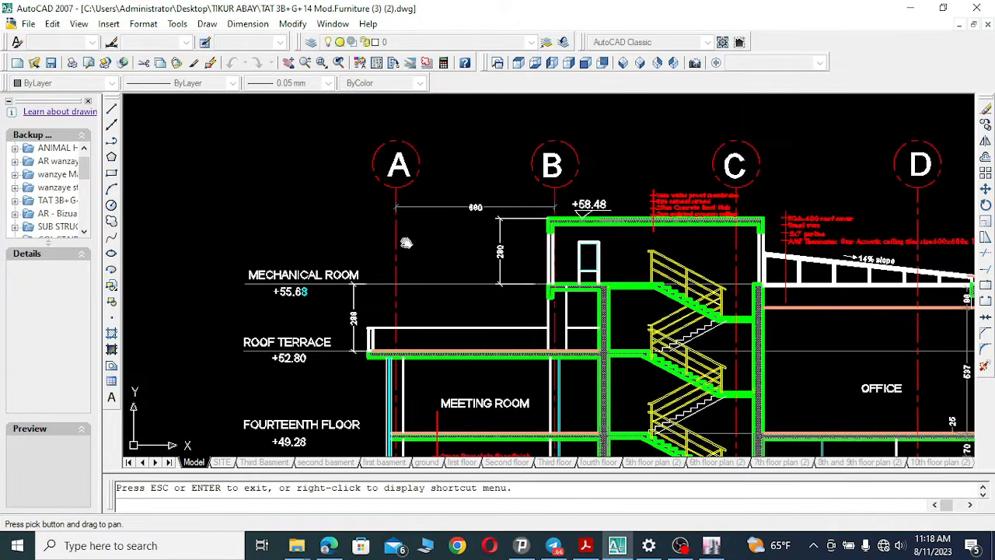
pyautogui.scroll(3, 452, 274)
pyautogui.moveTo(577, 288); pyautogui.dragTo(611, 222)
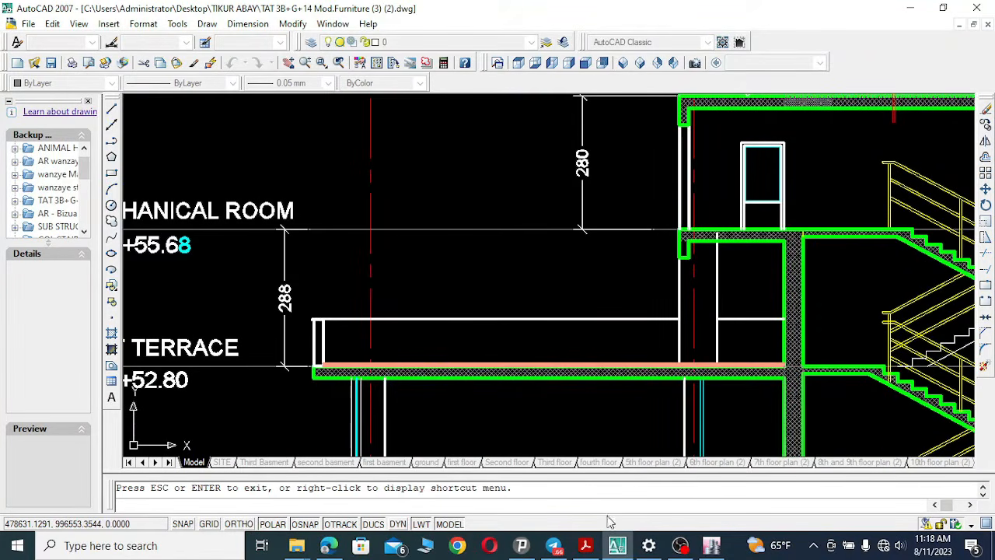
# Set the height of the 17th storey to 2.8 m and the 16th storey to 2.88 m.
pyautogui.click(618, 549)
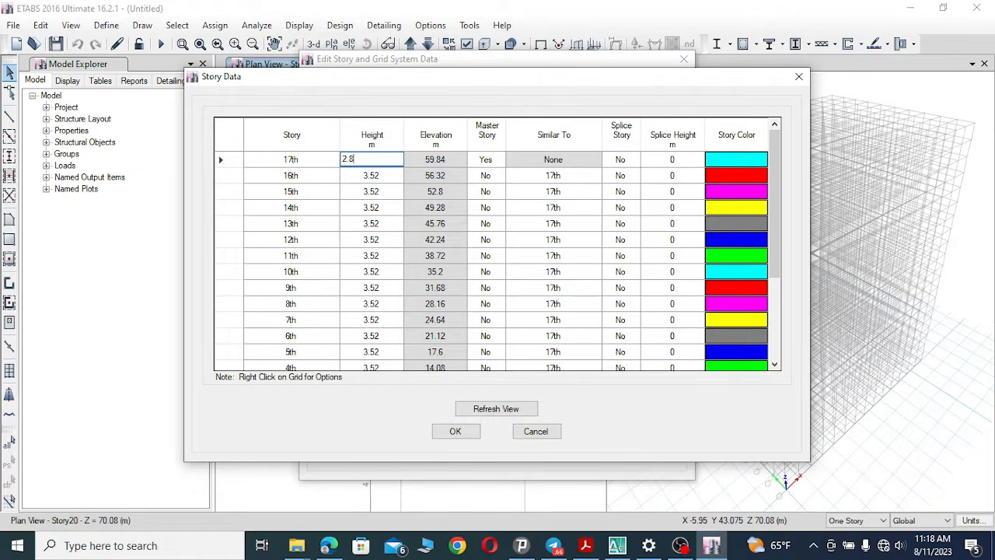
pyautogui.click(373, 175)
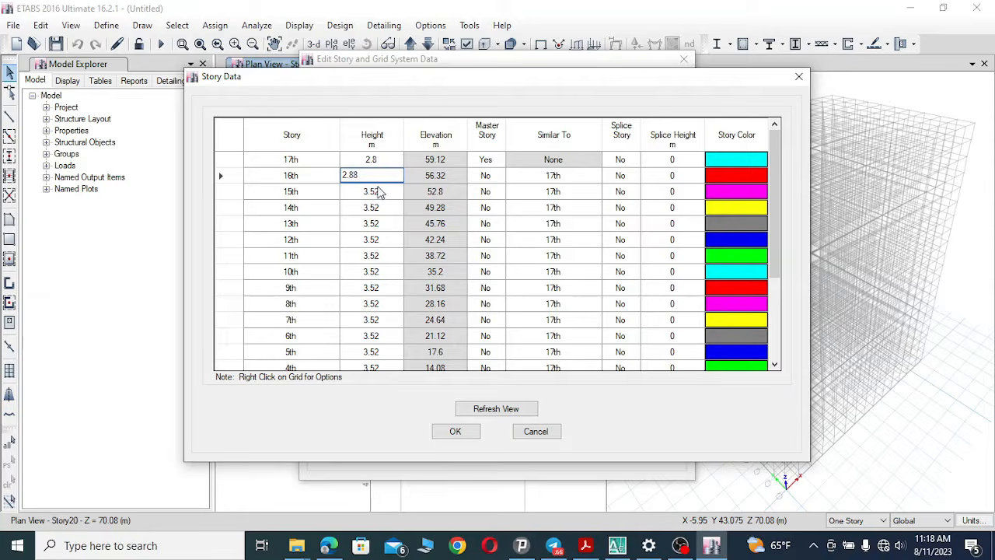
pyautogui.click(378, 192)
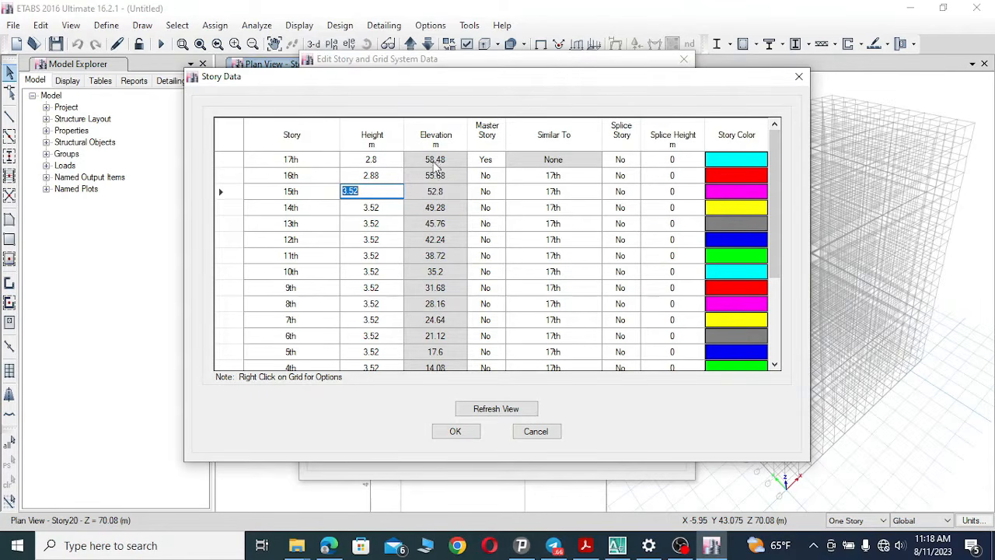
# Zoom into the mechanical room and roof terrace levels in AutoCAD, then review the lower storeys in the table.
pyautogui.click(617, 545)
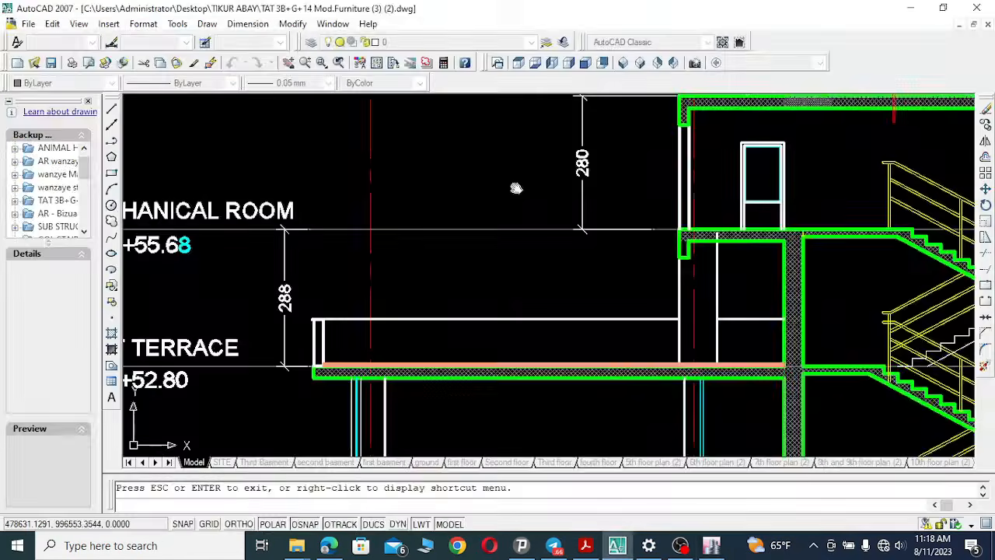
pyautogui.moveTo(606, 189)
pyautogui.mouseDown()
pyautogui.moveTo(577, 272)
pyautogui.moveTo(599, 295)
pyautogui.moveTo(761, 158)
pyautogui.mouseUp()
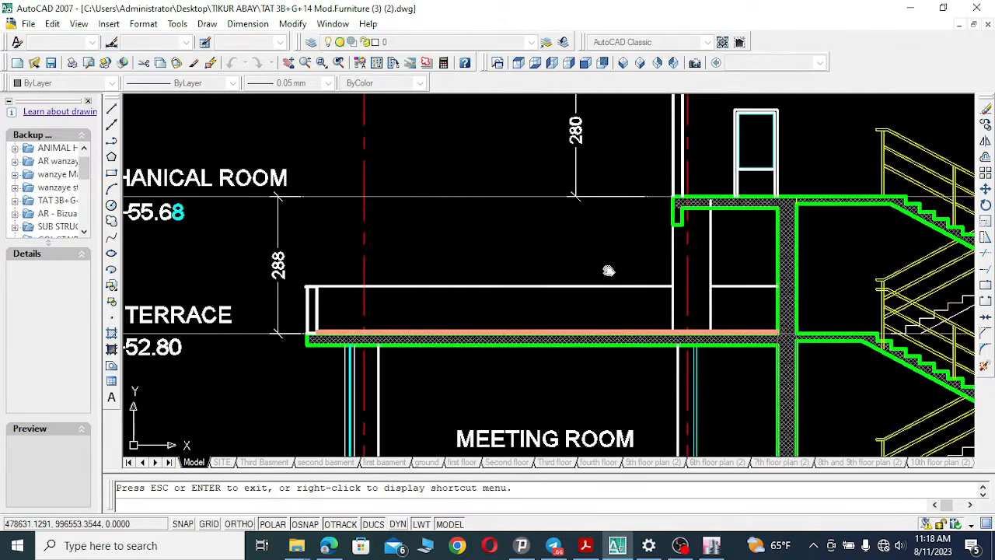
pyautogui.moveTo(606, 269)
pyautogui.mouseDown()
pyautogui.moveTo(684, 304)
pyautogui.moveTo(810, 303)
pyautogui.mouseUp()
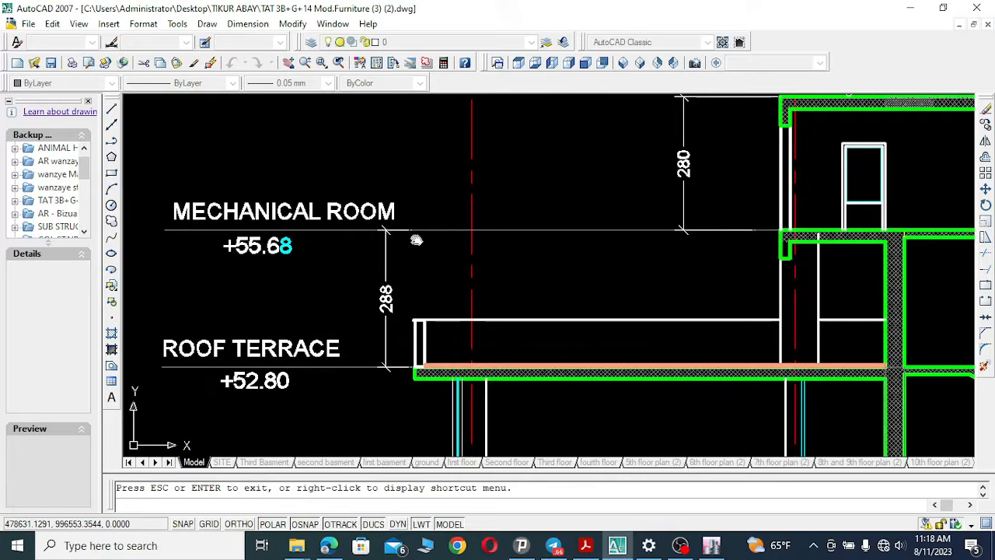
pyautogui.moveTo(413, 238); pyautogui.dragTo(580, 255)
pyautogui.moveTo(555, 289)
pyautogui.mouseDown()
pyautogui.moveTo(468, 247)
pyautogui.moveTo(342, 243)
pyautogui.mouseUp()
pyautogui.moveTo(470, 253); pyautogui.dragTo(659, 259)
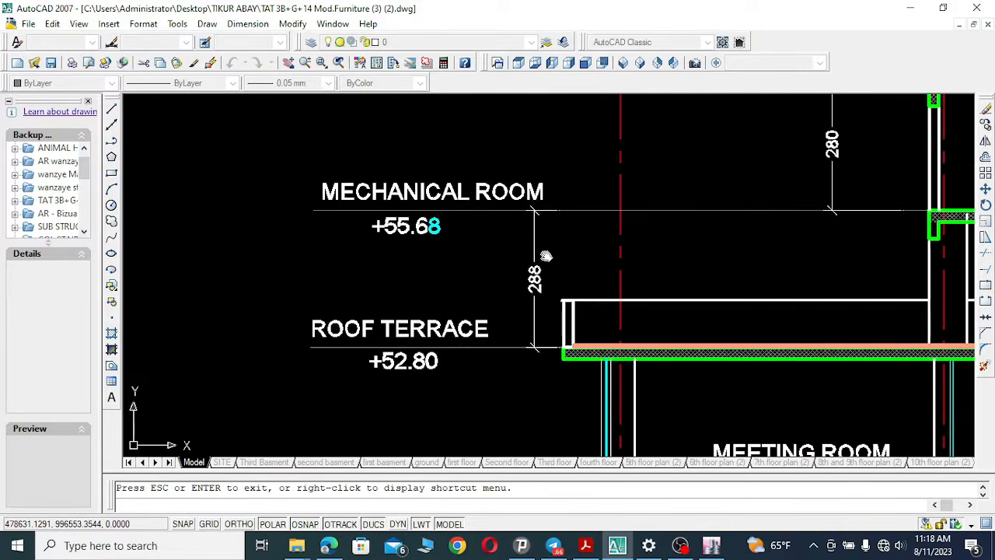
pyautogui.moveTo(532, 228); pyautogui.dragTo(510, 190)
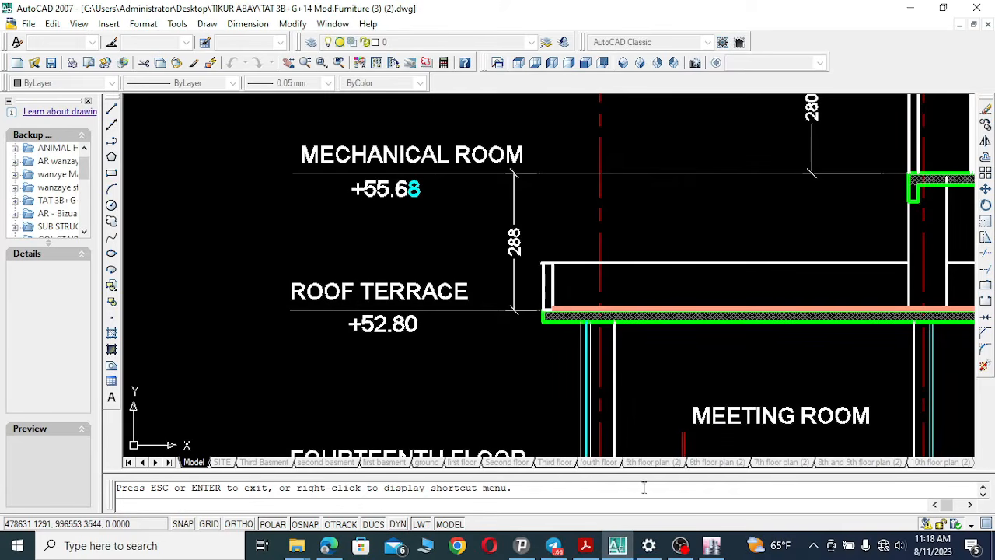
pyautogui.click(709, 546)
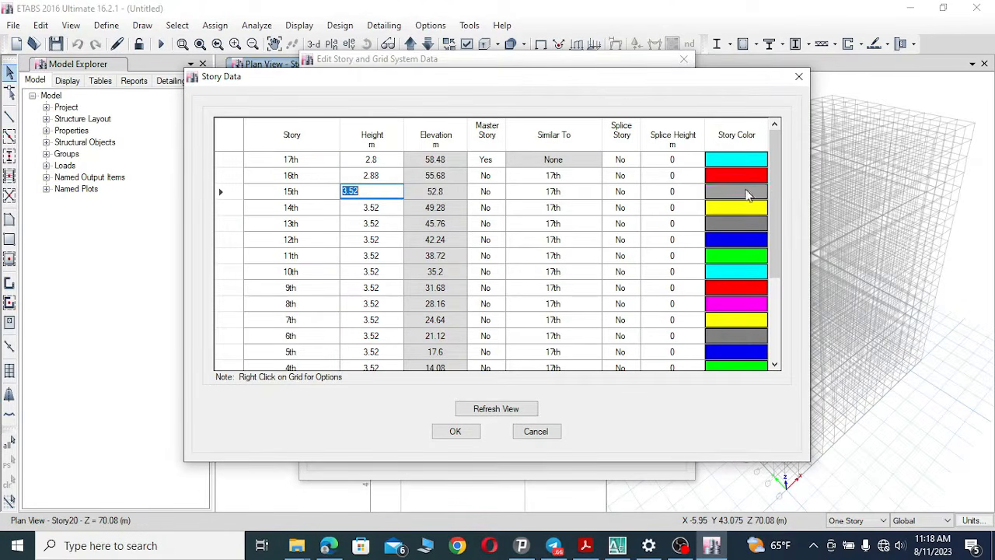
pyautogui.moveTo(773, 159); pyautogui.dragTo(774, 291)
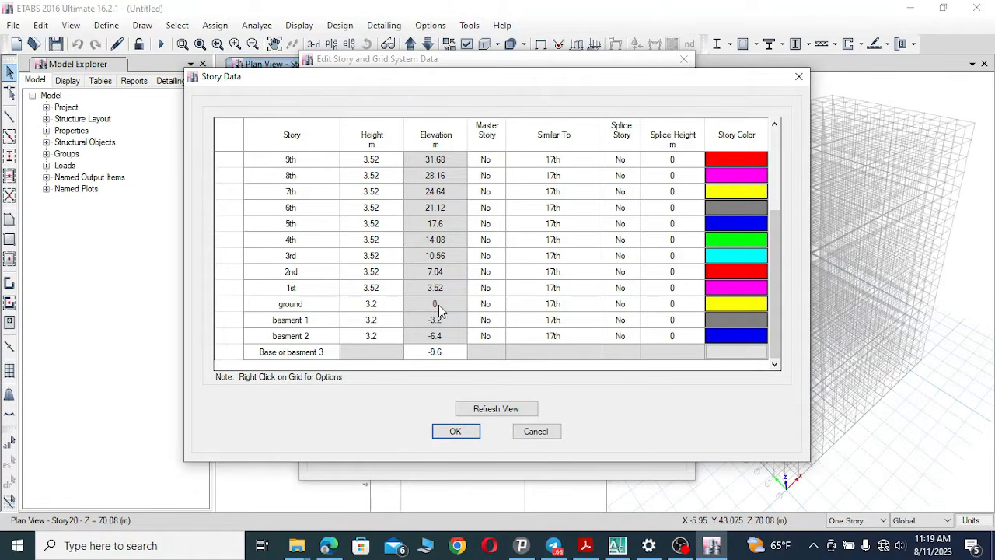
# Pan down the AutoCAD section to the basements and zoom into the ground floor level mark, then return to ETABS.
pyautogui.click(618, 545)
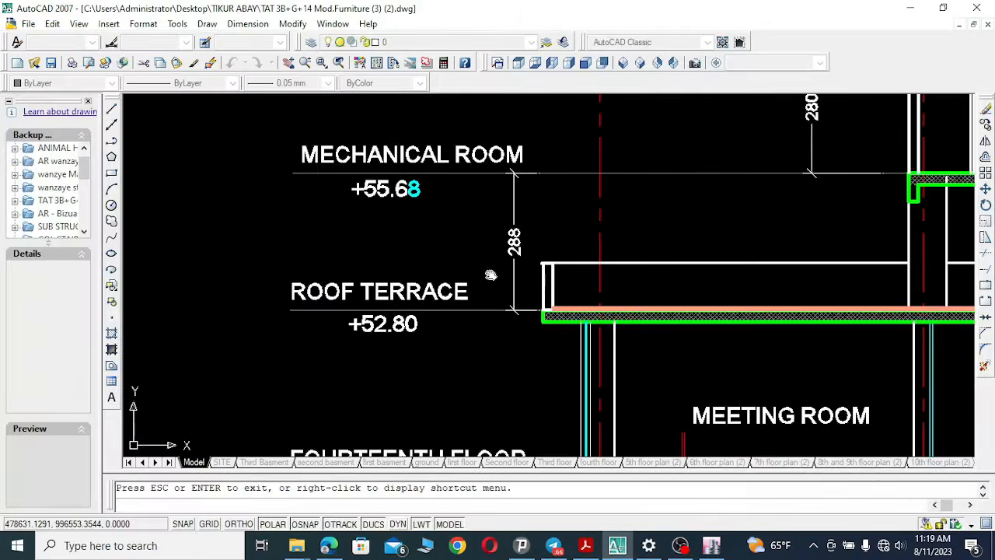
pyautogui.moveTo(564, 216); pyautogui.dragTo(484, 395)
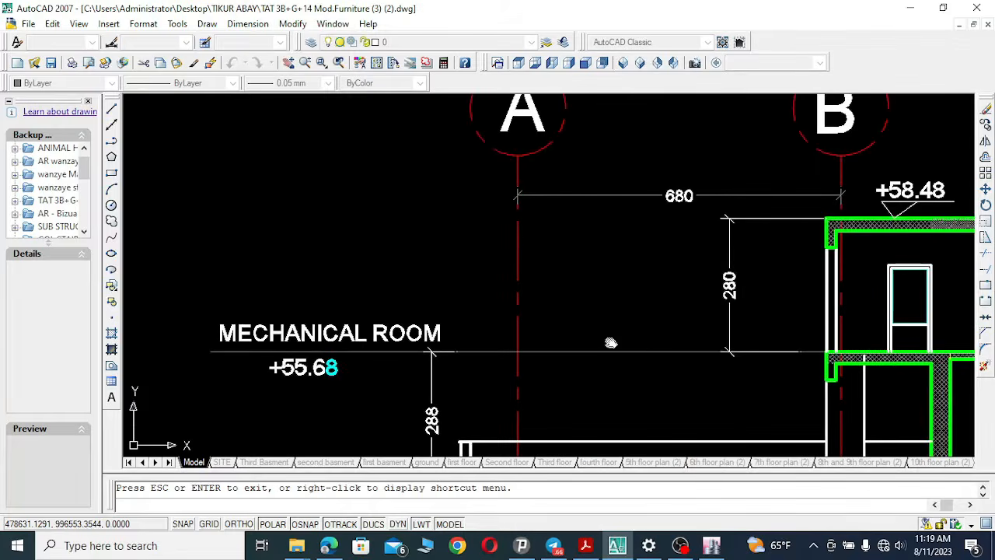
pyautogui.moveTo(655, 354)
pyautogui.mouseDown()
pyautogui.moveTo(655, 241)
pyautogui.moveTo(629, 147)
pyautogui.mouseUp()
pyautogui.click(305, 62)
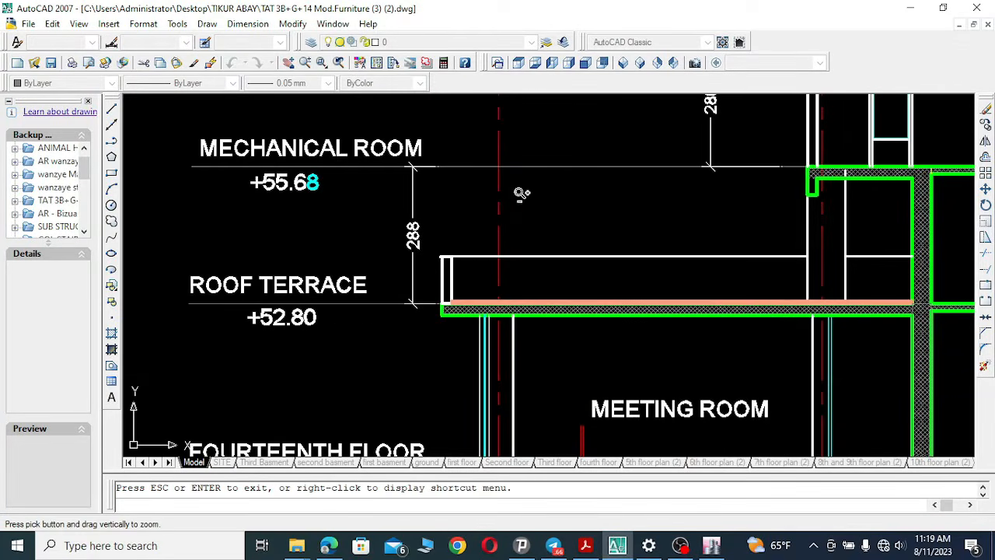
pyautogui.moveTo(581, 187)
pyautogui.mouseDown()
pyautogui.moveTo(550, 360)
pyautogui.moveTo(544, 466)
pyautogui.mouseUp()
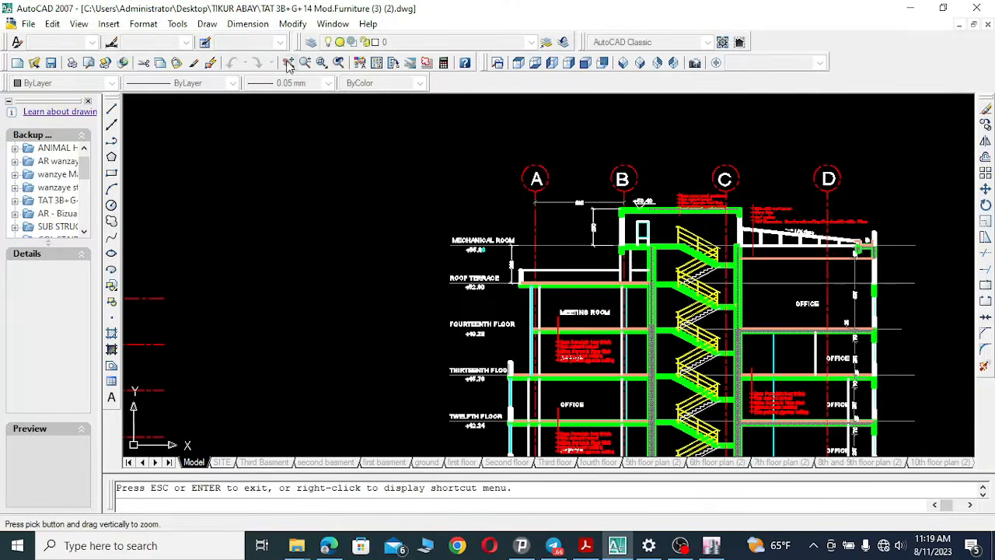
pyautogui.click(288, 62)
pyautogui.moveTo(662, 415); pyautogui.dragTo(569, 140)
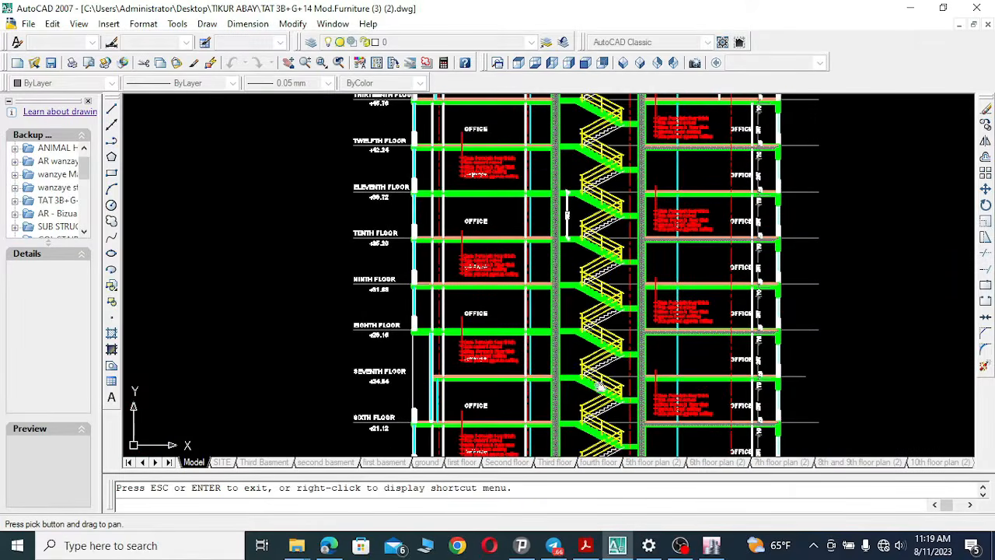
pyautogui.moveTo(601, 384)
pyautogui.mouseDown()
pyautogui.moveTo(691, 172)
pyautogui.moveTo(706, 183)
pyautogui.mouseUp()
pyautogui.moveTo(668, 387); pyautogui.dragTo(641, 144)
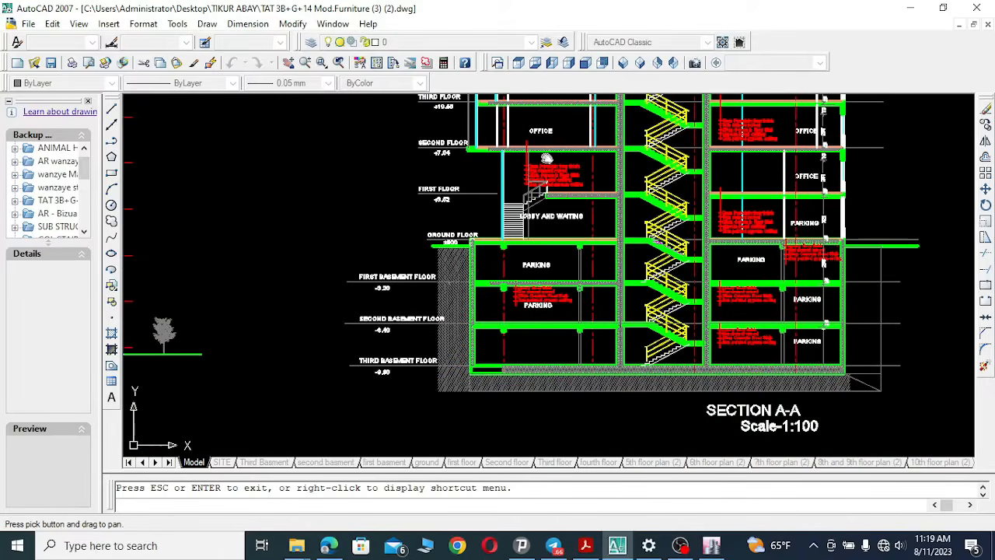
pyautogui.click(321, 62)
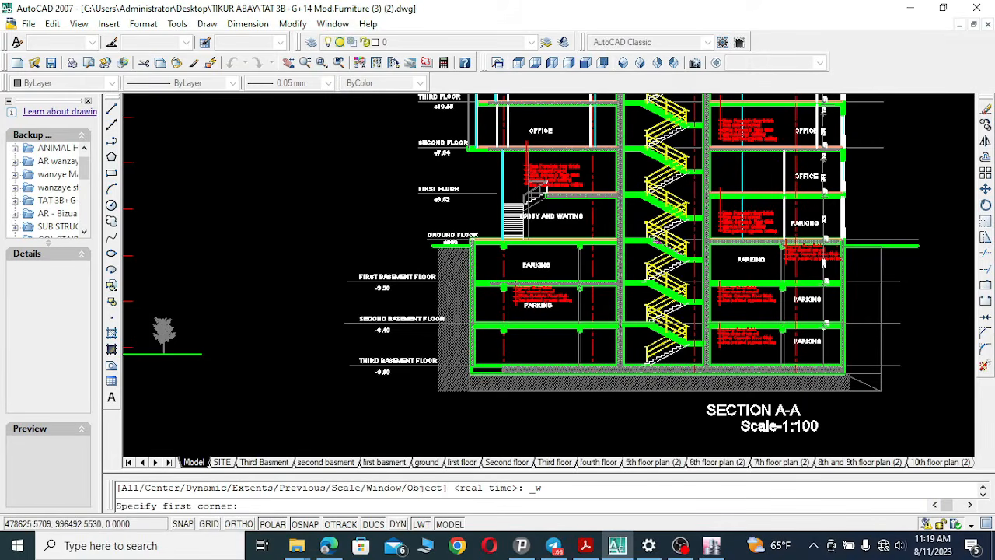
pyautogui.scroll(2, 433, 234)
pyautogui.scroll(2, 433, 233)
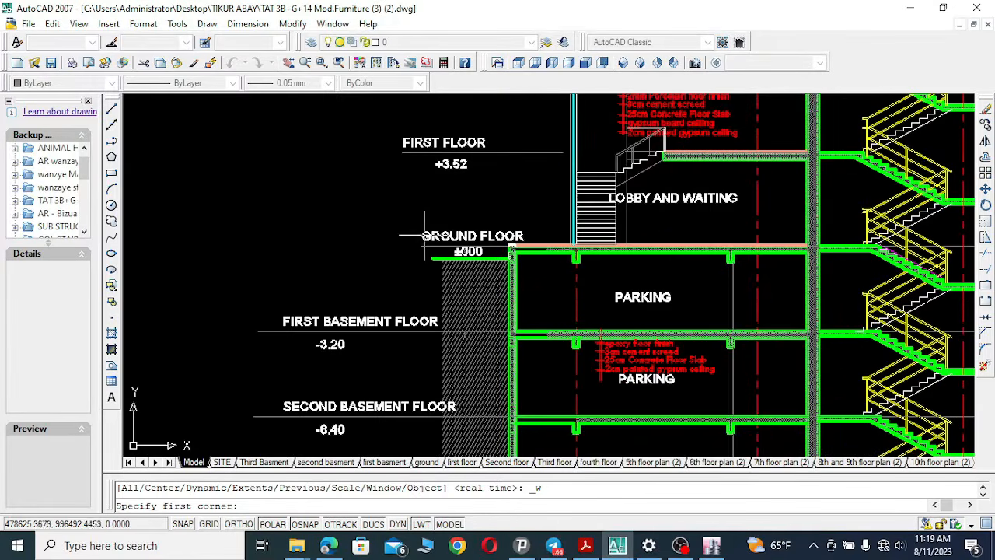
pyautogui.click(418, 222)
pyautogui.click(510, 281)
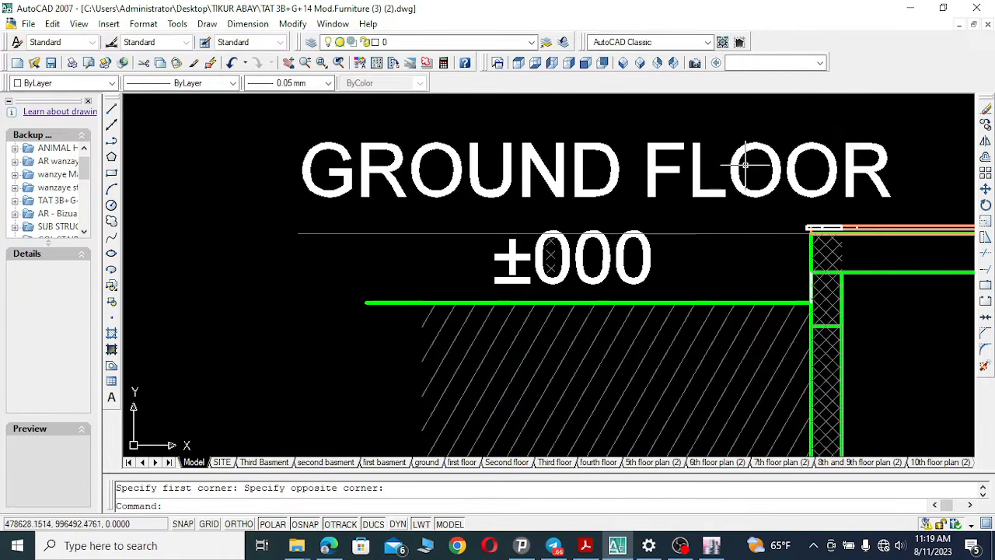
pyautogui.click(631, 548)
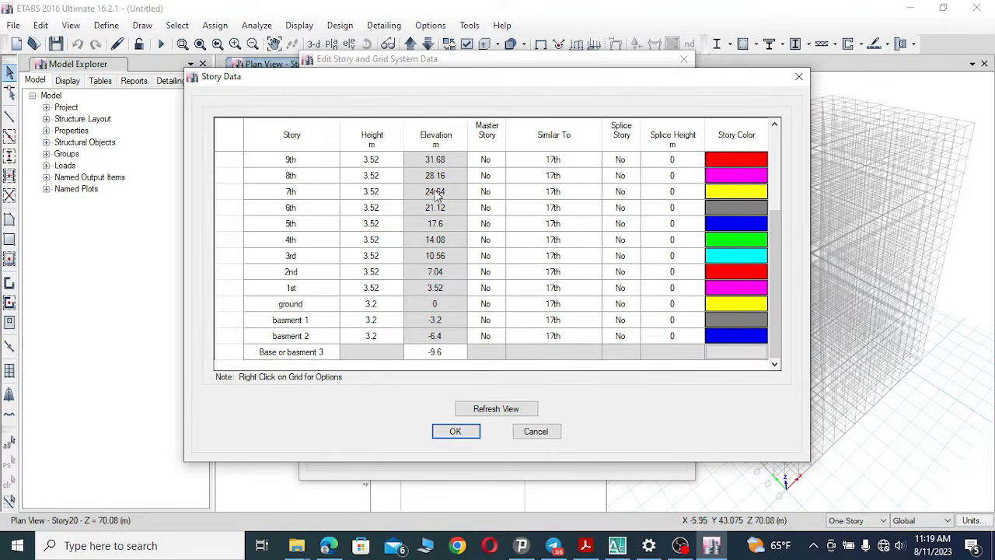
# Close the story table and open grid system G1 with its grid data displayed as spacing.
pyautogui.click(457, 433)
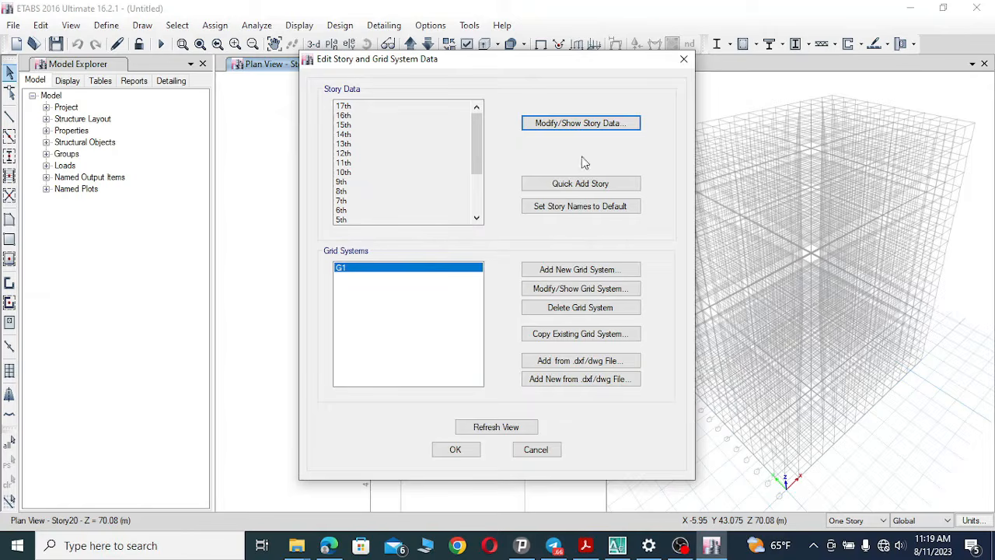
pyautogui.click(568, 289)
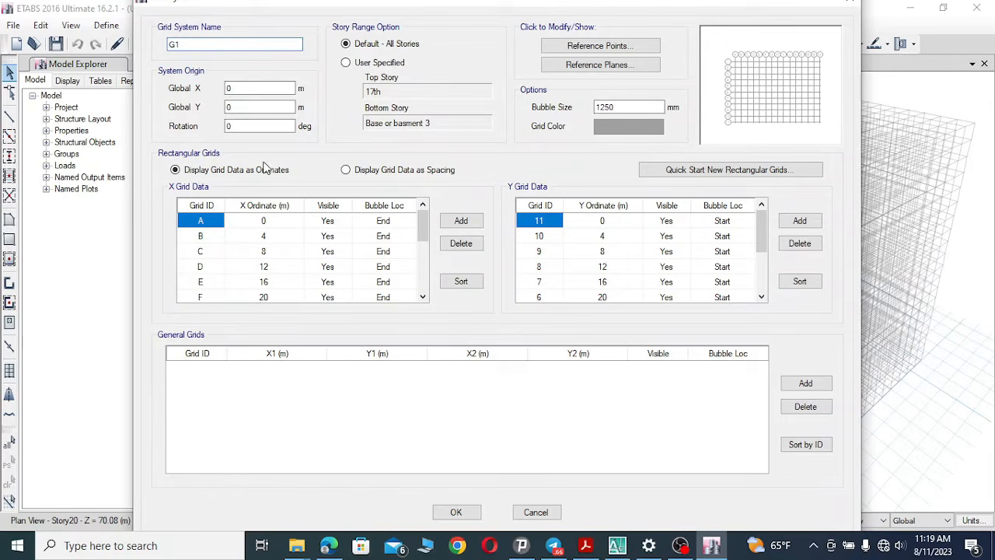
pyautogui.click(347, 171)
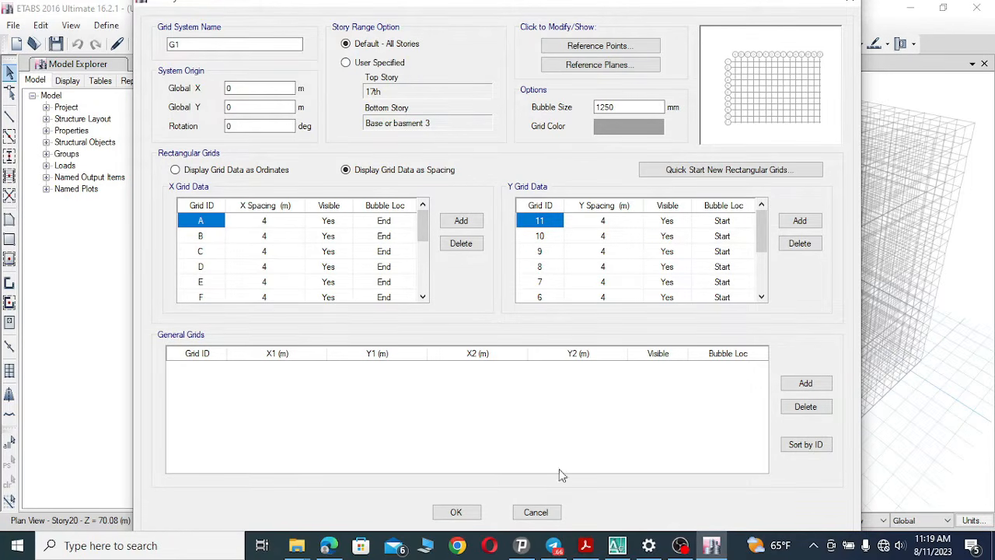
# Switch to the AutoCAD substructure drawing and zoom into the top row of X grid lines A1 to E.
pyautogui.click(618, 547)
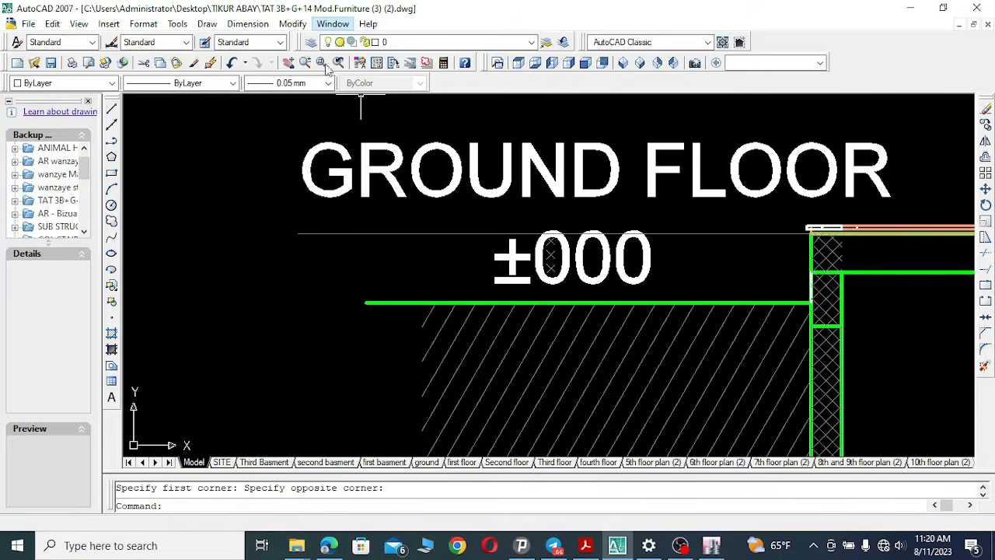
pyautogui.click(330, 26)
pyautogui.click(390, 165)
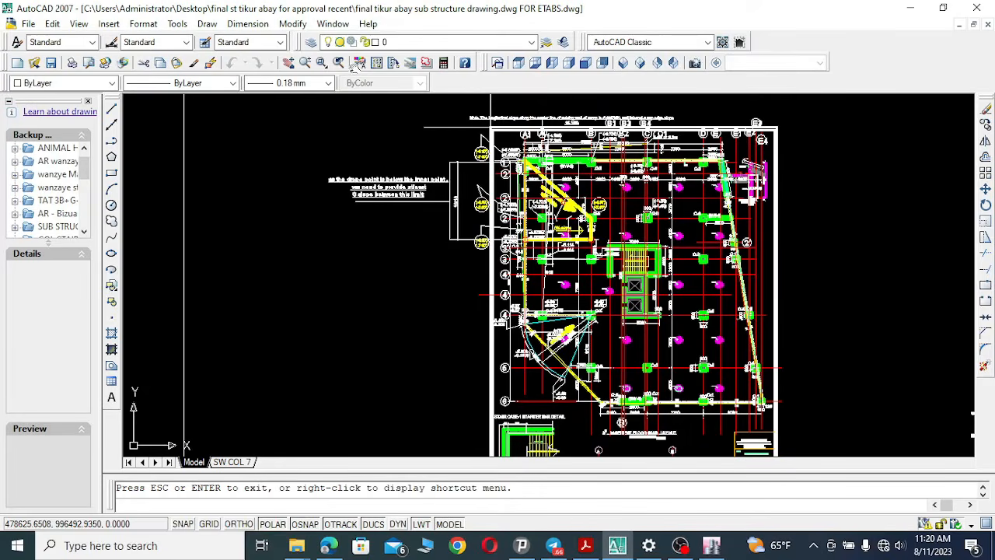
pyautogui.click(322, 65)
pyautogui.click(321, 65)
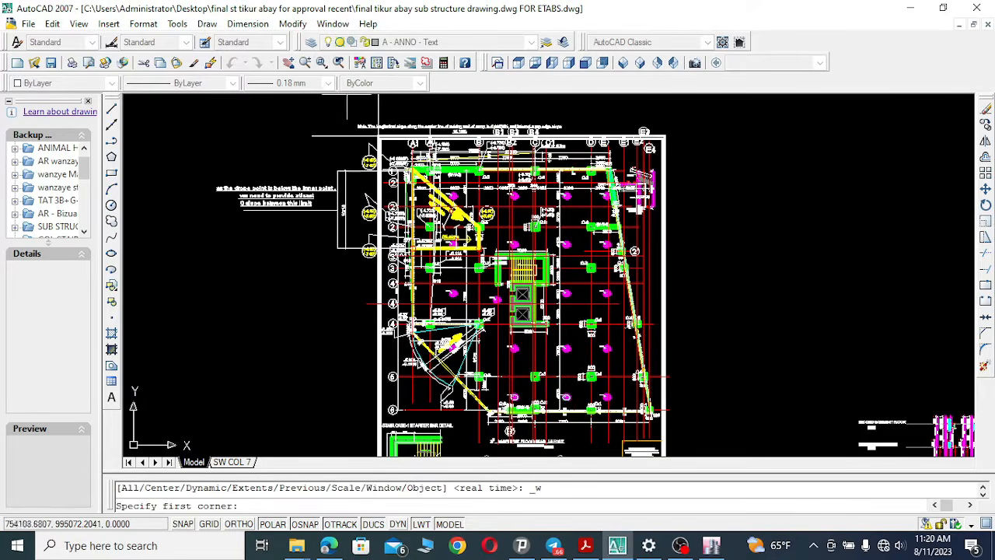
pyautogui.click(379, 136)
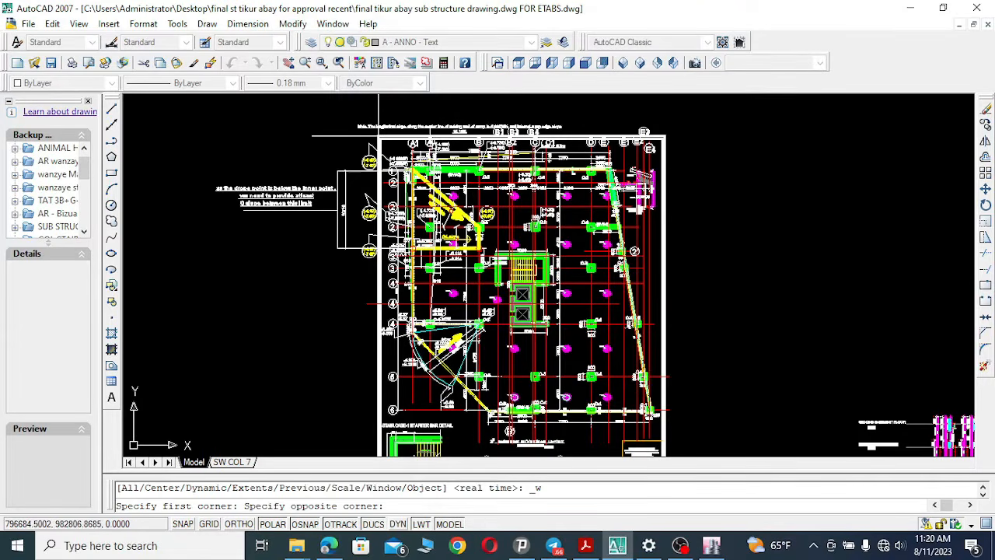
pyautogui.click(652, 181)
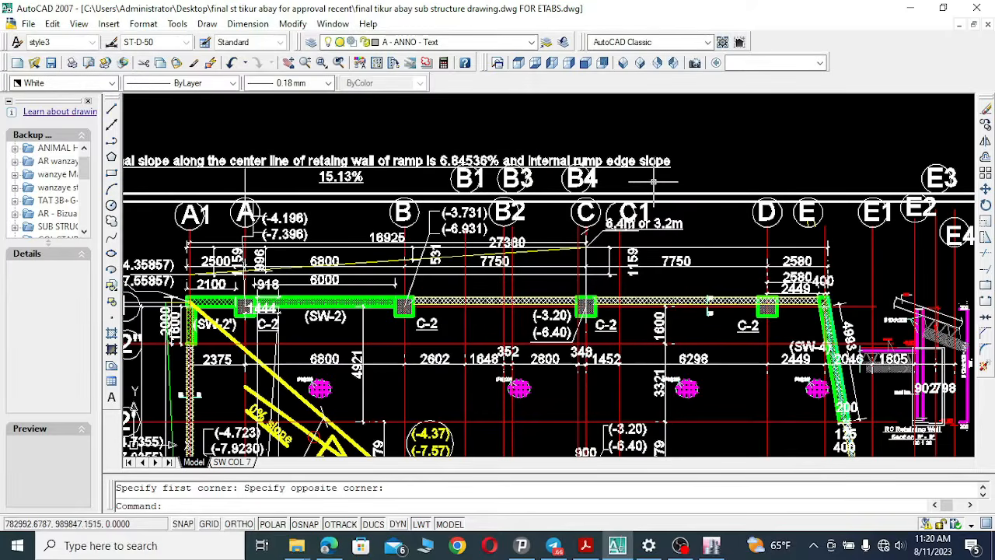
pyautogui.click(289, 63)
pyautogui.moveTo(443, 314)
pyautogui.mouseDown()
pyautogui.moveTo(548, 223)
pyautogui.moveTo(589, 213)
pyautogui.mouseUp()
pyautogui.moveTo(540, 277); pyautogui.dragTo(535, 281)
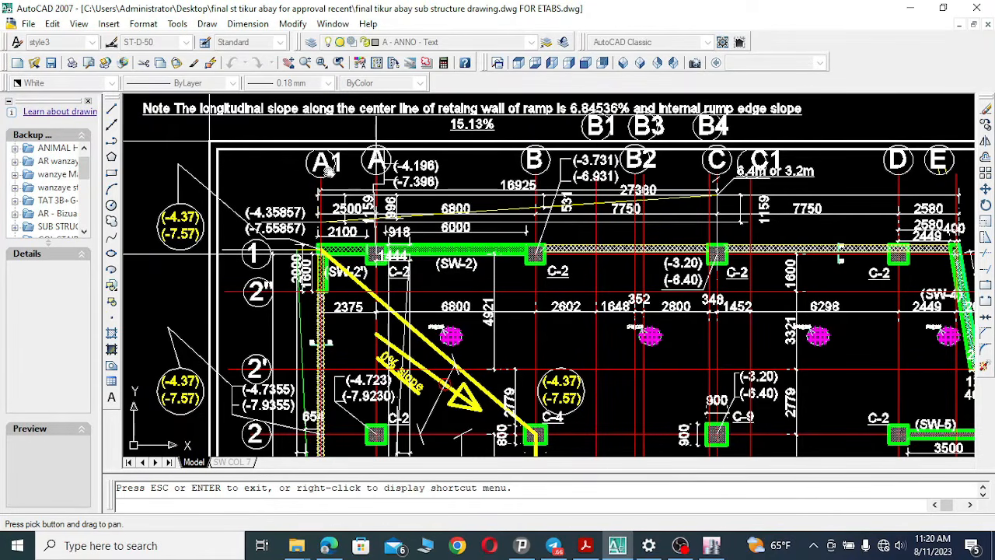
# Rename the first X grid line to A1.
pyautogui.click(617, 545)
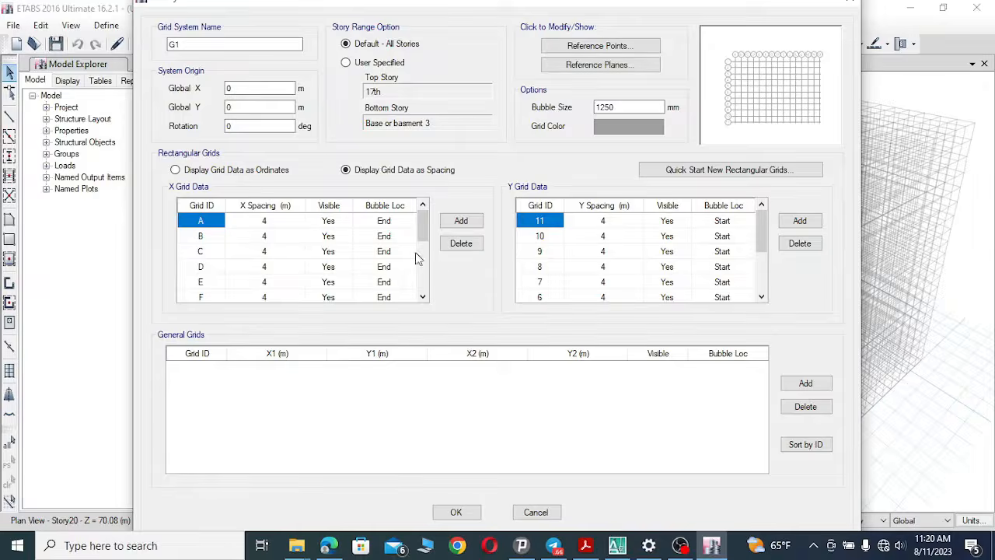
pyautogui.click(211, 221)
pyautogui.write('A1')
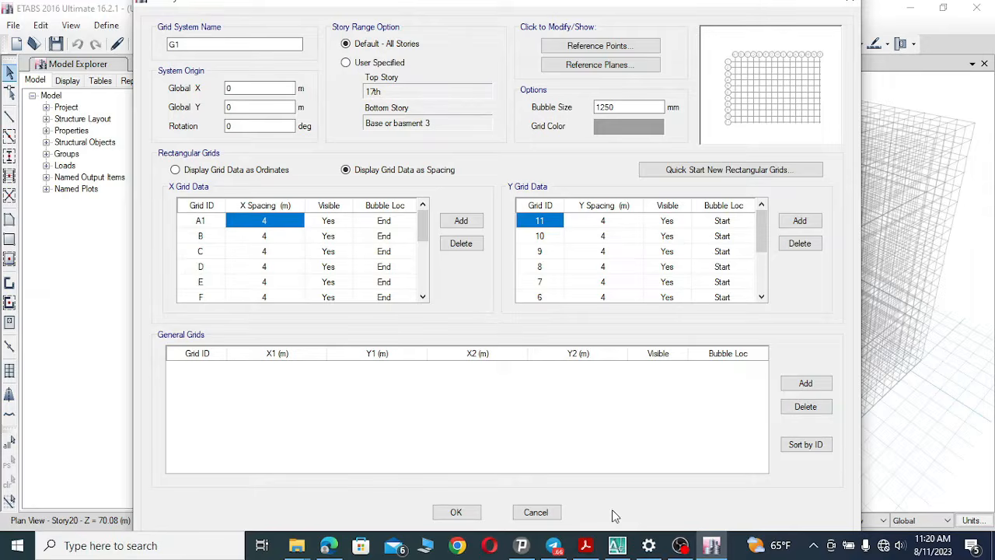
# Set the spacing of X grid line A1 to 2.375 m, checking the dimension in the drawing.
pyautogui.click(617, 545)
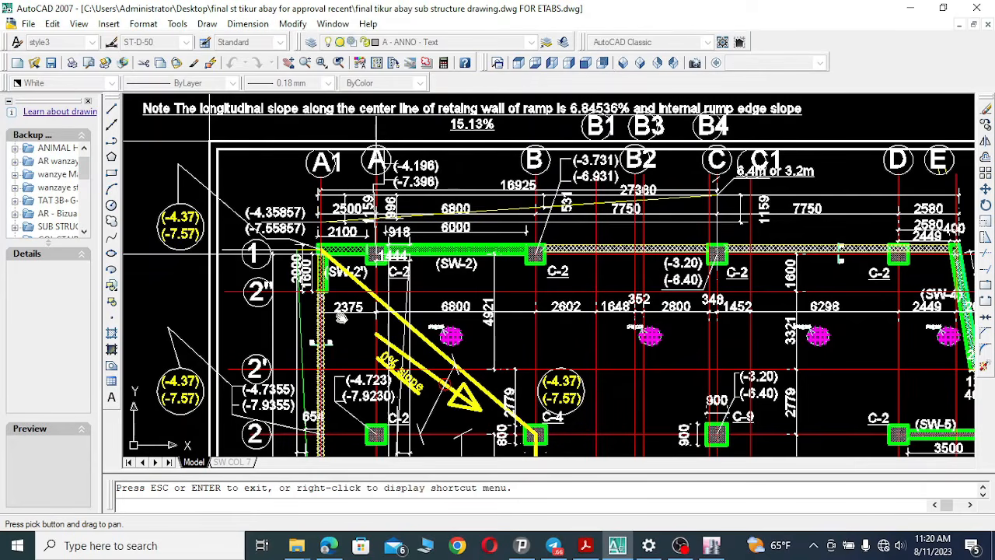
pyautogui.click(618, 547)
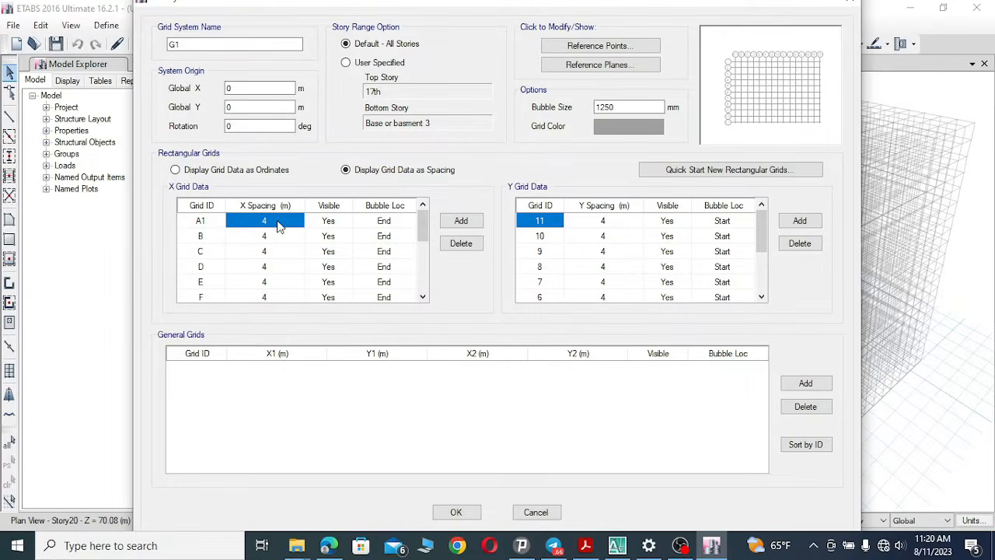
pyautogui.click(277, 221)
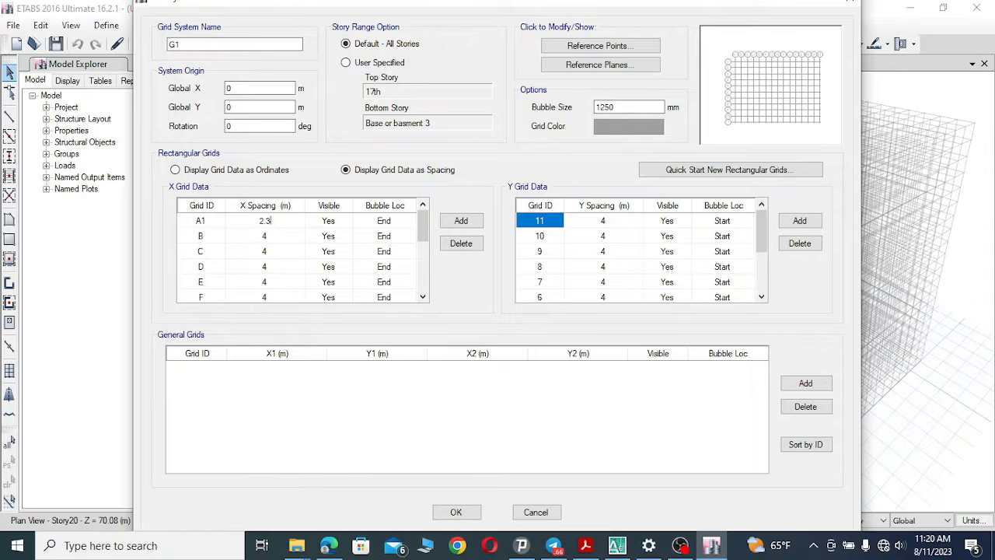
pyautogui.click(271, 237)
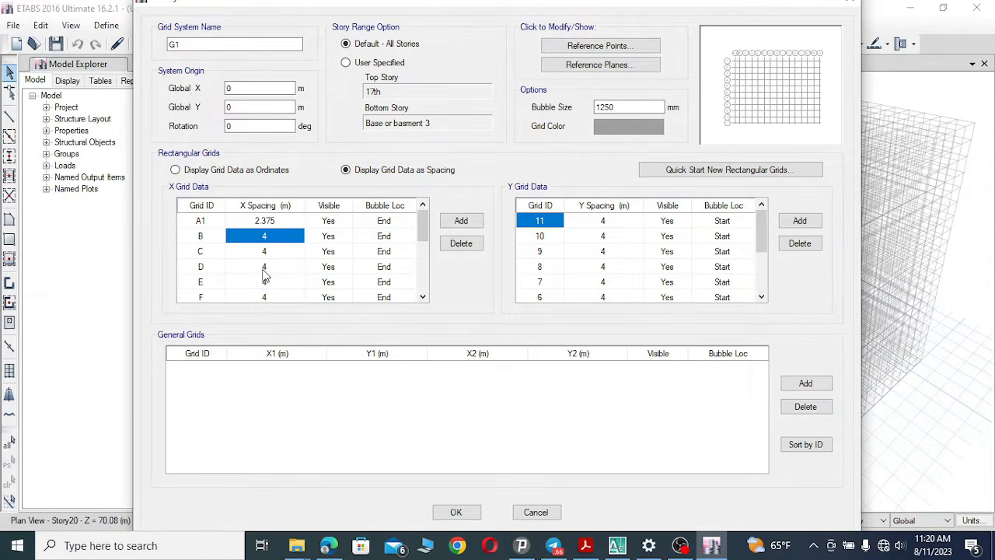
# Set the second X grid line's spacing to 6.8 m and rename it A.
pyautogui.click(617, 545)
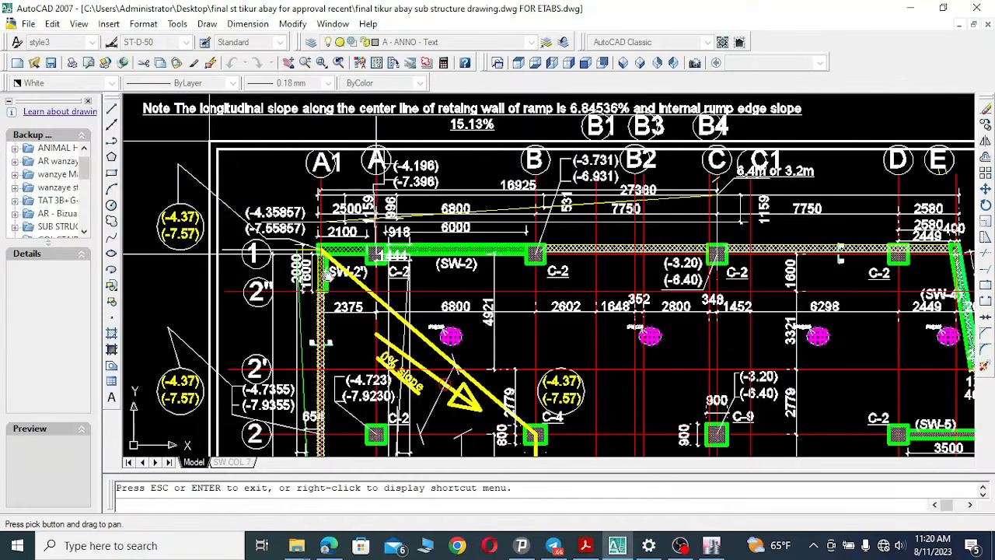
pyautogui.moveTo(327, 232)
pyautogui.mouseDown()
pyautogui.moveTo(327, 189)
pyautogui.moveTo(313, 190)
pyautogui.mouseUp()
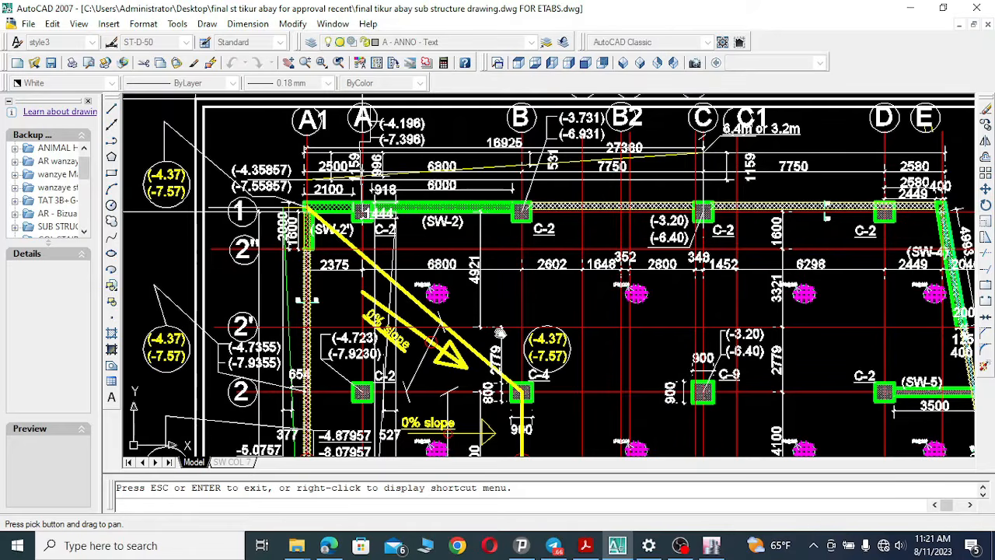
pyautogui.click(619, 546)
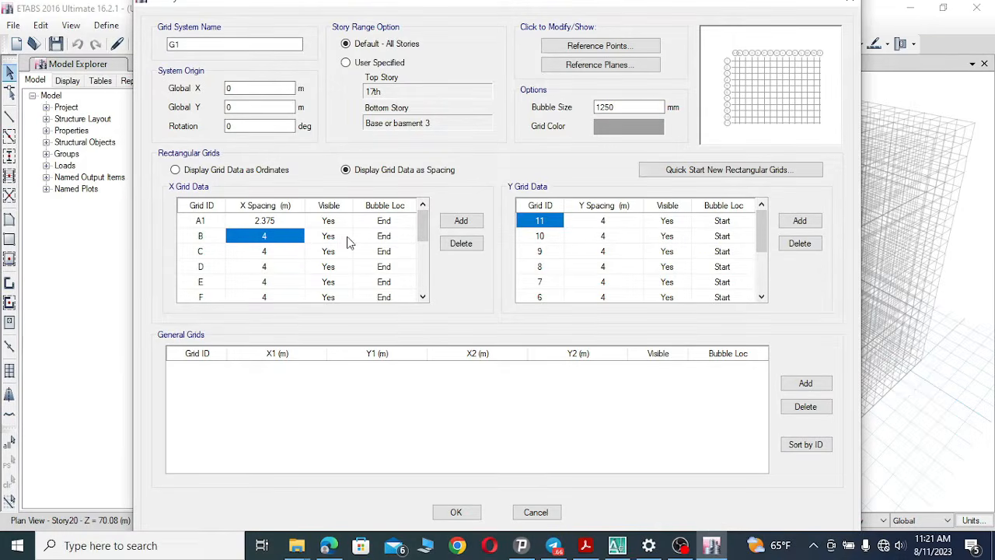
pyautogui.click(272, 236)
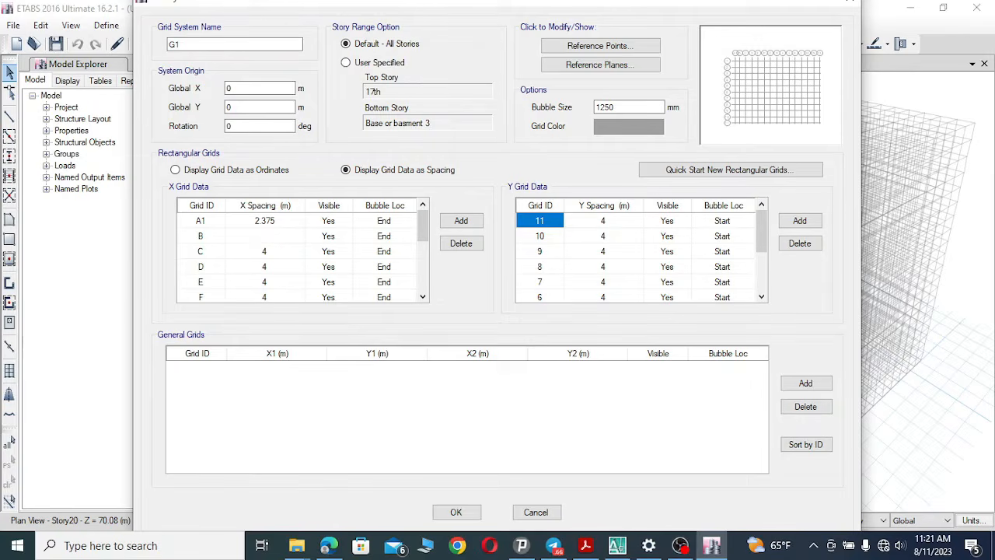
pyautogui.click(209, 237)
pyautogui.click(208, 237)
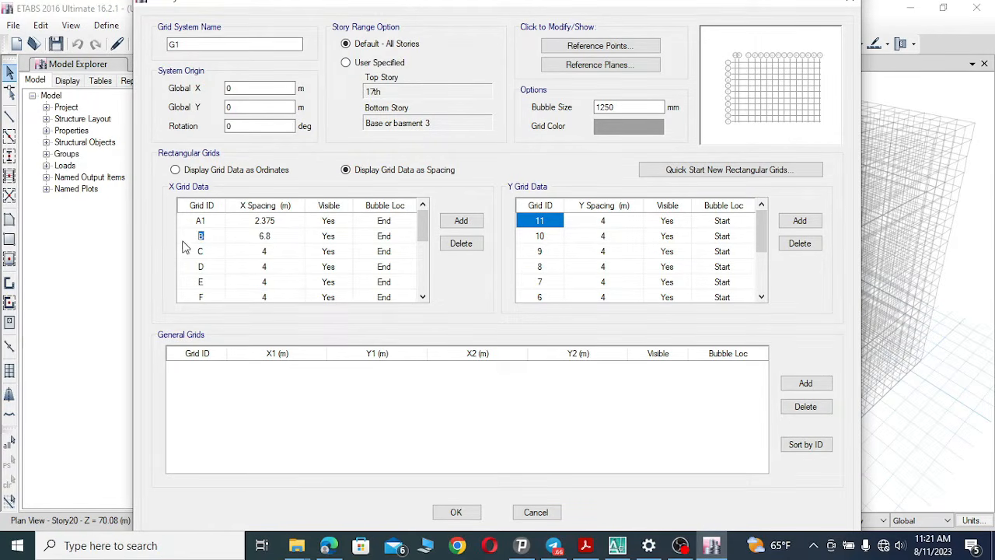
pyautogui.write('A')
pyautogui.click(208, 252)
# Set the third X grid line's spacing to 2.602 m and rename it B.
pyautogui.click(622, 541)
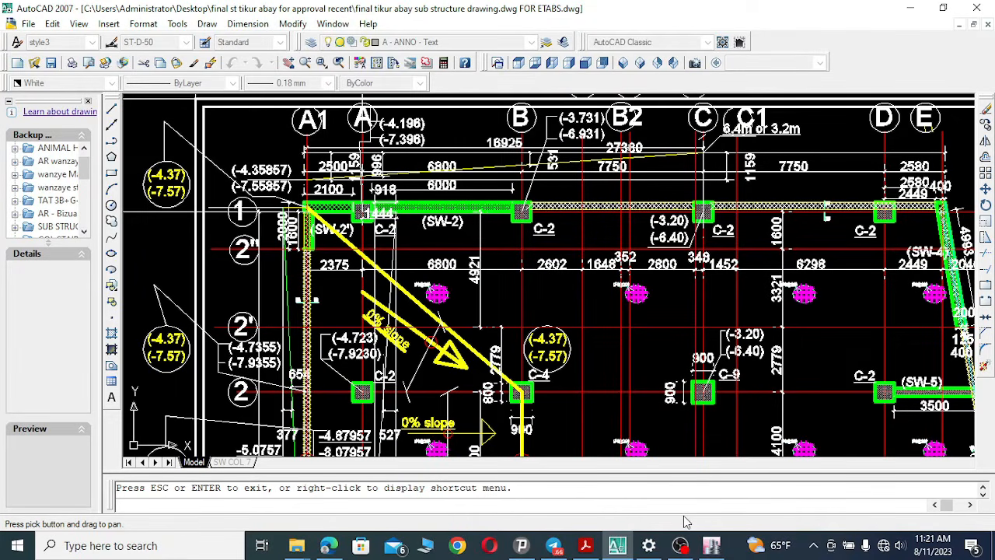
pyautogui.click(618, 545)
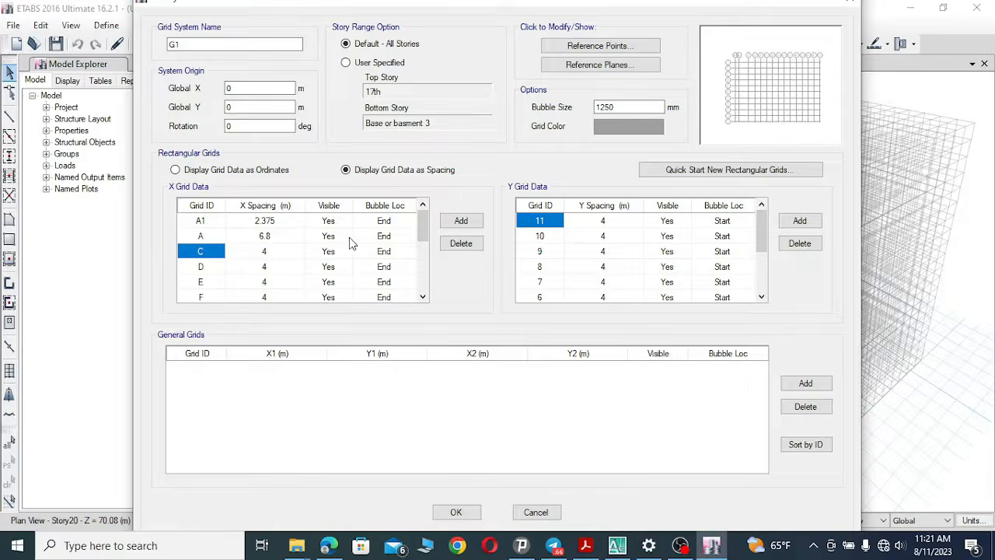
pyautogui.click(272, 253)
pyautogui.click(282, 251)
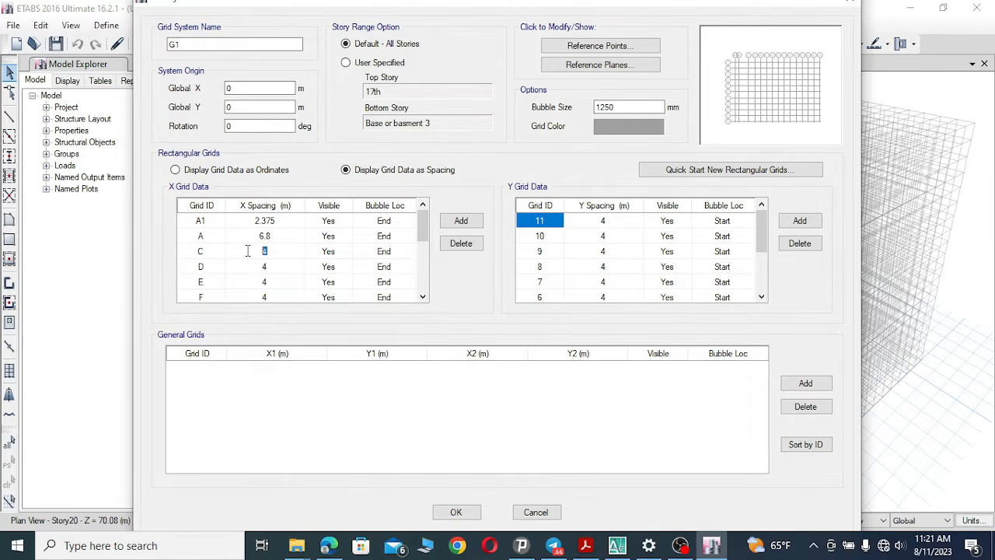
pyautogui.write('2.602')
pyautogui.click(205, 251)
pyautogui.click(209, 250)
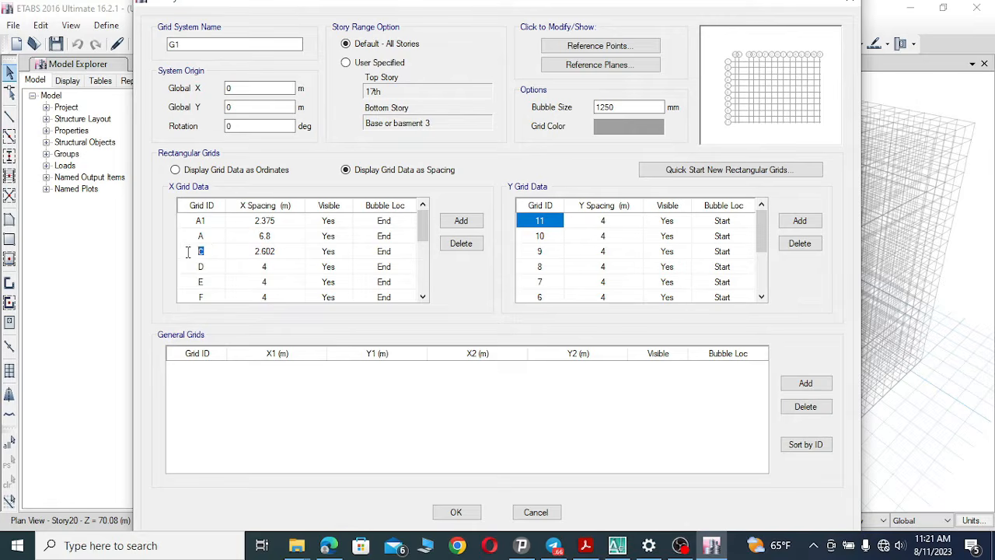
pyautogui.write('B')
# Rename the fourth X grid line to B1 after checking its label in the drawing.
pyautogui.click(202, 267)
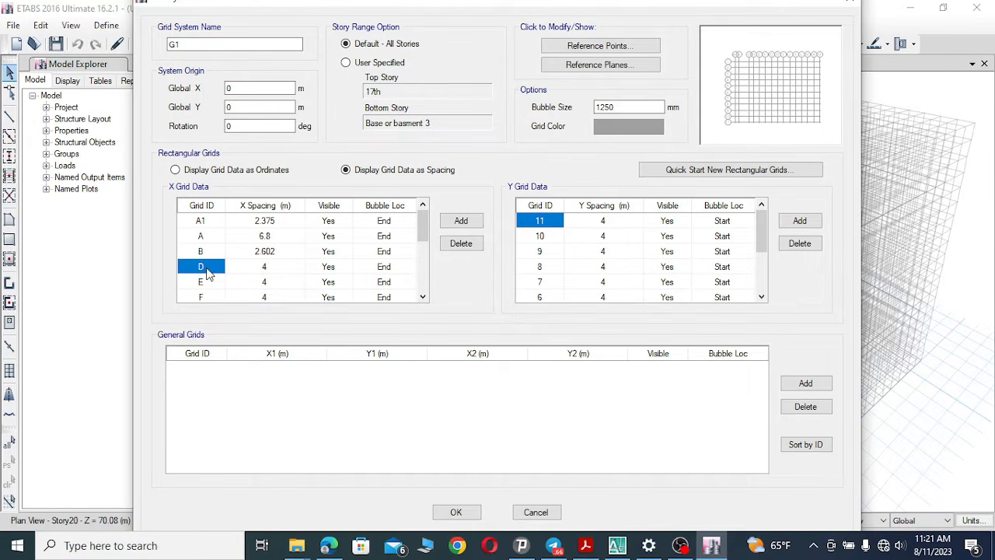
pyautogui.click(617, 544)
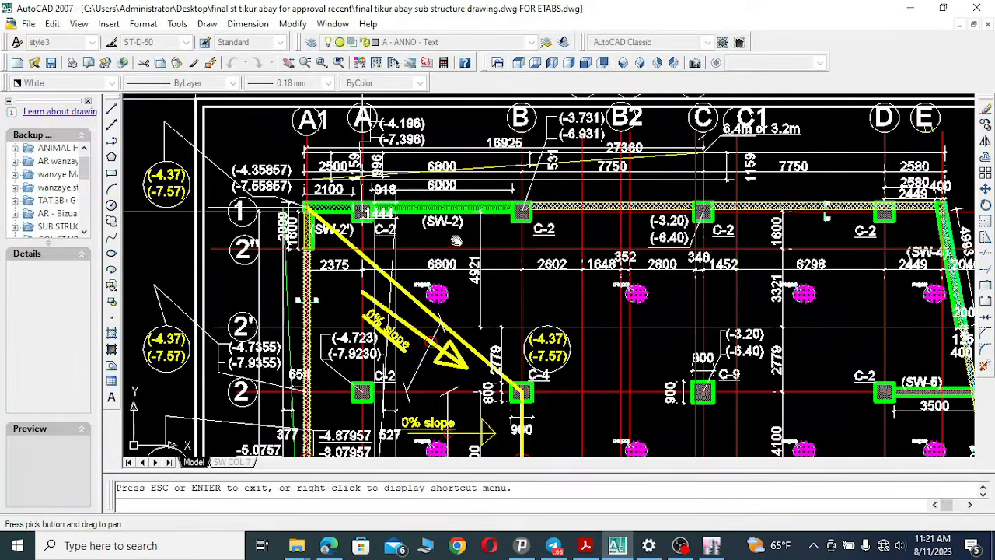
pyautogui.moveTo(594, 165); pyautogui.dragTo(573, 227)
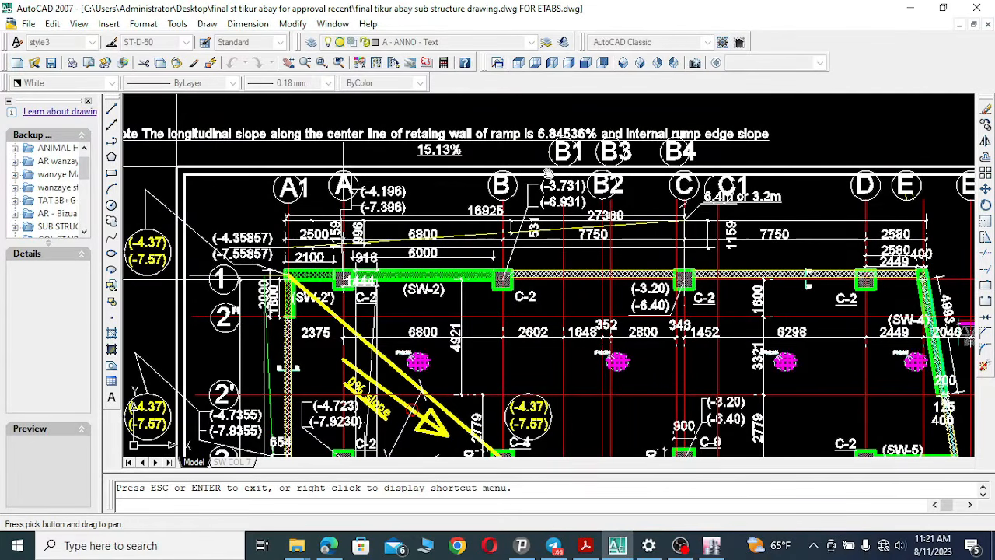
pyautogui.moveTo(573, 319); pyautogui.dragTo(571, 280)
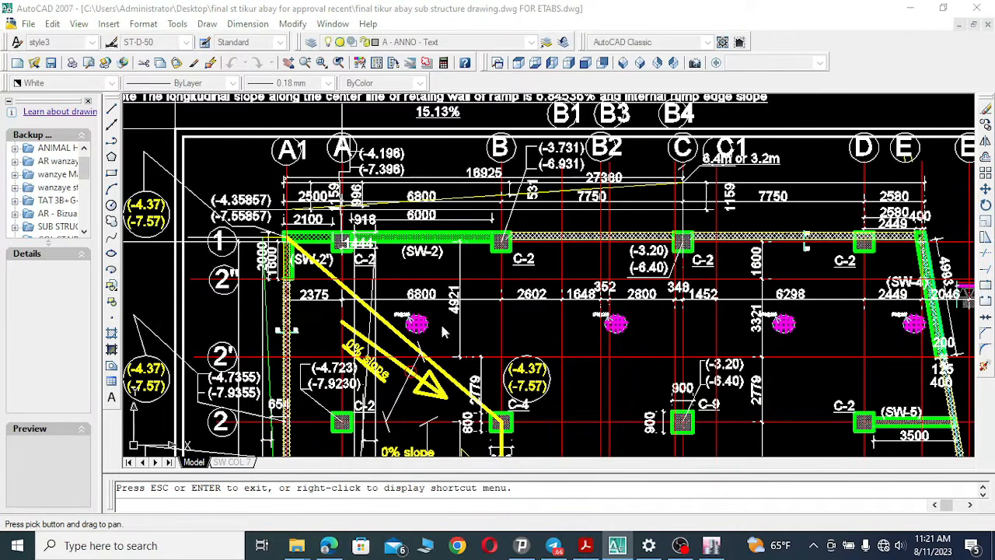
pyautogui.hotkey('alt', 'Tab')
pyautogui.click(211, 264)
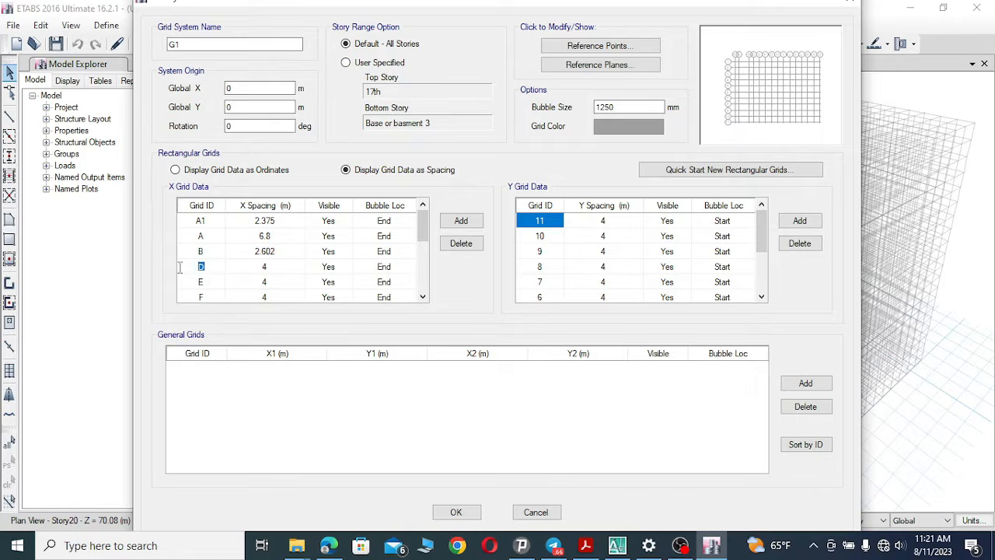
pyautogui.write('B1')
# Set the spacing of X grid line B1 to 1.648 m.
pyautogui.click(267, 270)
pyautogui.click(267, 267)
pyautogui.click(616, 546)
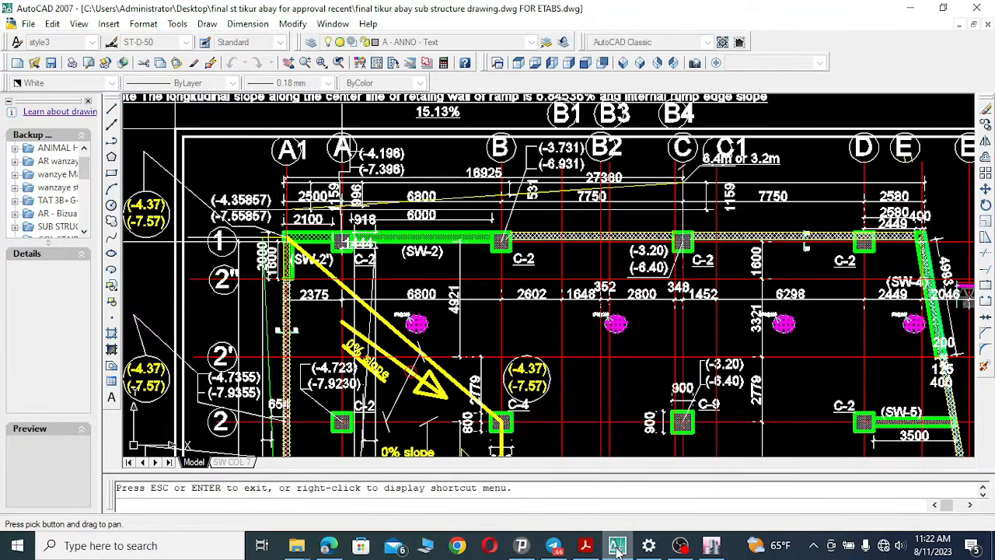
pyautogui.click(616, 546)
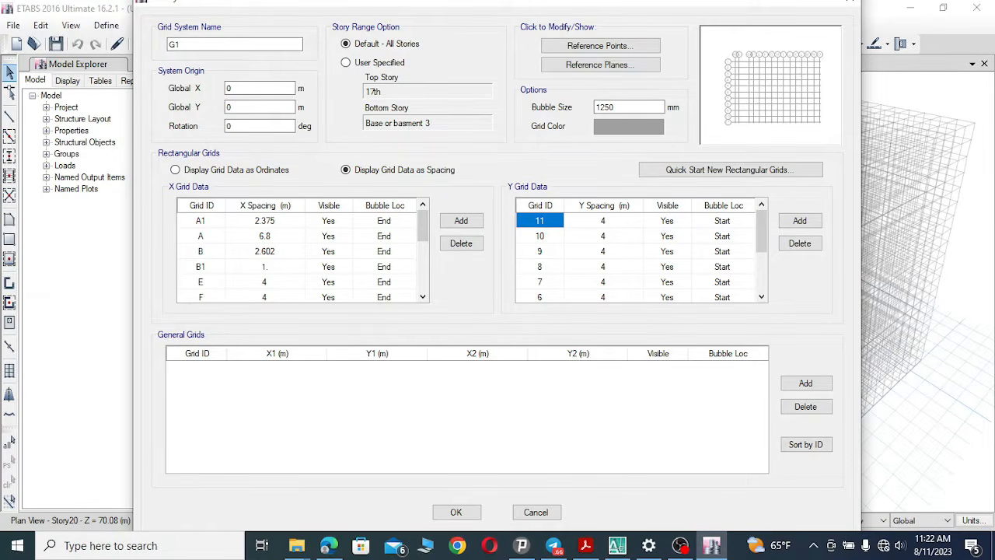
pyautogui.click(219, 286)
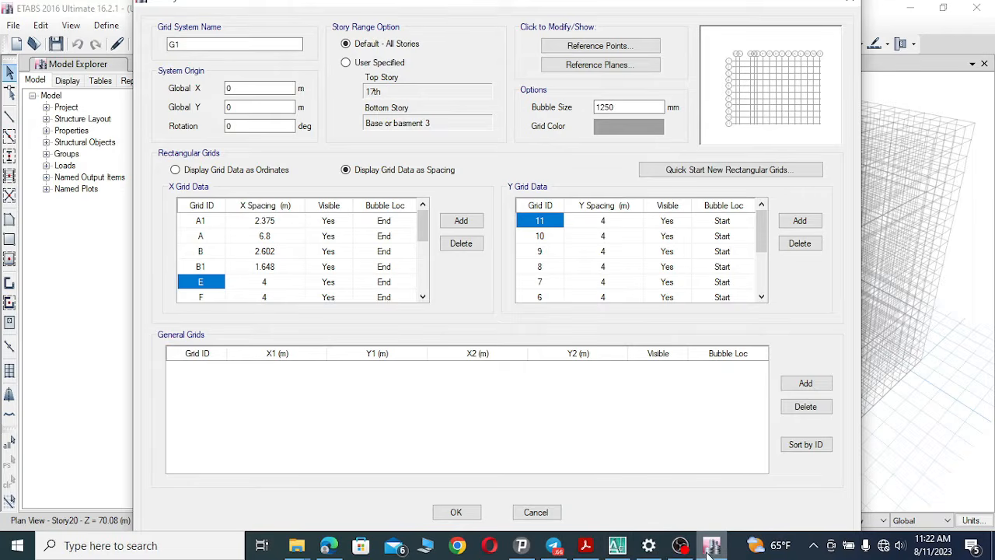
# Rename the fifth X grid line to B2 after checking its label in the substructure drawing.
pyautogui.click(616, 547)
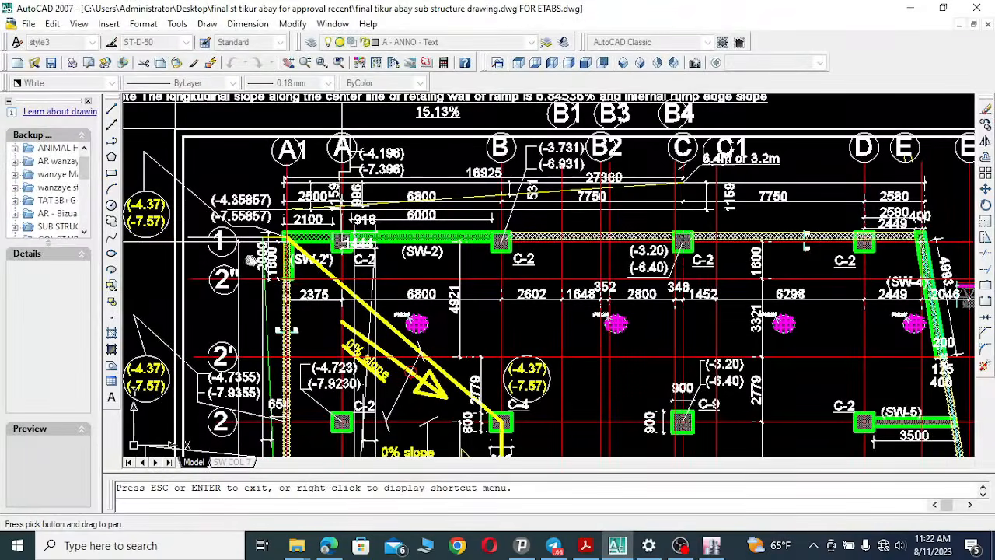
pyautogui.moveTo(613, 180); pyautogui.dragTo(584, 183)
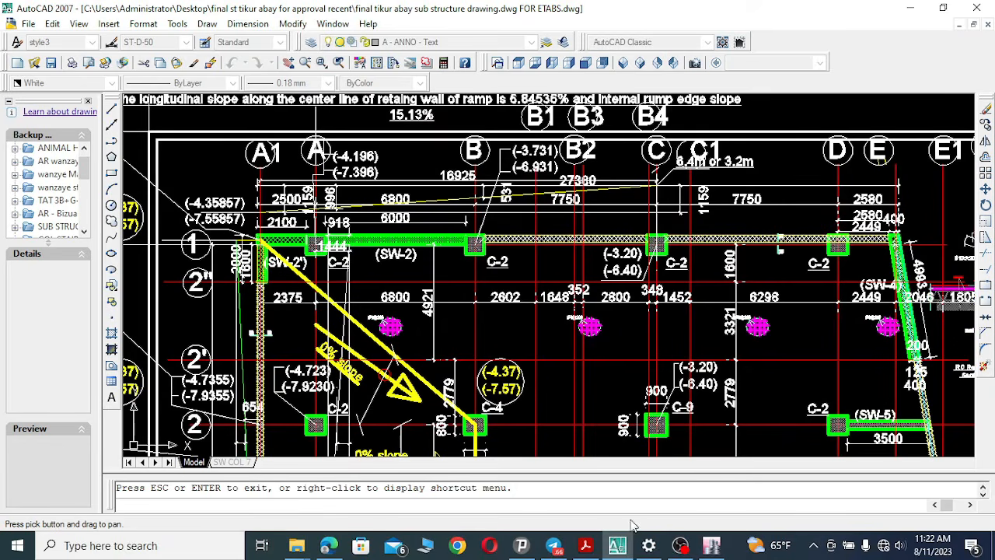
pyautogui.click(617, 546)
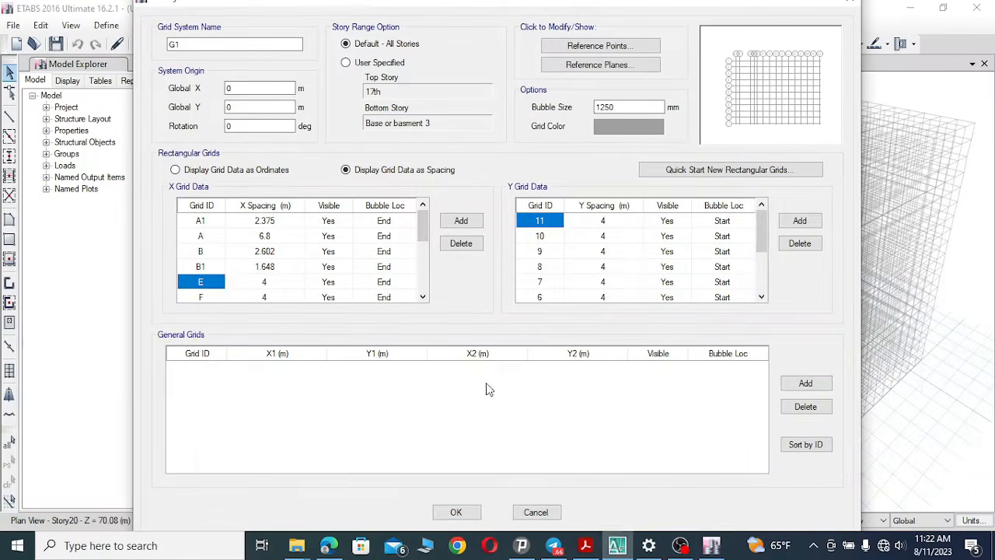
pyautogui.click(205, 283)
pyautogui.write('B')
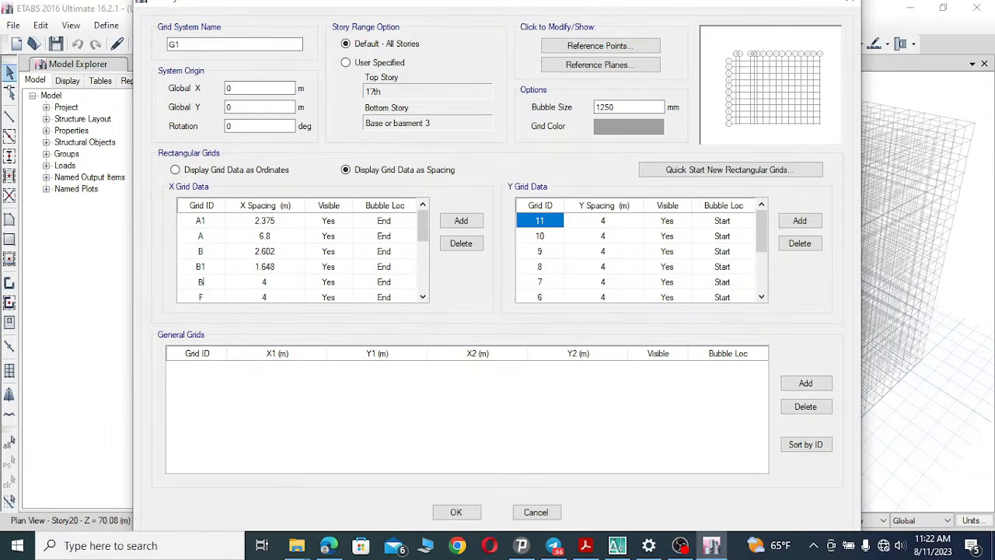
pyautogui.write('2')
# Set the spacing of X grid line B2 to 0.352 m.
pyautogui.click(272, 285)
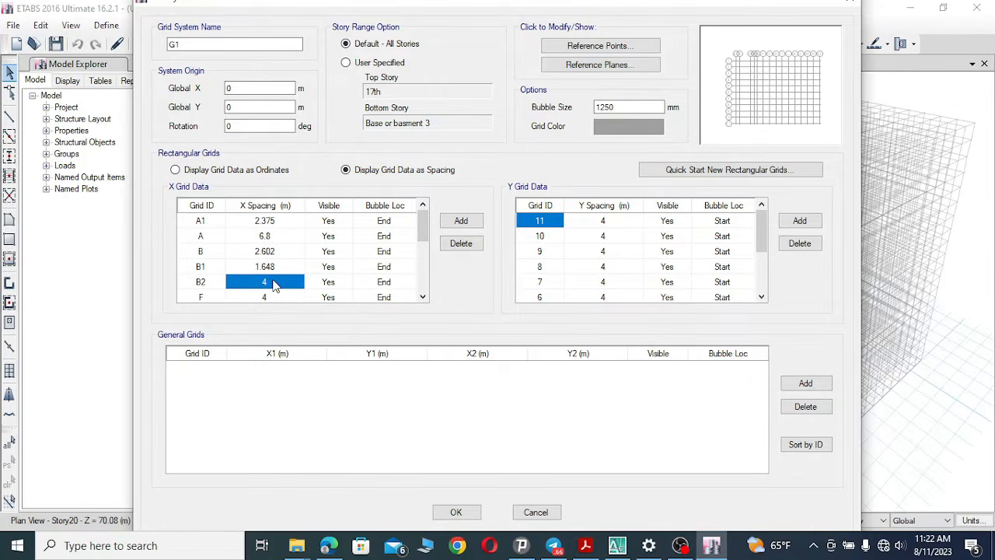
pyautogui.click(277, 281)
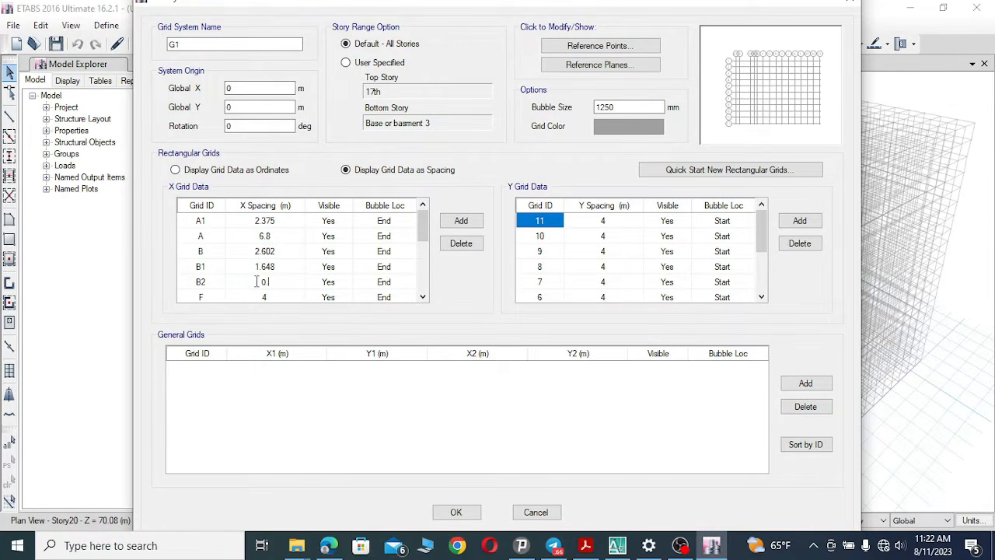
pyautogui.click(327, 283)
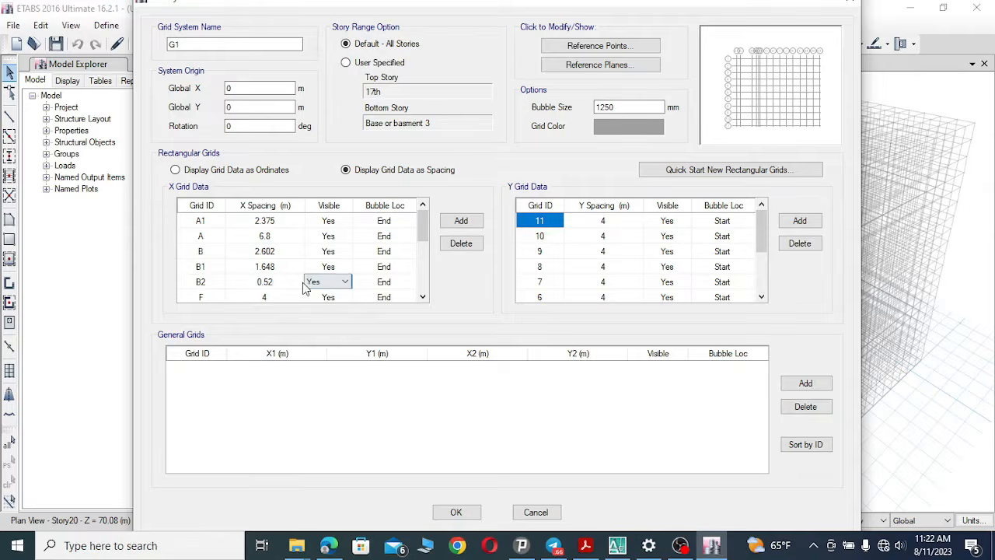
pyautogui.click(273, 285)
pyautogui.click(279, 282)
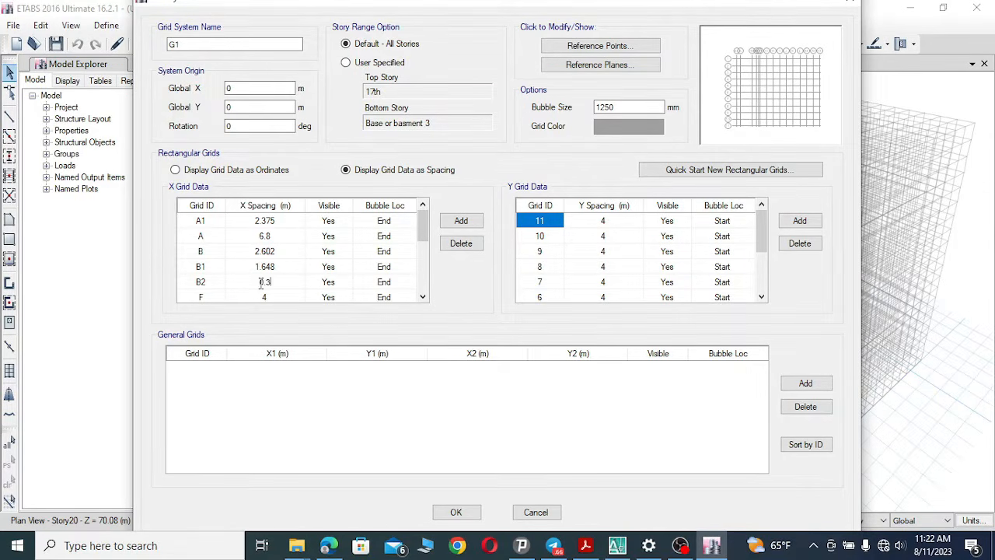
pyautogui.click(269, 297)
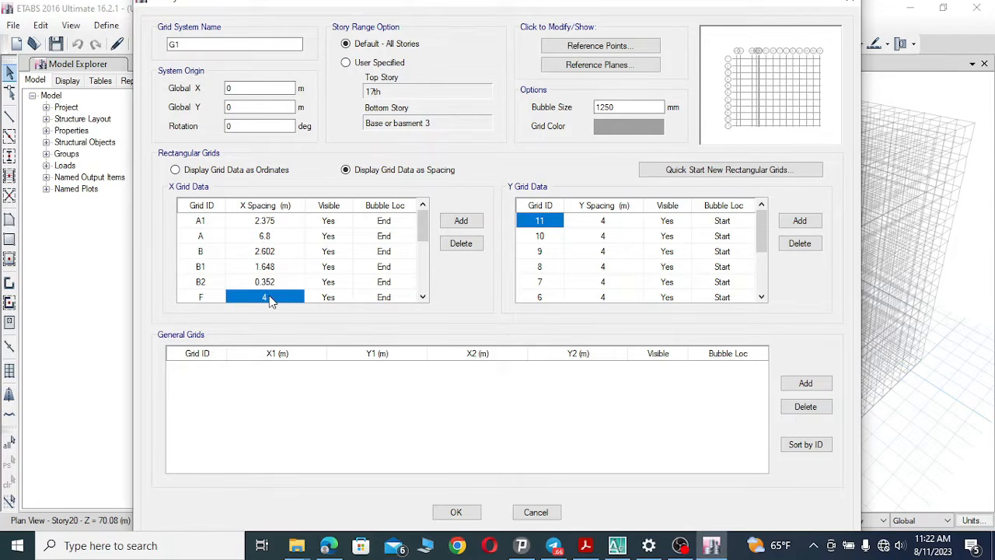
# Set the sixth X grid line's spacing to 2.8 m and rename it B3, matching the drawing.
pyautogui.click(617, 545)
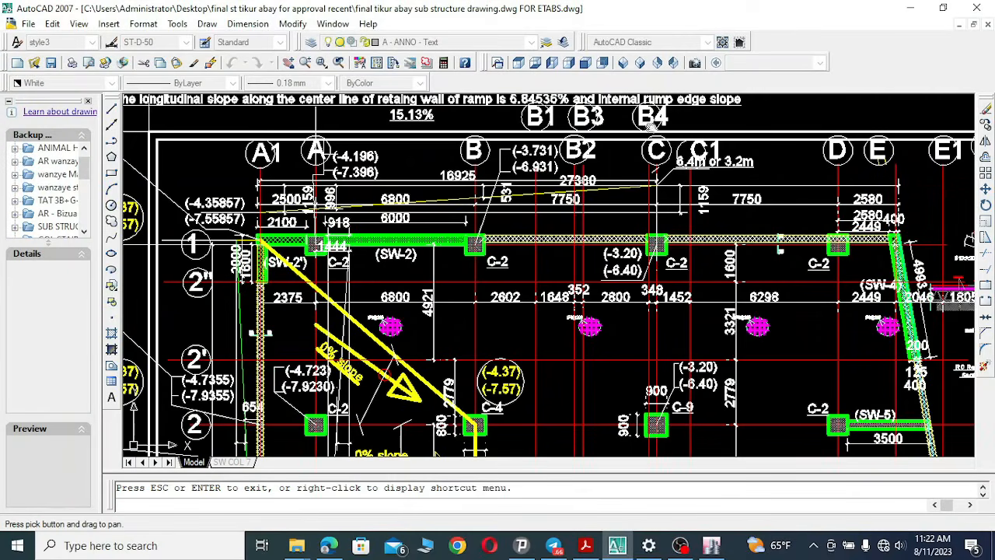
pyautogui.moveTo(610, 203); pyautogui.dragTo(580, 244)
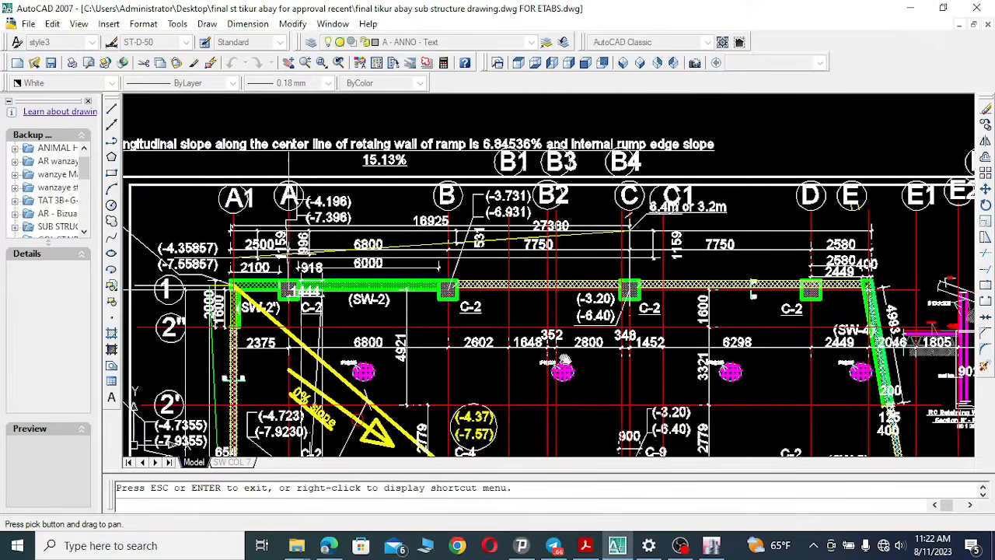
pyautogui.click(619, 545)
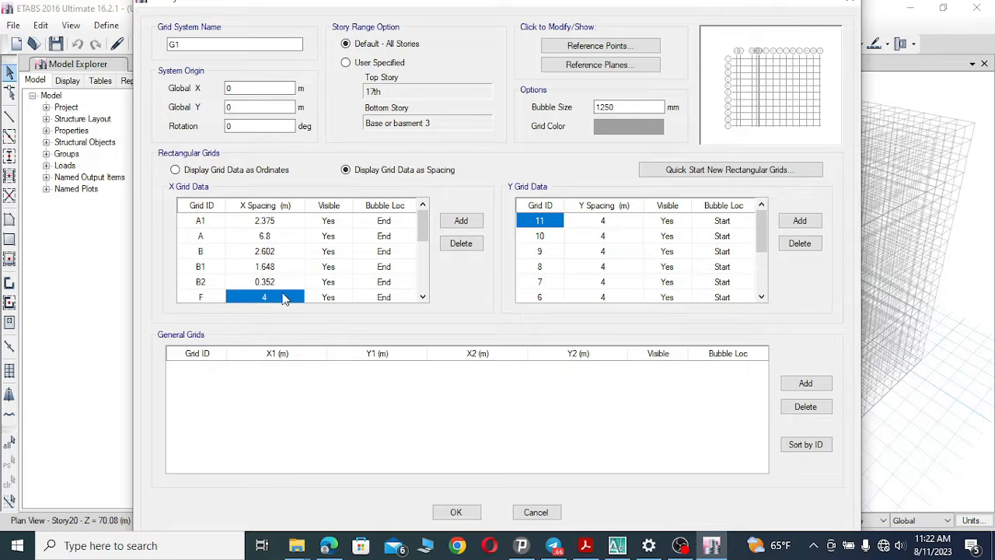
pyautogui.click(272, 299)
pyautogui.click(204, 296)
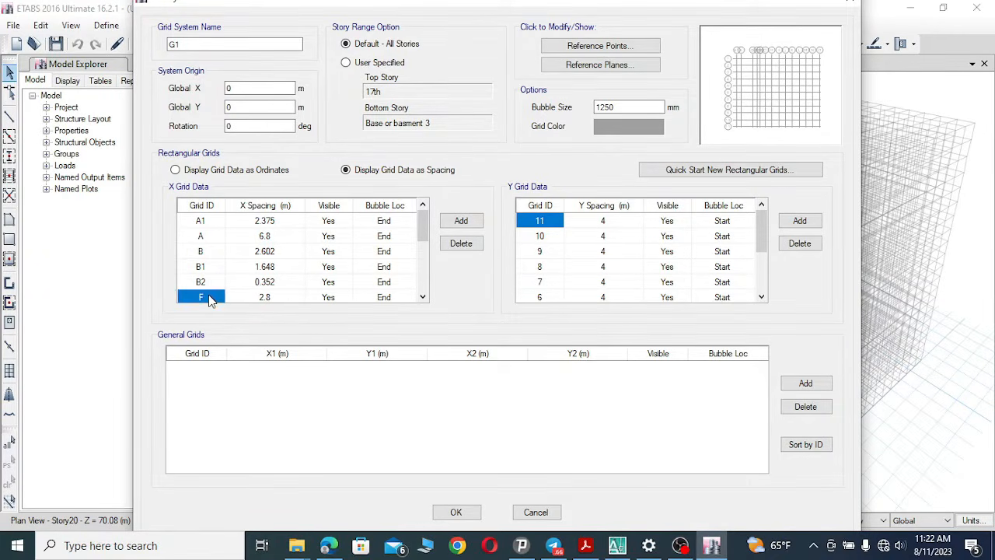
pyautogui.click(209, 296)
pyautogui.click(424, 297)
pyautogui.click(424, 297)
pyautogui.click(424, 297)
# Set the seventh X grid line's spacing to 0.348 m and rename it B4 after checking the drawing's dimensions.
pyautogui.click(202, 267)
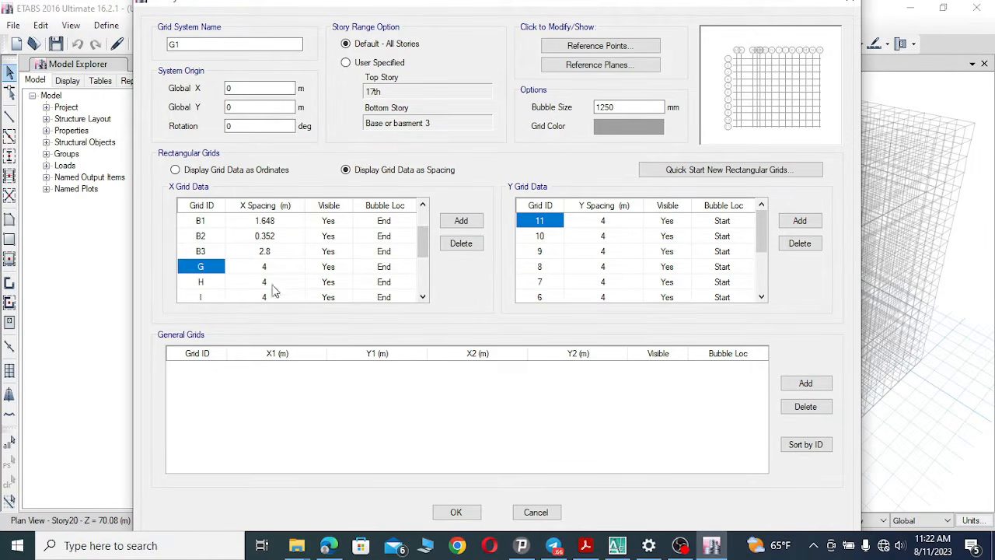
pyautogui.click(617, 545)
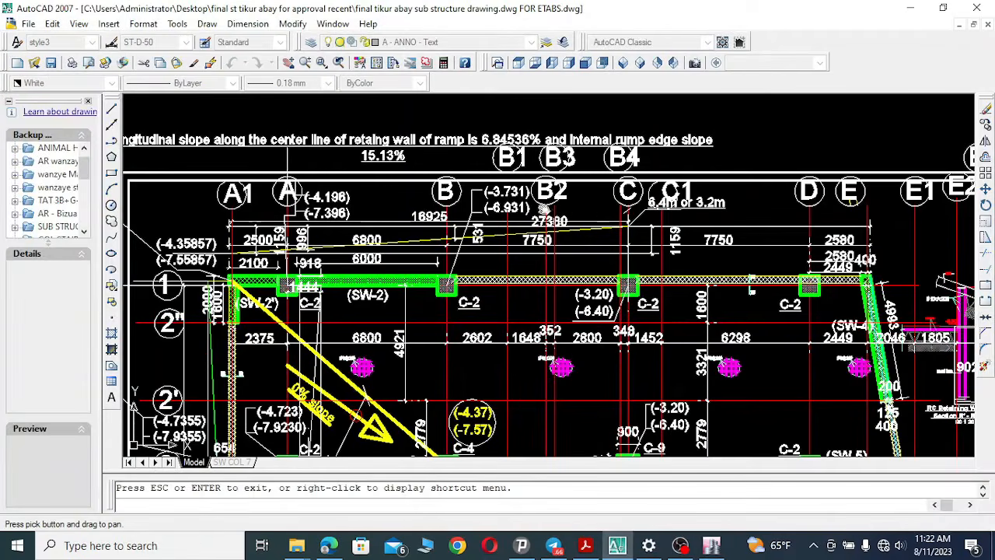
pyautogui.moveTo(659, 235); pyautogui.dragTo(623, 219)
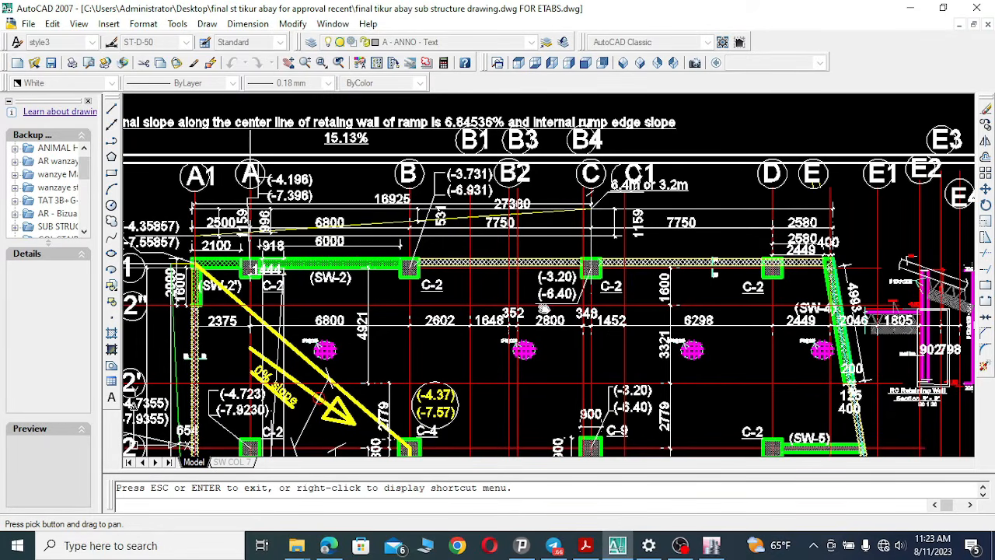
pyautogui.scroll(3, 589, 314)
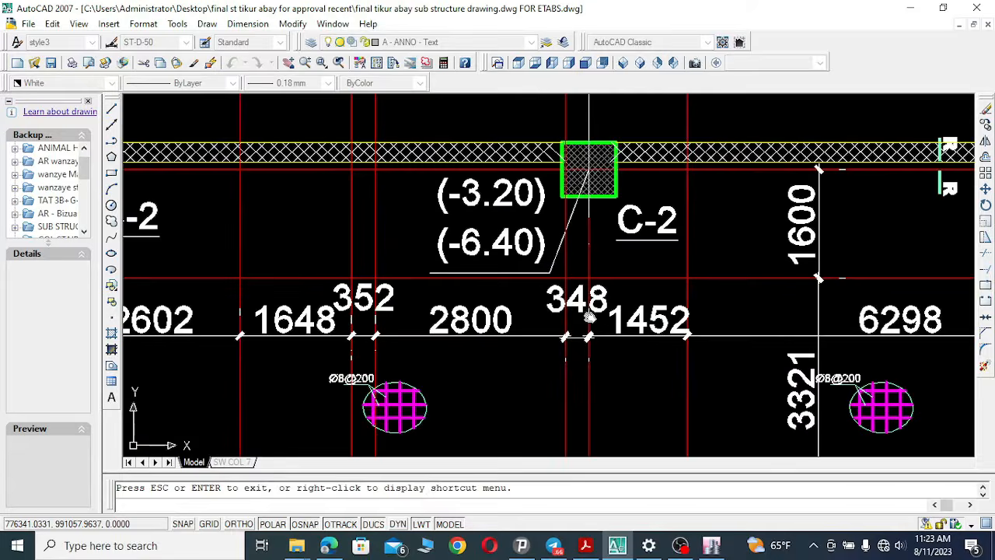
pyautogui.scroll(-1, 589, 315)
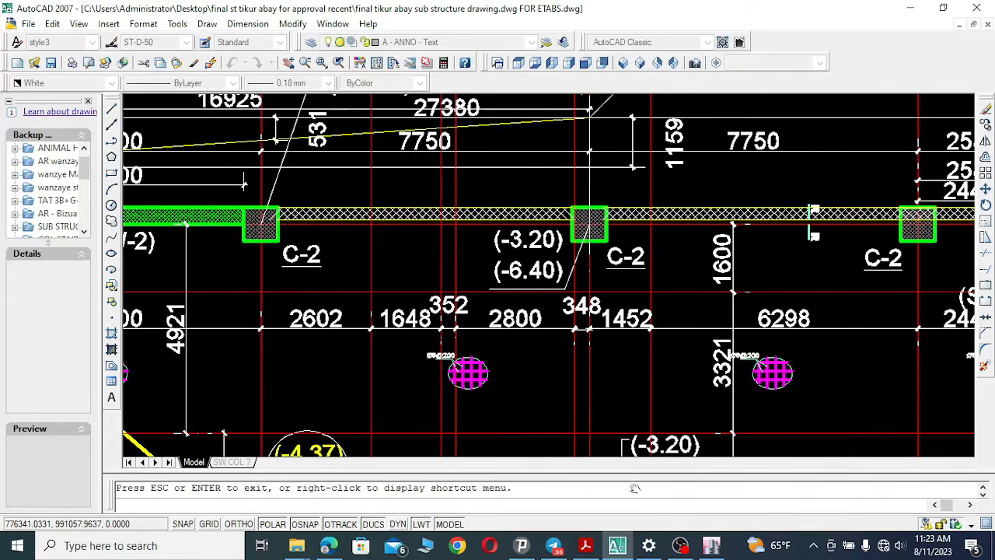
pyautogui.scroll(-2, 591, 317)
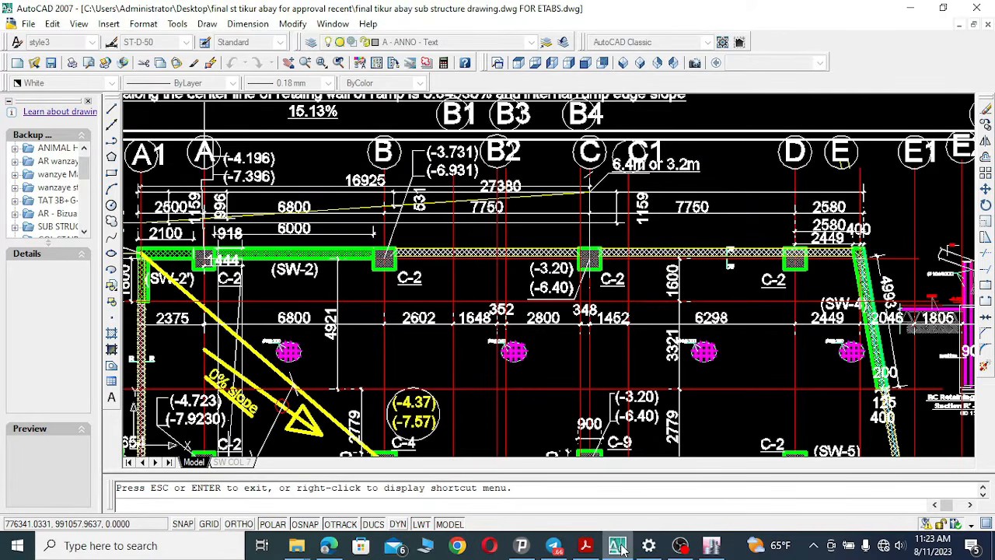
pyautogui.click(619, 547)
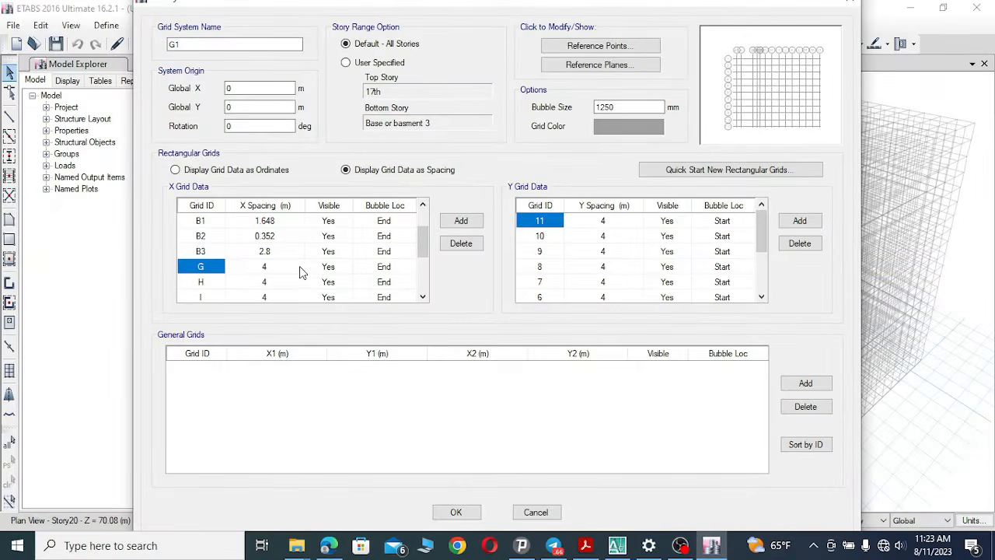
pyautogui.click(263, 268)
pyautogui.click(273, 266)
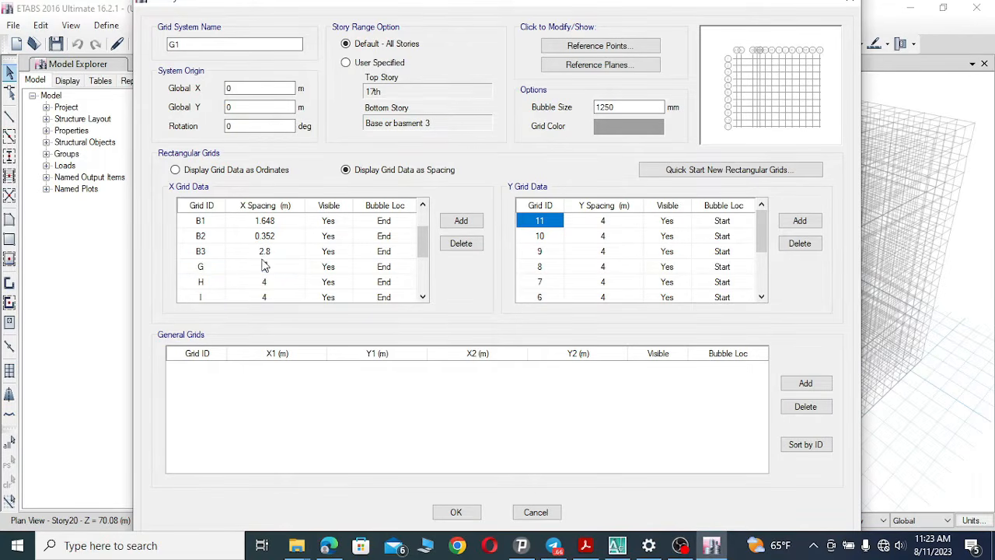
pyautogui.write('0.348')
pyautogui.click(200, 268)
pyautogui.click(209, 266)
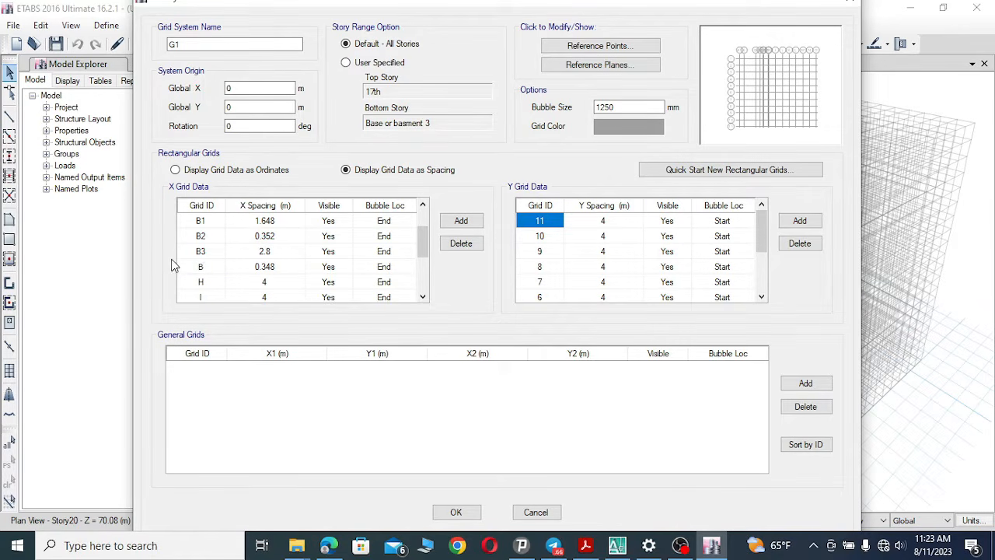
# Set the eighth X grid line's spacing to 1.452 m and rename it C.
pyautogui.click(201, 281)
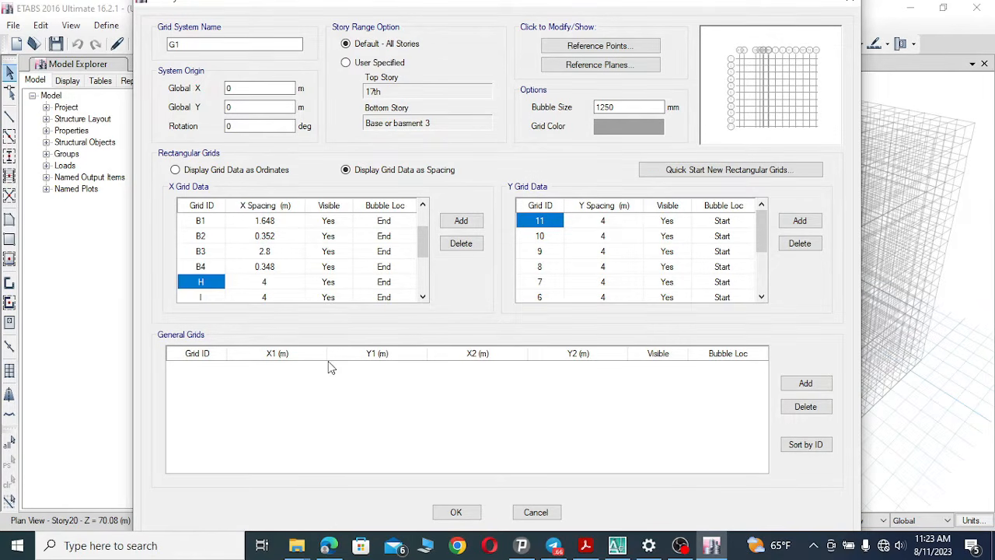
pyautogui.click(616, 546)
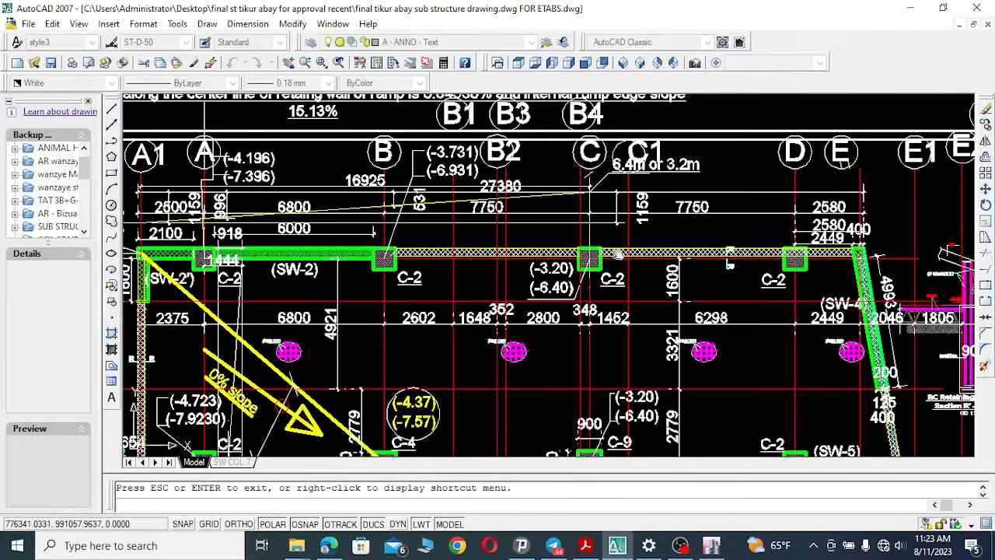
pyautogui.moveTo(619, 216); pyautogui.dragTo(586, 212)
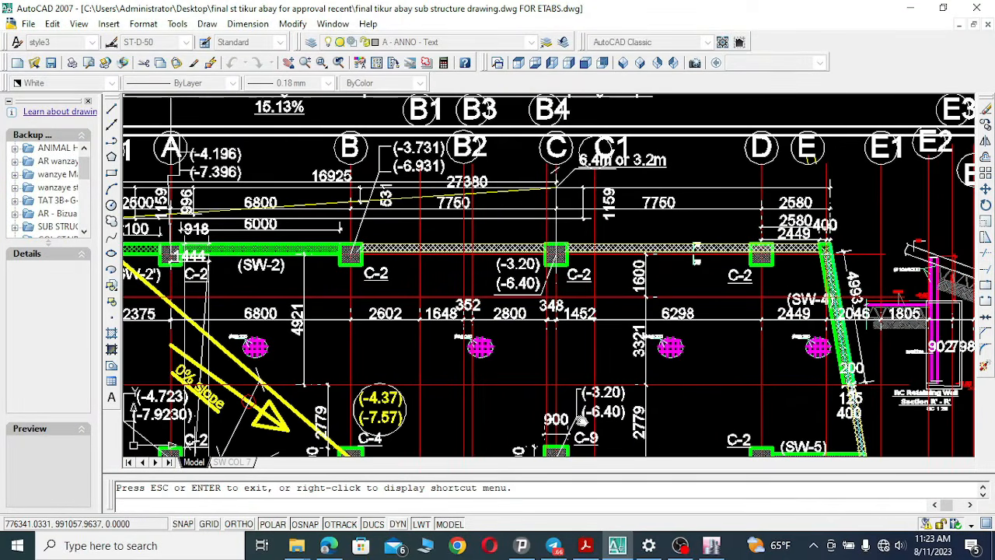
pyautogui.click(623, 548)
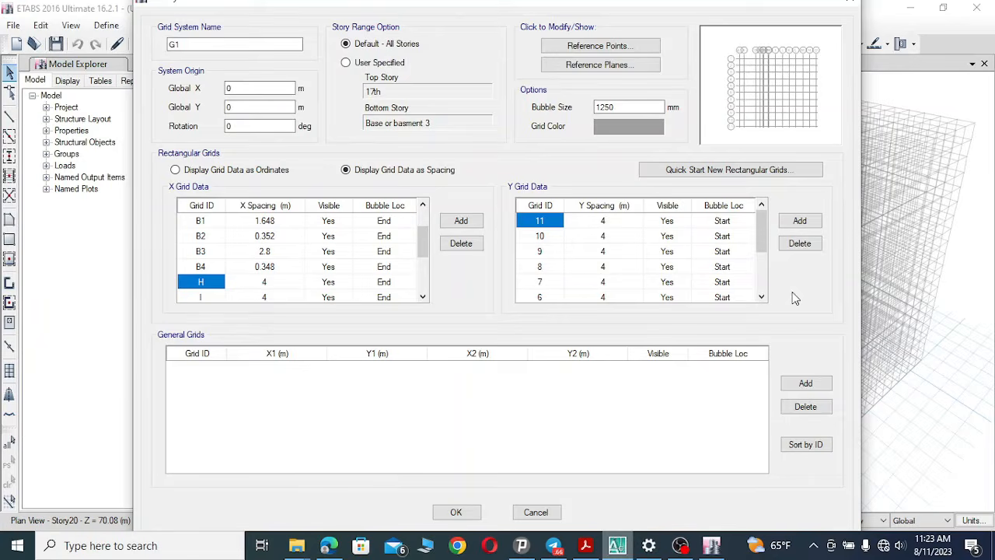
pyautogui.click(274, 283)
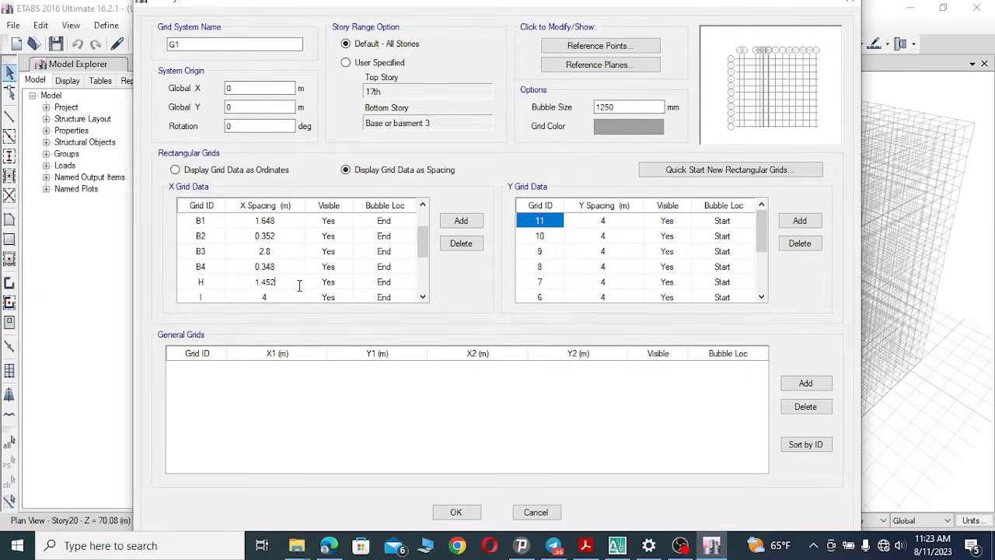
pyautogui.click(210, 283)
pyautogui.click(212, 281)
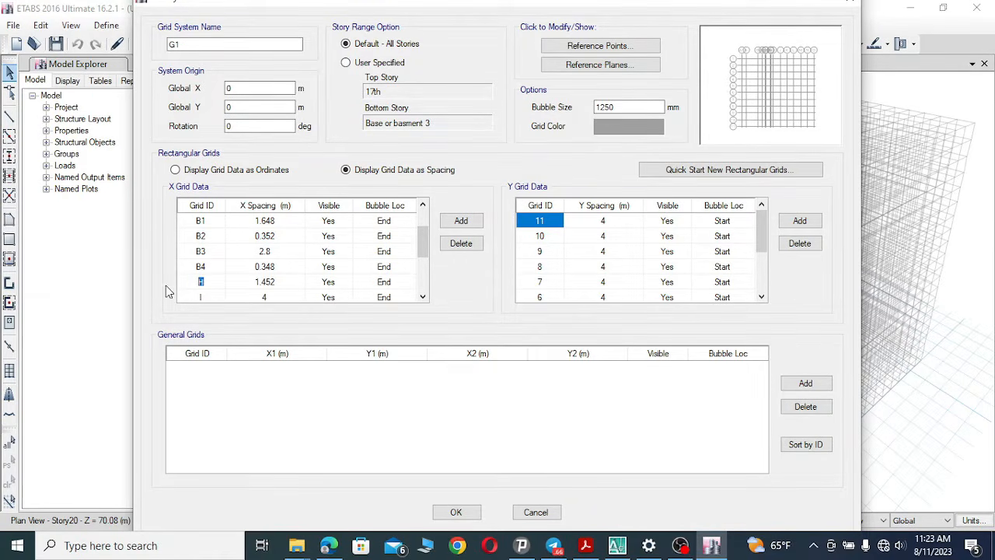
pyautogui.click(217, 302)
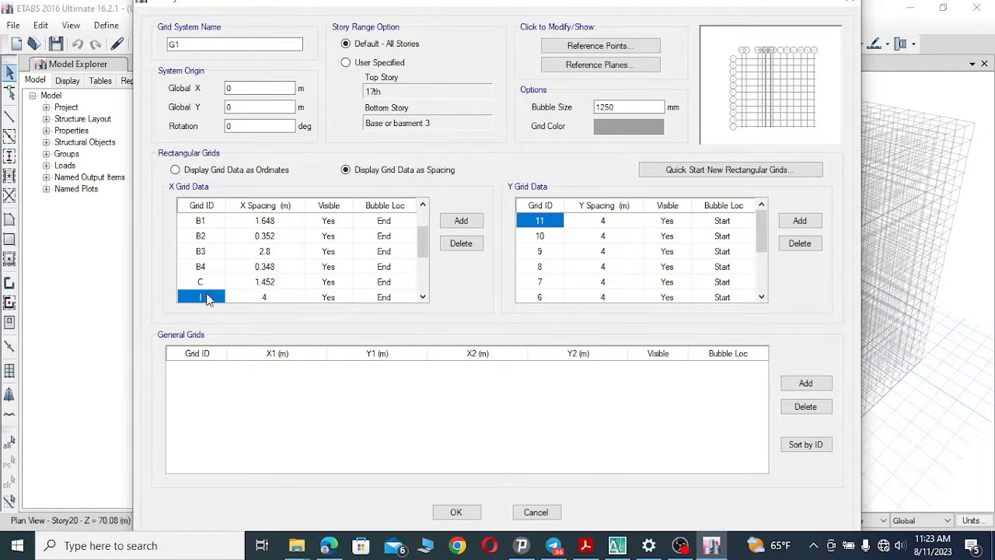
# Set the ninth X grid line's spacing to 6.298 m and rename it C1.
pyautogui.click(616, 546)
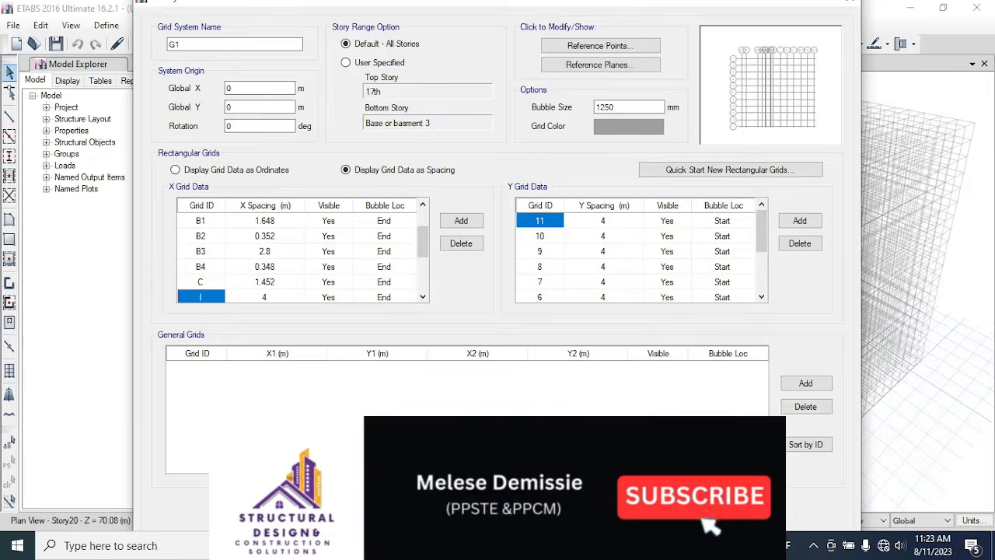
pyautogui.click(268, 297)
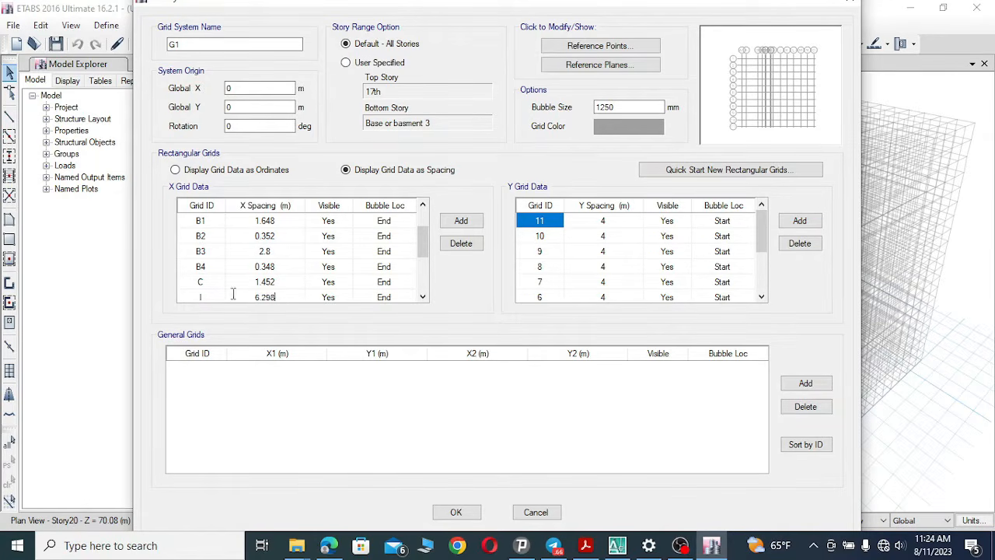
pyautogui.click(199, 297)
pyautogui.click(207, 297)
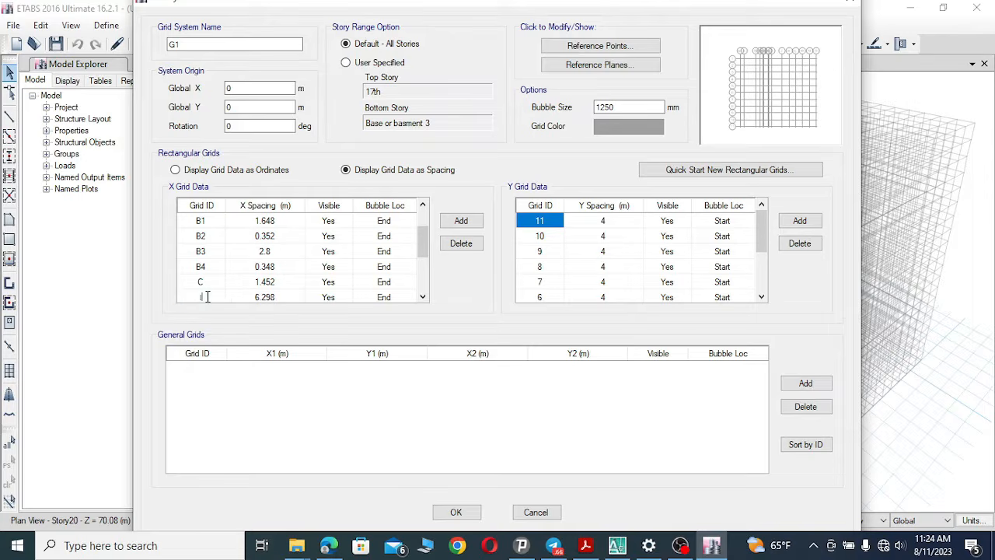
pyautogui.click(616, 547)
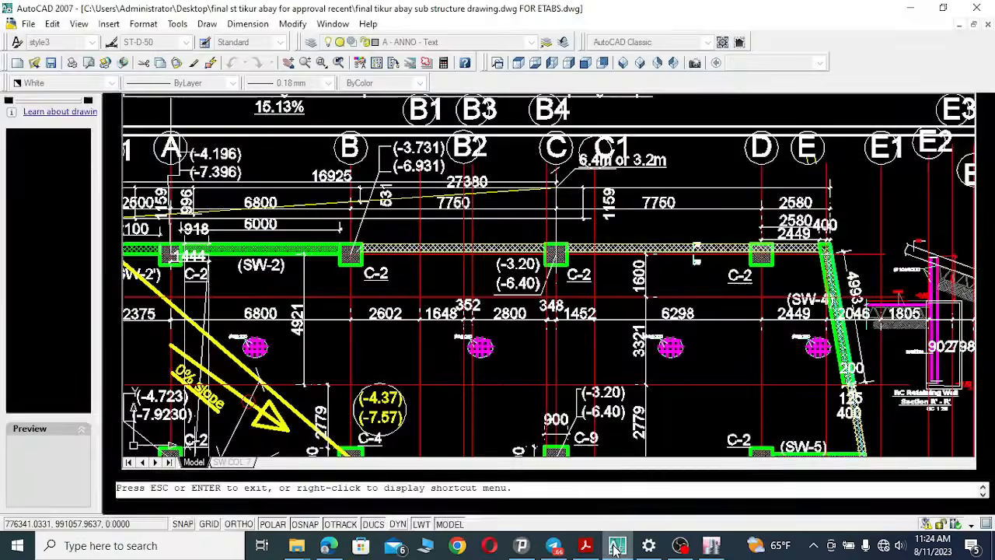
pyautogui.click(616, 546)
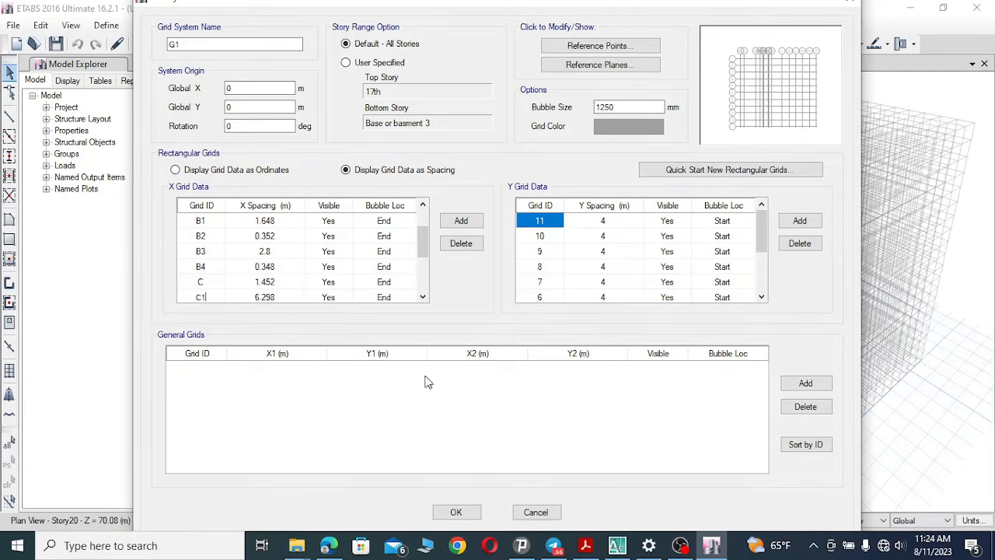
pyautogui.click(422, 299)
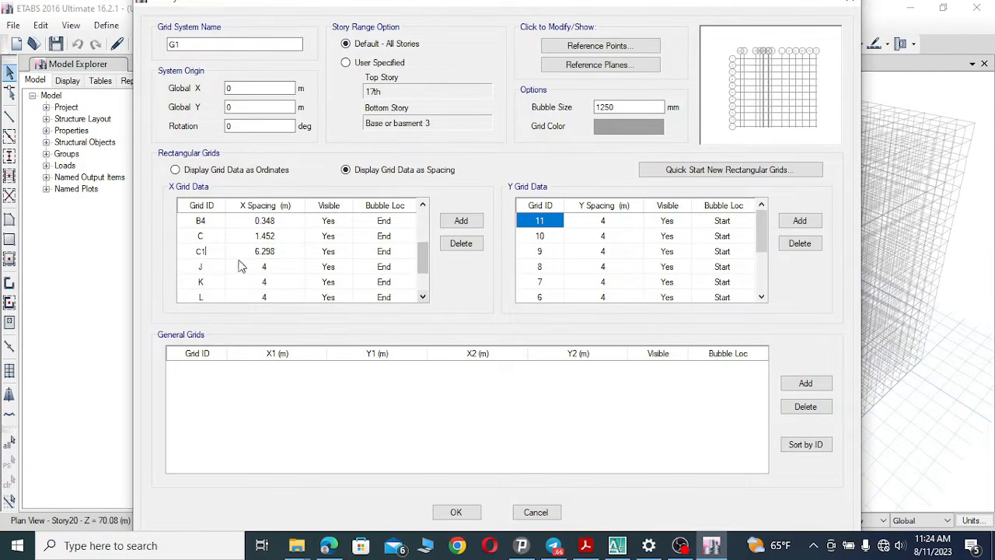
# Set the tenth X grid line's spacing to 2.449 m and rename it D, matching the drawing's dimensions.
pyautogui.click(204, 269)
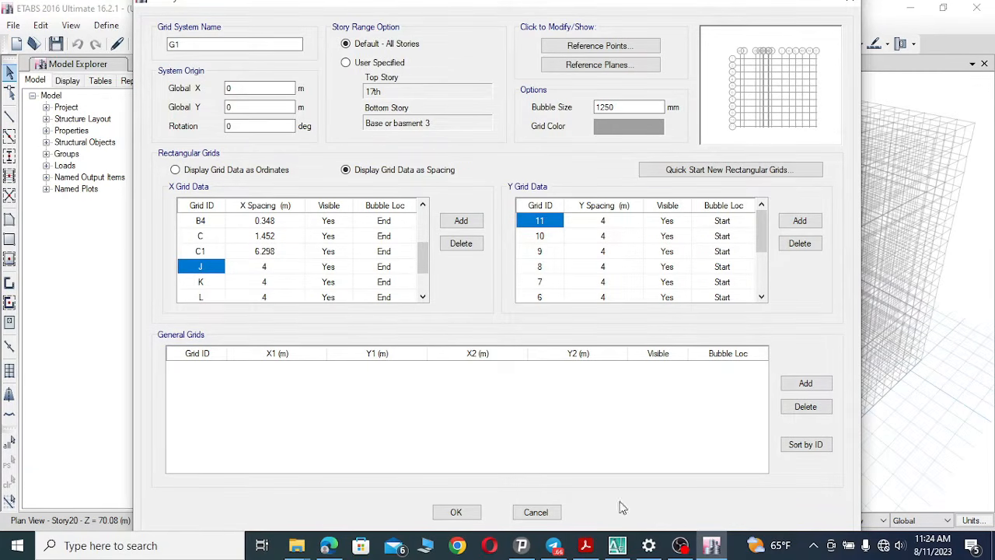
pyautogui.click(617, 546)
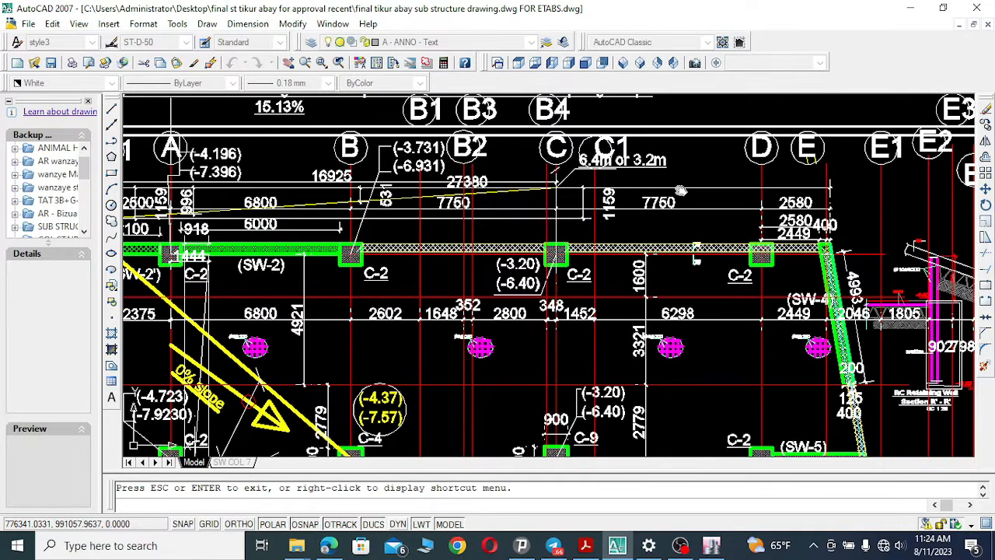
pyautogui.moveTo(678, 191); pyautogui.dragTo(591, 194)
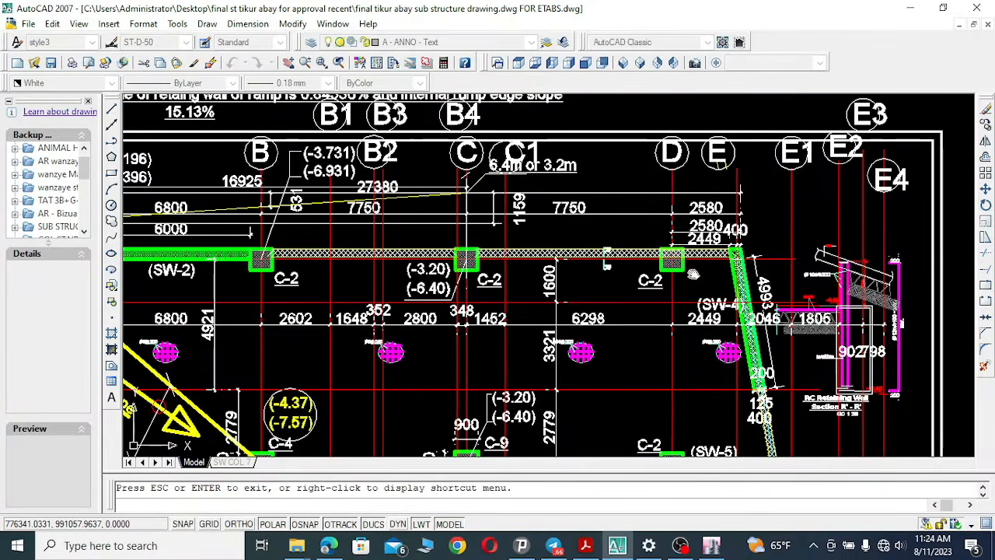
pyautogui.moveTo(692, 273); pyautogui.dragTo(681, 250)
pyautogui.moveTo(687, 344); pyautogui.dragTo(678, 329)
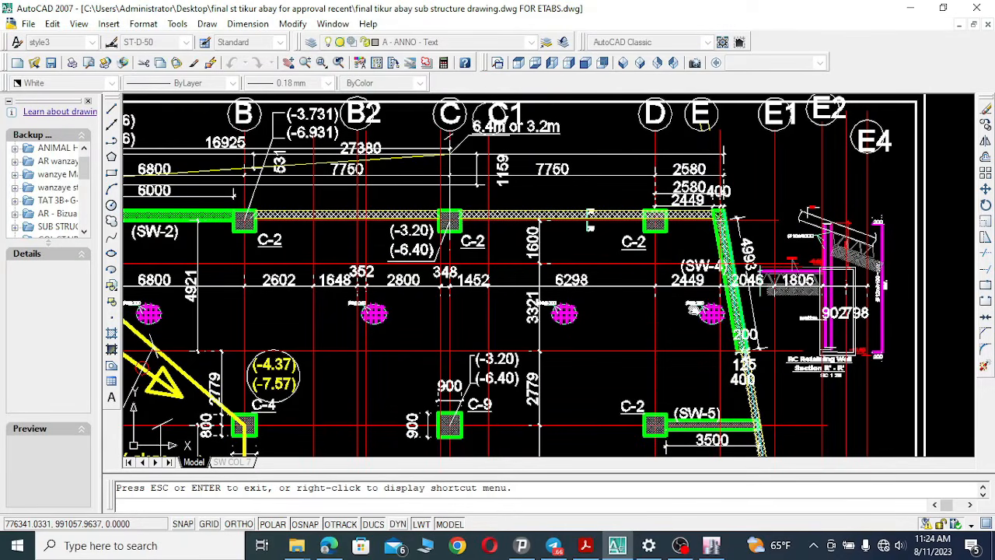
pyautogui.click(714, 547)
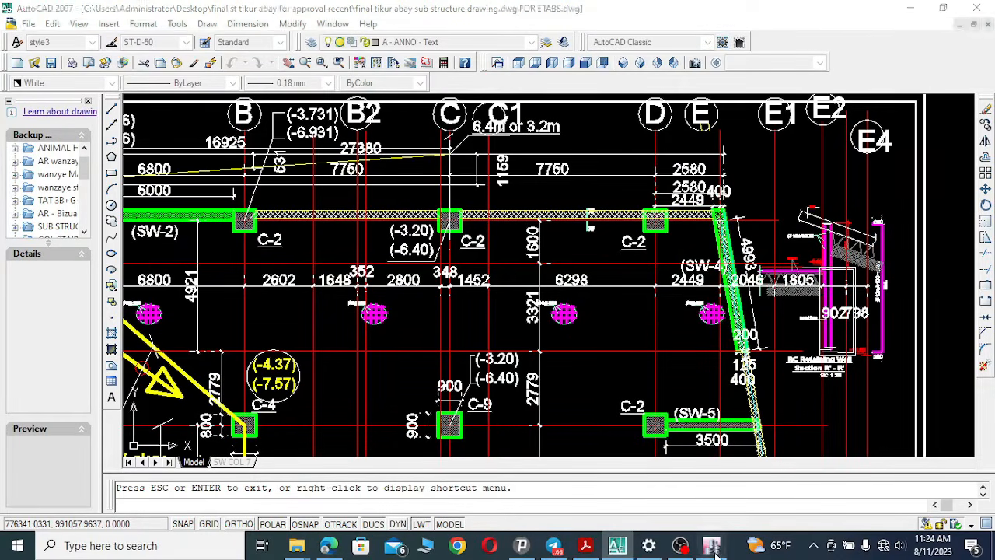
pyautogui.click(279, 269)
pyautogui.click(282, 266)
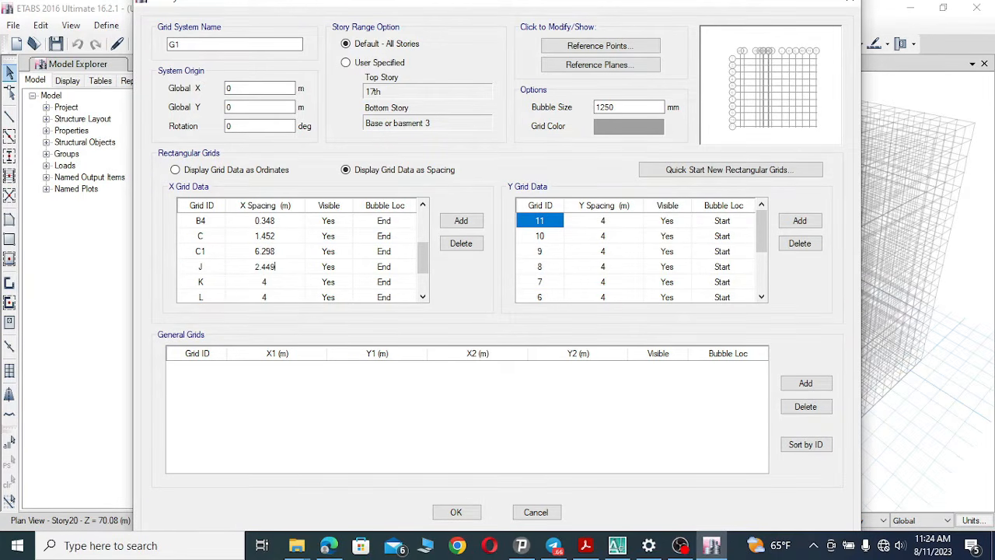
pyautogui.click(207, 270)
pyautogui.click(209, 267)
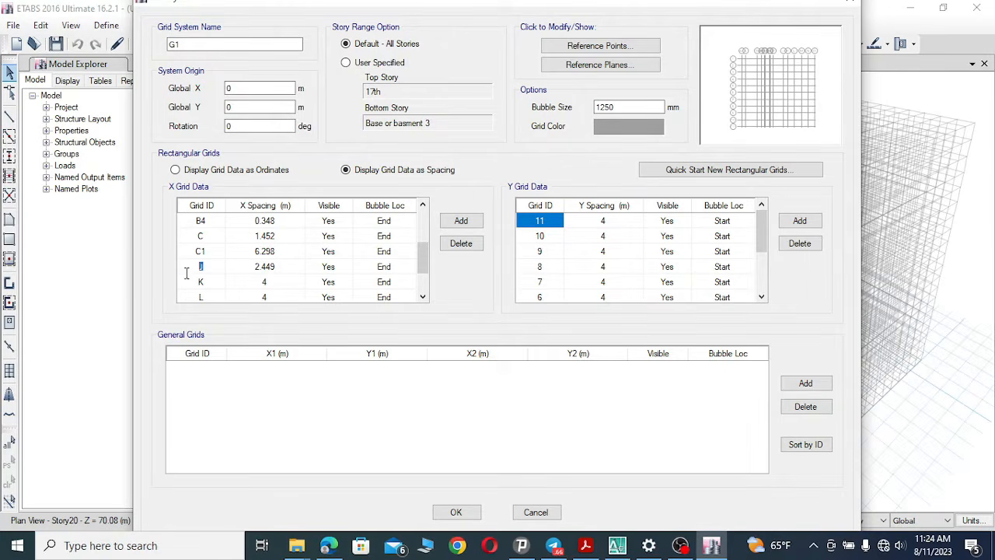
pyautogui.click(206, 284)
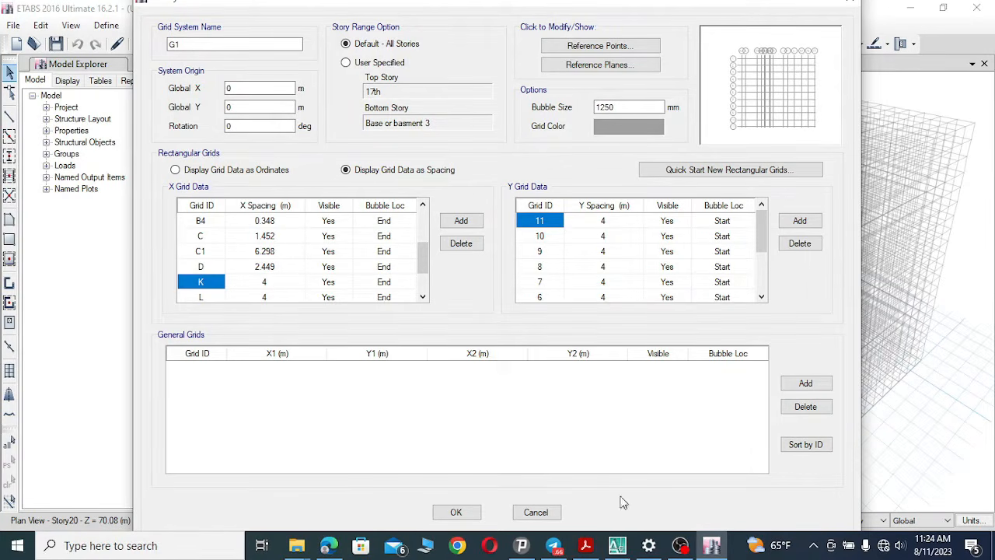
# Set the eleventh X grid line's spacing to 2.046 m and rename it E.
pyautogui.click(617, 545)
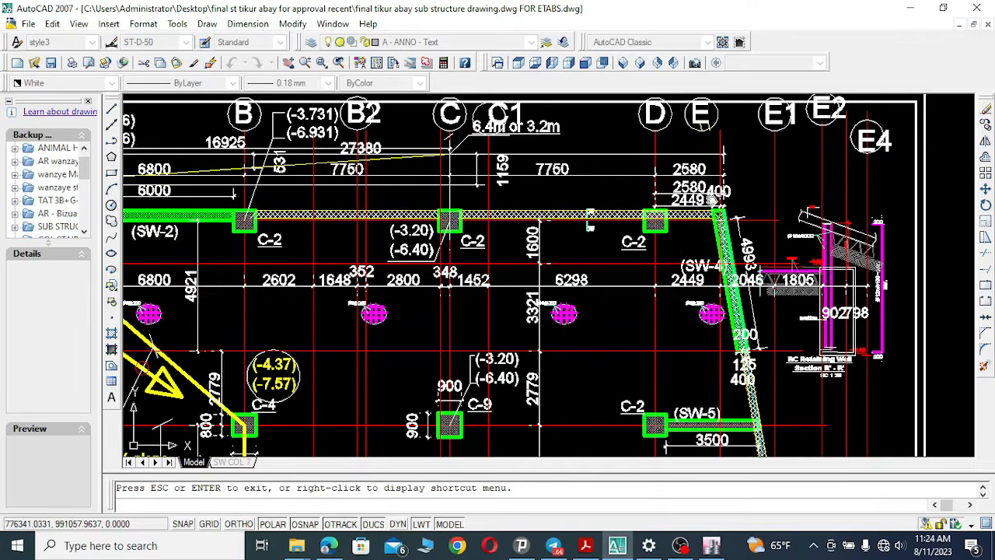
pyautogui.moveTo(712, 199)
pyautogui.mouseDown()
pyautogui.moveTo(606, 210)
pyautogui.moveTo(584, 236)
pyautogui.mouseUp()
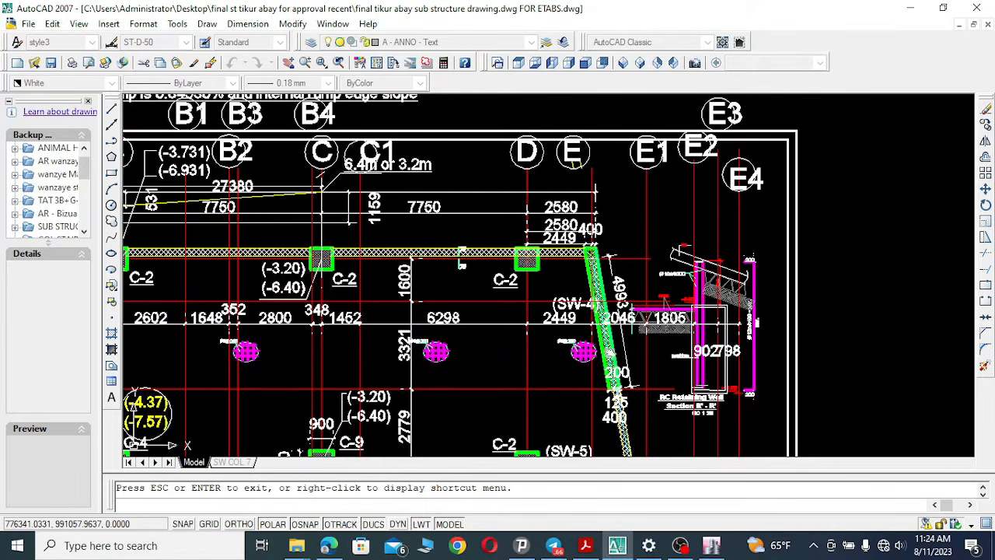
pyautogui.click(617, 545)
pyautogui.click(267, 282)
pyautogui.click(276, 283)
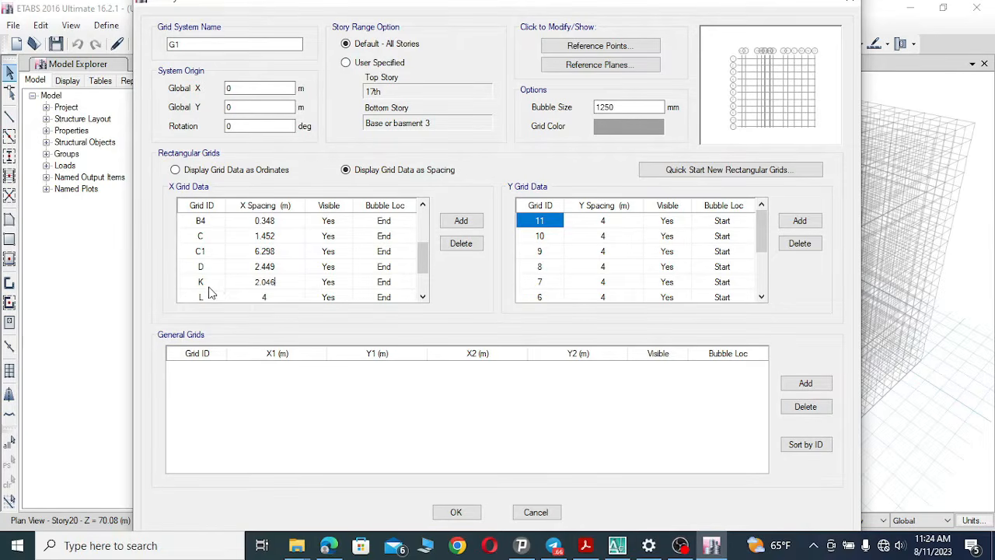
pyautogui.click(208, 284)
pyautogui.click(208, 281)
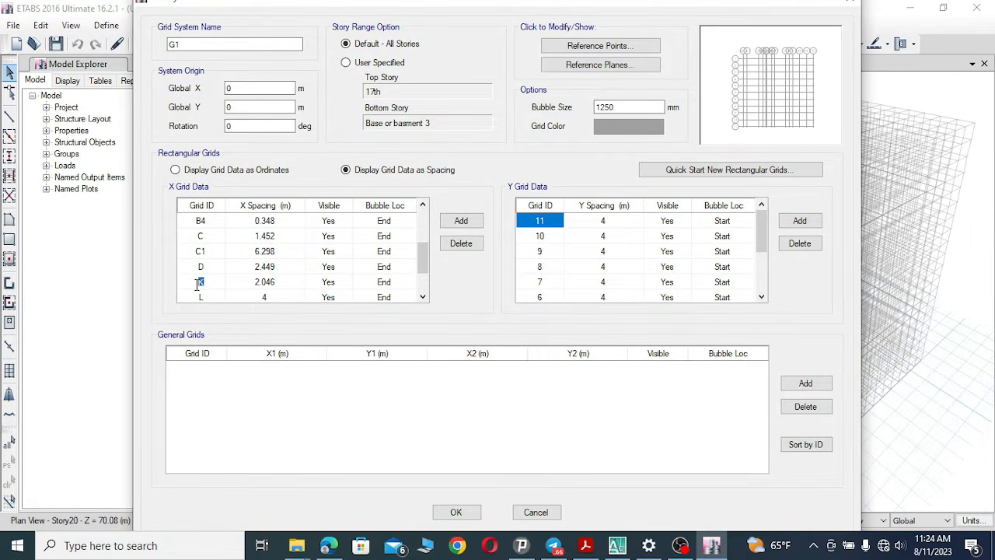
# Set the twelfth X grid line's spacing to 1.805 m and rename it E1 after checking the drawing.
pyautogui.click(616, 545)
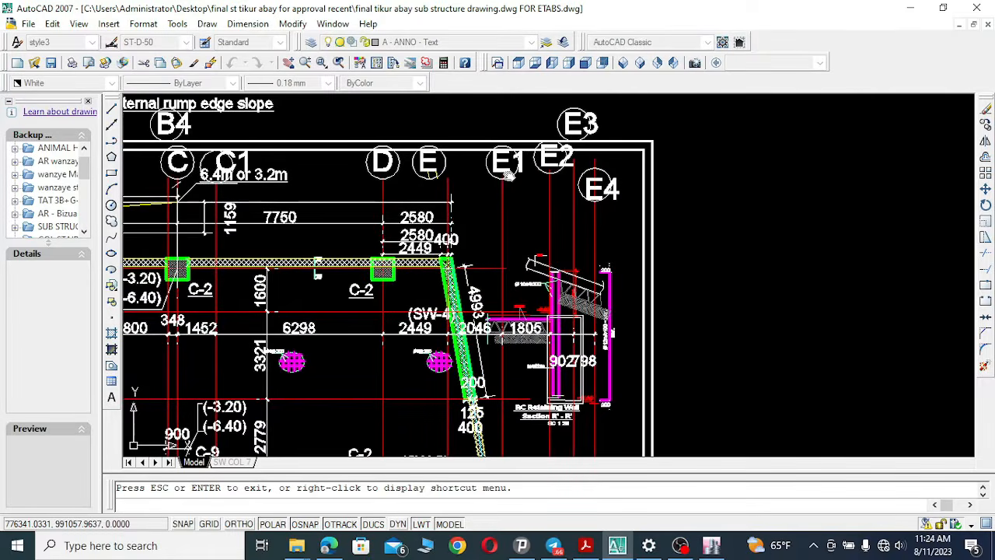
pyautogui.moveTo(523, 251); pyautogui.dragTo(523, 226)
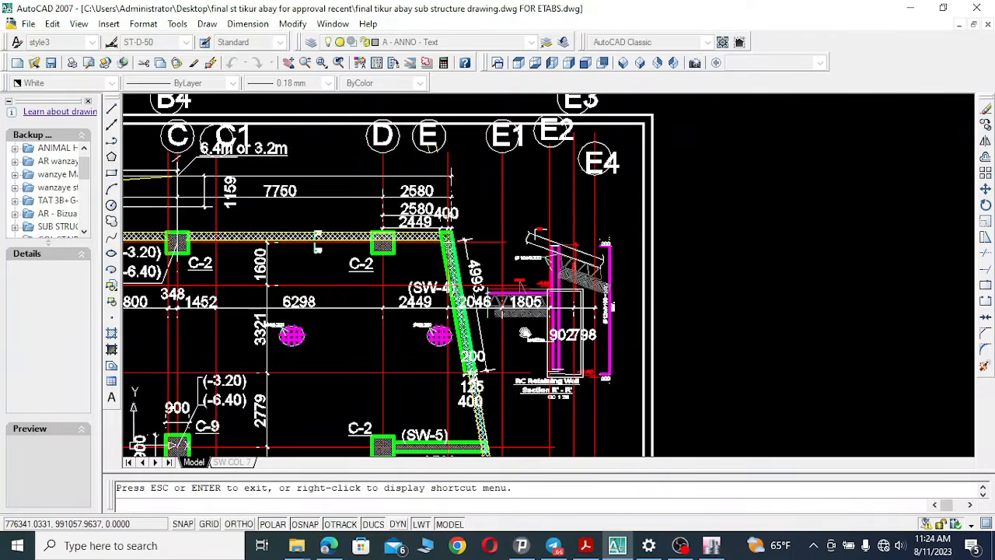
pyautogui.scroll(3, 526, 304)
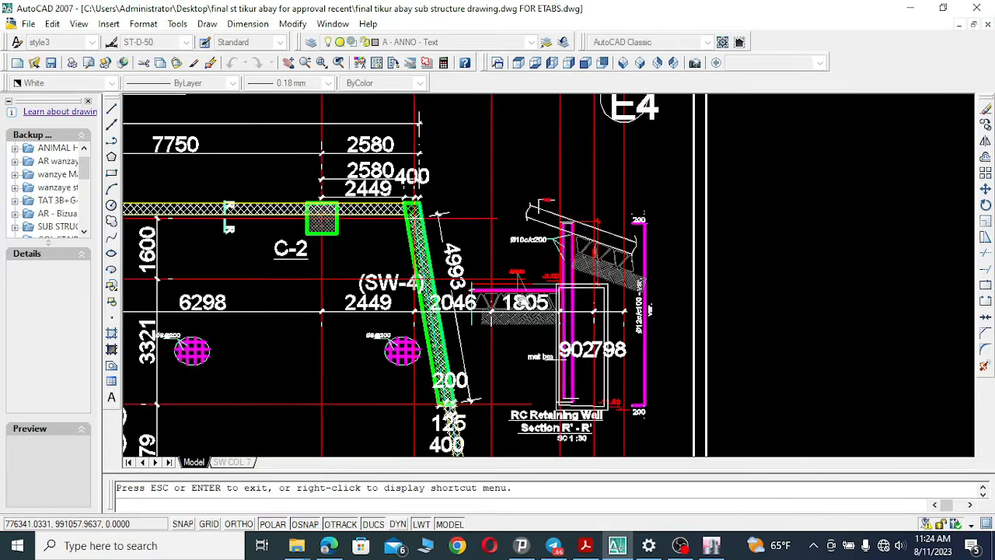
pyautogui.click(618, 546)
pyautogui.click(279, 297)
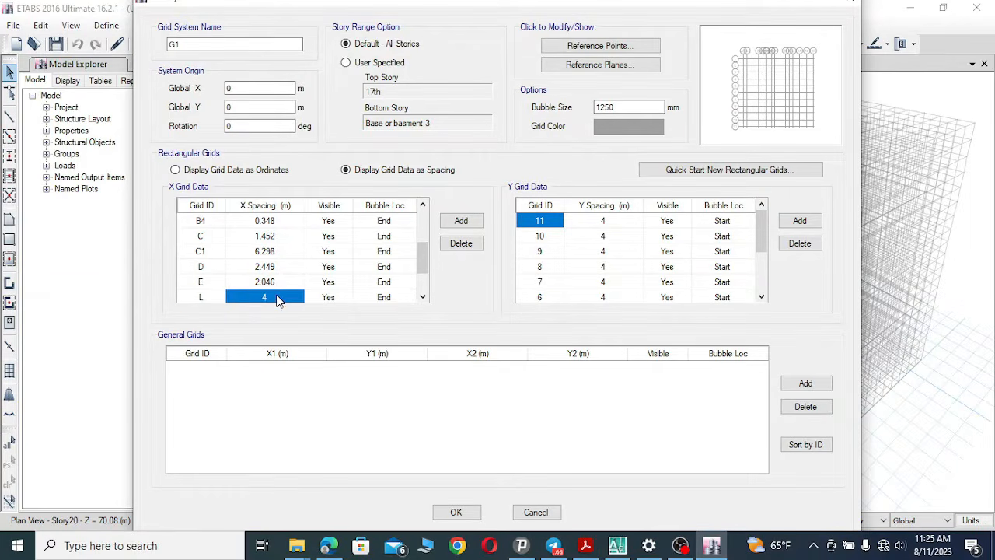
pyautogui.click(276, 296)
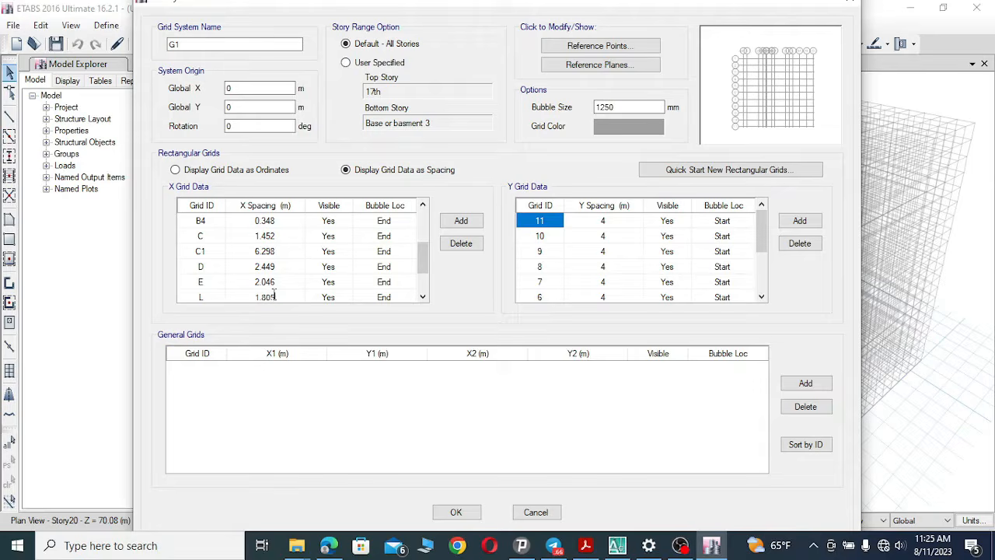
pyautogui.click(216, 301)
pyautogui.click(211, 297)
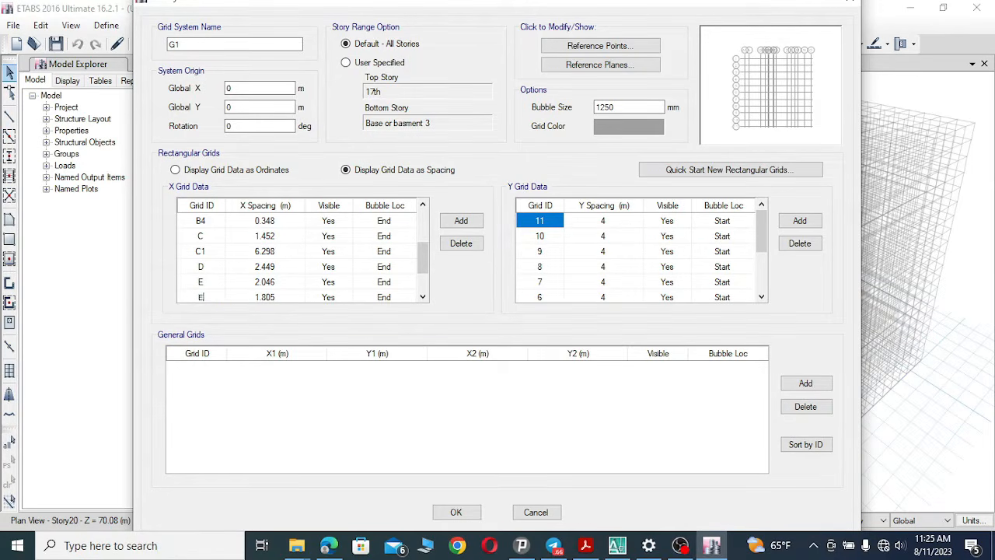
# Examine the drawing's dimensions between grid lines E1 and E2 on the substructure plan.
pyautogui.click(422, 297)
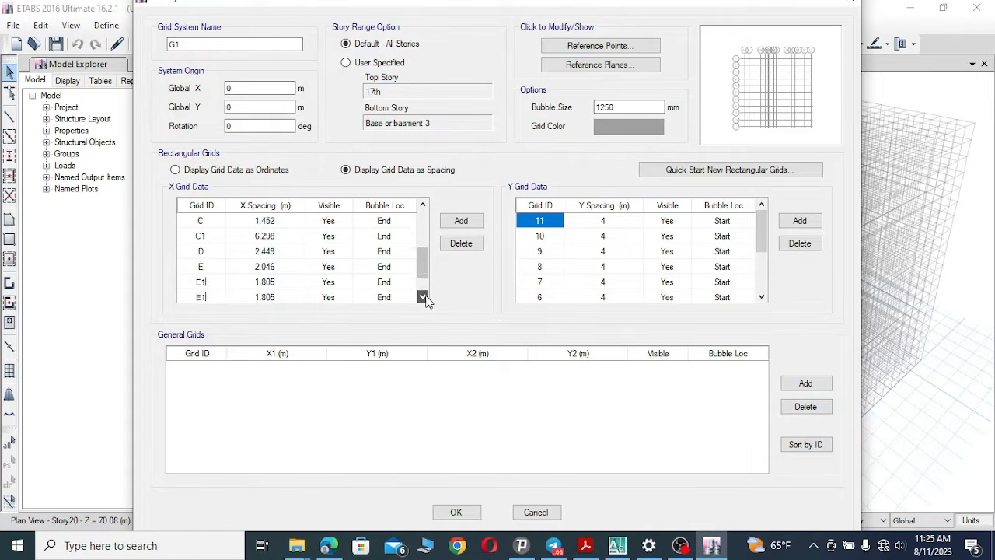
pyautogui.click(422, 297)
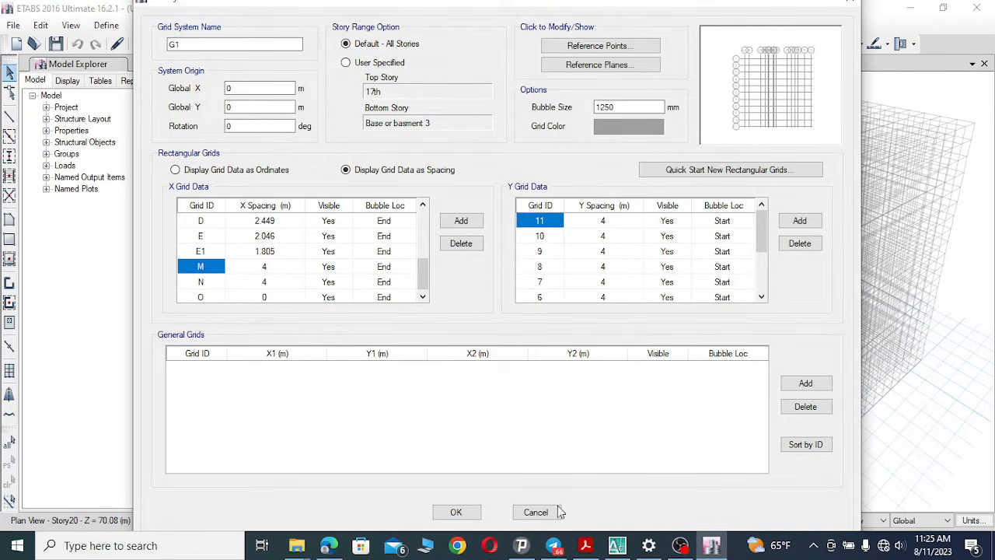
pyautogui.hotkey('alt', 'Tab')
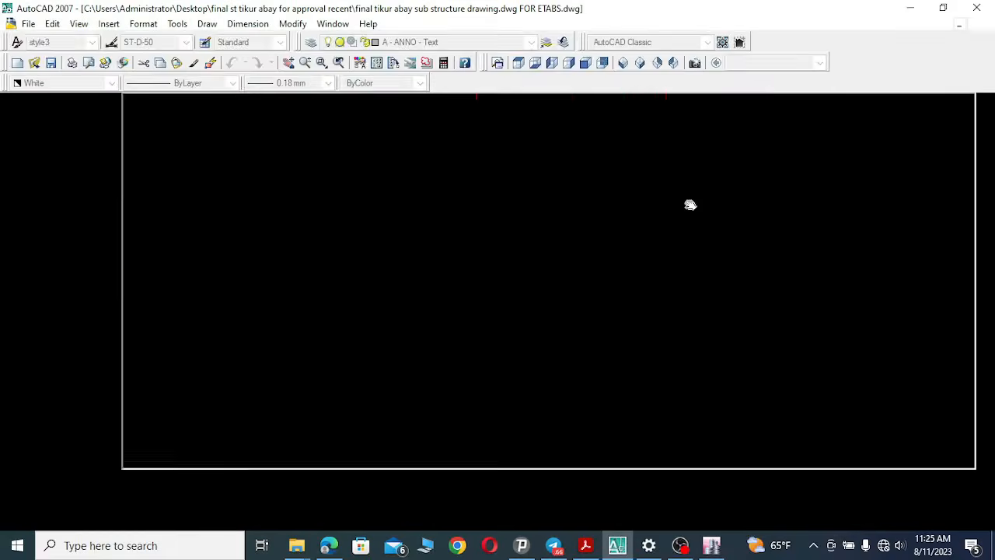
pyautogui.moveTo(464, 172)
pyautogui.mouseDown()
pyautogui.moveTo(496, 404)
pyautogui.moveTo(529, 362)
pyautogui.moveTo(474, 362)
pyautogui.mouseUp()
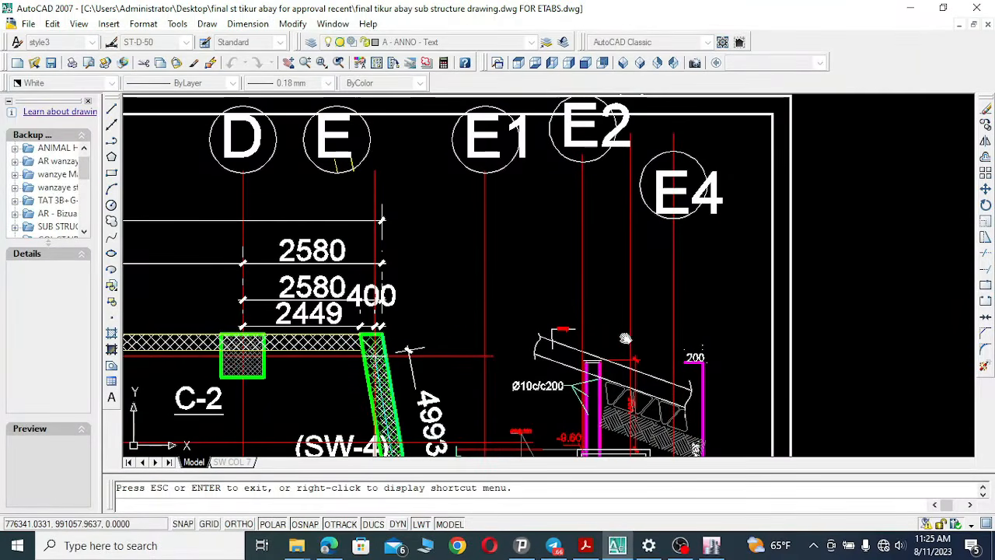
pyautogui.moveTo(625, 338); pyautogui.dragTo(616, 184)
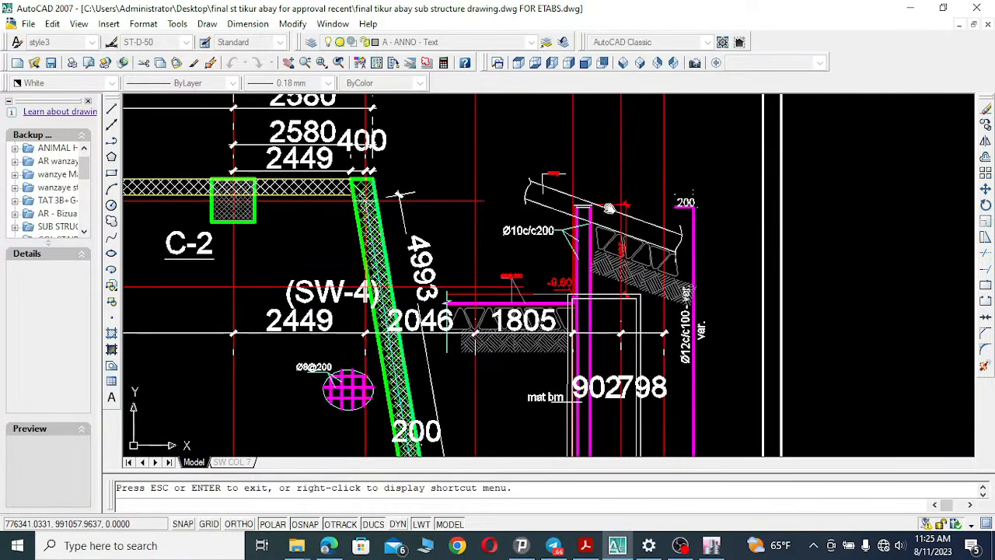
pyautogui.rightClick(607, 402)
pyautogui.click(626, 412)
pyautogui.scroll(3, 586, 386)
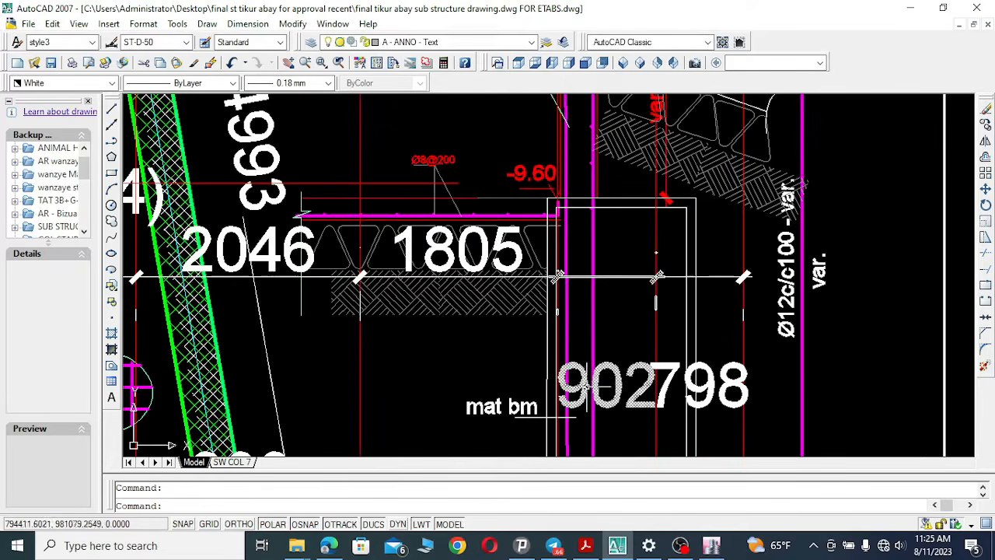
pyautogui.click(589, 382)
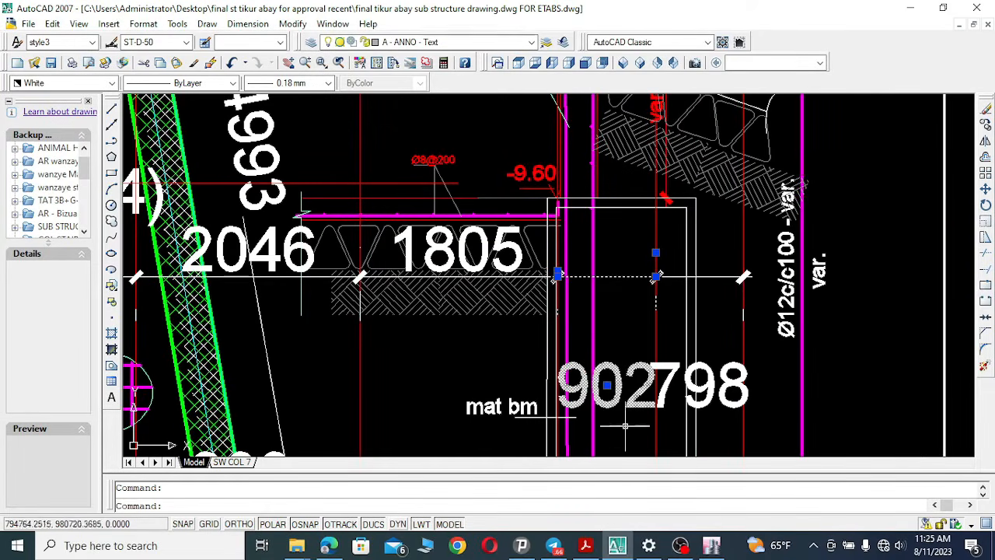
pyautogui.click(617, 545)
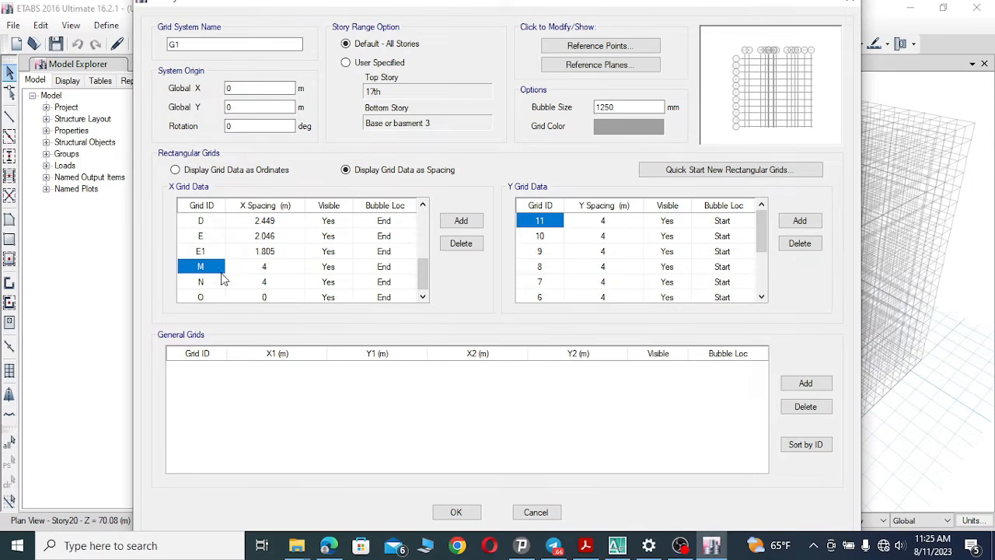
# Rename the thirteenth X grid line E2 and set its spacing to 0.902 m.
pyautogui.click(216, 266)
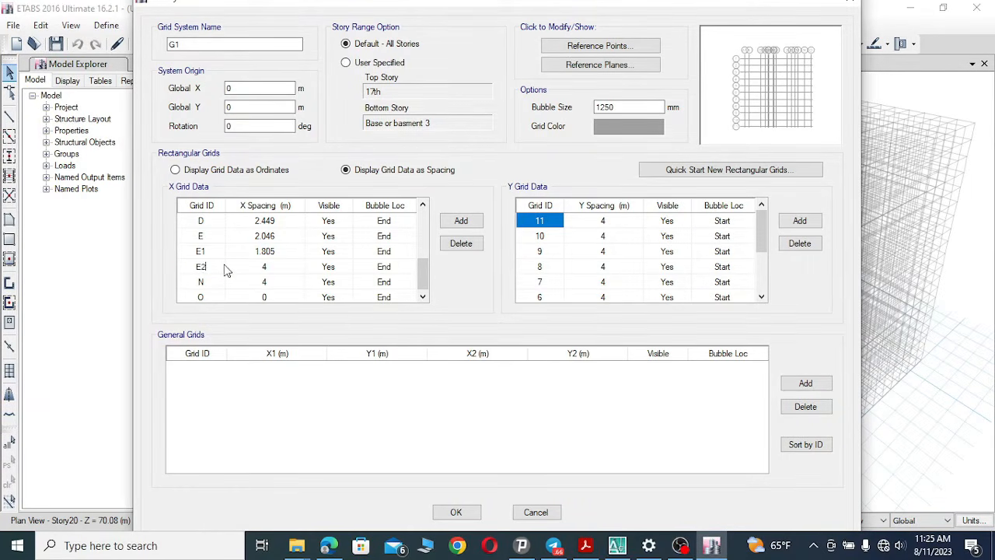
pyautogui.click(274, 266)
pyautogui.click(276, 265)
pyautogui.click(263, 285)
pyautogui.click(202, 284)
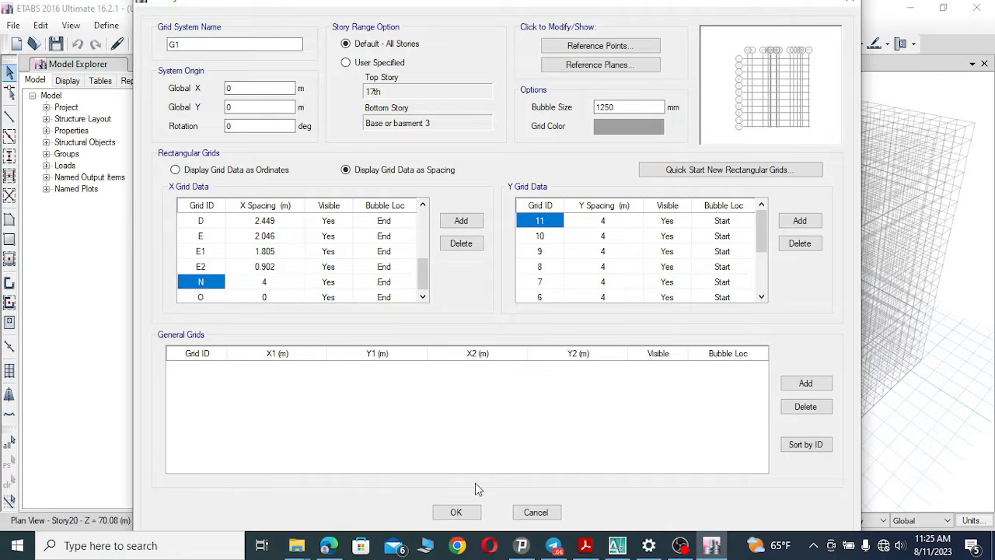
# Examine the retaining wall section's dimension following grid line E2 in the drawing.
pyautogui.click(617, 545)
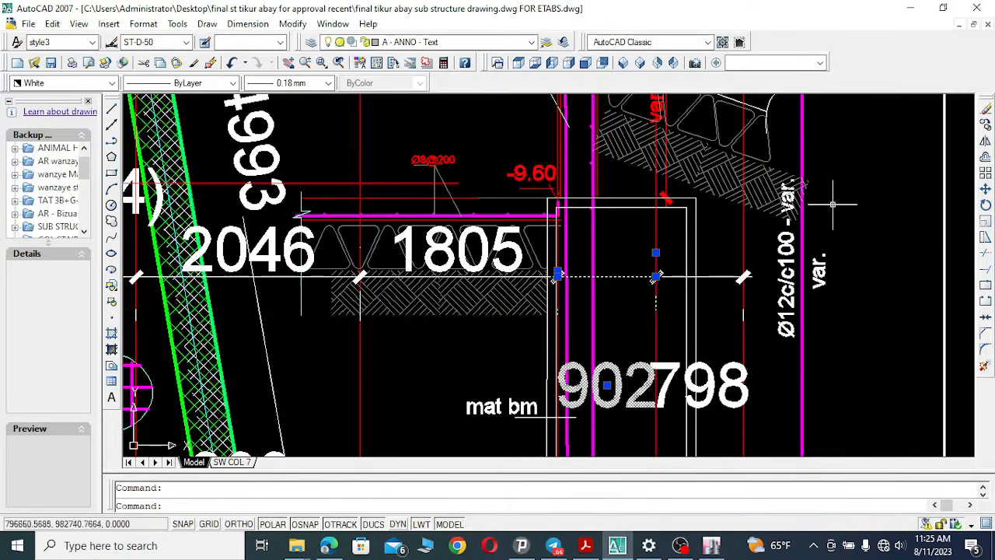
pyautogui.click(305, 62)
pyautogui.moveTo(681, 180); pyautogui.dragTo(620, 422)
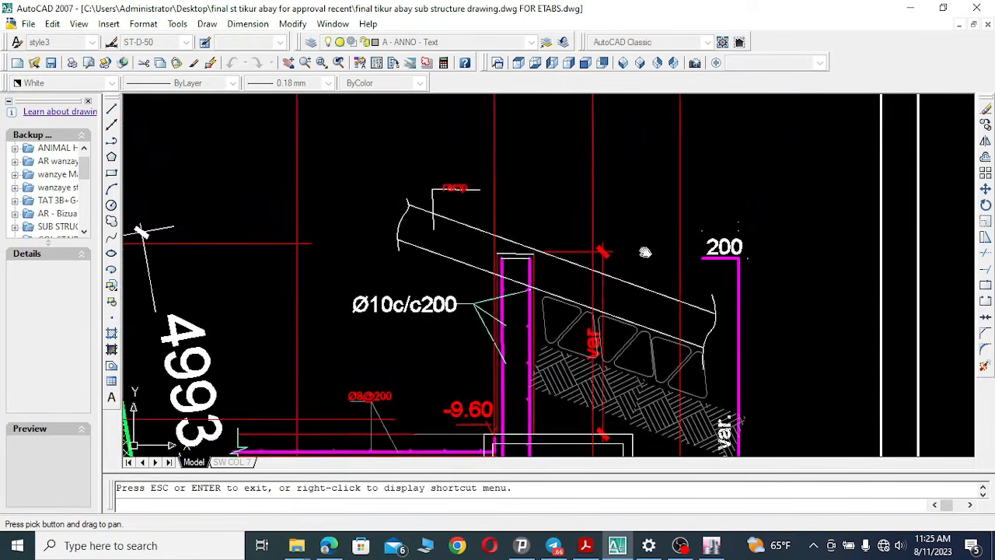
pyautogui.moveTo(645, 251); pyautogui.dragTo(611, 457)
pyautogui.moveTo(639, 230)
pyautogui.mouseDown()
pyautogui.moveTo(613, 433)
pyautogui.moveTo(626, 150)
pyautogui.mouseUp()
pyautogui.moveTo(649, 408); pyautogui.dragTo(640, 161)
pyautogui.moveTo(656, 342); pyautogui.dragTo(657, 171)
pyautogui.rightClick(585, 368)
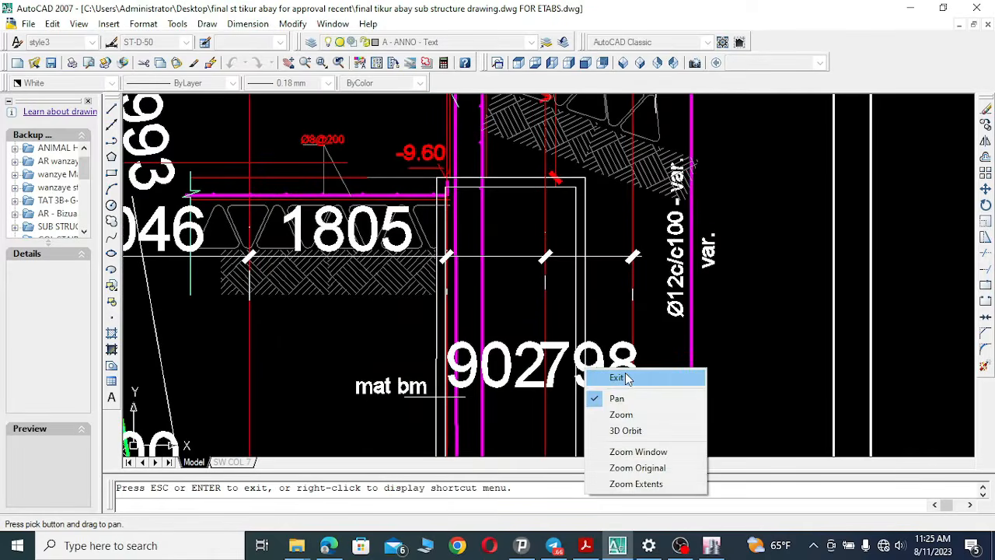
pyautogui.click(619, 380)
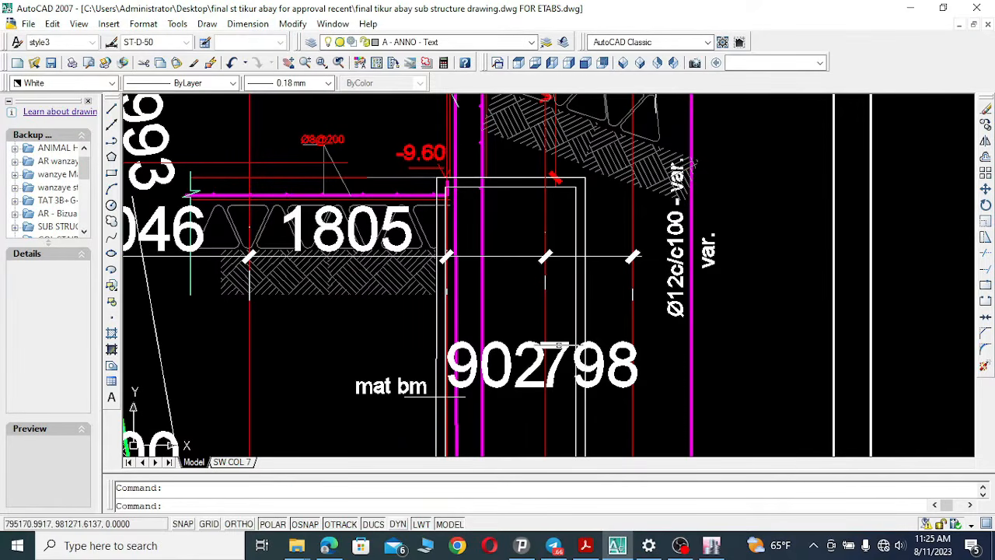
pyautogui.click(556, 342)
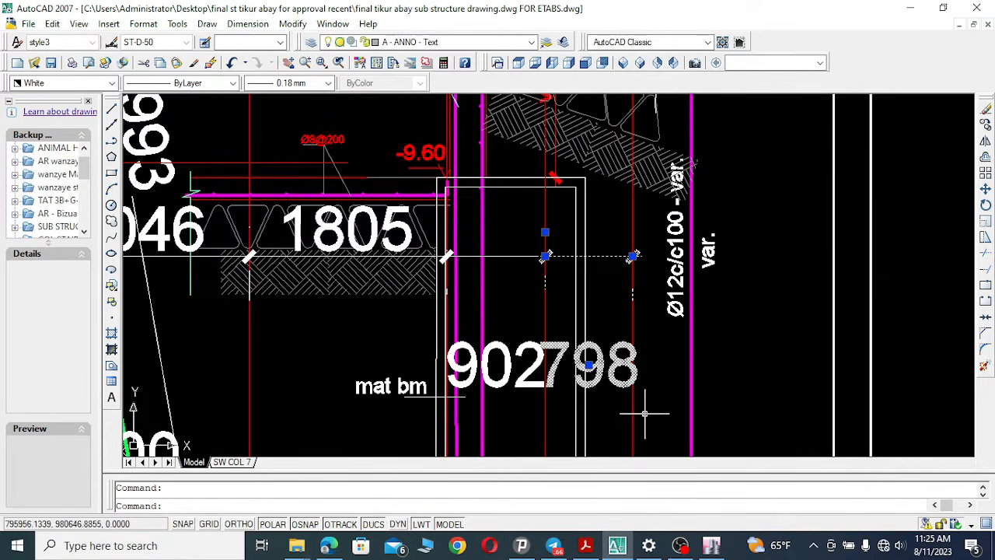
# Set the fourteenth X grid line's spacing to 0.798 m and rename it E3.
pyautogui.click(712, 545)
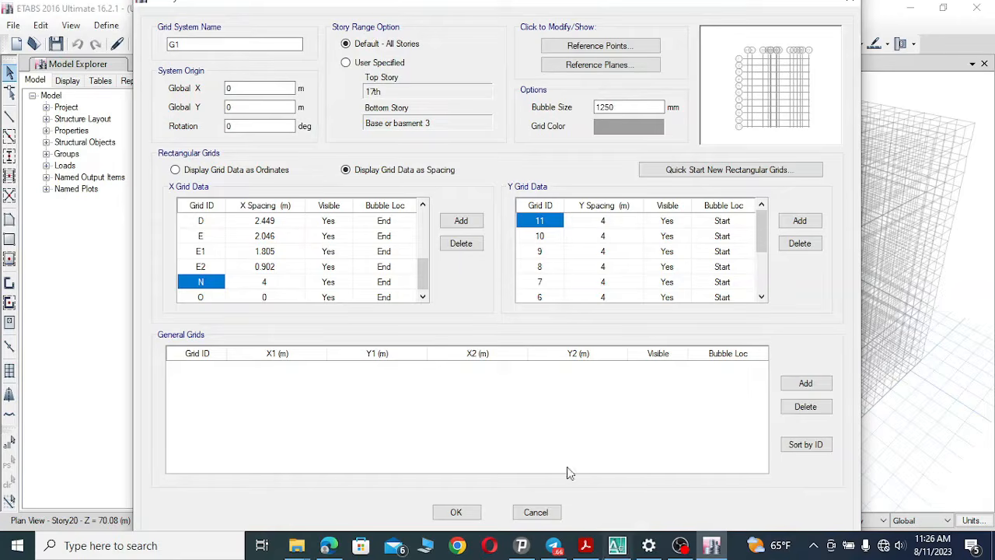
pyautogui.click(273, 287)
pyautogui.click(274, 284)
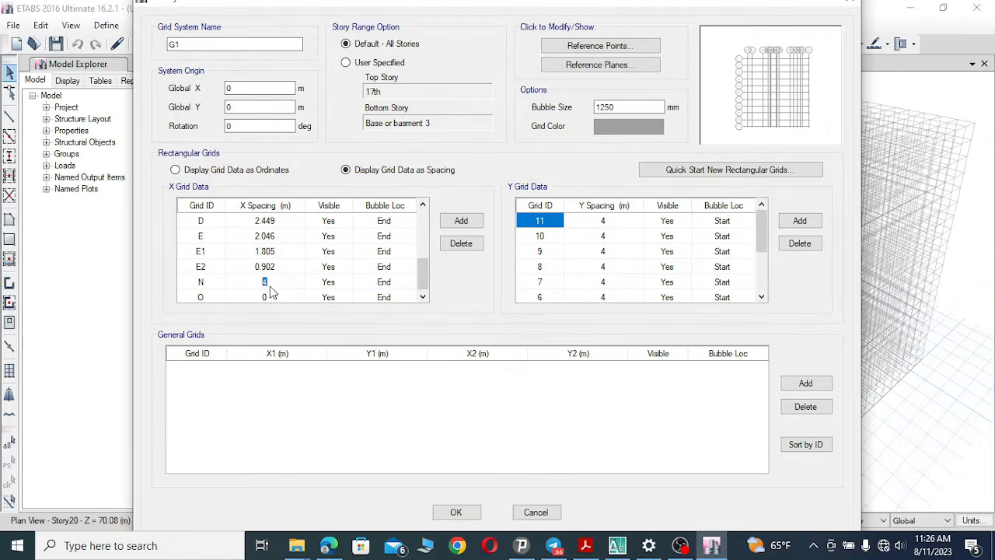
pyautogui.write('0.798')
pyautogui.click(207, 283)
pyautogui.click(207, 281)
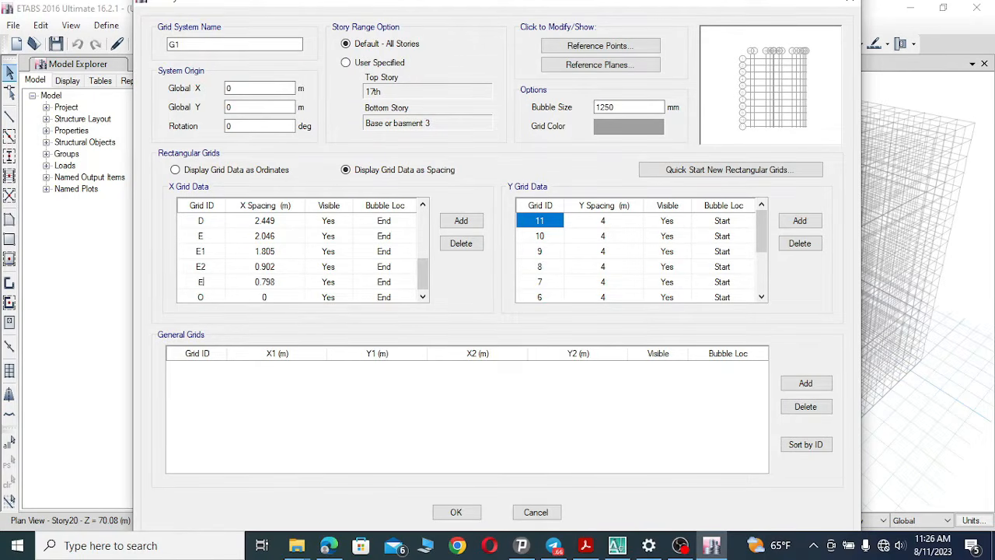
pyautogui.write('E3')
pyautogui.click(207, 299)
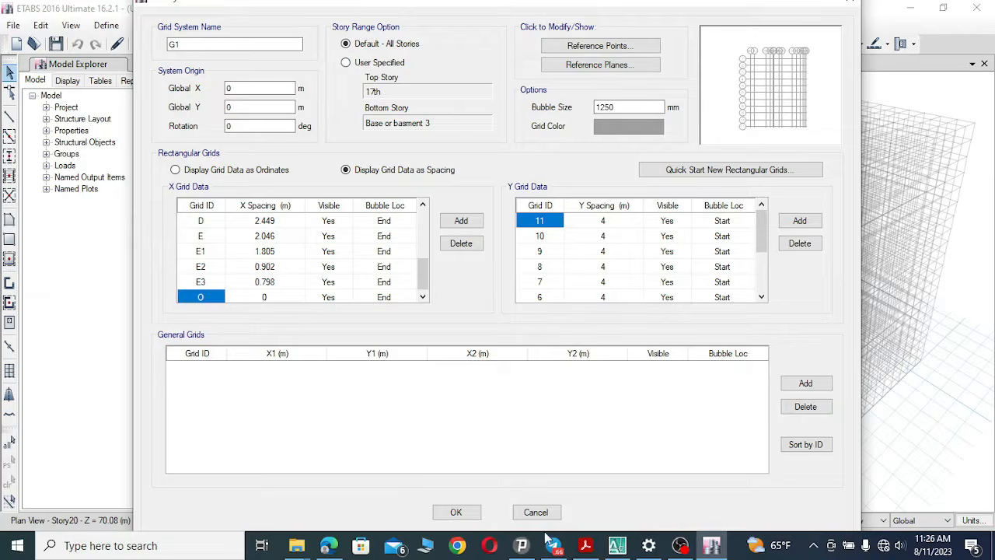
# Examine the substructure plan for the grid lines beyond E3 near the retaining wall.
pyautogui.hotkey('alt', 'Tab')
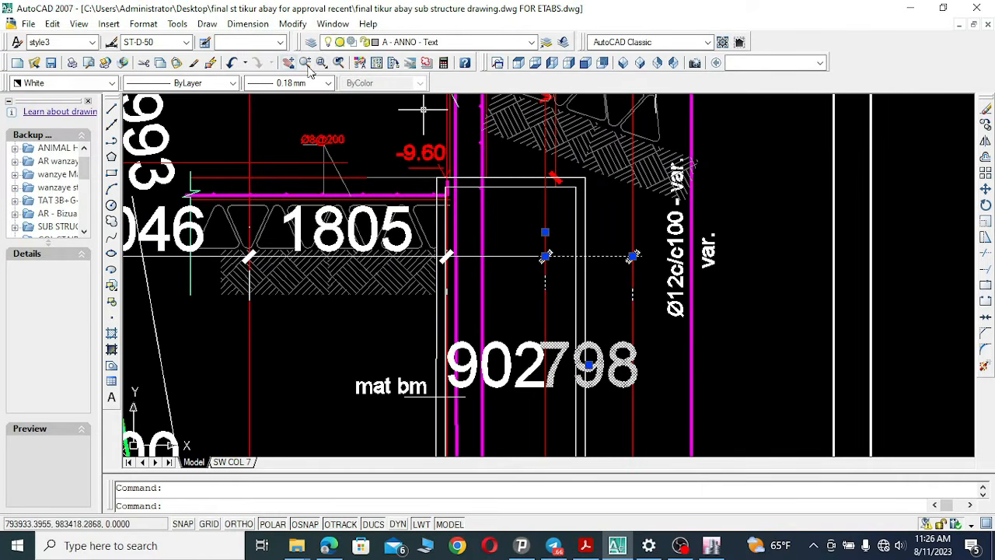
pyautogui.click(308, 65)
pyautogui.moveTo(509, 236); pyautogui.dragTo(495, 308)
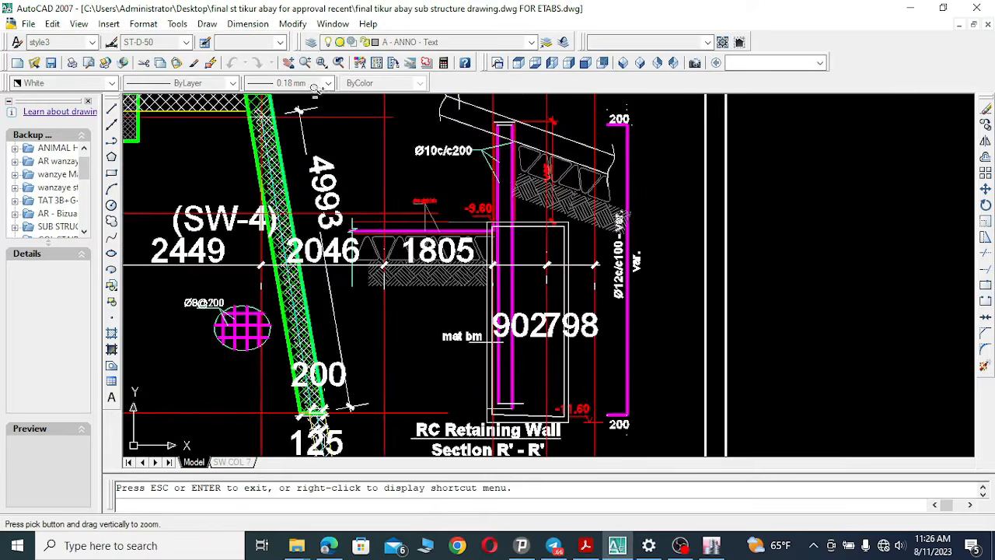
pyautogui.click(288, 63)
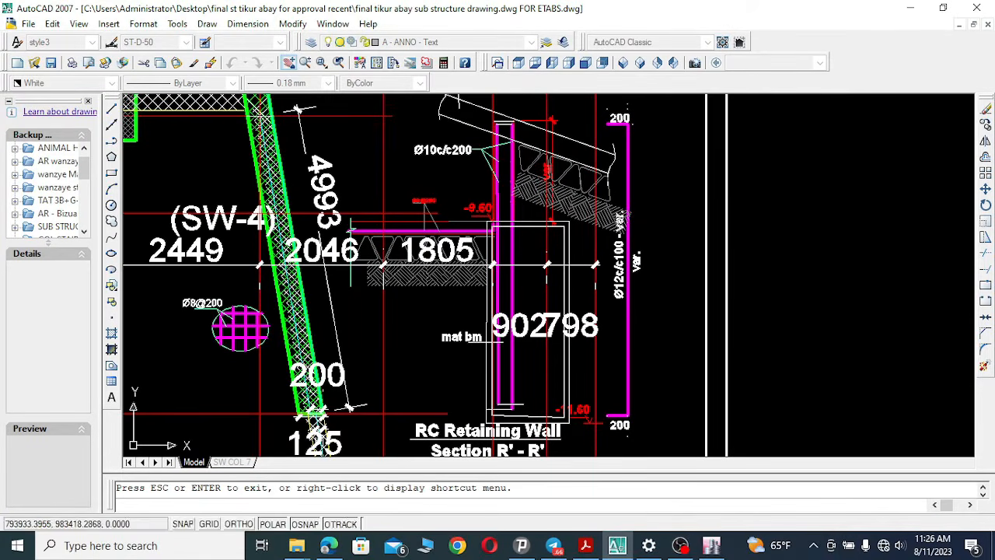
pyautogui.moveTo(588, 166)
pyautogui.mouseDown()
pyautogui.moveTo(564, 420)
pyautogui.moveTo(587, 282)
pyautogui.moveTo(595, 131)
pyautogui.mouseUp()
pyautogui.moveTo(629, 337)
pyautogui.mouseDown()
pyautogui.moveTo(615, 148)
pyautogui.moveTo(622, 271)
pyautogui.moveTo(629, 144)
pyautogui.mouseUp()
pyautogui.moveTo(624, 355)
pyautogui.mouseDown()
pyautogui.moveTo(627, 143)
pyautogui.moveTo(639, 87)
pyautogui.mouseUp()
pyautogui.moveTo(625, 389); pyautogui.dragTo(648, 121)
pyautogui.click(305, 62)
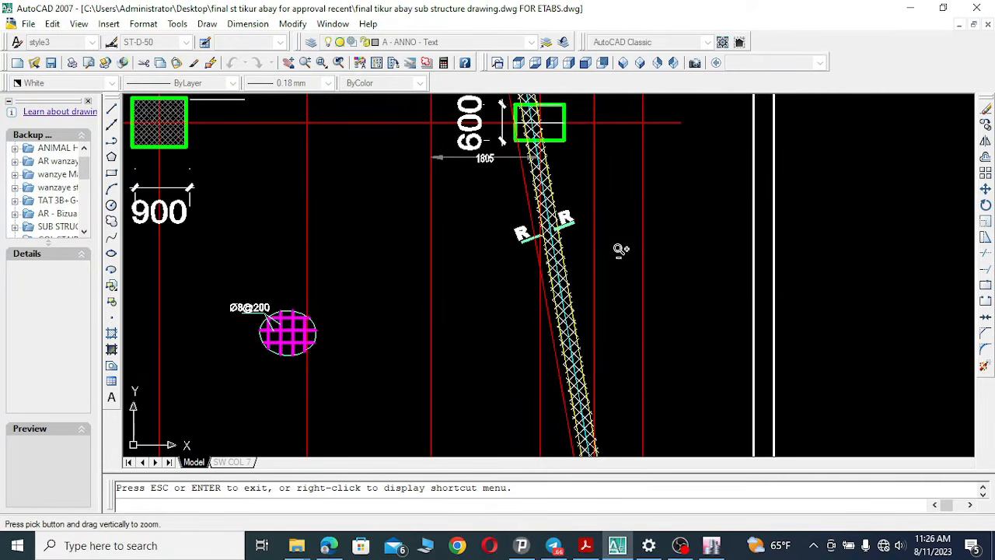
pyautogui.moveTo(622, 249); pyautogui.dragTo(585, 372)
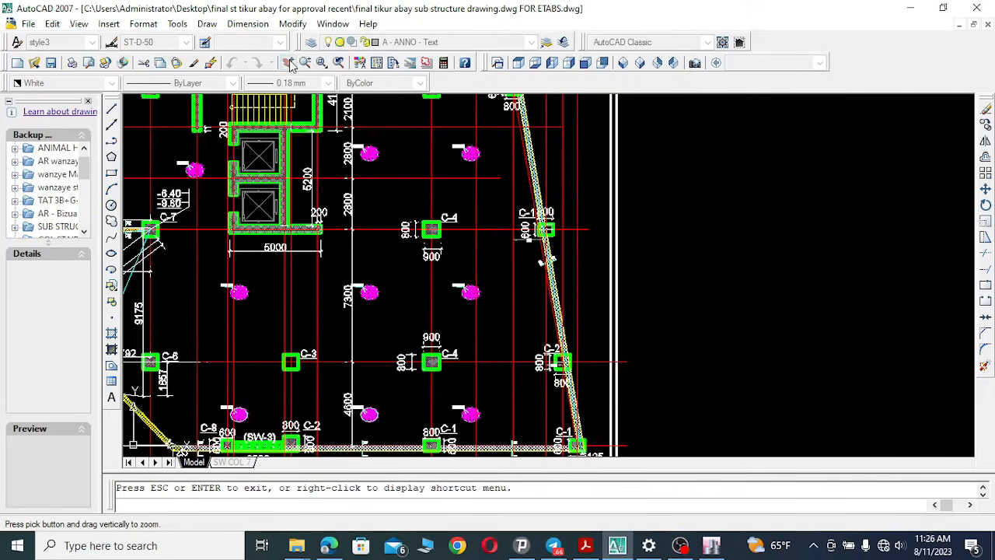
pyautogui.click(287, 62)
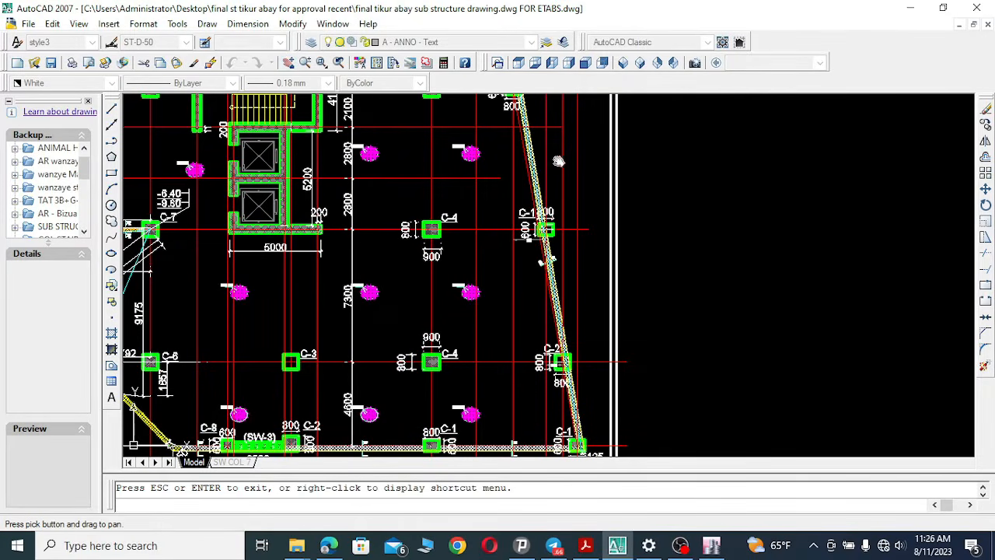
pyautogui.moveTo(558, 161)
pyautogui.mouseDown()
pyautogui.moveTo(565, 313)
pyautogui.moveTo(583, 381)
pyautogui.moveTo(593, 376)
pyautogui.mouseUp()
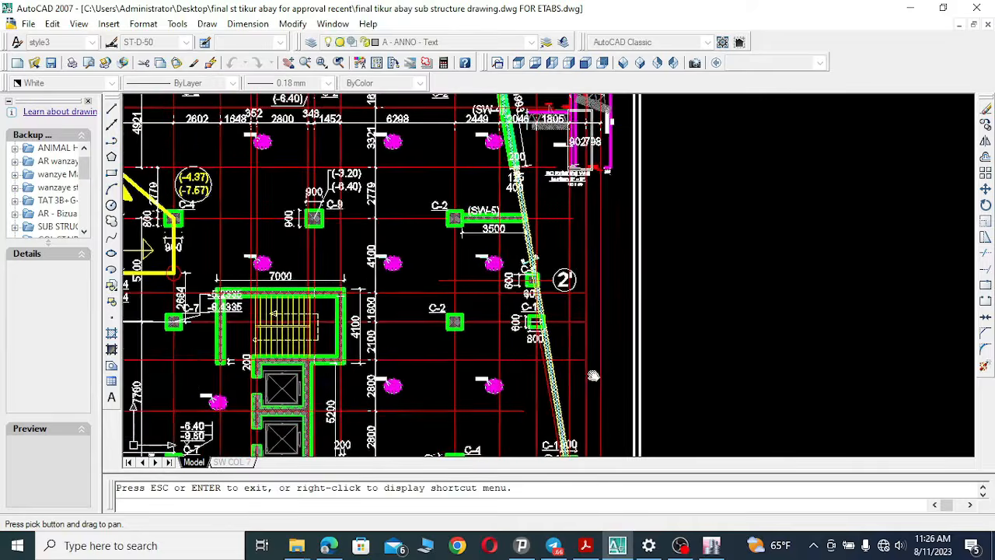
pyautogui.moveTo(587, 200); pyautogui.dragTo(565, 293)
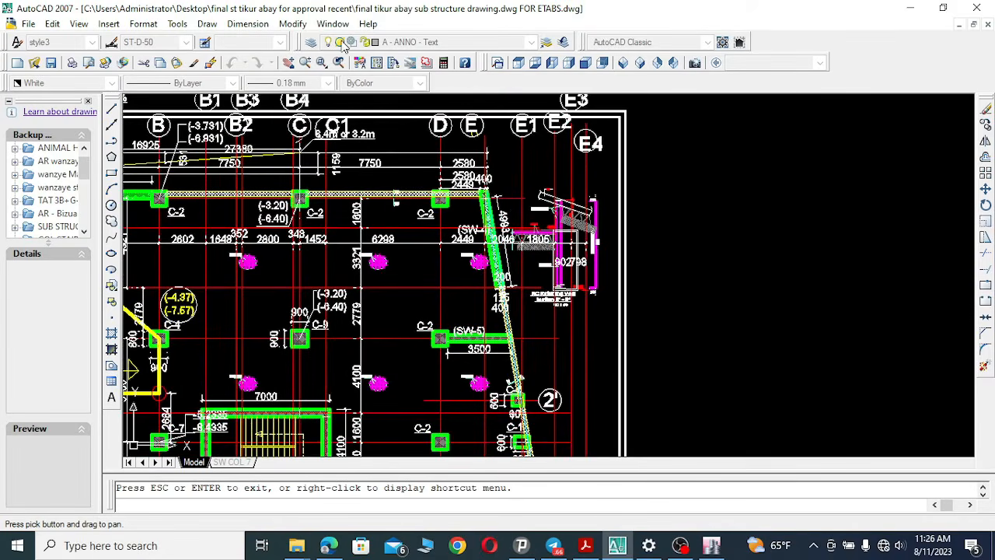
pyautogui.click(338, 62)
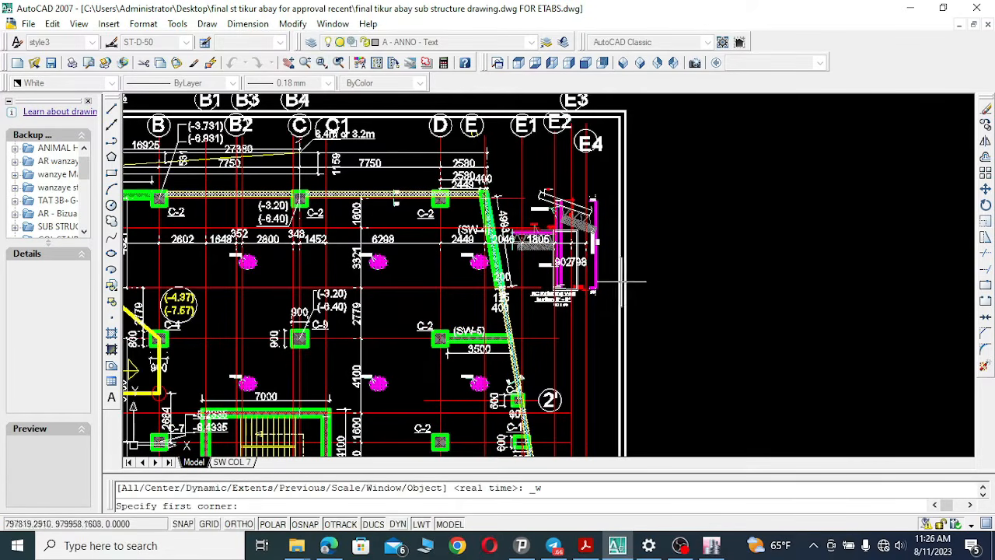
pyautogui.click(562, 224)
pyautogui.click(609, 274)
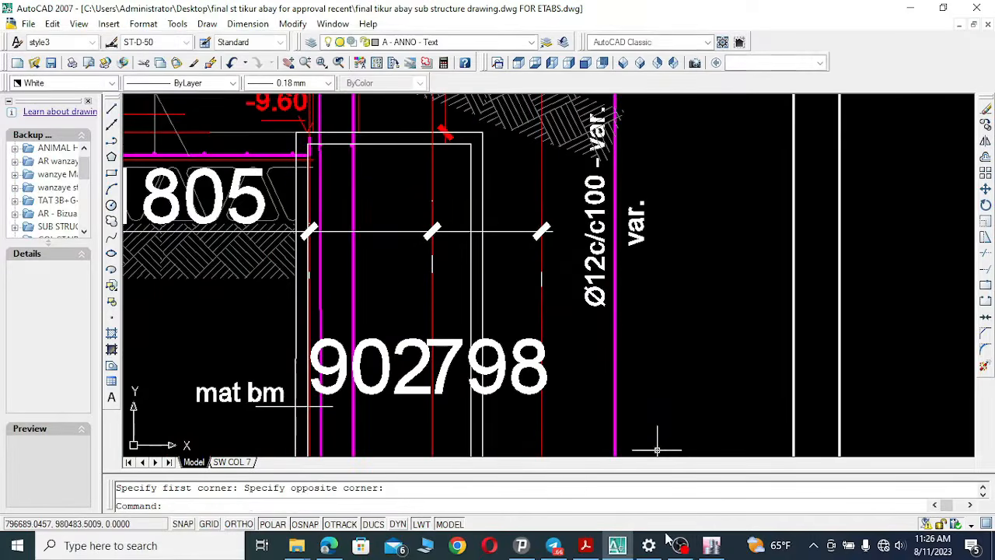
# Rename the last X grid line E4.
pyautogui.click(711, 545)
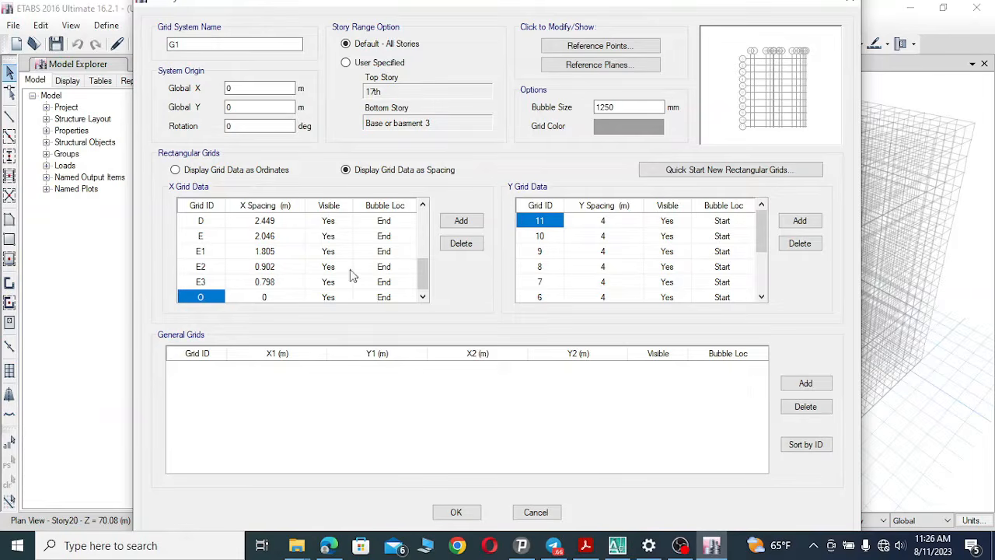
pyautogui.click(274, 299)
pyautogui.click(212, 296)
pyautogui.click(216, 299)
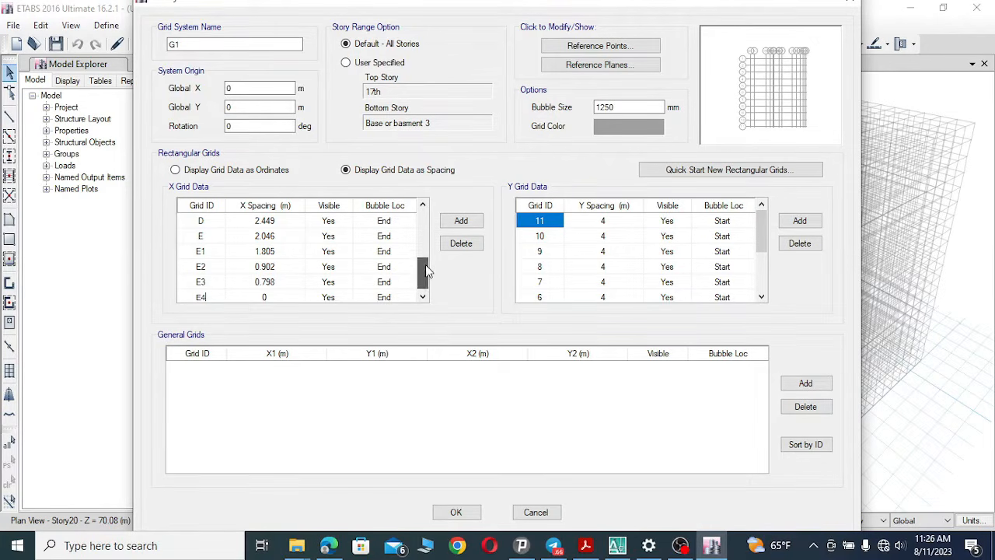
# Examine the plan's dimensions between Y grid lines 1 and 2" beside the SW-2 wall.
pyautogui.moveTo(426, 269); pyautogui.dragTo(425, 211)
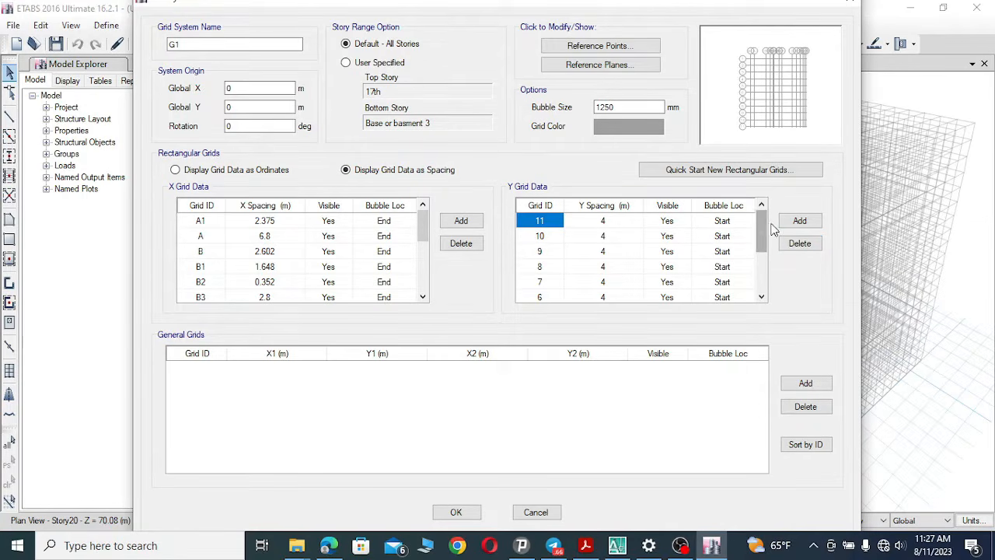
pyautogui.moveTo(762, 230); pyautogui.dragTo(761, 293)
pyautogui.click(549, 283)
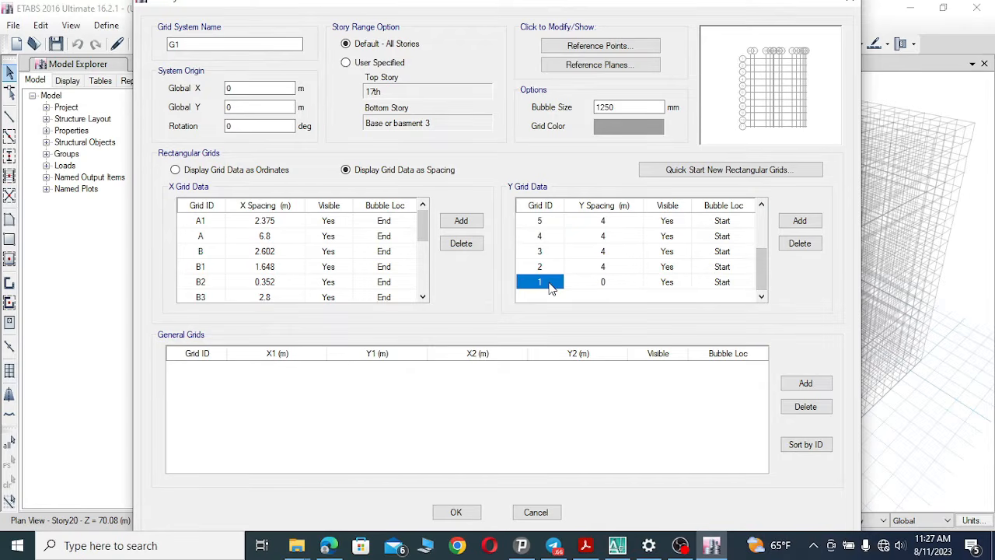
pyautogui.click(617, 545)
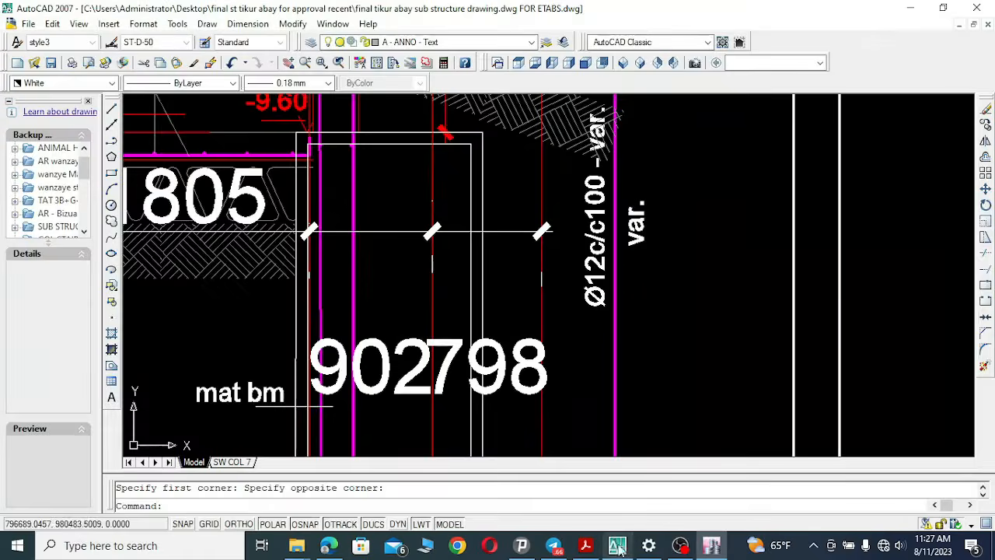
pyautogui.click(305, 62)
pyautogui.moveTo(441, 238)
pyautogui.mouseDown()
pyautogui.moveTo(546, 305)
pyautogui.moveTo(529, 419)
pyautogui.mouseUp()
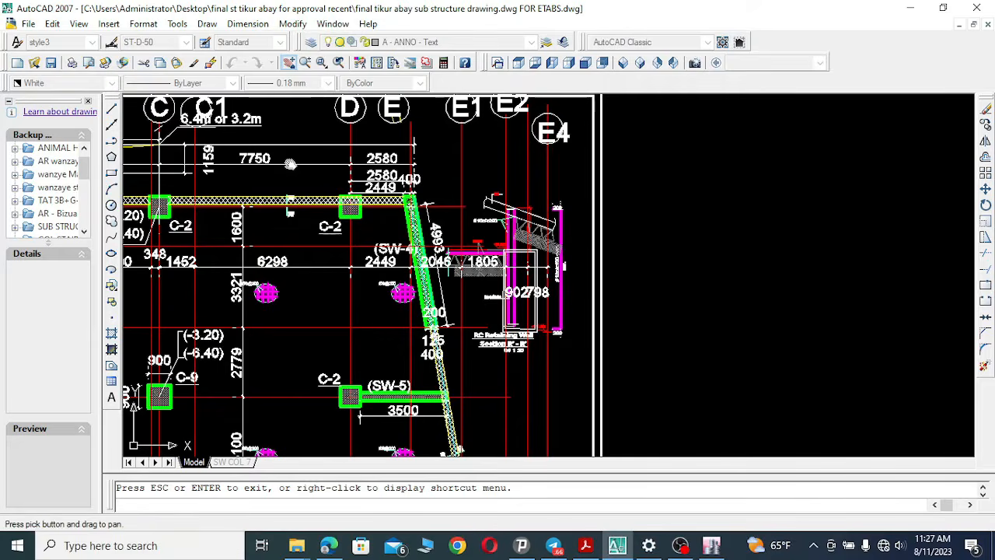
pyautogui.moveTo(672, 266); pyautogui.dragTo(917, 168)
pyautogui.moveTo(498, 227)
pyautogui.mouseDown()
pyautogui.moveTo(504, 185)
pyautogui.moveTo(453, 413)
pyautogui.mouseUp()
pyautogui.moveTo(408, 173); pyautogui.dragTo(397, 244)
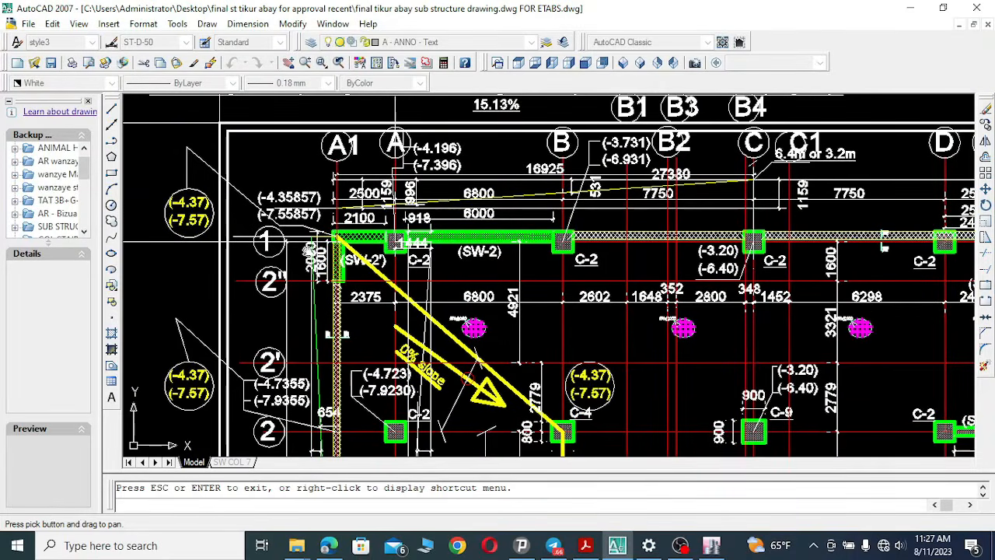
pyautogui.scroll(3, 310, 252)
pyautogui.moveTo(388, 317); pyautogui.dragTo(408, 316)
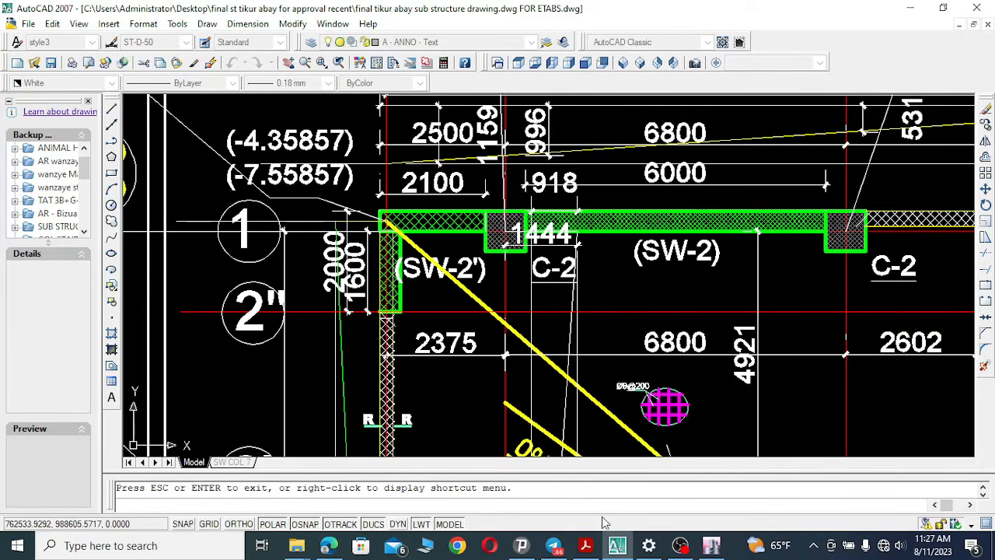
# Set Y grid line 1's spacing to 1.6 m.
pyautogui.click(617, 544)
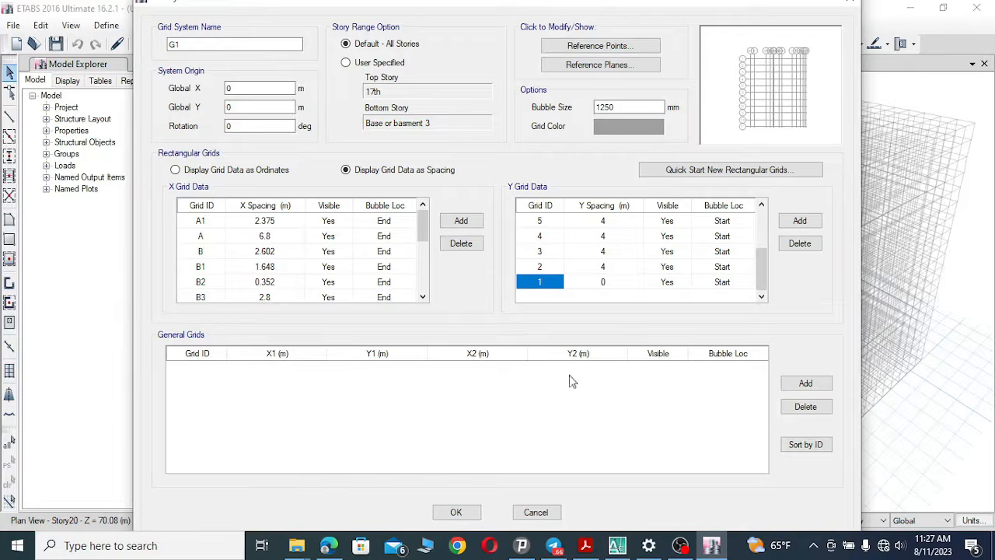
pyautogui.click(610, 284)
pyautogui.click(615, 283)
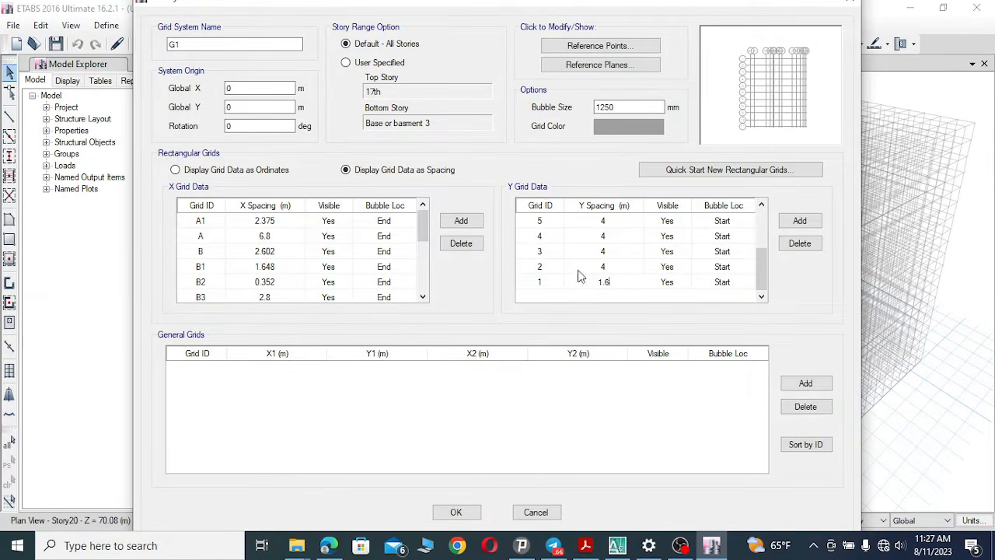
# Rename Y grid line 2 as 2" after checking the drawing.
pyautogui.click(545, 268)
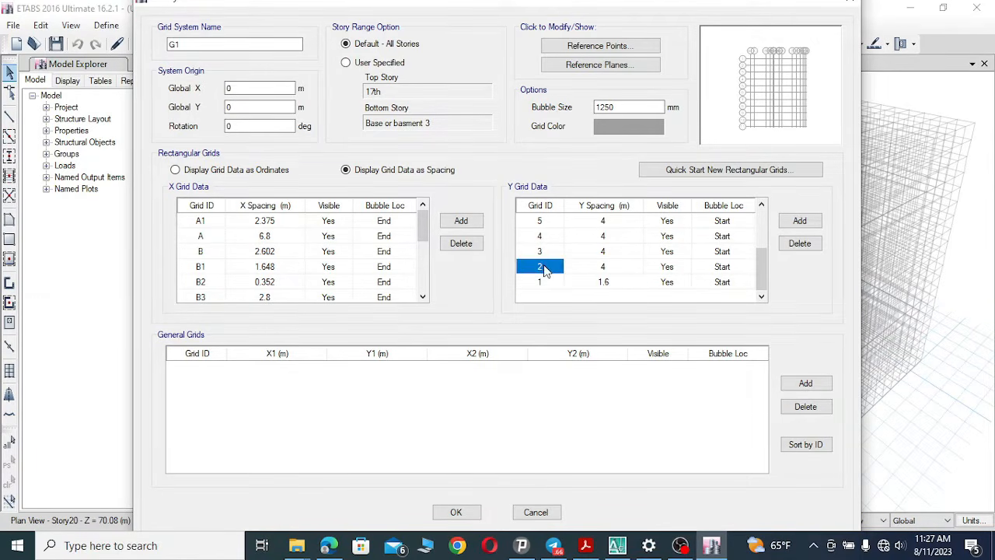
pyautogui.click(618, 545)
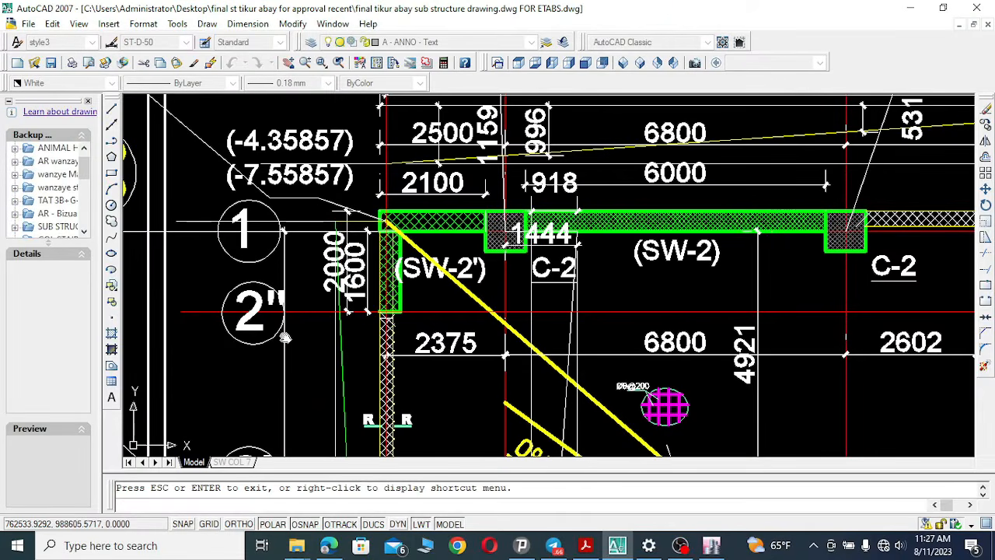
pyautogui.click(617, 547)
pyautogui.click(551, 266)
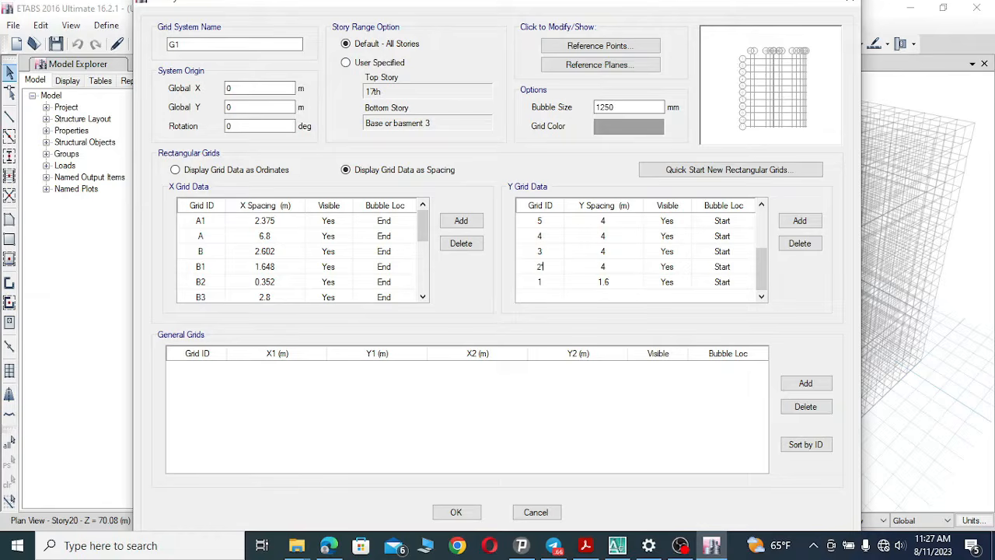
pyautogui.write('"')
pyautogui.click(607, 266)
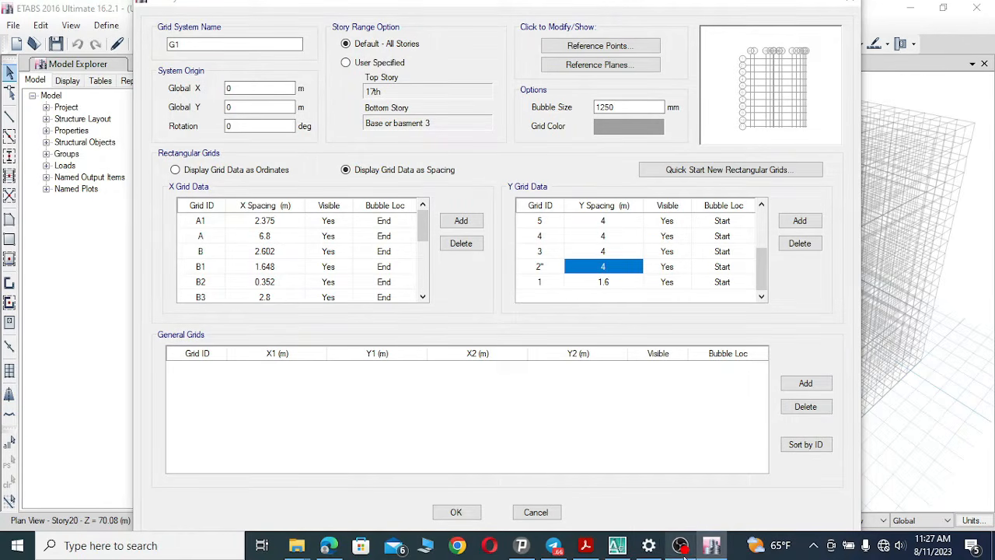
# Examine the plan's dimensions between Y grid lines 2" and 2'.
pyautogui.click(617, 544)
pyautogui.moveTo(454, 375)
pyautogui.mouseDown()
pyautogui.moveTo(435, 319)
pyautogui.moveTo(389, 294)
pyautogui.mouseUp()
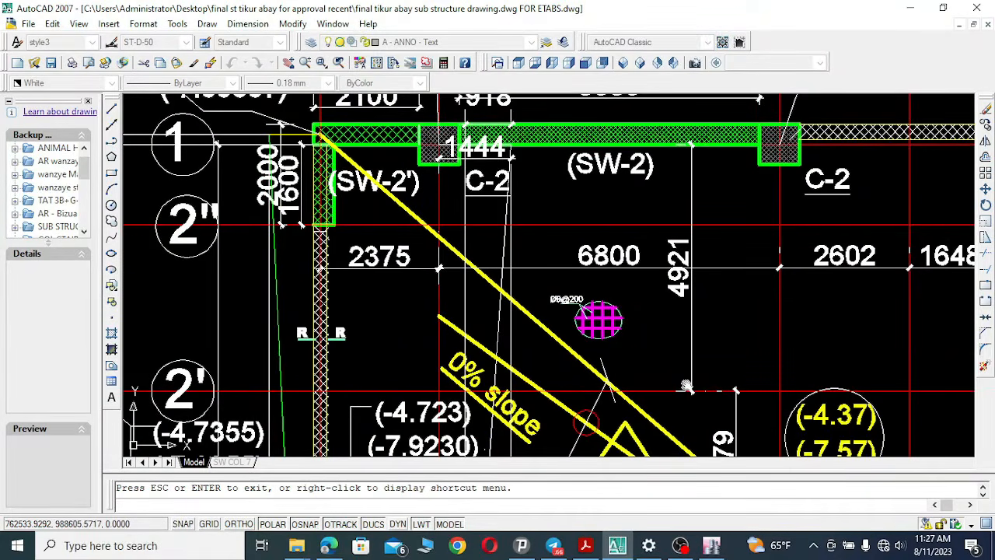
pyautogui.moveTo(688, 385)
pyautogui.mouseDown()
pyautogui.moveTo(638, 325)
pyautogui.moveTo(708, 328)
pyautogui.mouseUp()
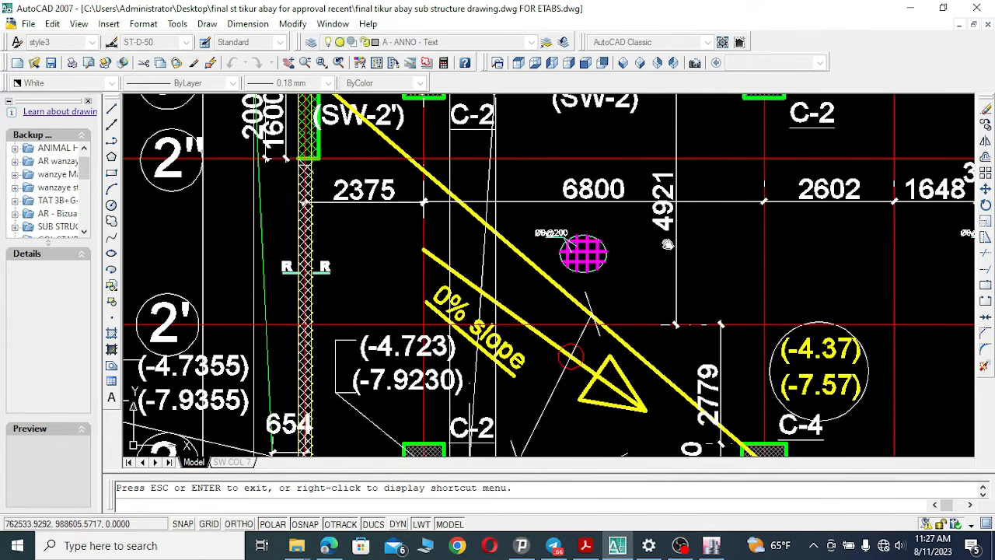
# Set Y grid line 2"'s spacing to 3.321 m, matching the dimension on the substructure plan.
pyautogui.moveTo(680, 254)
pyautogui.mouseDown()
pyautogui.moveTo(688, 322)
pyautogui.moveTo(680, 289)
pyautogui.moveTo(656, 273)
pyautogui.moveTo(591, 263)
pyautogui.mouseUp()
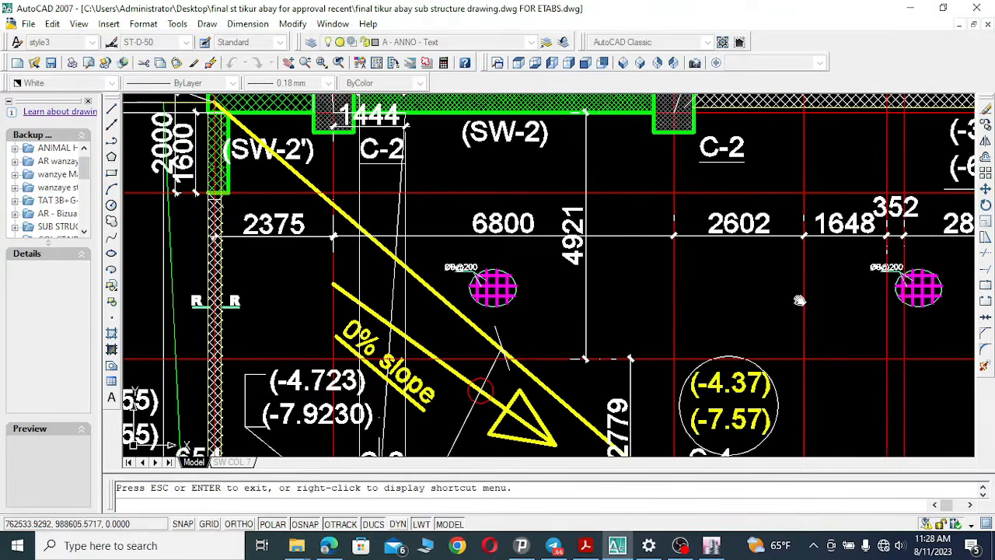
pyautogui.moveTo(799, 300)
pyautogui.mouseDown()
pyautogui.moveTo(557, 282)
pyautogui.moveTo(637, 251)
pyautogui.moveTo(635, 193)
pyautogui.moveTo(764, 233)
pyautogui.moveTo(763, 284)
pyautogui.moveTo(787, 345)
pyautogui.mouseUp()
pyautogui.moveTo(635, 328)
pyautogui.mouseDown()
pyautogui.moveTo(661, 325)
pyautogui.moveTo(682, 271)
pyautogui.moveTo(712, 279)
pyautogui.moveTo(712, 265)
pyautogui.moveTo(718, 281)
pyautogui.mouseUp()
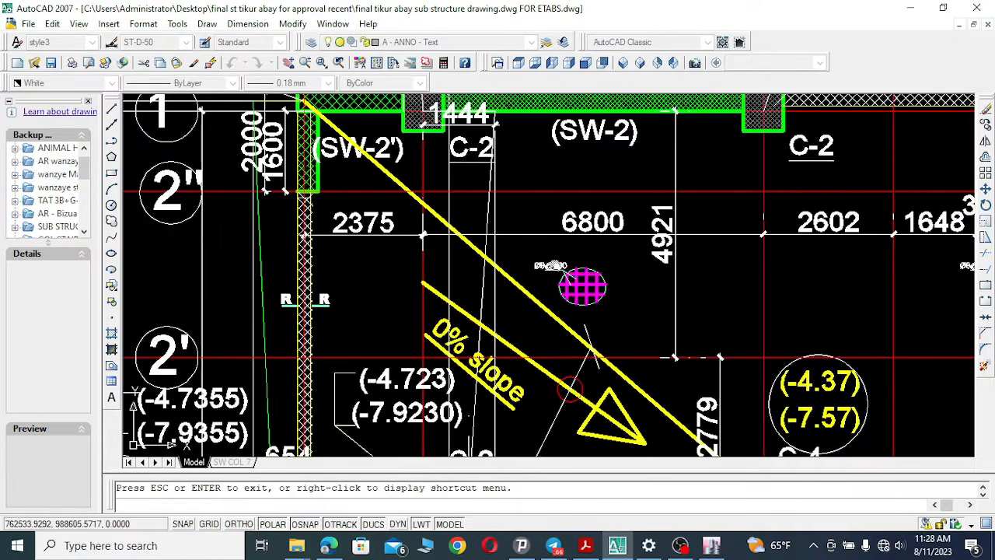
pyautogui.moveTo(554, 265); pyautogui.dragTo(548, 260)
pyautogui.click(305, 62)
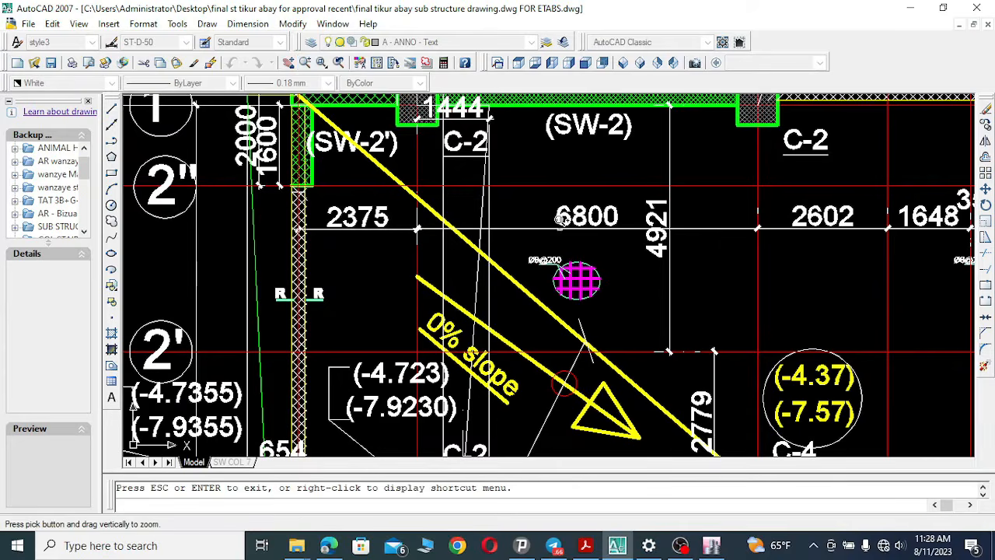
pyautogui.moveTo(561, 221); pyautogui.dragTo(548, 349)
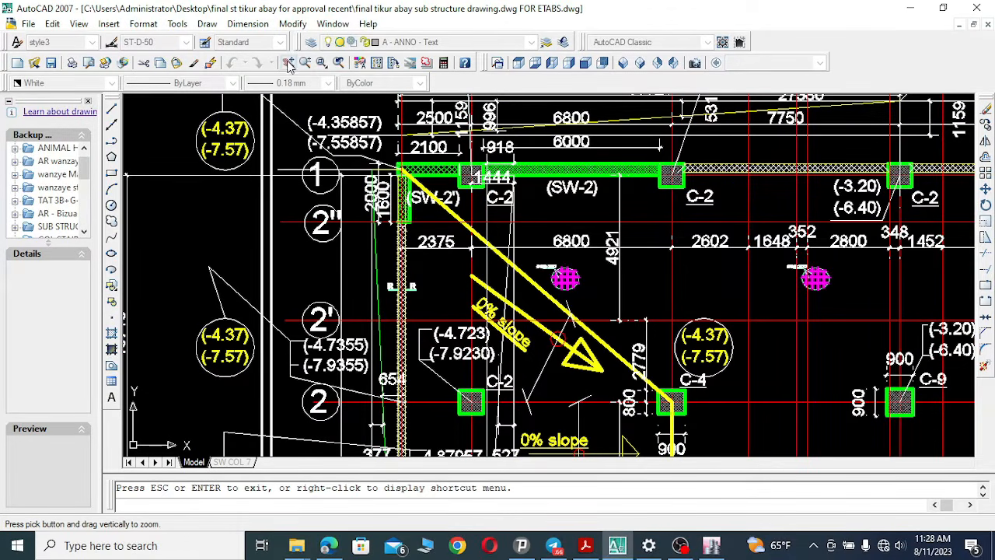
pyautogui.click(288, 62)
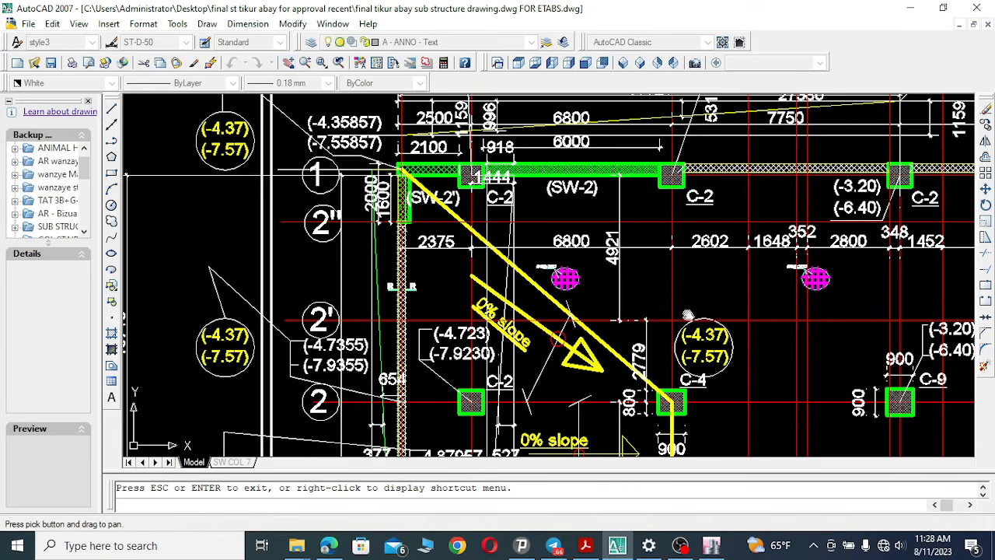
pyautogui.moveTo(689, 316)
pyautogui.mouseDown()
pyautogui.moveTo(643, 273)
pyautogui.moveTo(627, 314)
pyautogui.mouseUp()
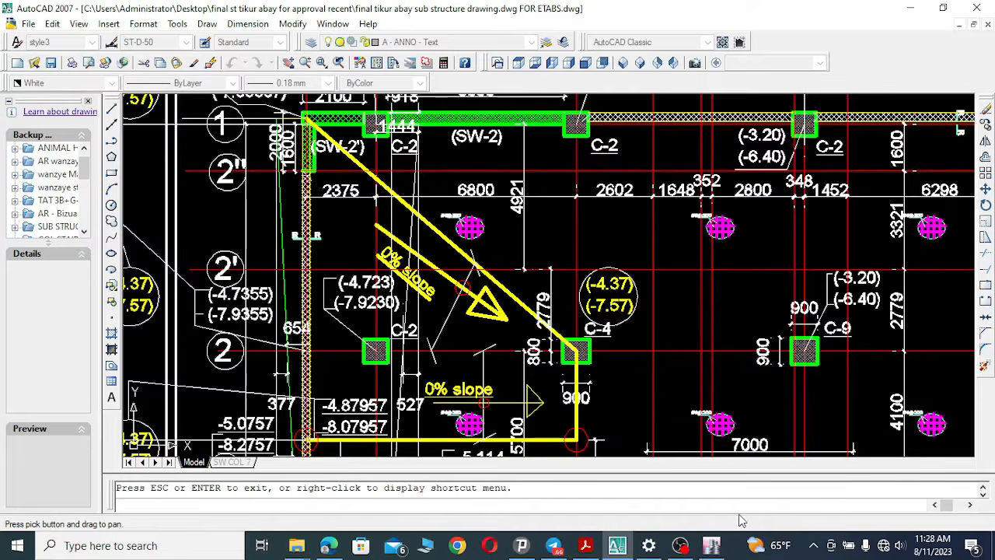
pyautogui.click(711, 545)
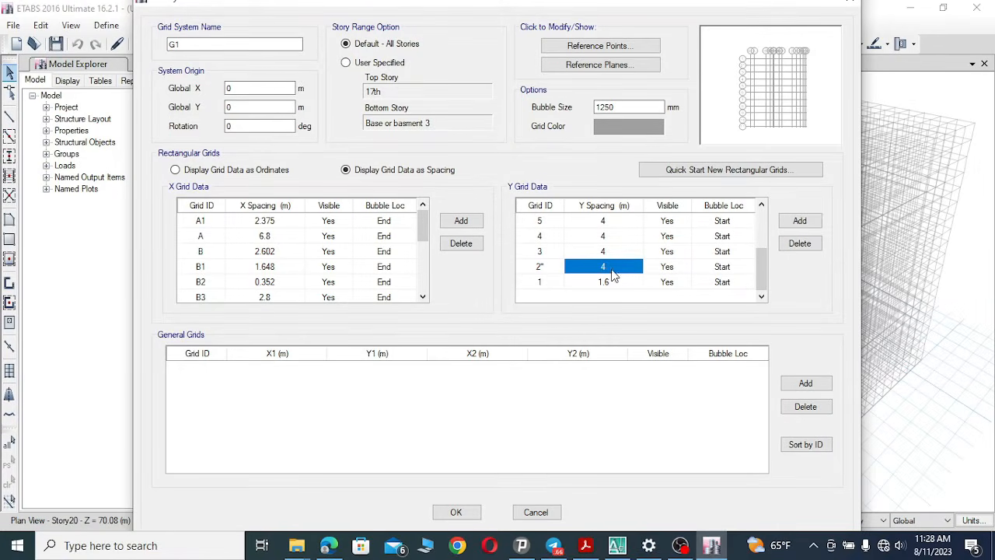
pyautogui.click(588, 269)
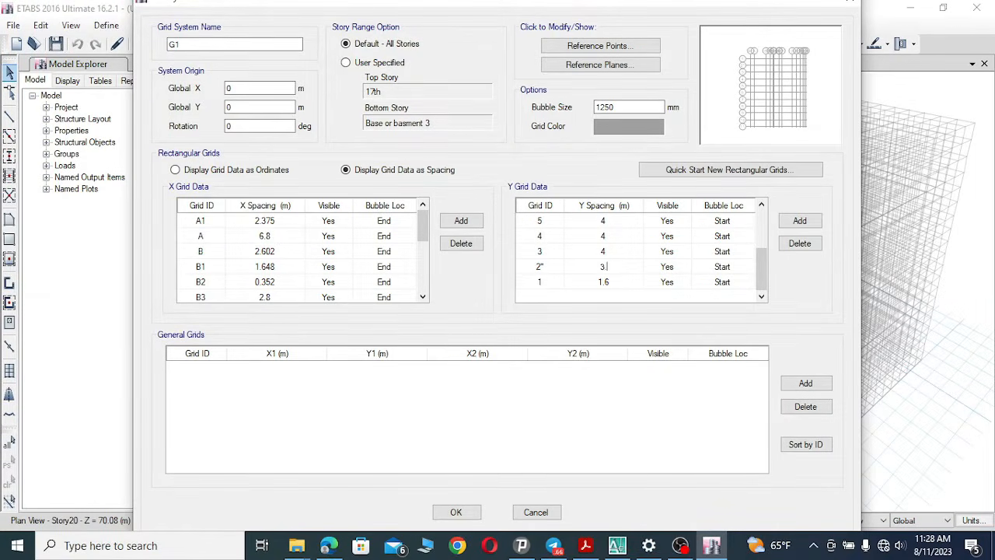
pyautogui.write('3.3321')
pyautogui.moveTo(626, 265); pyautogui.dragTo(573, 270)
pyautogui.write('3.')
pyautogui.click(542, 257)
# Set Y grid line 3's spacing to 2.779 m after checking the drawing.
pyautogui.click(617, 545)
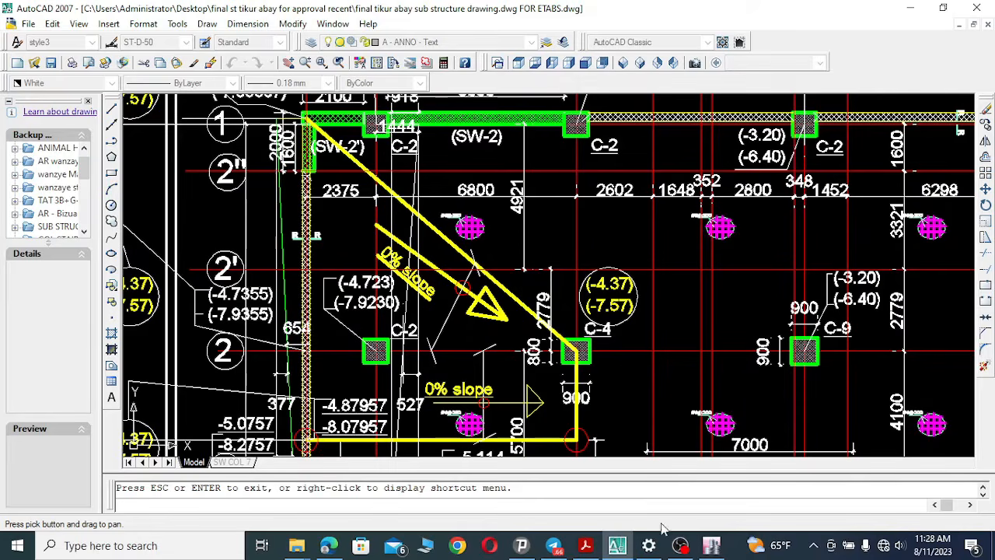
pyautogui.click(710, 543)
pyautogui.click(614, 251)
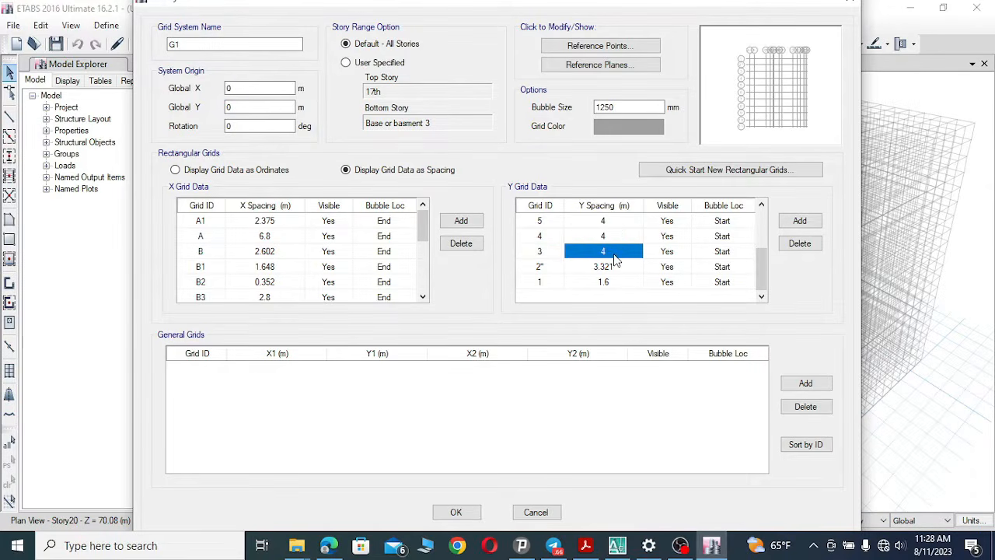
pyautogui.click(615, 253)
pyautogui.click(617, 546)
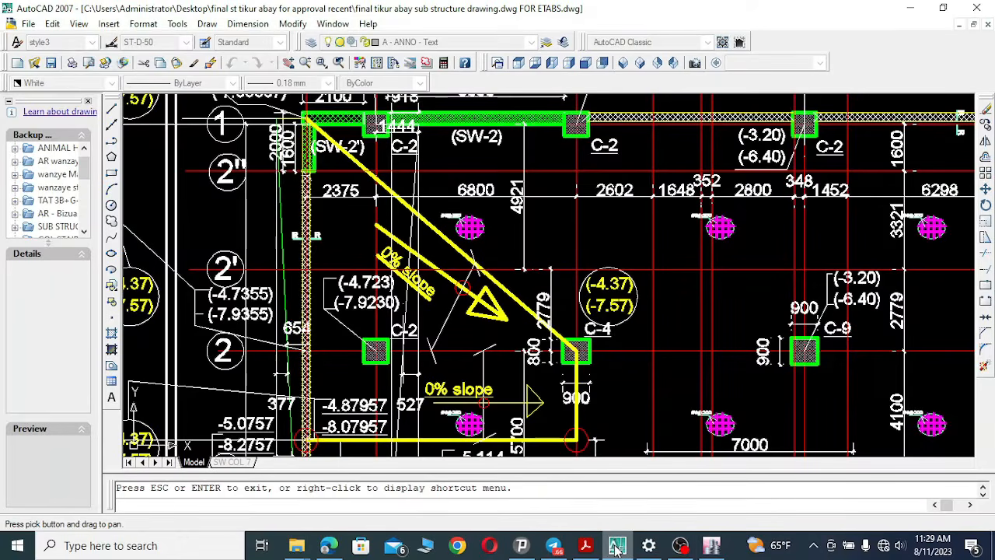
pyautogui.click(710, 545)
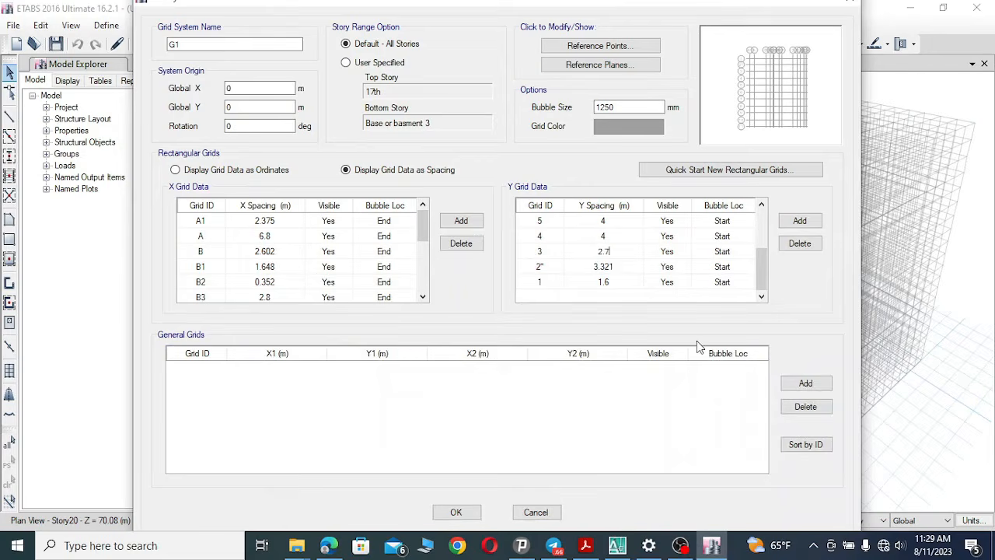
pyautogui.write('79')
pyautogui.click(547, 256)
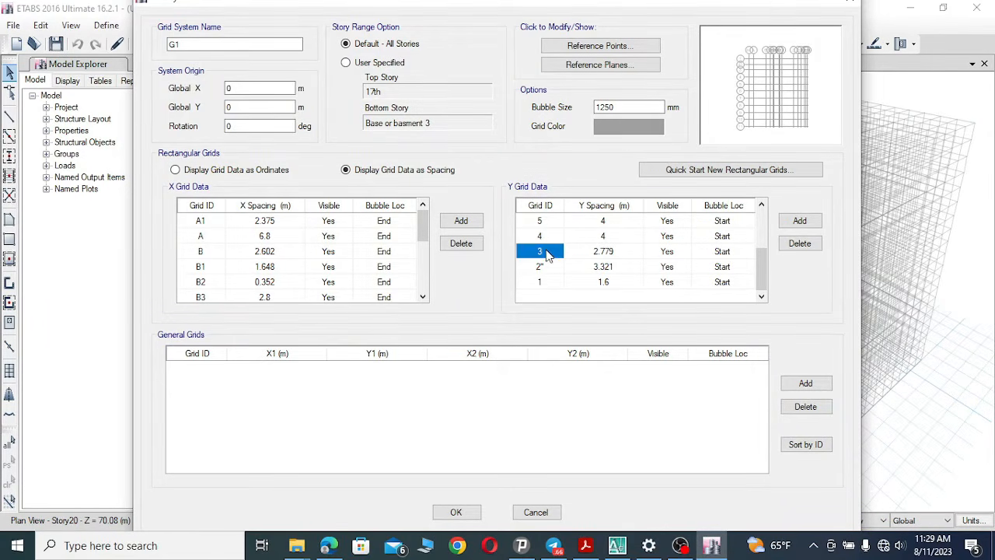
# Rename Y grid line 3 as 2'.
pyautogui.click(548, 251)
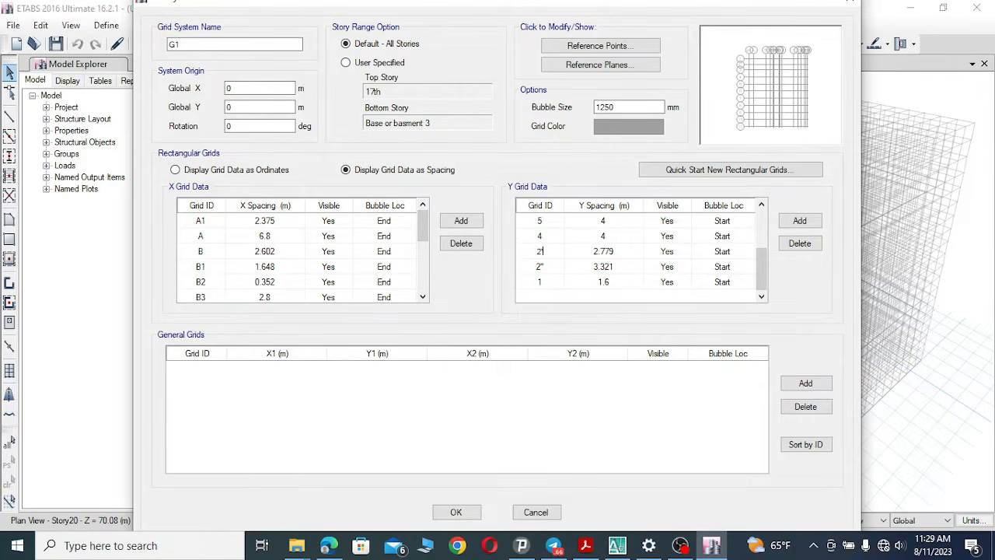
pyautogui.write("2'")
pyautogui.click(550, 237)
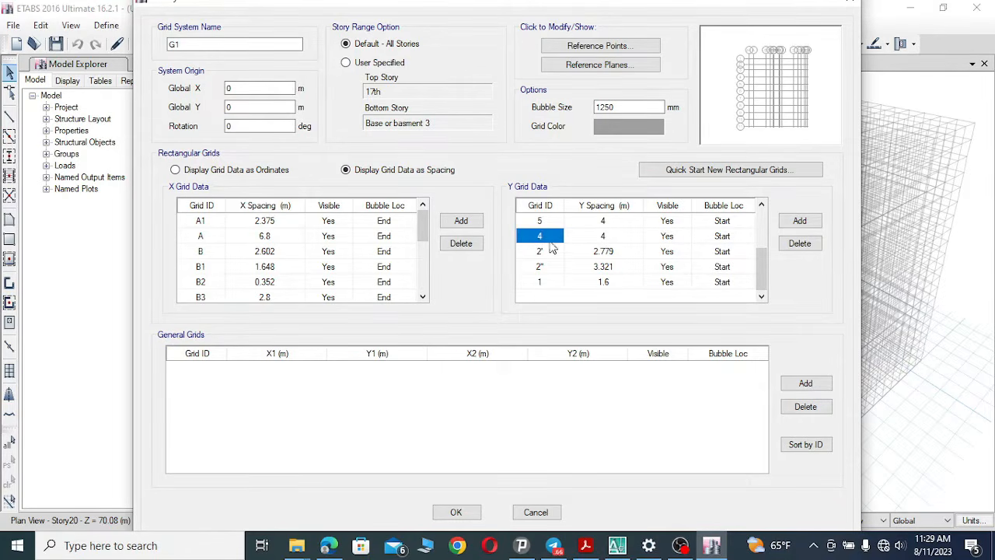
# Set Y grid line 4's spacing to 4.1 m after checking the drawing.
pyautogui.click(619, 545)
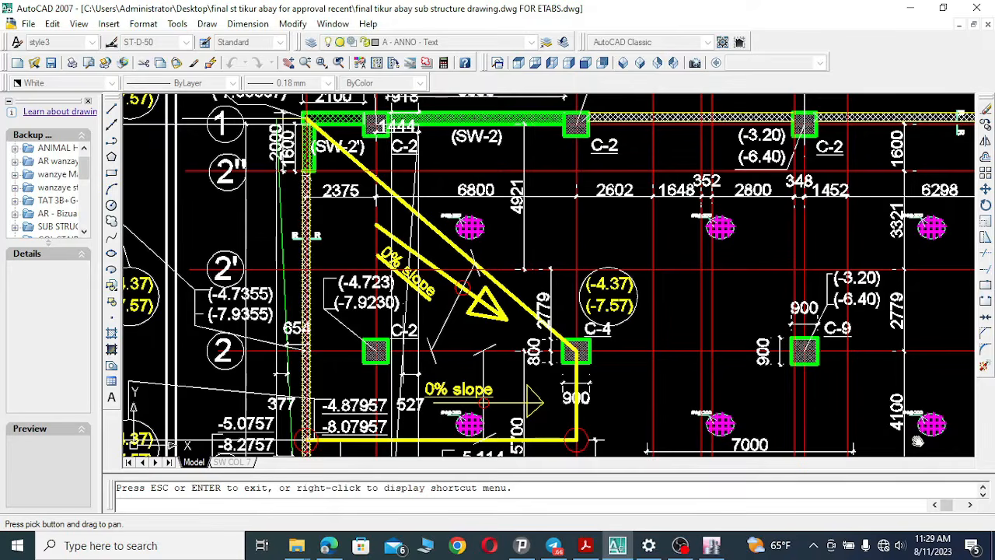
pyautogui.click(711, 545)
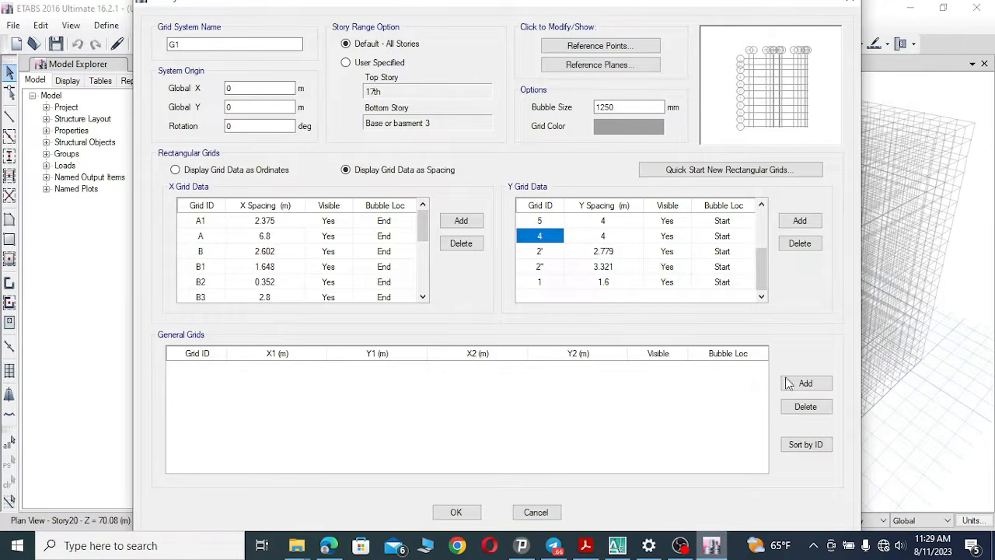
pyautogui.click(610, 238)
pyautogui.click(572, 234)
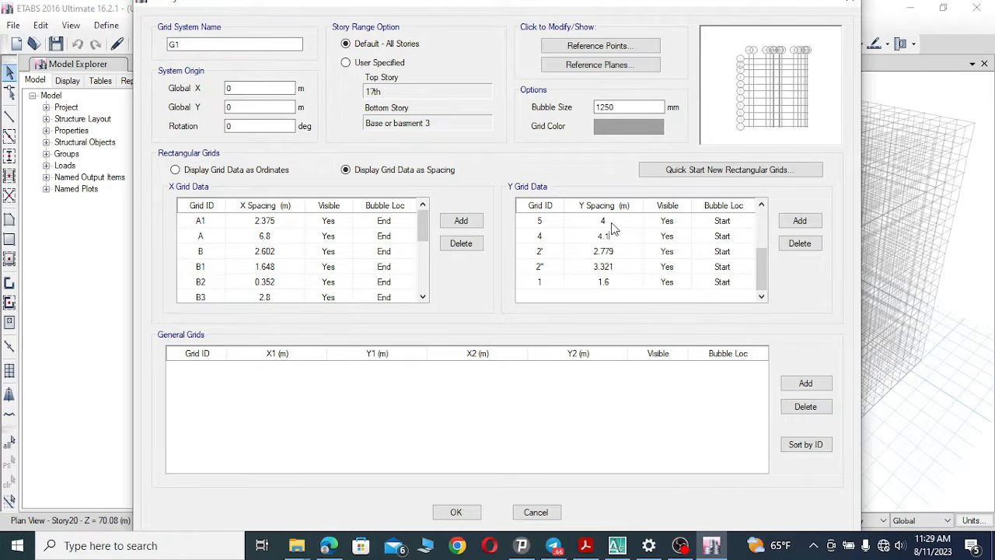
# Rename Y grid line 4 as 2.
pyautogui.click(544, 235)
pyautogui.click(548, 236)
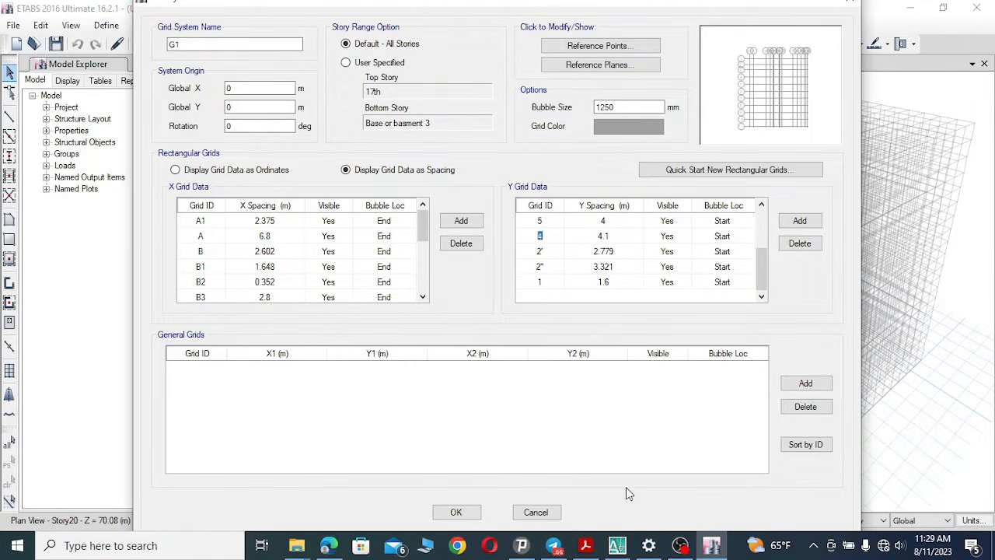
pyautogui.click(617, 545)
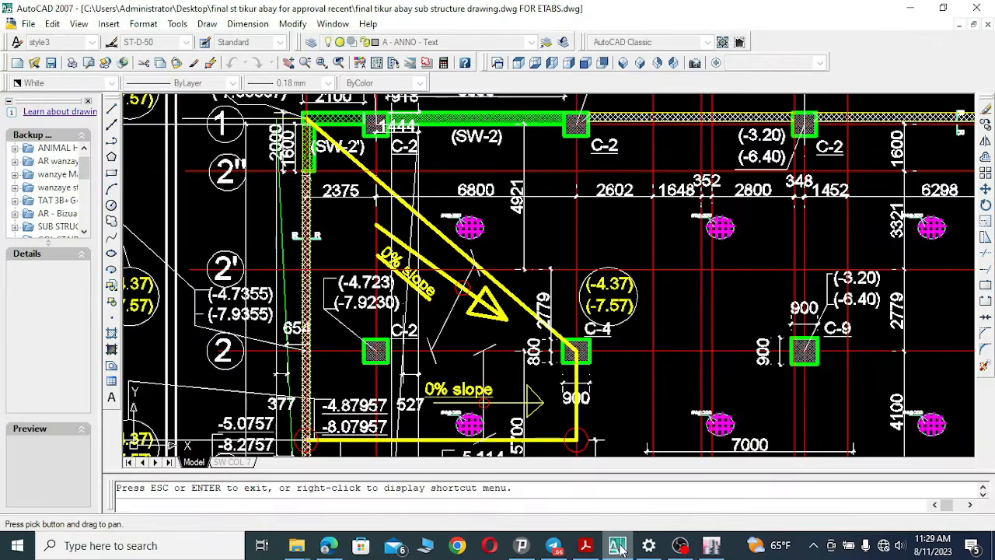
pyautogui.click(617, 545)
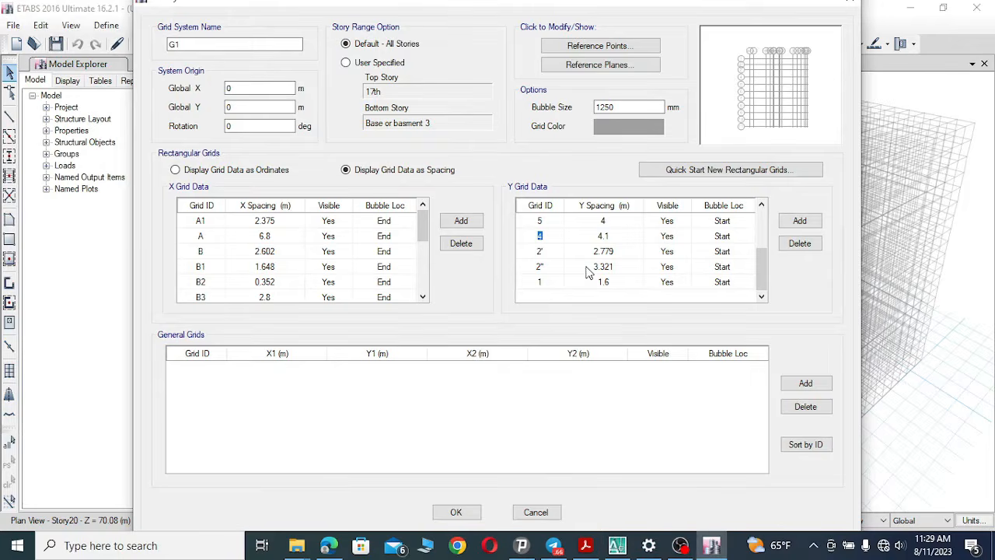
pyautogui.click(549, 223)
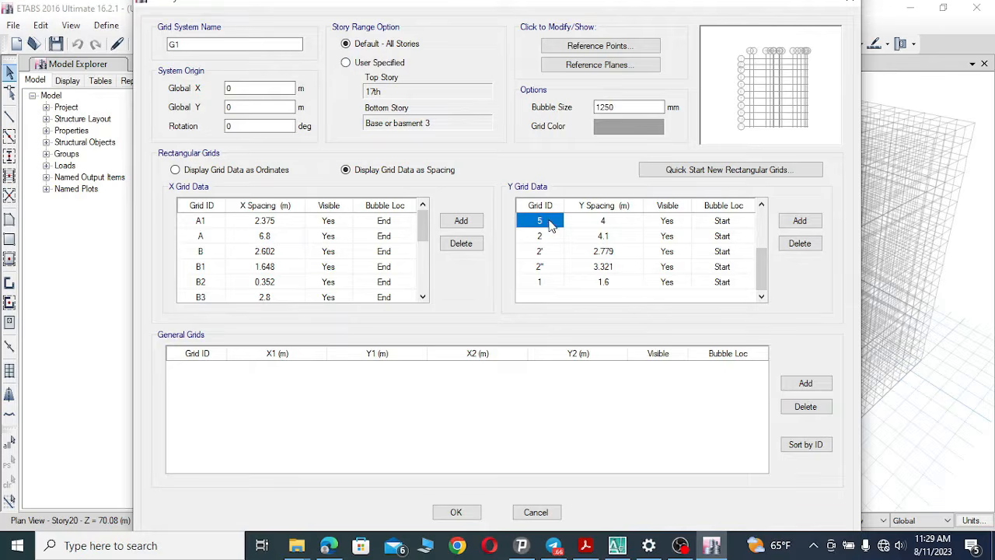
# Set Y grid line 5's spacing to 1.6 m after checking the plan near grid 3'.
pyautogui.click(617, 544)
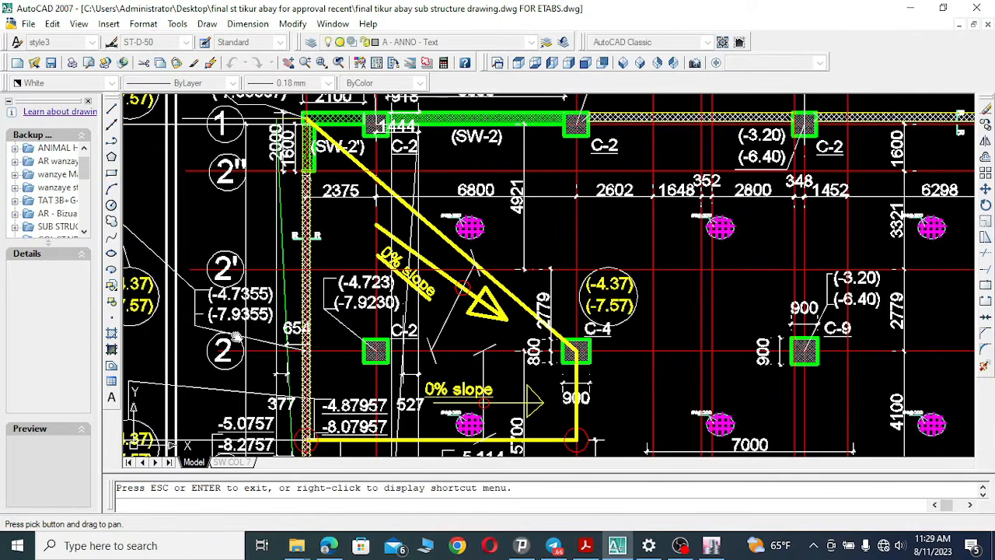
pyautogui.moveTo(568, 392)
pyautogui.mouseDown()
pyautogui.moveTo(566, 198)
pyautogui.moveTo(602, 176)
pyautogui.moveTo(597, 219)
pyautogui.moveTo(524, 208)
pyautogui.mouseUp()
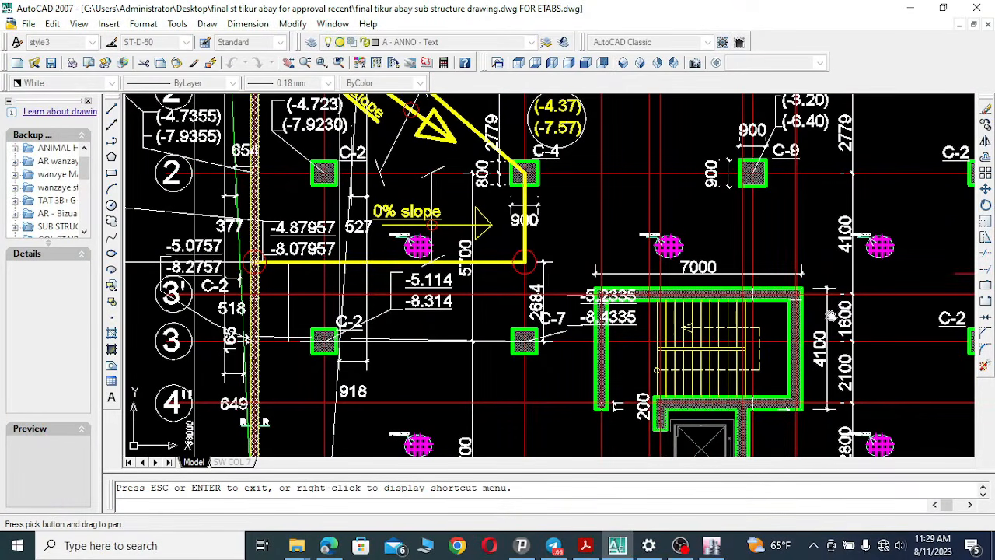
pyautogui.click(711, 544)
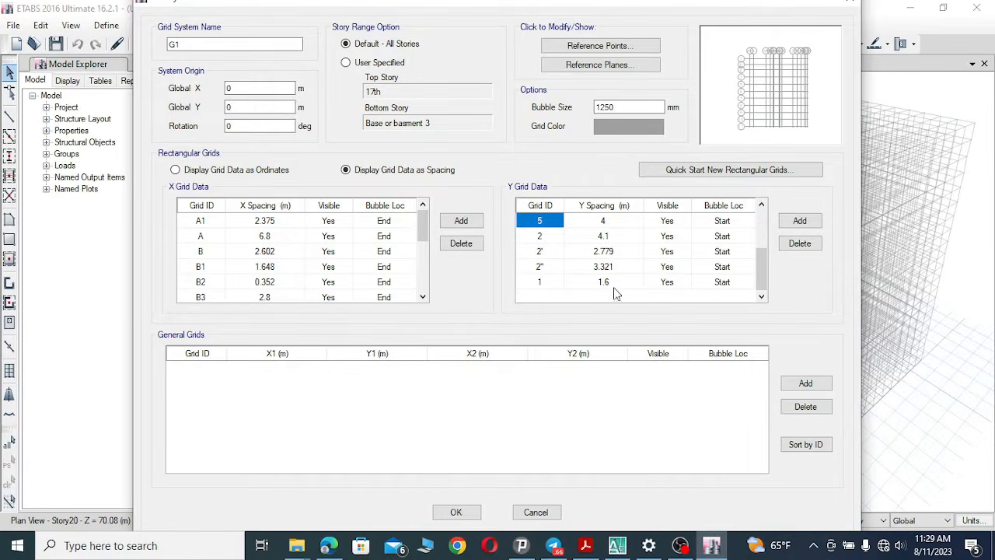
pyautogui.click(614, 221)
pyautogui.click(614, 220)
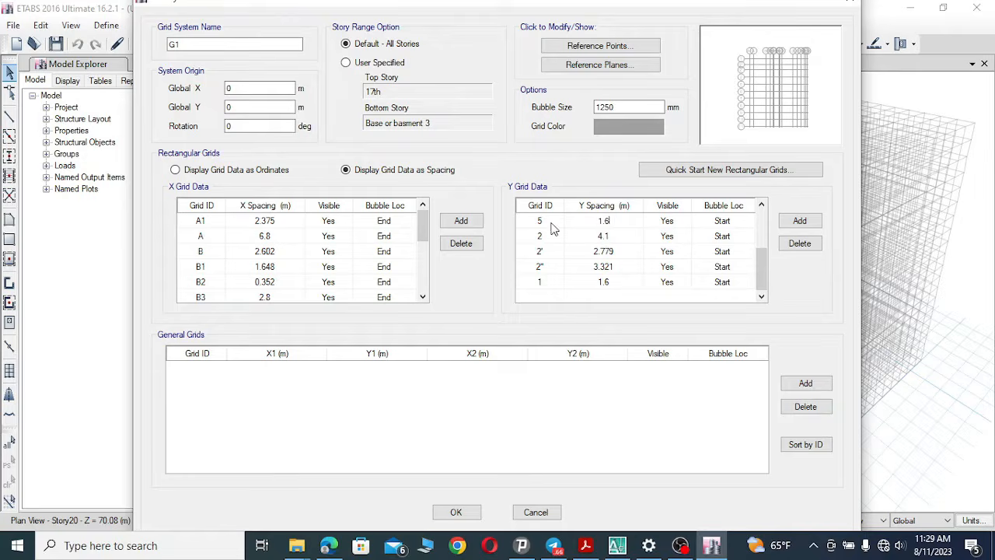
# Rename Y grid line 5 as 3'.
pyautogui.click(549, 221)
pyautogui.click(550, 220)
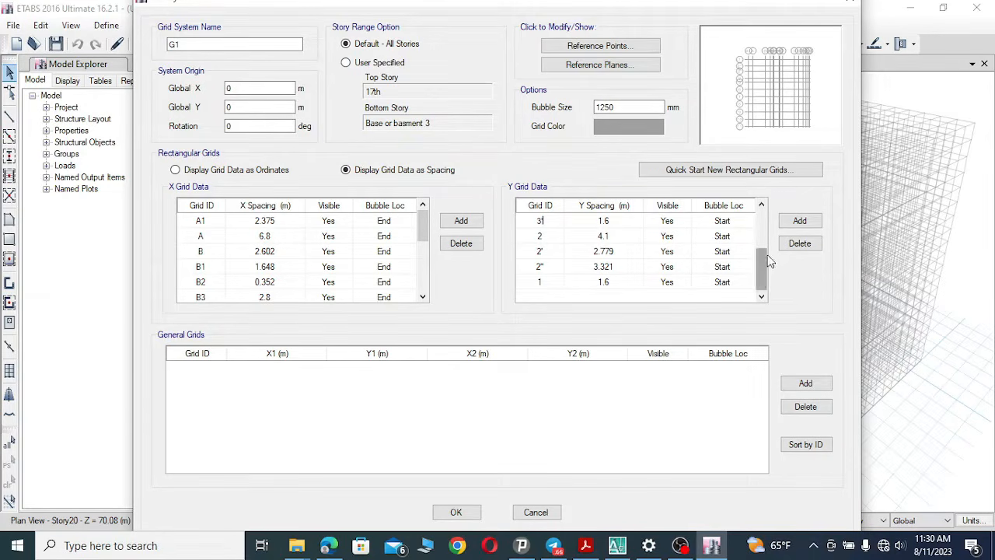
pyautogui.scroll(2, 763, 253)
pyautogui.click(544, 238)
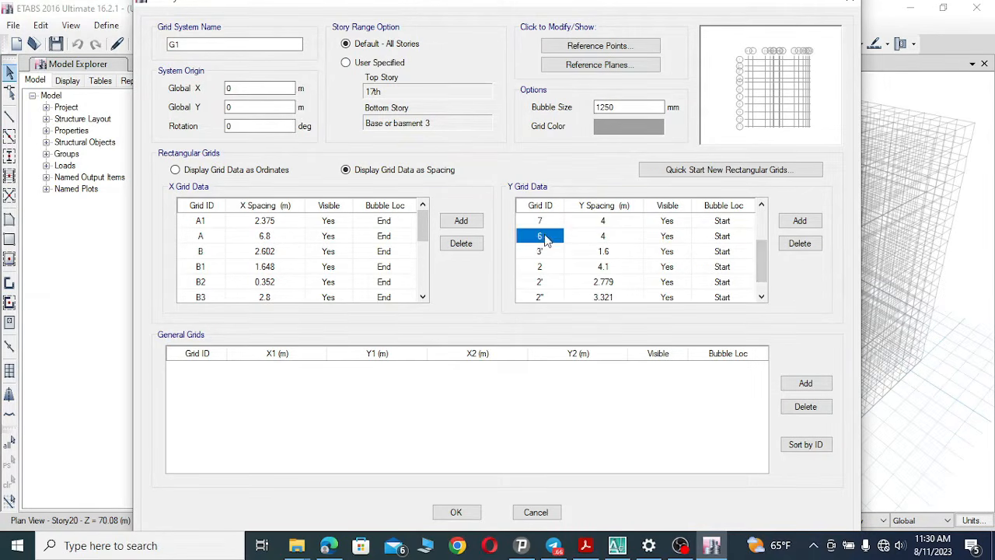
# Set Y grid line 6's spacing to 2.1 m after checking the plan near grid 3.
pyautogui.click(620, 546)
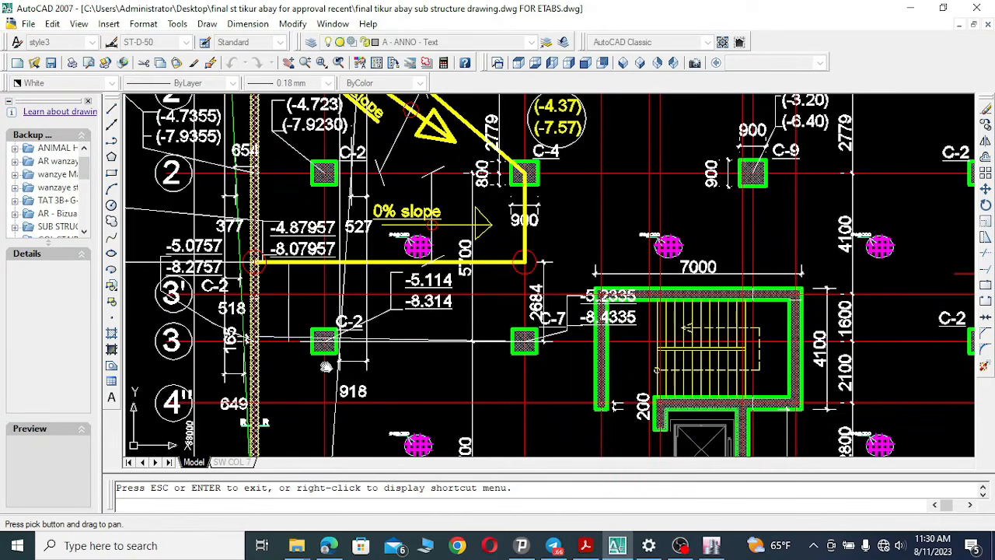
pyautogui.moveTo(384, 371); pyautogui.dragTo(384, 354)
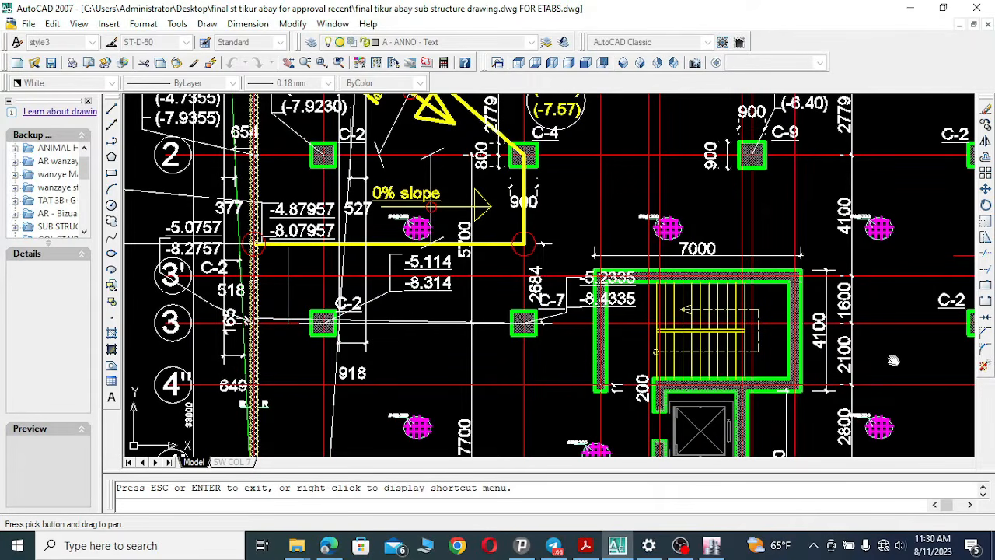
pyautogui.moveTo(894, 359); pyautogui.dragTo(891, 348)
pyautogui.click(712, 545)
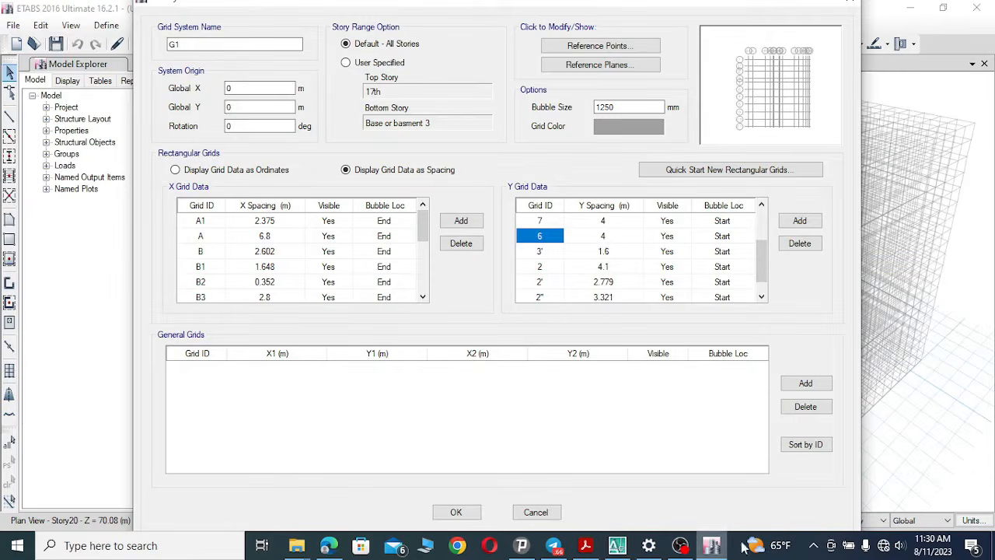
pyautogui.click(614, 235)
pyautogui.click(614, 234)
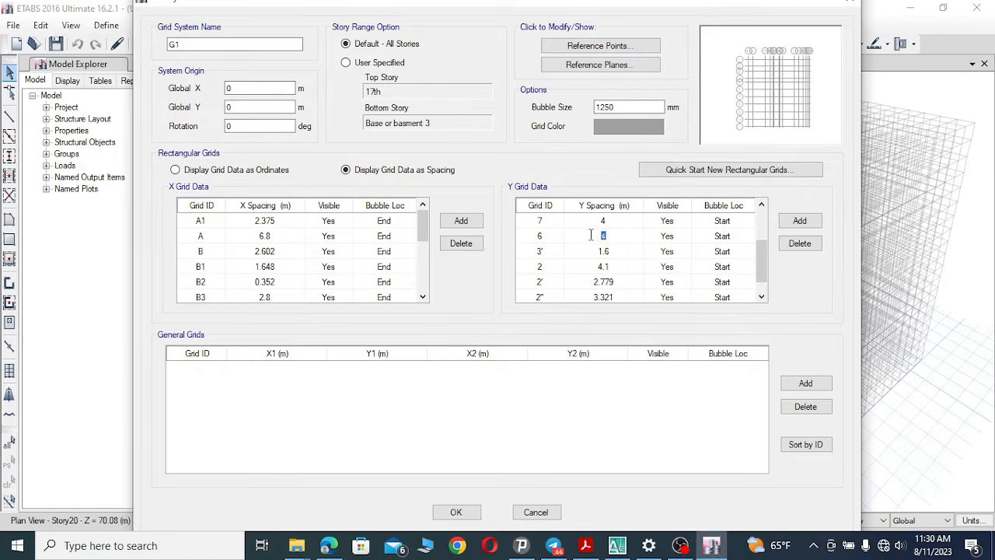
# Rename Y grid line 6 as 3.
pyautogui.click(545, 235)
pyautogui.click(545, 235)
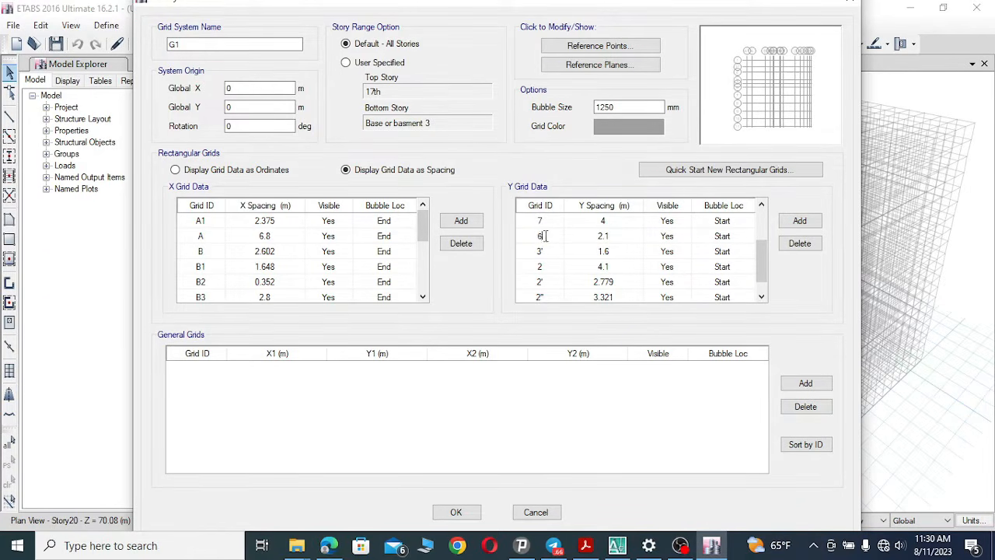
pyautogui.click(616, 546)
pyautogui.click(617, 546)
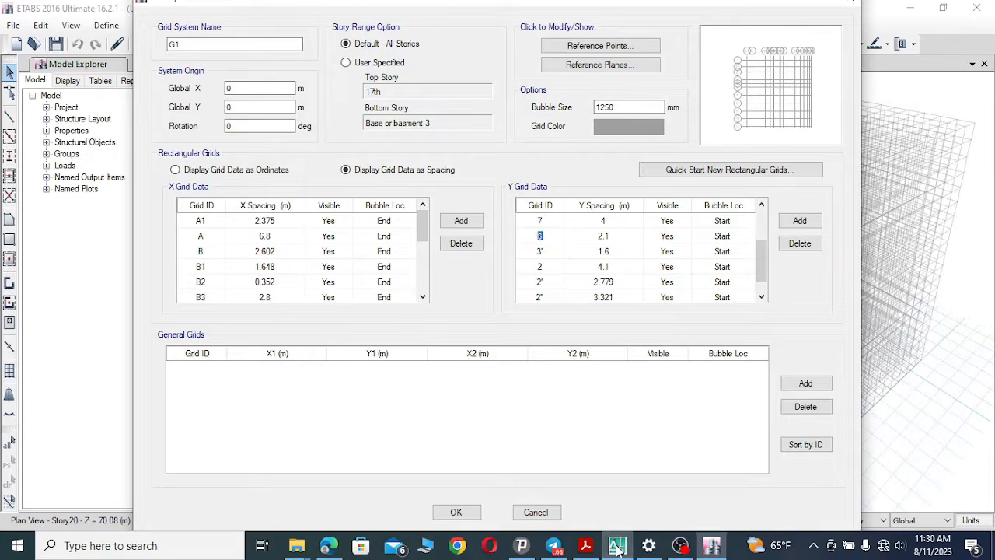
pyautogui.click(547, 223)
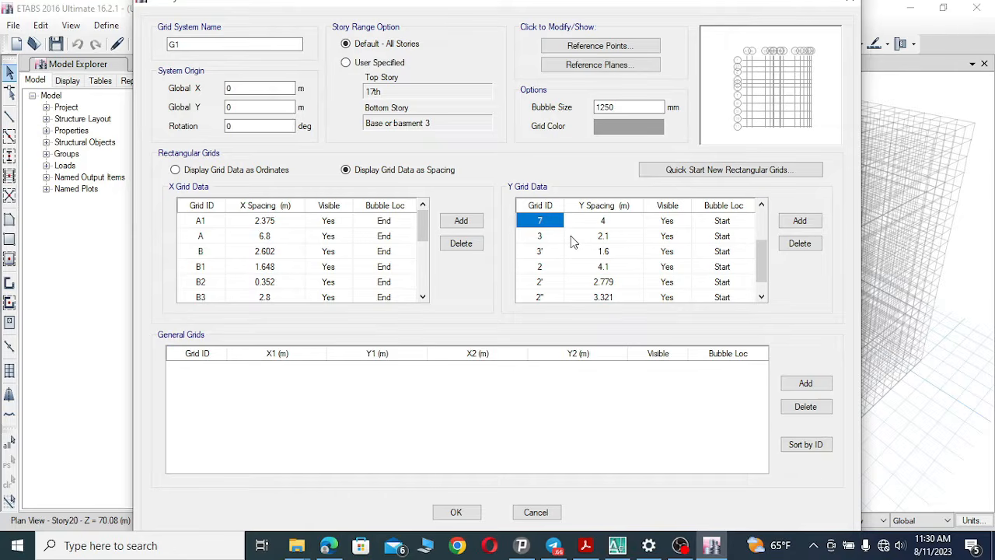
pyautogui.click(616, 546)
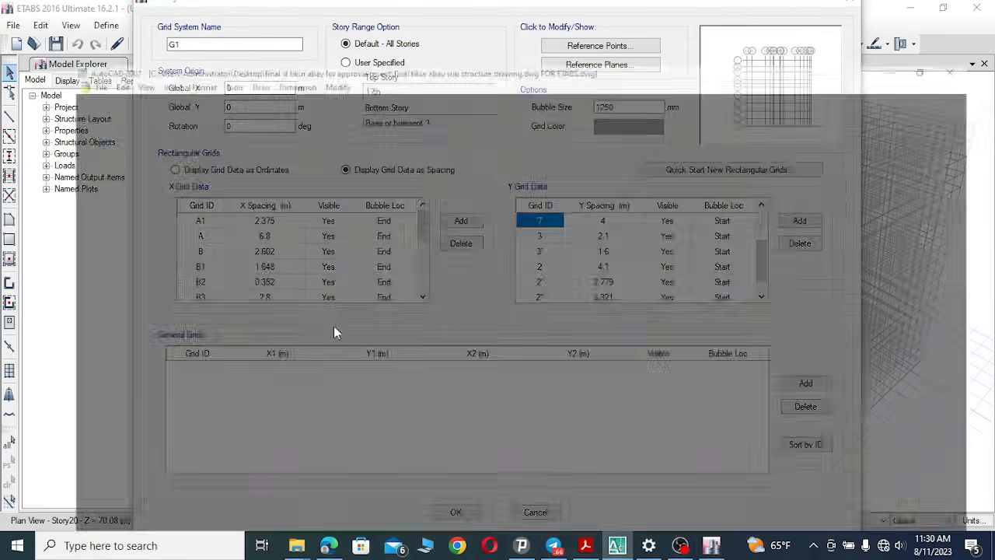
# Rename Y grid line 7 as 4" and set its spacing to 2.8 m after checking the plan near grid 4".
pyautogui.moveTo(301, 361); pyautogui.dragTo(300, 276)
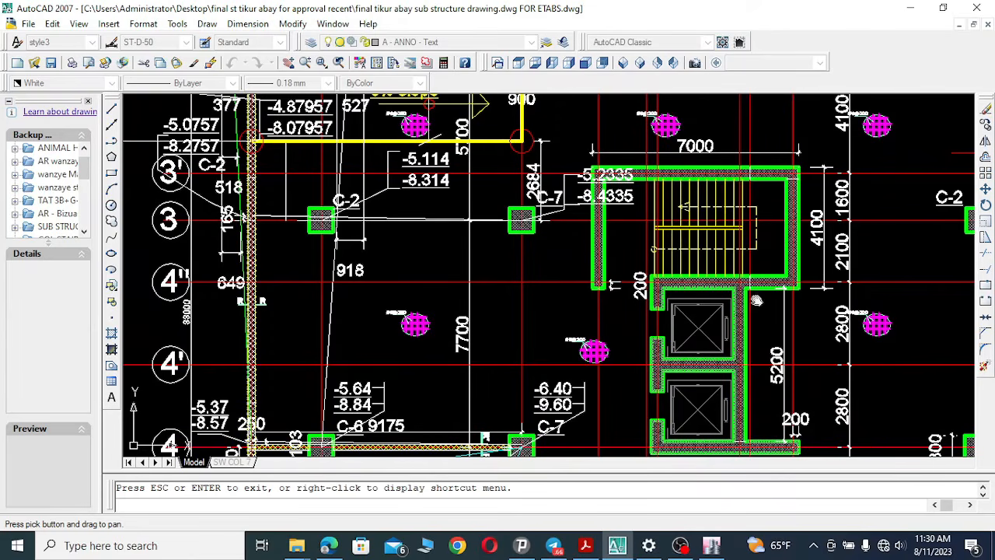
pyautogui.click(716, 548)
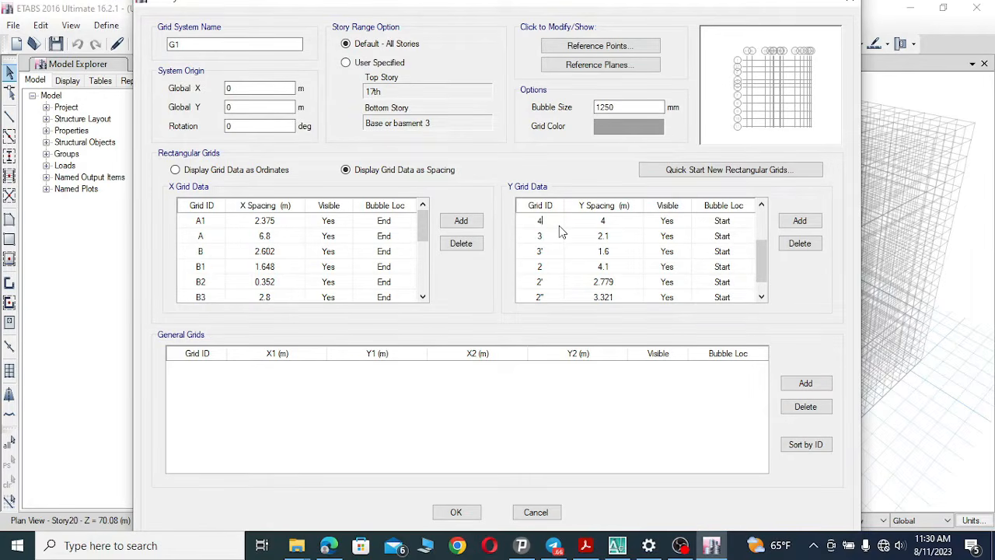
pyautogui.write("''")
pyautogui.click(614, 224)
pyautogui.click(604, 221)
pyautogui.write('2.8')
pyautogui.click(662, 223)
pyautogui.click(633, 228)
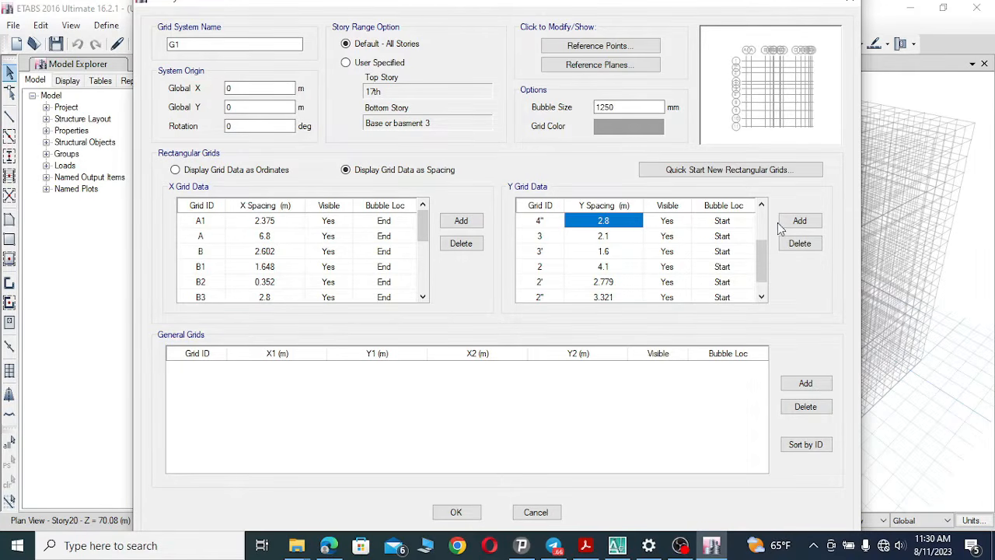
# Set Y grid line 8's spacing to 2.8 m and rename it 4' after checking the plan near grid 4'.
pyautogui.click(762, 206)
pyautogui.click(762, 206)
pyautogui.click(762, 206)
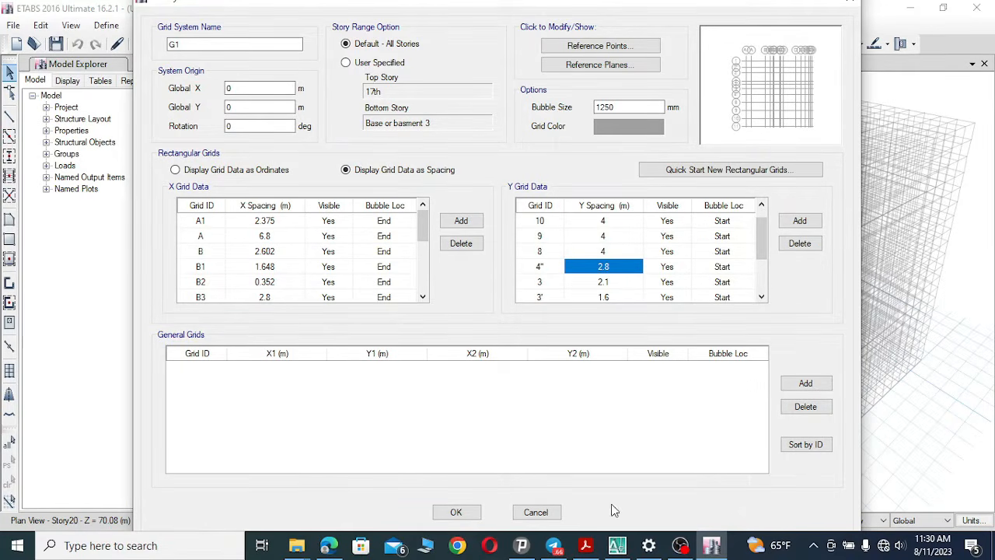
pyautogui.click(618, 545)
pyautogui.moveTo(279, 362); pyautogui.dragTo(318, 234)
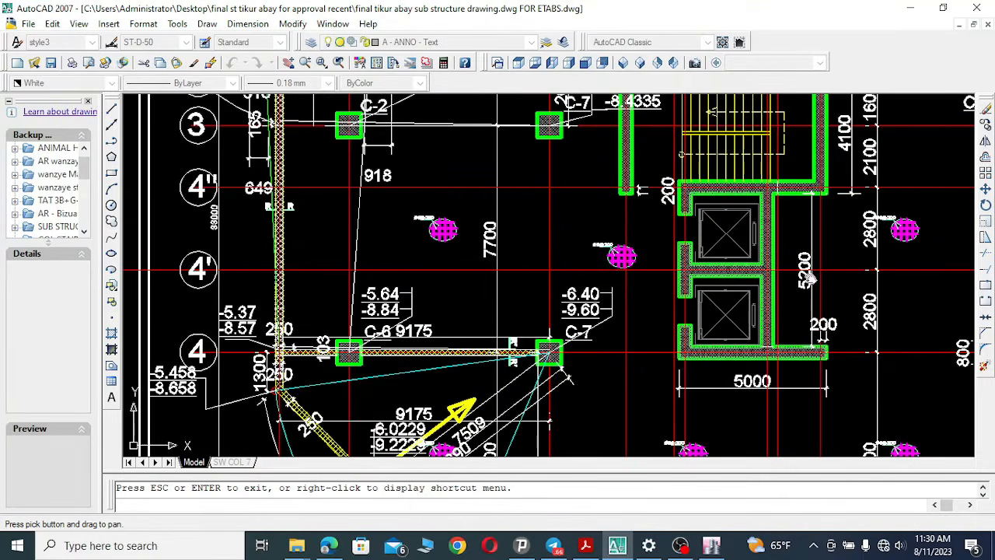
pyautogui.moveTo(831, 279); pyautogui.dragTo(825, 280)
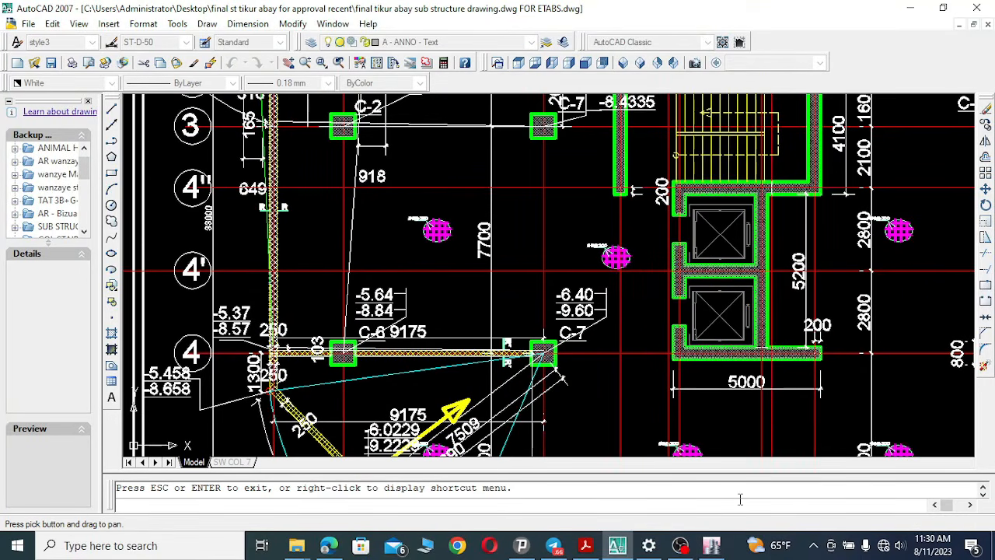
pyautogui.click(711, 545)
pyautogui.click(610, 252)
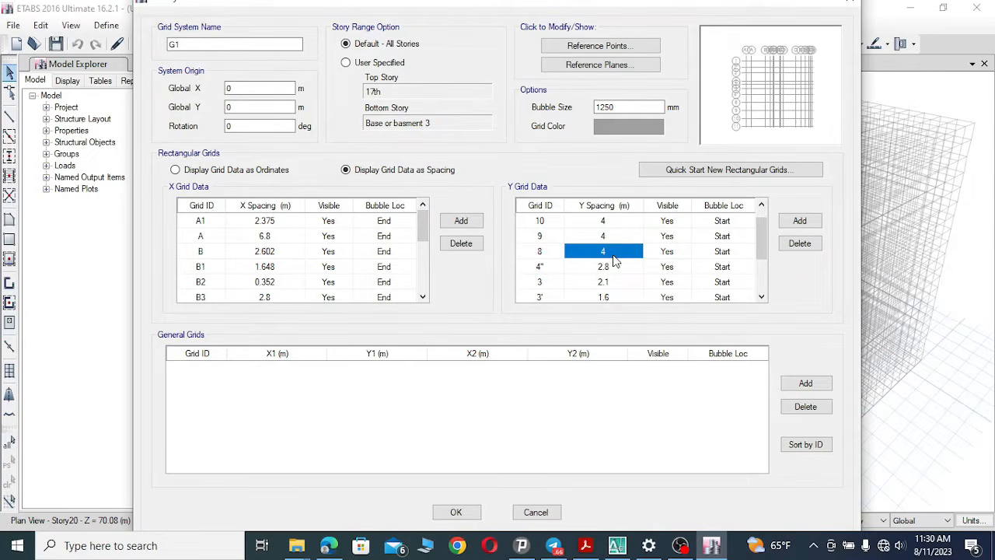
pyautogui.click(613, 252)
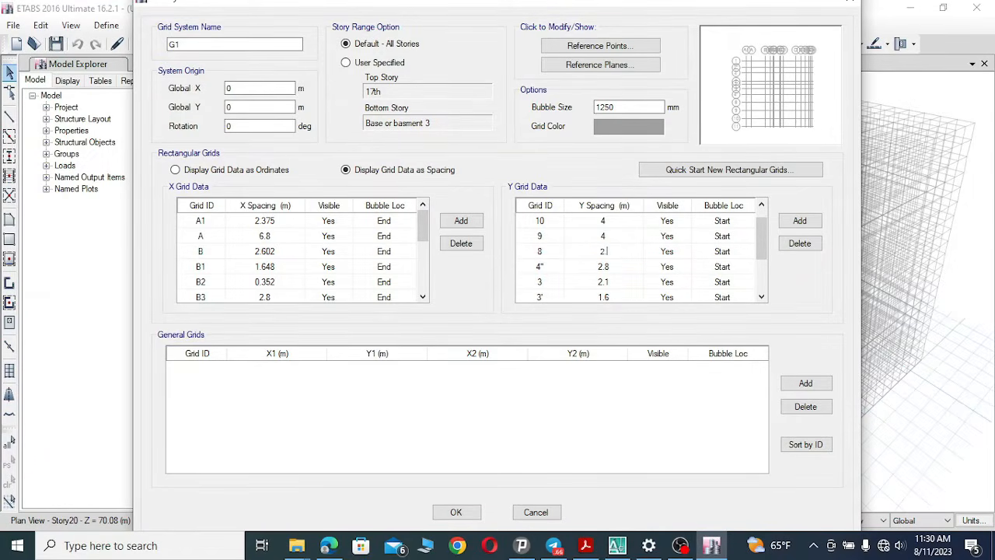
pyautogui.write('2.8')
pyautogui.click(544, 251)
pyautogui.click(546, 252)
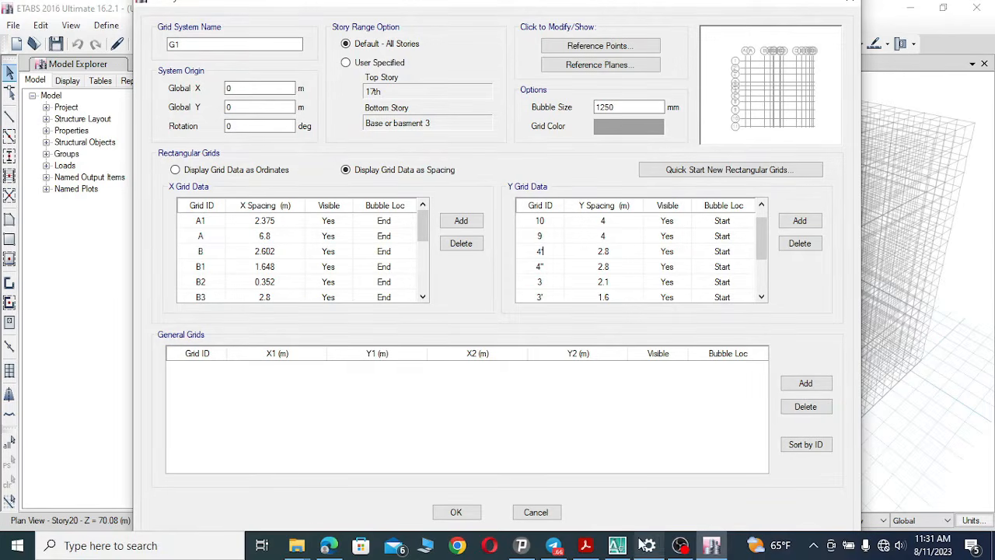
# Set Y grid line 9's spacing to 7.3 m and rename it 4 after checking the plan near grid 4.
pyautogui.click(617, 545)
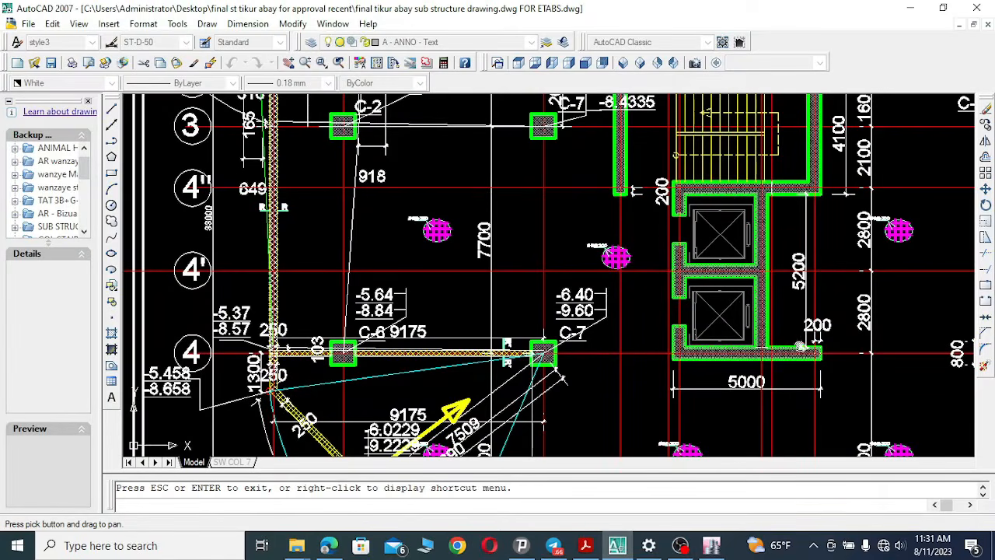
pyautogui.moveTo(452, 379); pyautogui.dragTo(440, 250)
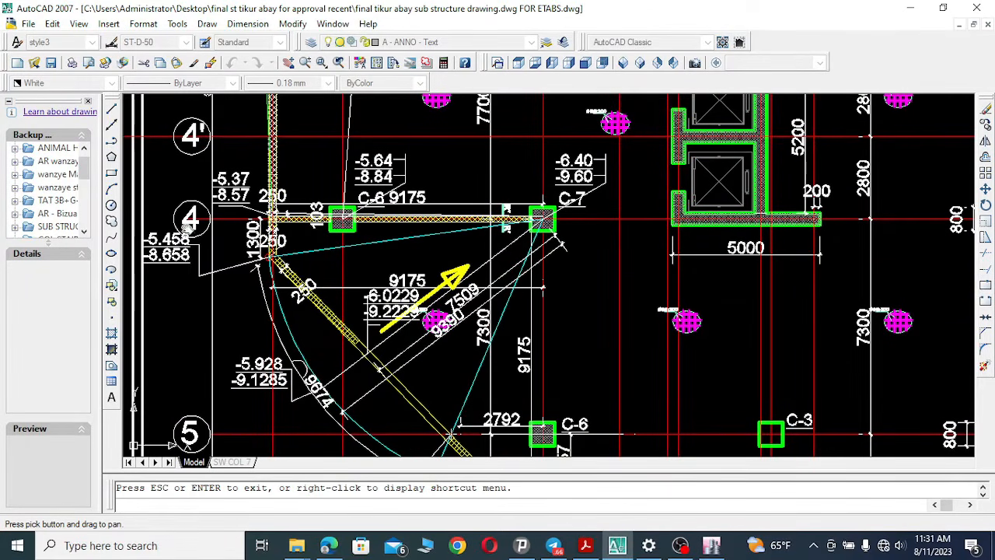
pyautogui.moveTo(547, 258); pyautogui.dragTo(543, 250)
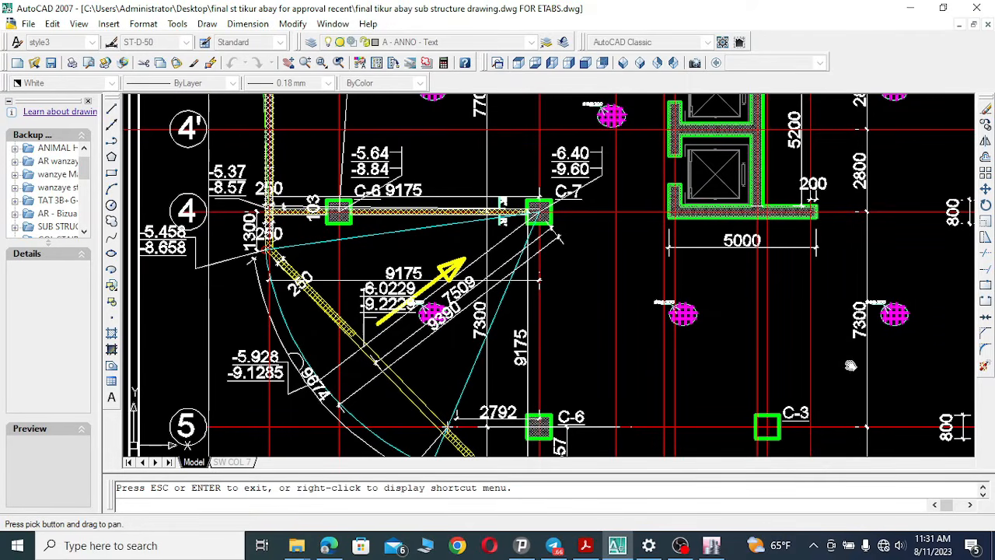
pyautogui.click(712, 545)
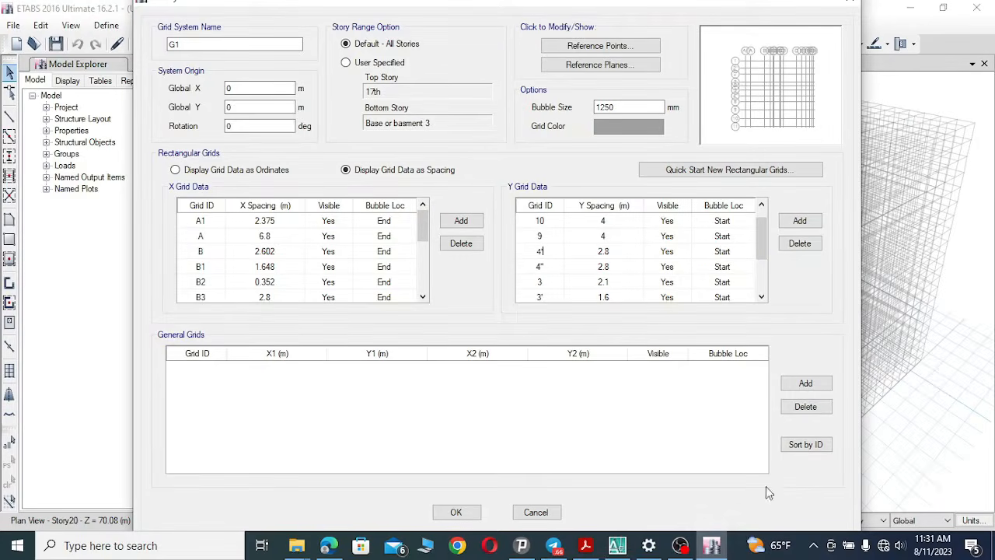
pyautogui.click(614, 236)
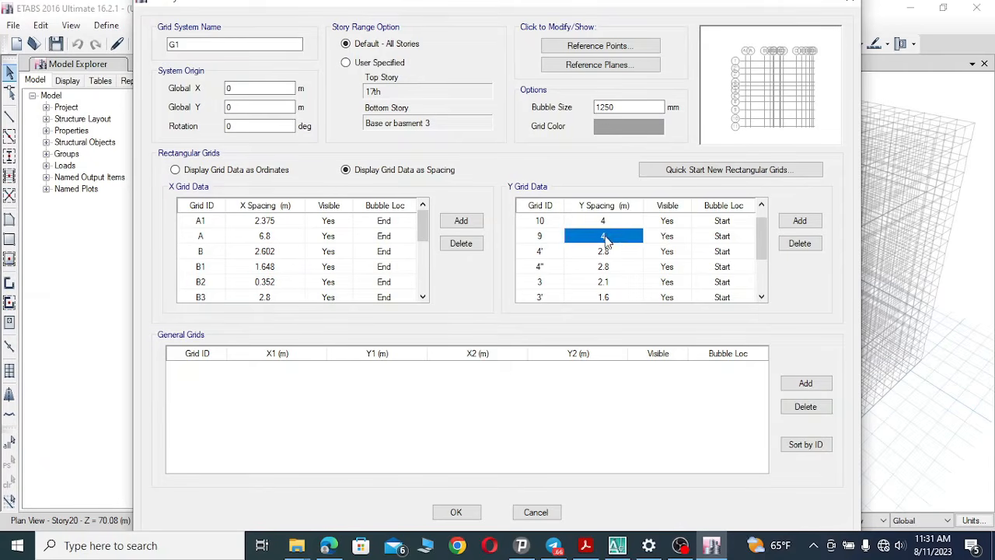
pyautogui.click(616, 236)
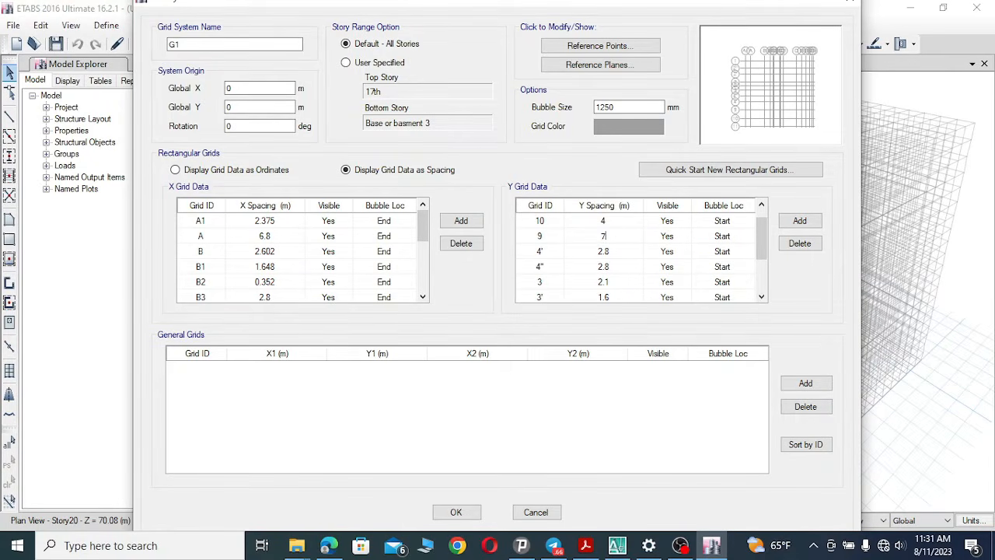
pyautogui.click(544, 236)
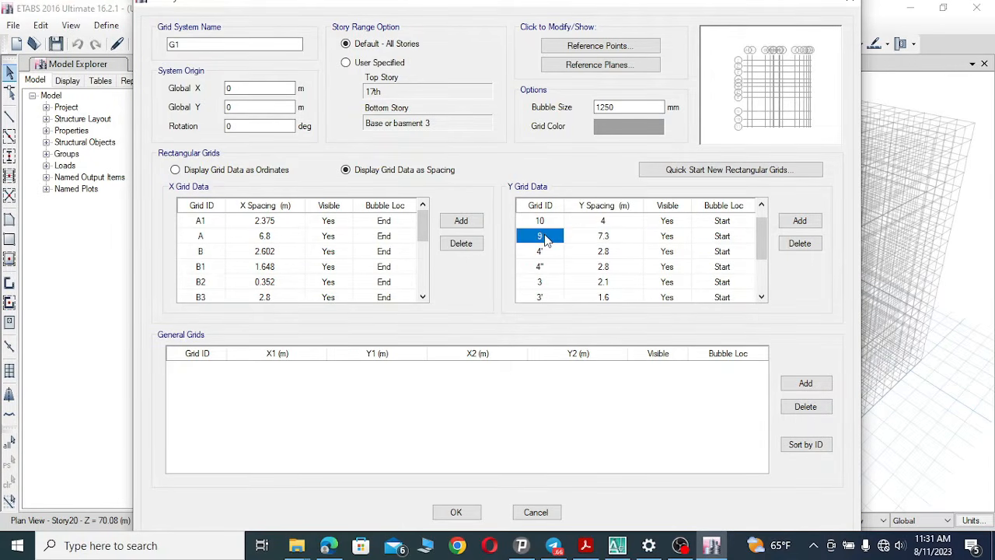
pyautogui.click(547, 235)
# Set Y grid line 10's spacing to 4.6 m and rename it 5 after checking the plan near grid 5.
pyautogui.click(617, 545)
pyautogui.moveTo(339, 332); pyautogui.dragTo(265, 168)
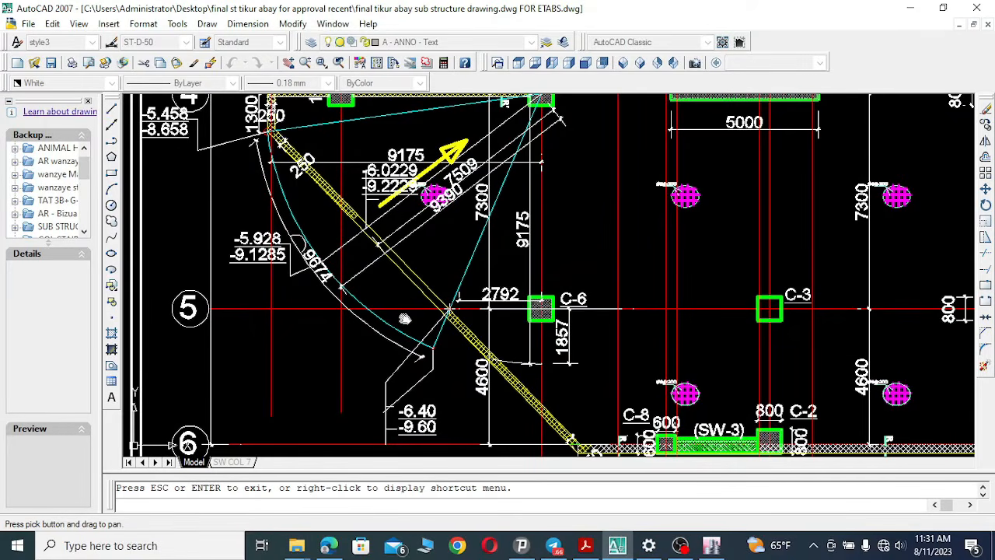
pyautogui.moveTo(774, 335); pyautogui.dragTo(740, 327)
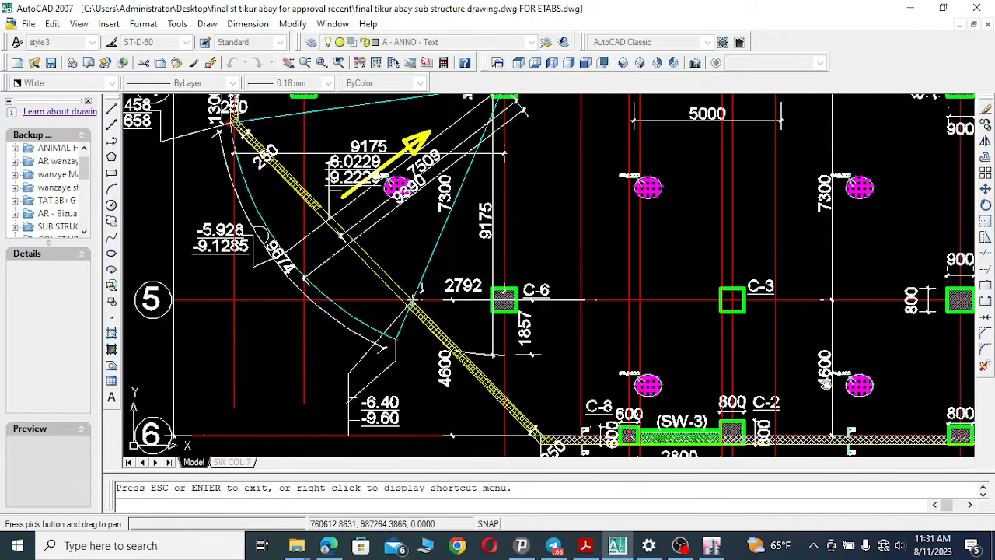
pyautogui.scroll(3, 833, 386)
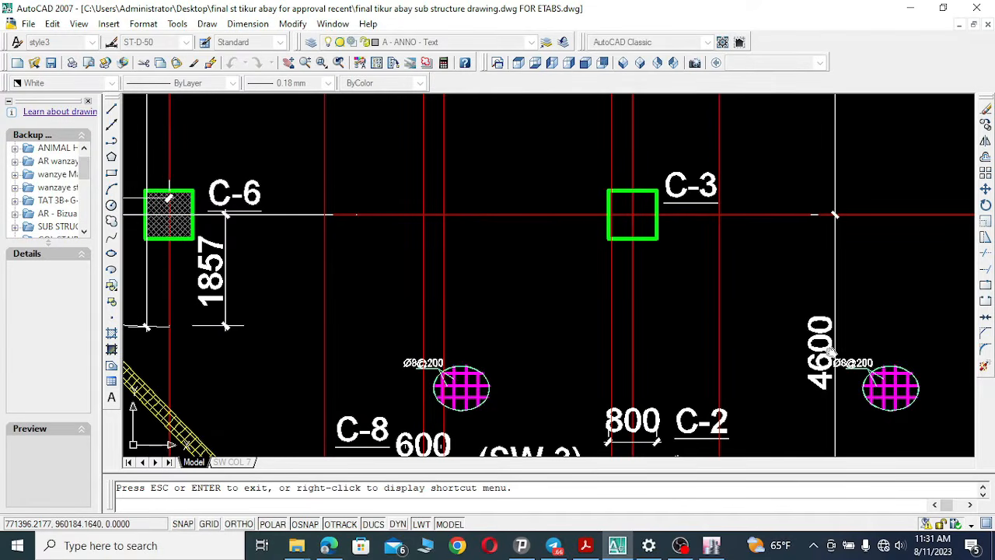
pyautogui.click(711, 544)
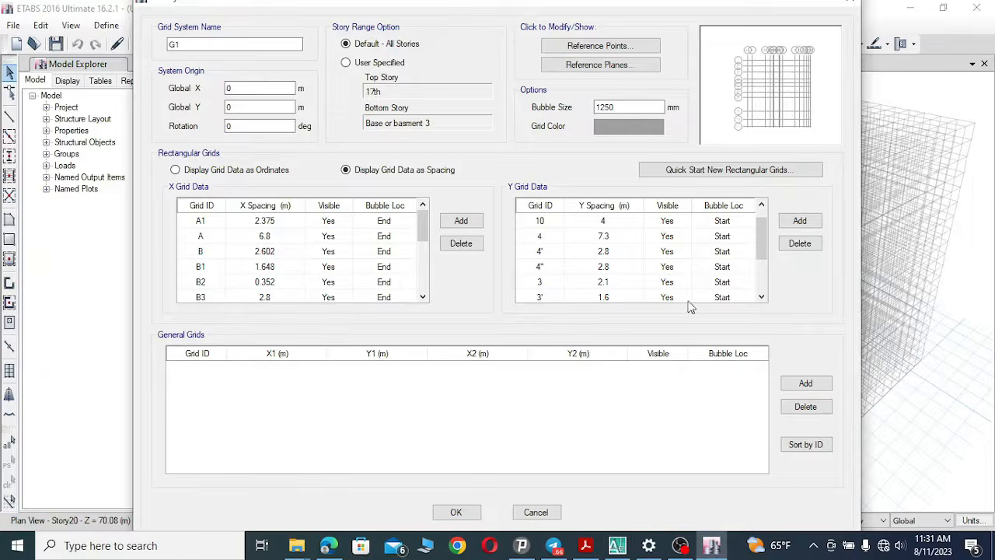
pyautogui.doubleClick(611, 224)
pyautogui.write('4.6')
pyautogui.click(547, 224)
pyautogui.click(550, 221)
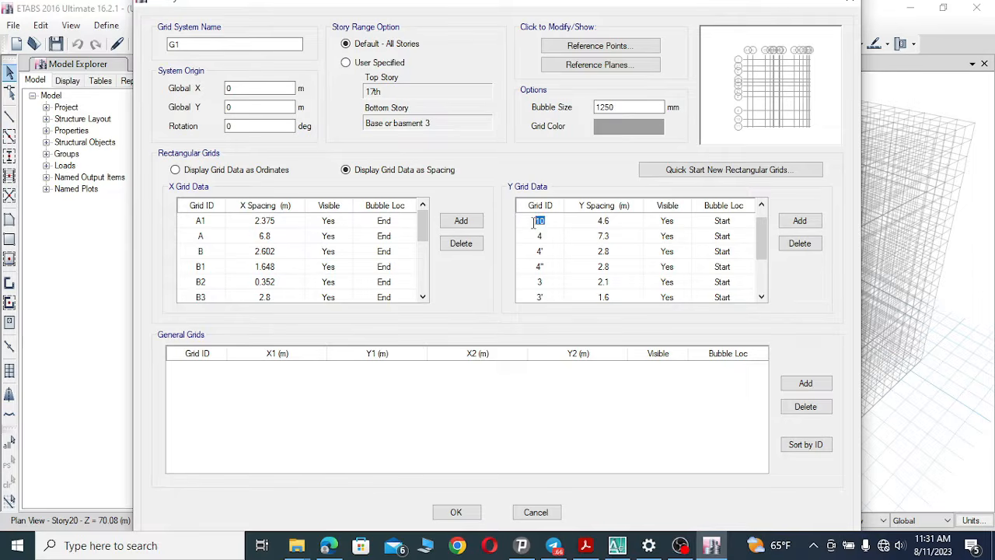
# Rename Y grid line 11 as 6, set its spacing to 0 m, and confirm the grid system changes.
pyautogui.click(617, 546)
pyautogui.moveTo(339, 309); pyautogui.dragTo(617, 215)
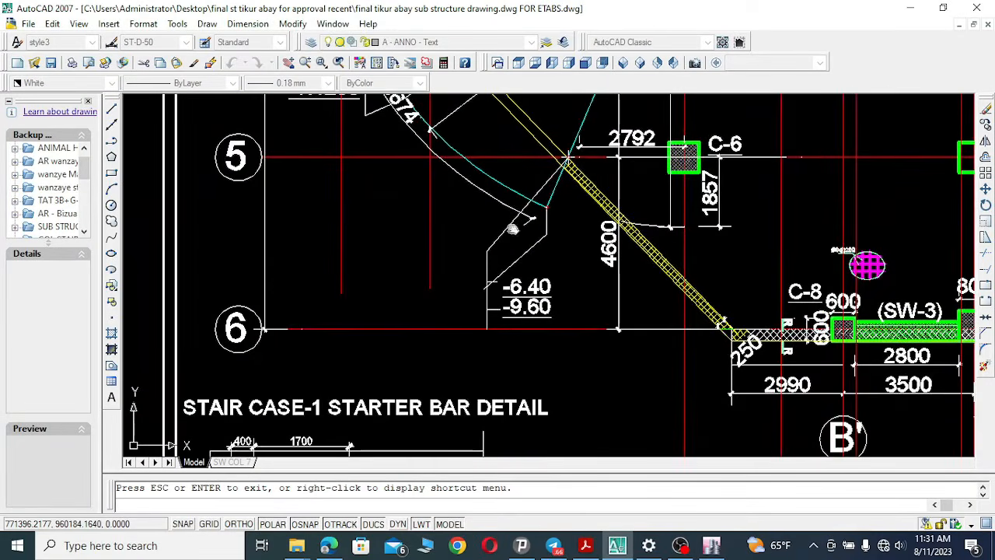
pyautogui.moveTo(488, 289); pyautogui.dragTo(429, 271)
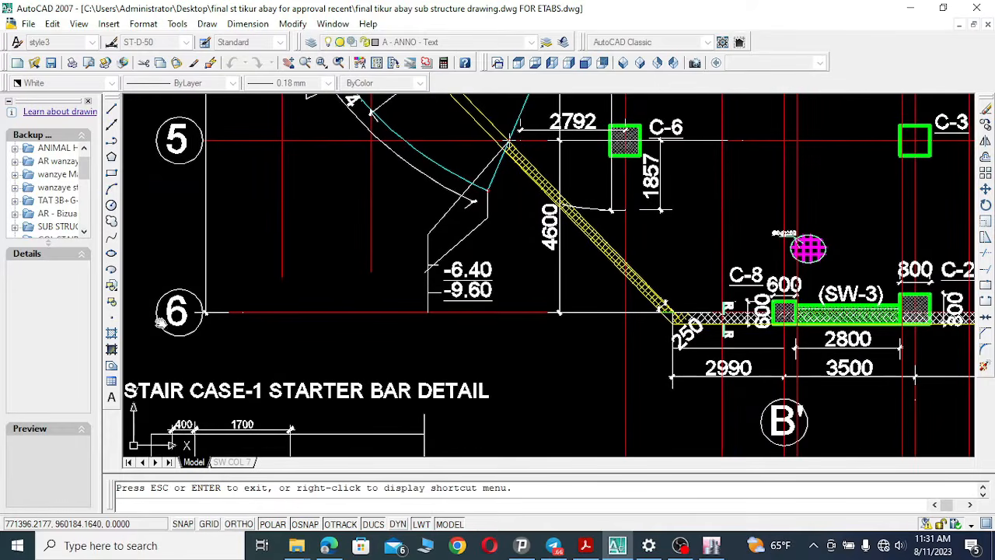
pyautogui.moveTo(516, 358); pyautogui.dragTo(503, 336)
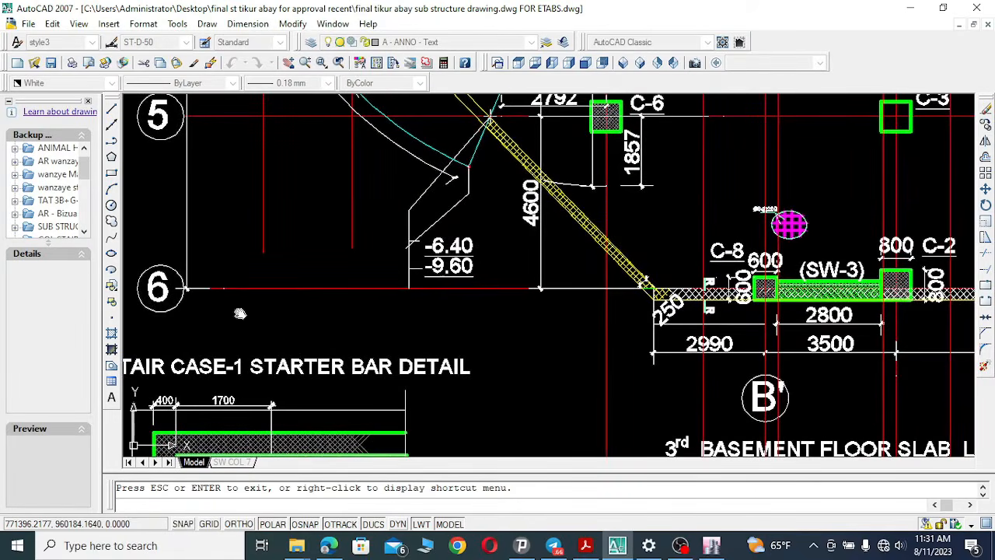
pyautogui.moveTo(443, 323); pyautogui.dragTo(427, 321)
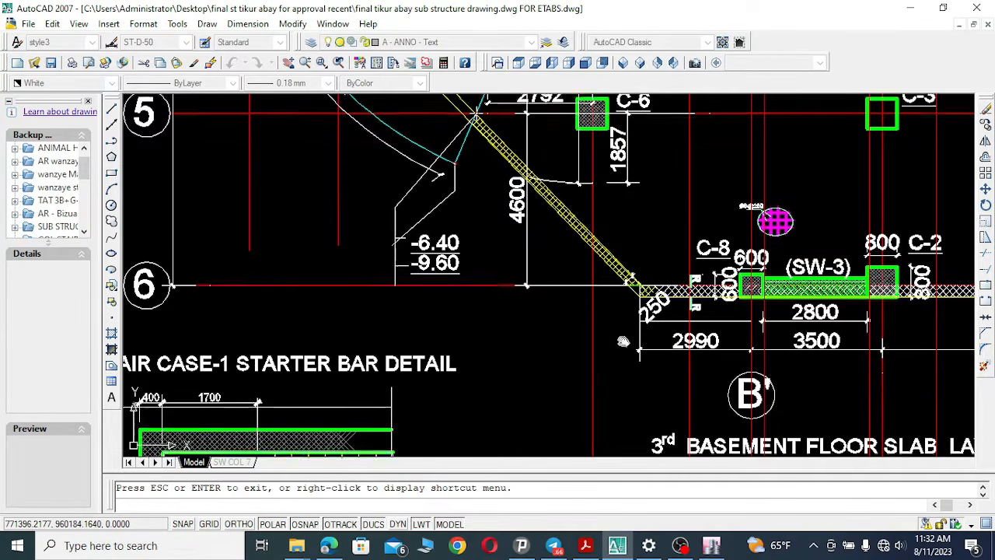
pyautogui.moveTo(619, 356); pyautogui.dragTo(624, 337)
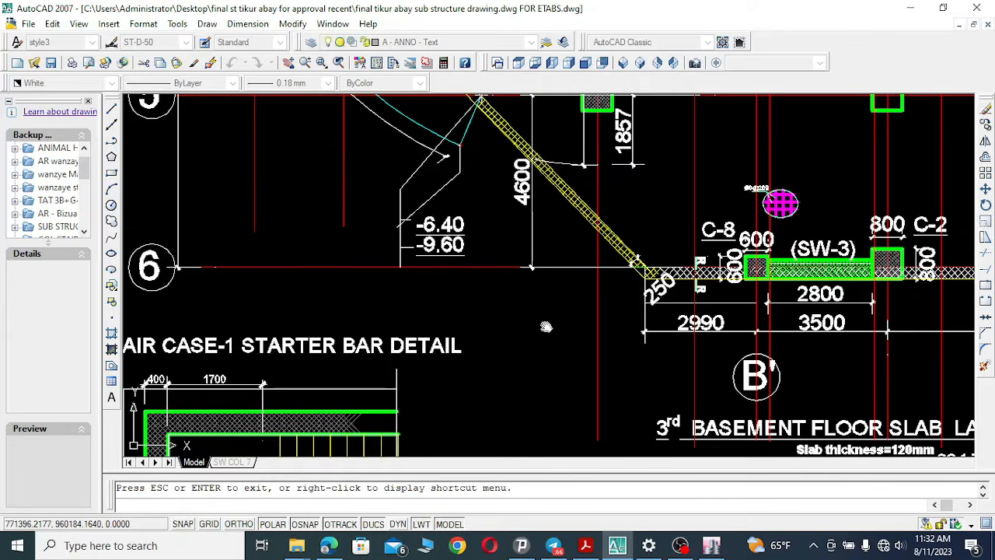
pyautogui.click(711, 544)
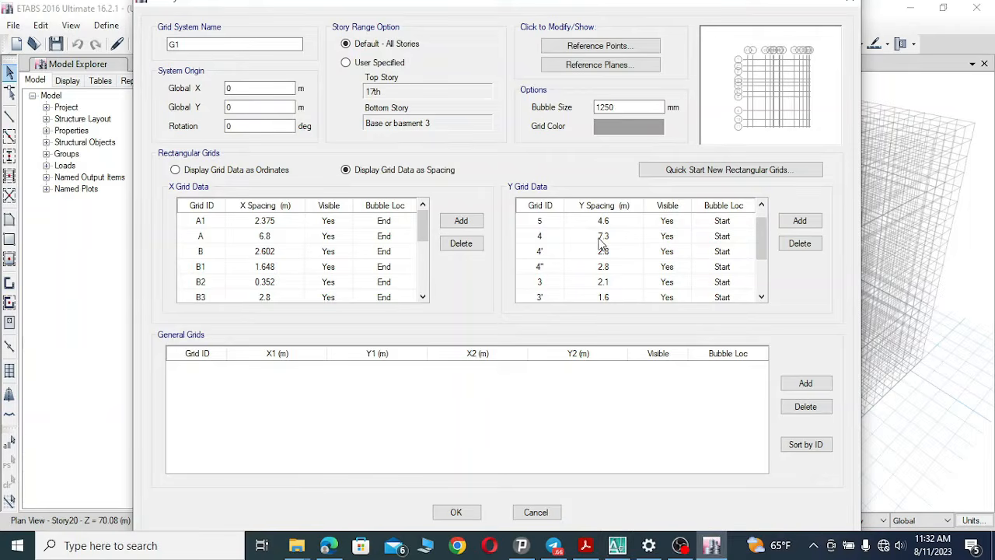
pyautogui.click(761, 206)
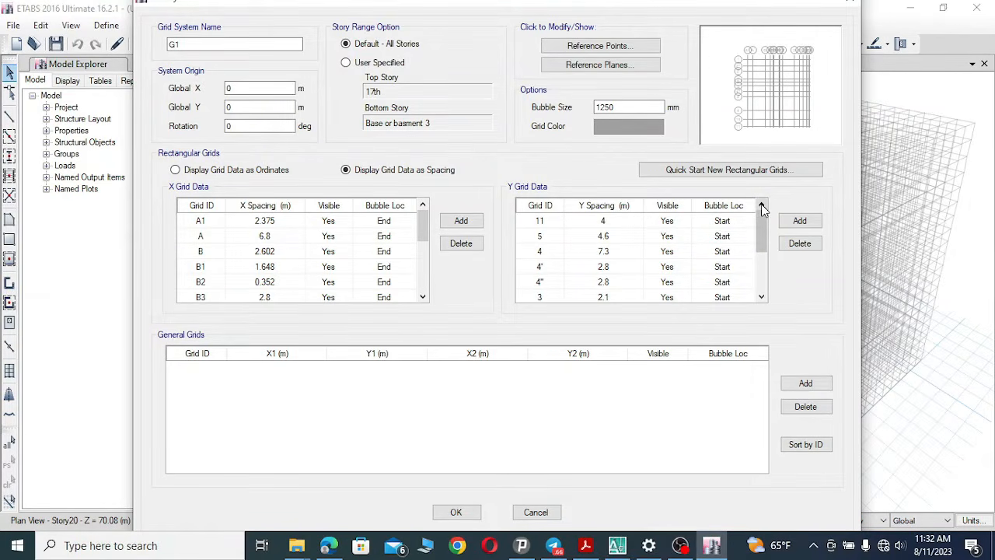
pyautogui.click(552, 223)
pyautogui.click(545, 222)
pyautogui.write('6')
pyautogui.click(611, 222)
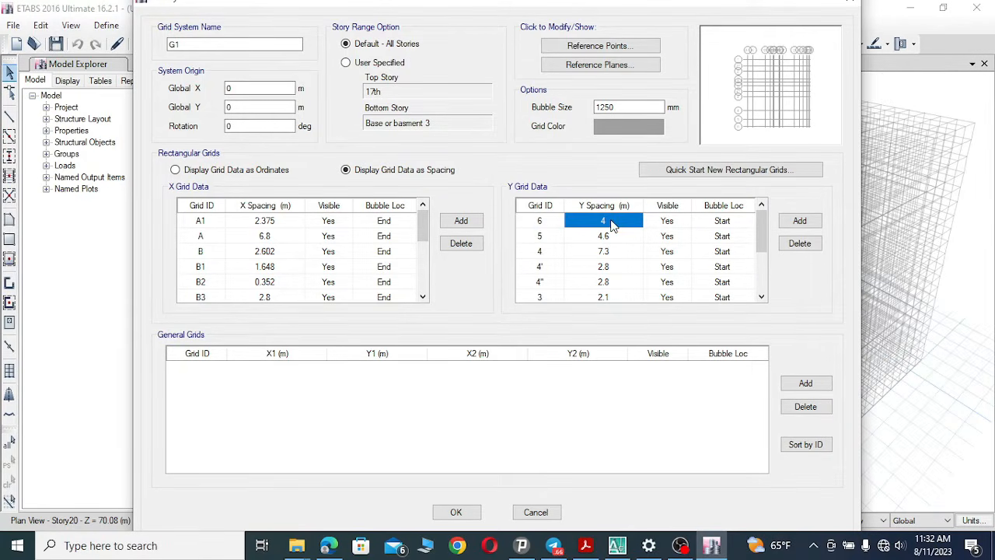
pyautogui.click(611, 222)
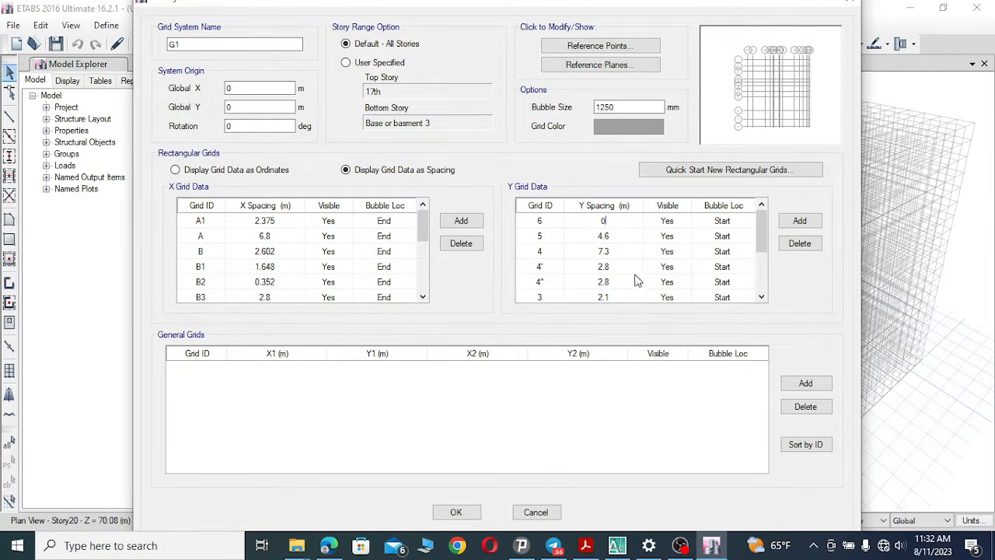
pyautogui.click(456, 514)
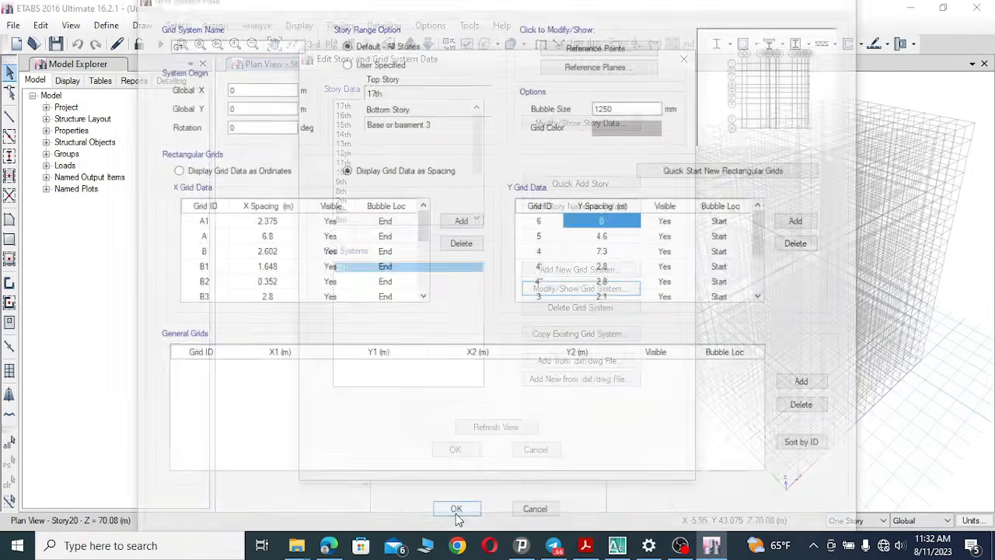
pyautogui.click(457, 451)
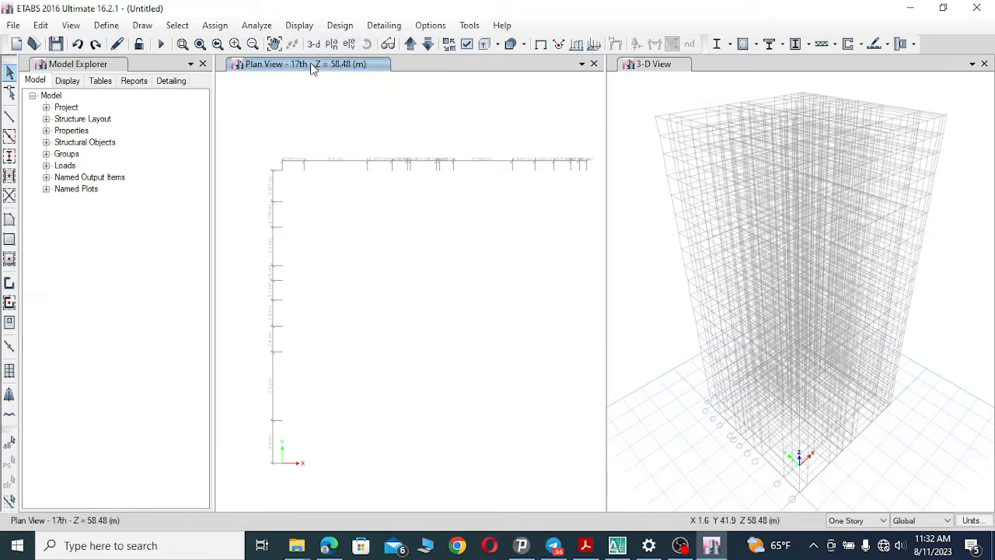
# Switch the plan view to the Base or basment 3 story level.
pyautogui.click(332, 44)
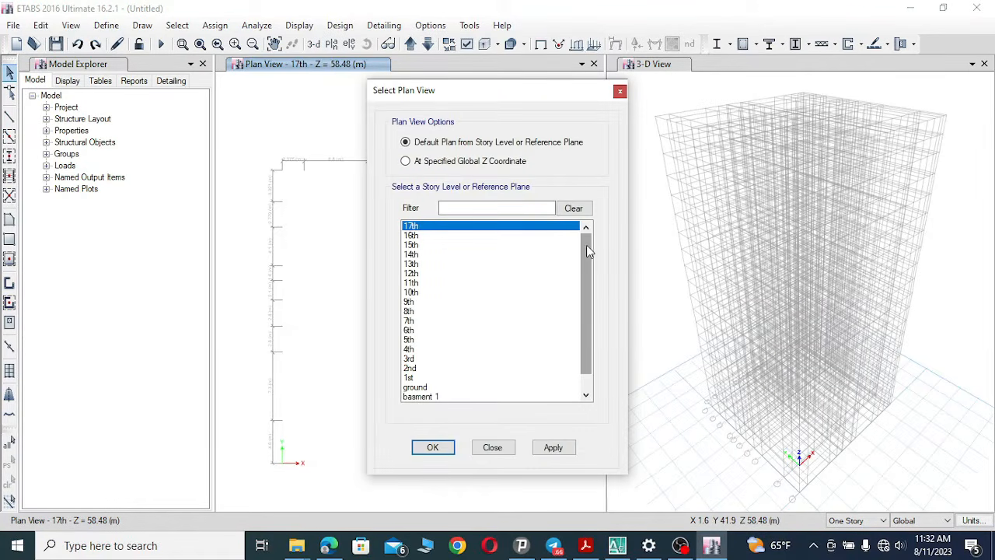
pyautogui.moveTo(589, 250); pyautogui.dragTo(584, 335)
pyautogui.click(456, 397)
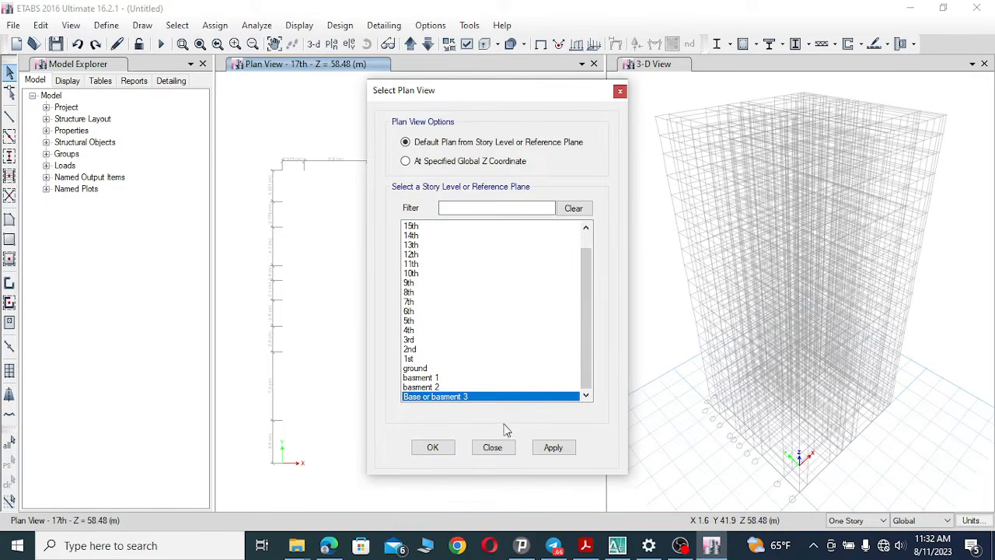
pyautogui.click(553, 447)
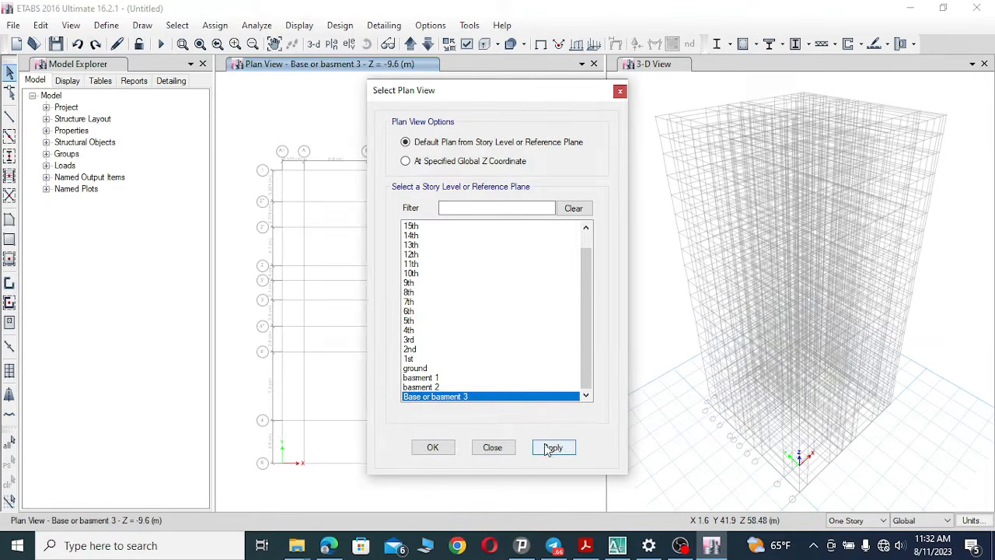
pyautogui.click(490, 449)
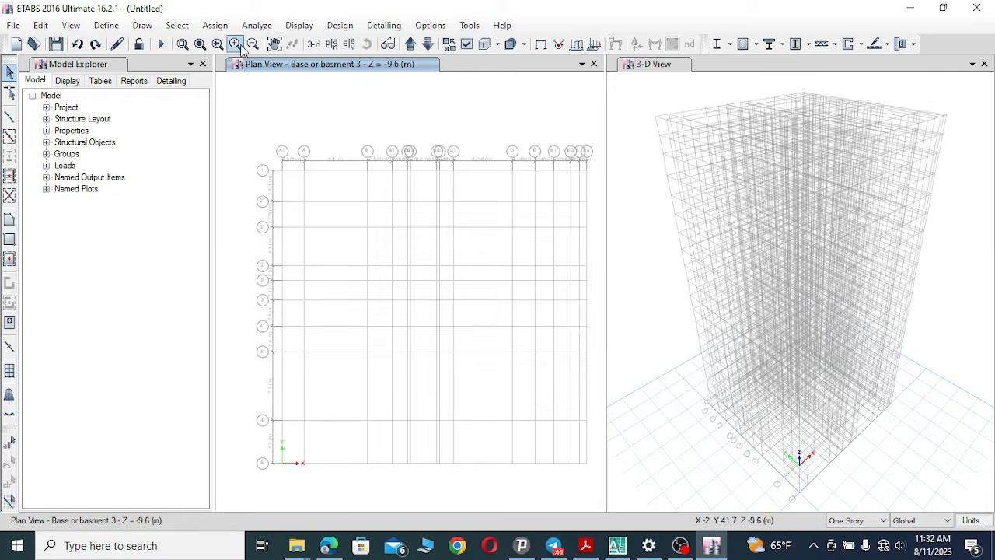
pyautogui.scroll(5, 264, 179)
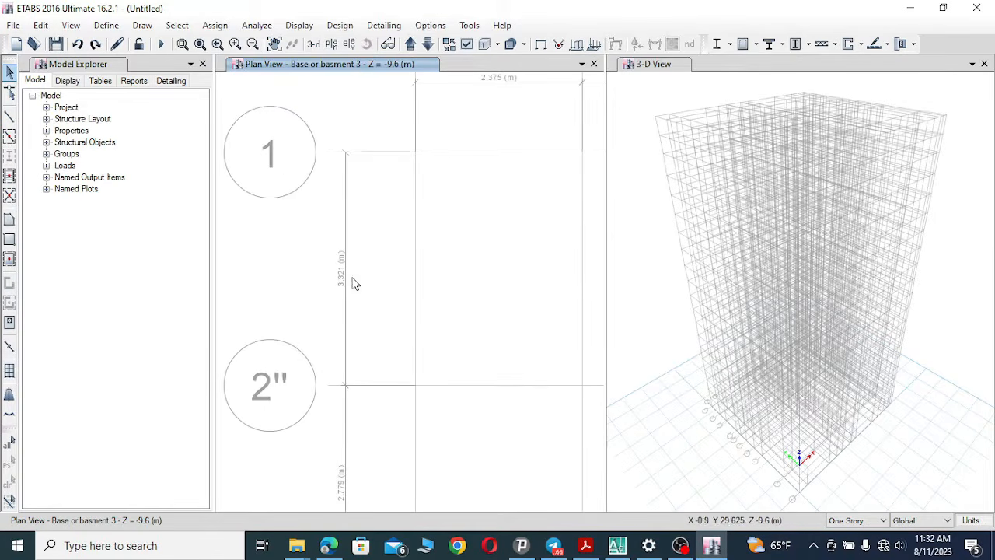
pyautogui.scroll(-3, 273, 220)
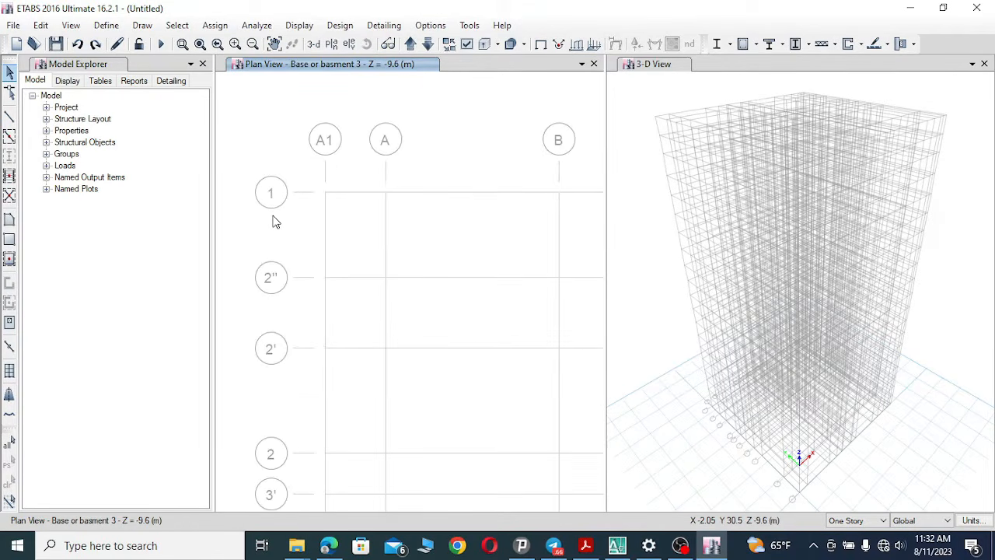
pyautogui.scroll(-4, 265, 208)
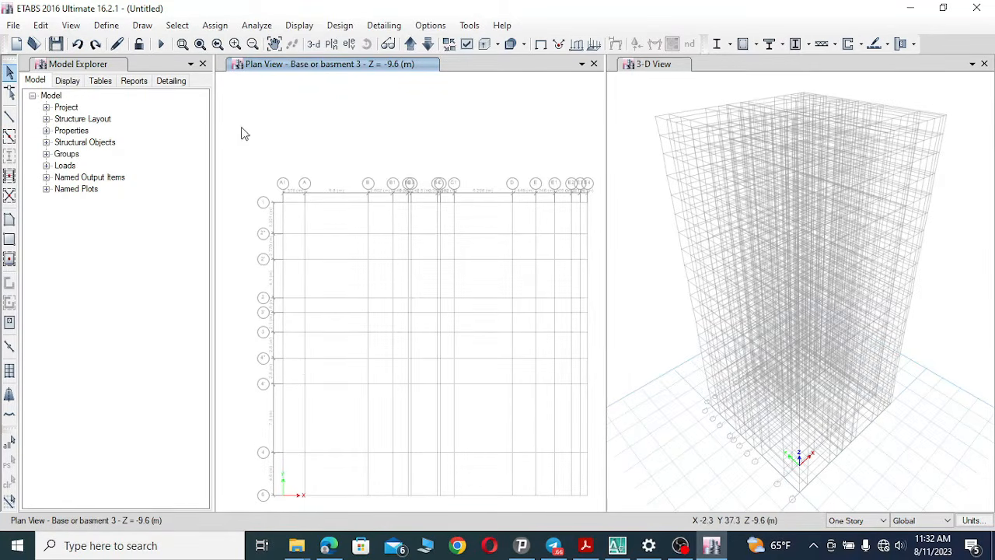
pyautogui.moveTo(418, 240); pyautogui.dragTo(388, 207)
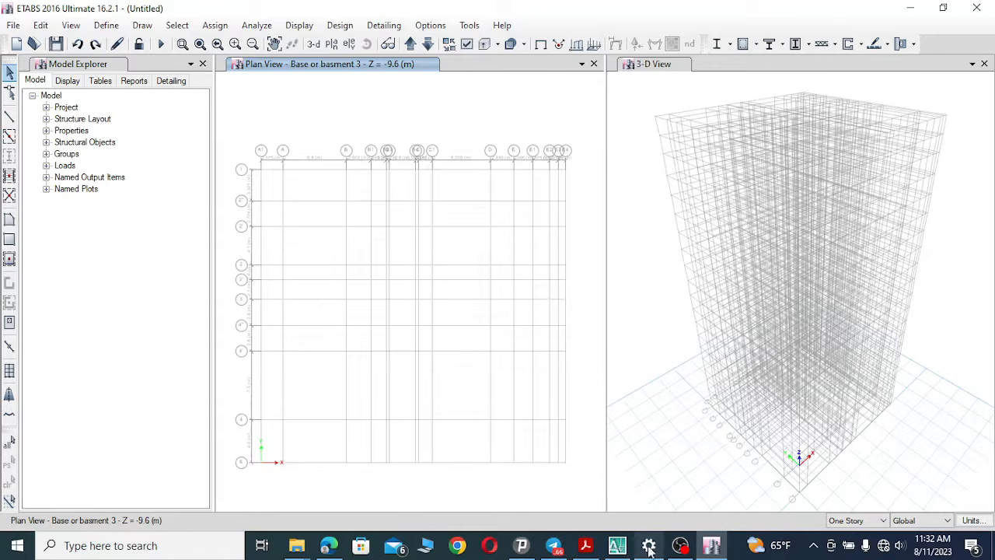
# Switch to the AutoCAD drawing TAT 3B+G+14 Mod.Furniture (3) (2).dwg and examine the section's basement and floor levels.
pyautogui.click(617, 546)
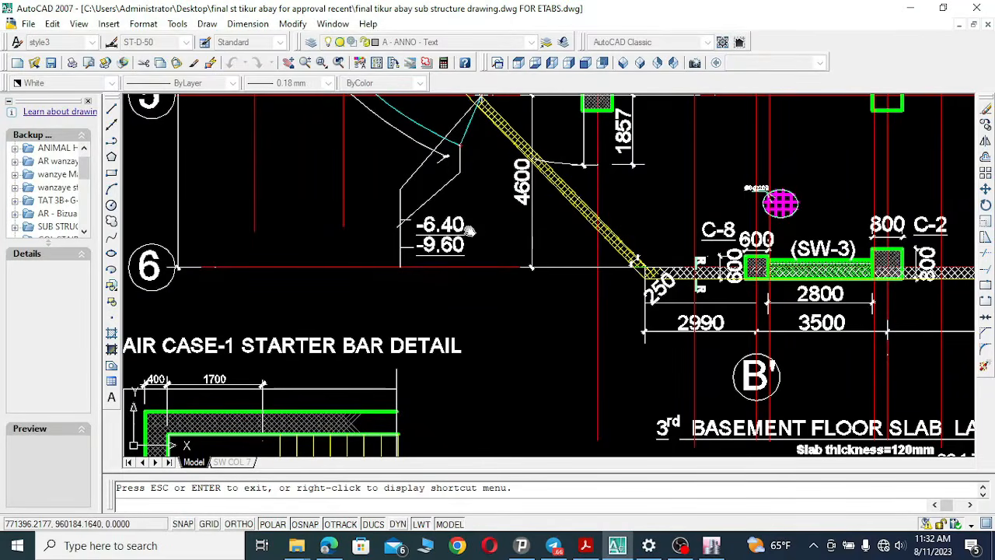
pyautogui.scroll(-5, 474, 233)
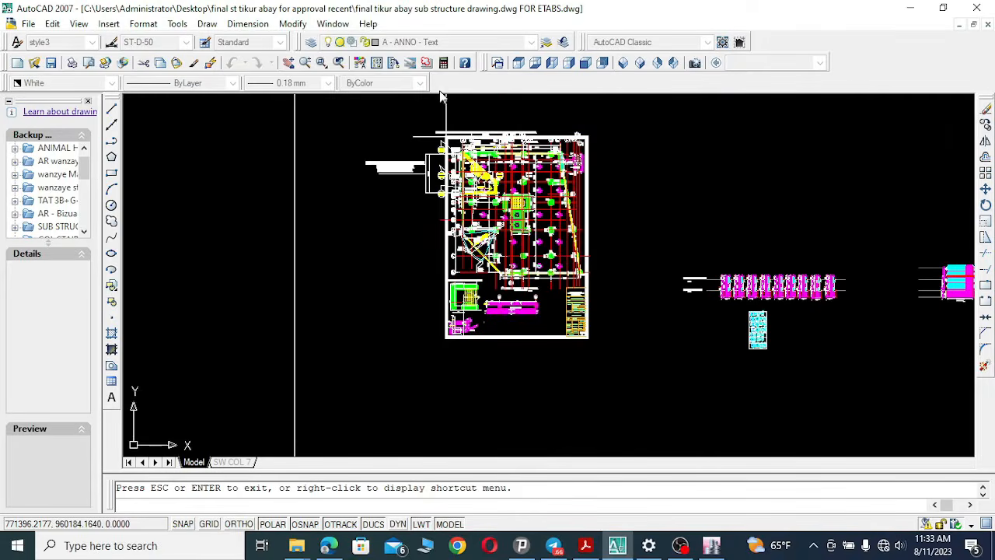
pyautogui.click(333, 23)
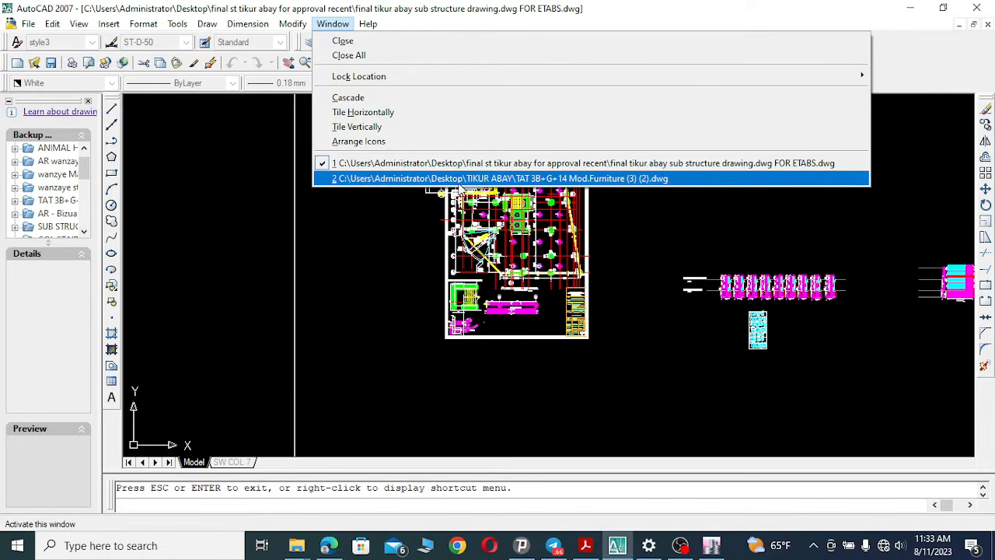
pyautogui.click(575, 178)
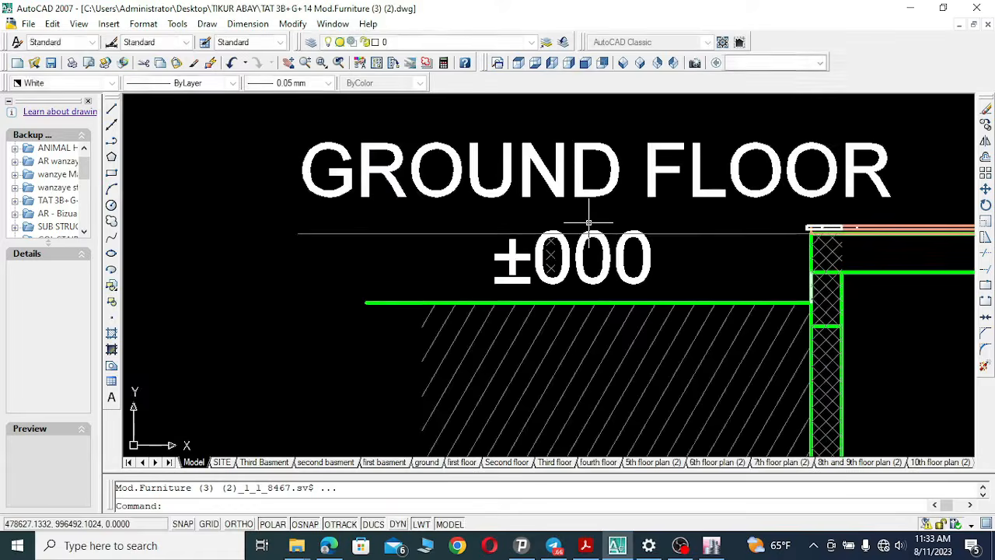
pyautogui.click(305, 63)
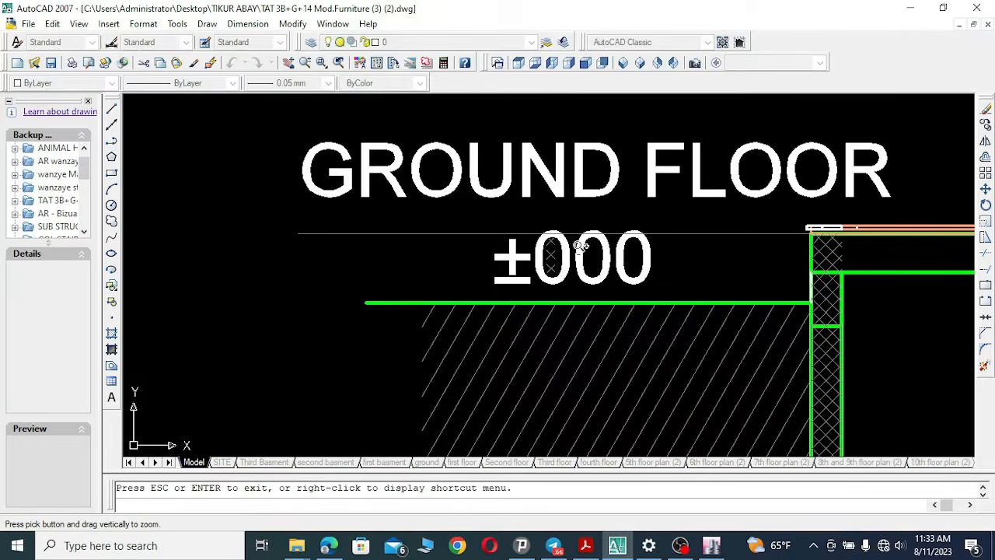
pyautogui.moveTo(573, 249)
pyautogui.mouseDown()
pyautogui.moveTo(555, 381)
pyautogui.moveTo(573, 424)
pyautogui.mouseUp()
pyautogui.moveTo(651, 241); pyautogui.dragTo(644, 409)
pyautogui.moveTo(711, 229); pyautogui.dragTo(689, 397)
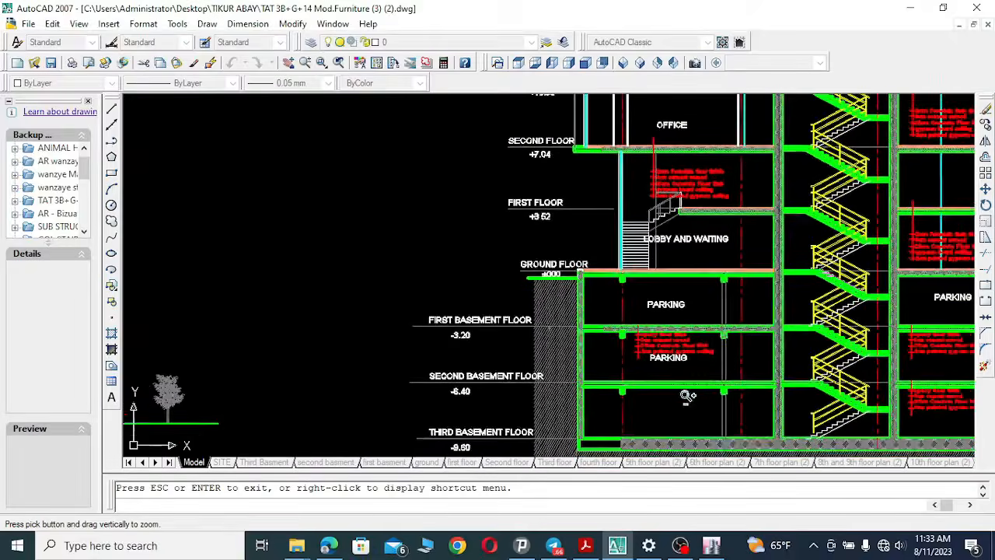
pyautogui.moveTo(793, 204); pyautogui.dragTo(723, 369)
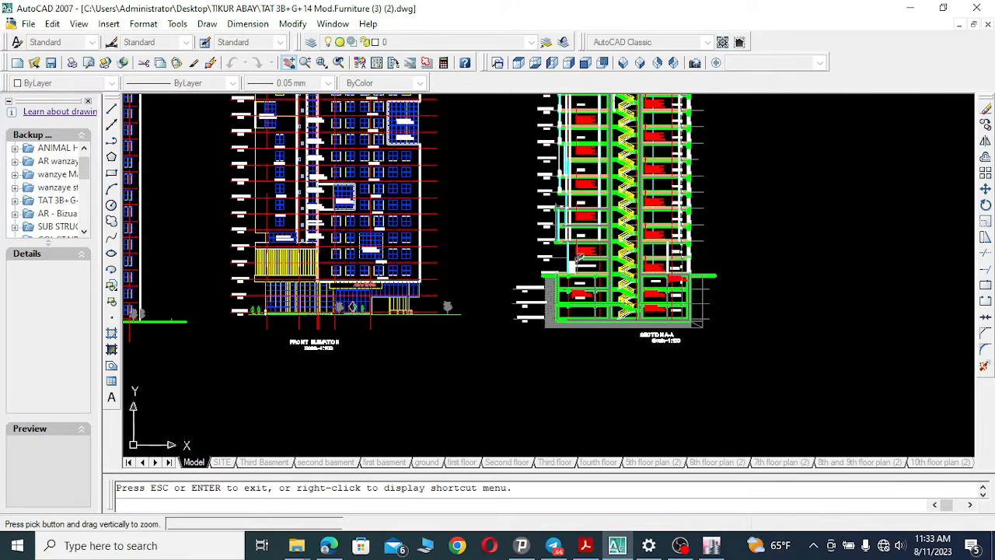
# Browse the architectural floor plans across the drawing to find the basement plans.
pyautogui.click(289, 63)
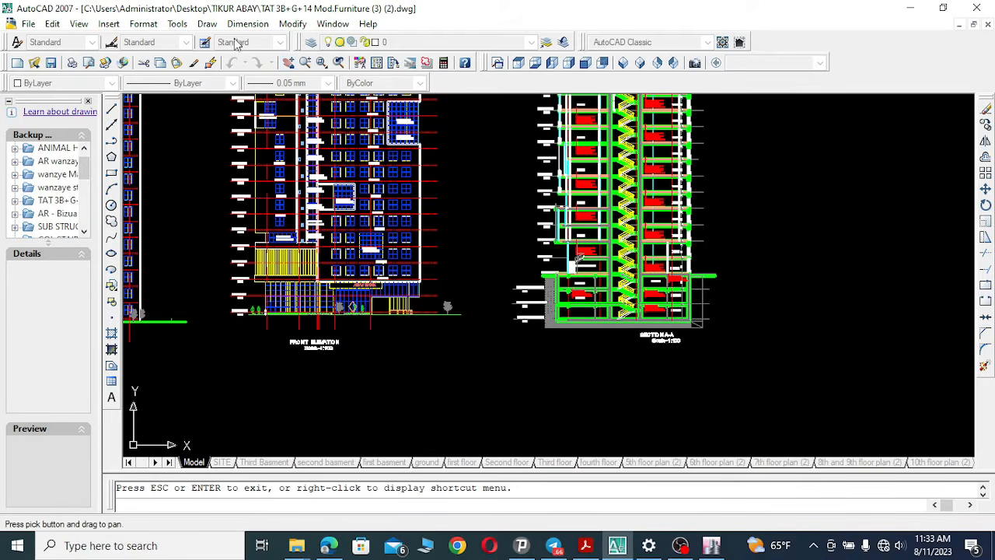
pyautogui.moveTo(374, 272); pyautogui.dragTo(929, 269)
pyautogui.moveTo(334, 258); pyautogui.dragTo(939, 274)
pyautogui.moveTo(356, 249); pyautogui.dragTo(869, 258)
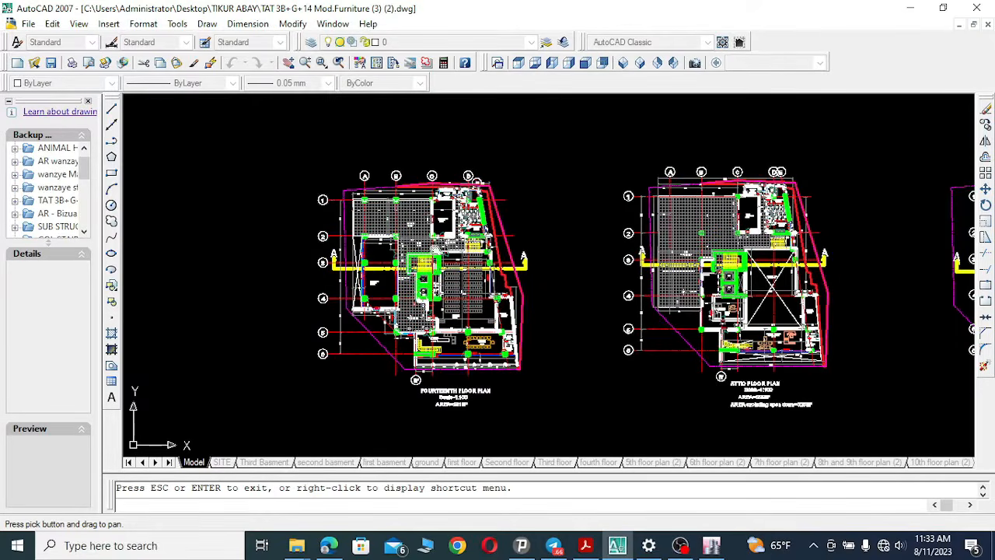
pyautogui.moveTo(526, 256); pyautogui.dragTo(901, 268)
pyautogui.moveTo(411, 241); pyautogui.dragTo(898, 251)
pyautogui.moveTo(351, 245); pyautogui.dragTo(763, 246)
pyautogui.moveTo(302, 244)
pyautogui.mouseDown()
pyautogui.moveTo(775, 238)
pyautogui.moveTo(697, 253)
pyautogui.moveTo(780, 250)
pyautogui.mouseUp()
pyautogui.moveTo(266, 251); pyautogui.dragTo(741, 247)
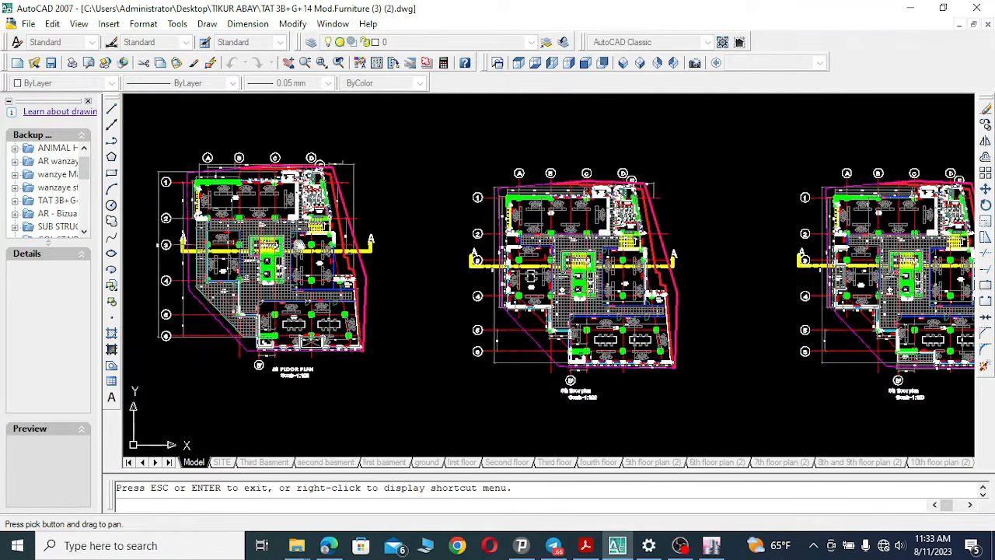
pyautogui.moveTo(359, 249); pyautogui.dragTo(758, 263)
pyautogui.moveTo(324, 241); pyautogui.dragTo(754, 262)
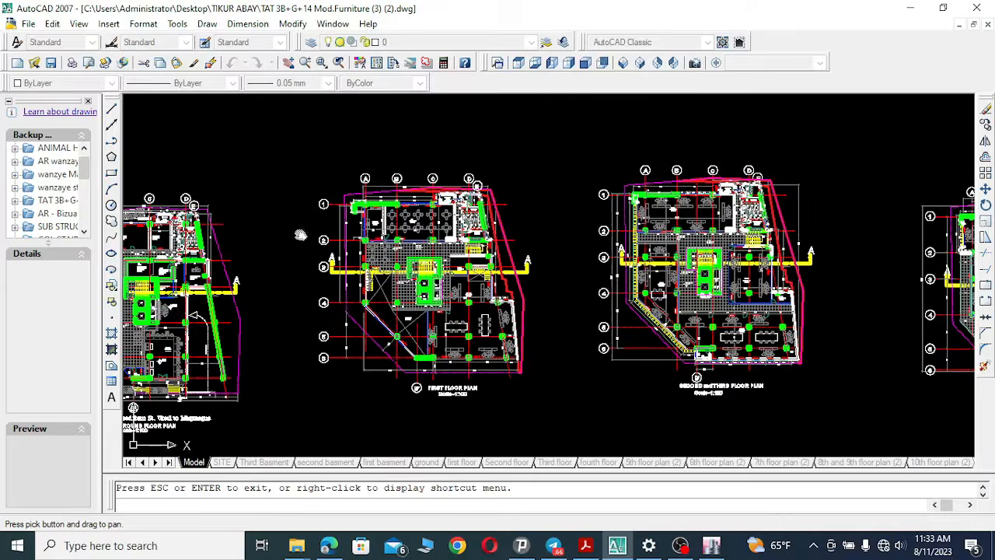
pyautogui.moveTo(258, 244); pyautogui.dragTo(636, 247)
pyautogui.moveTo(516, 245)
pyautogui.mouseDown()
pyautogui.moveTo(645, 231)
pyautogui.moveTo(636, 203)
pyautogui.mouseUp()
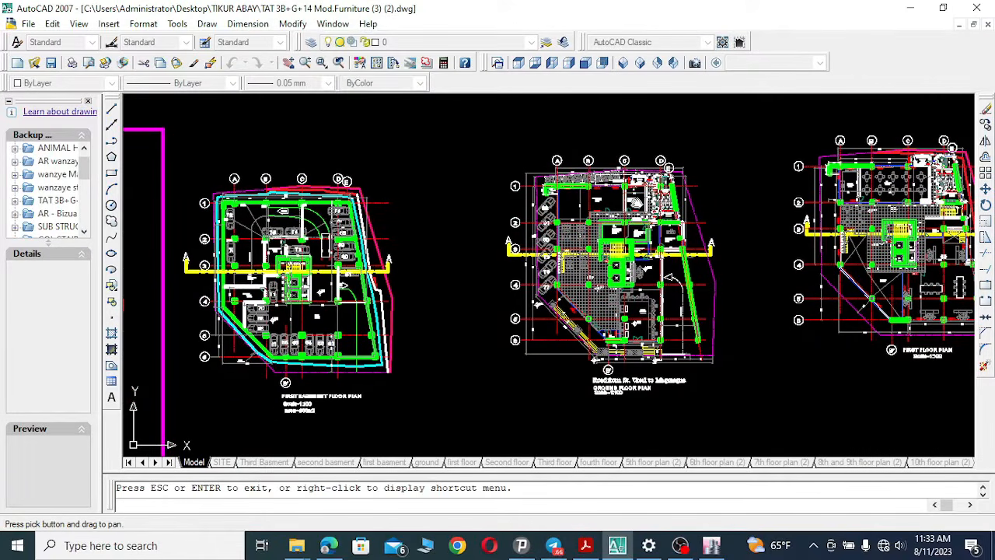
# Zoom in on the basement plan corner where the outer wall meets grids 1 and A.
pyautogui.click(325, 64)
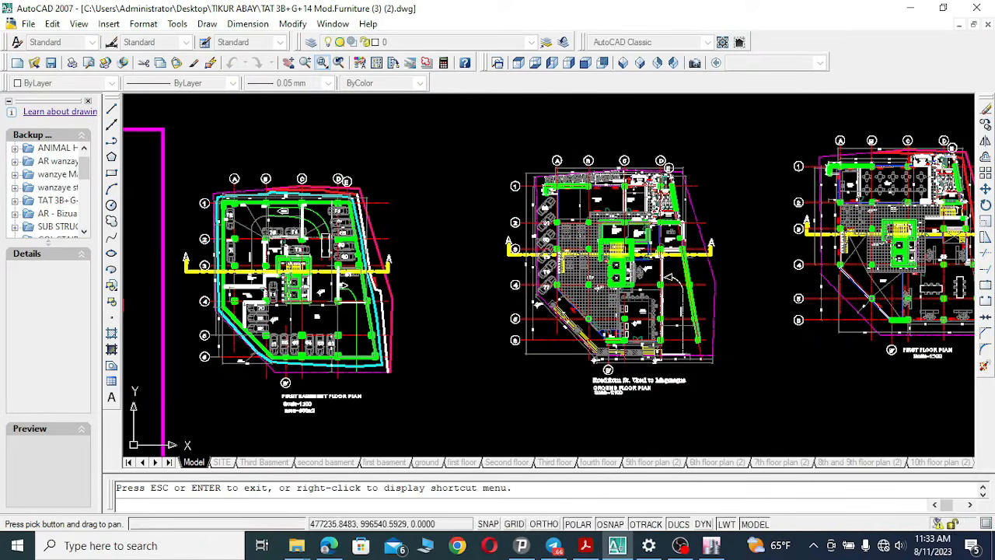
pyautogui.click(524, 164)
pyautogui.click(696, 194)
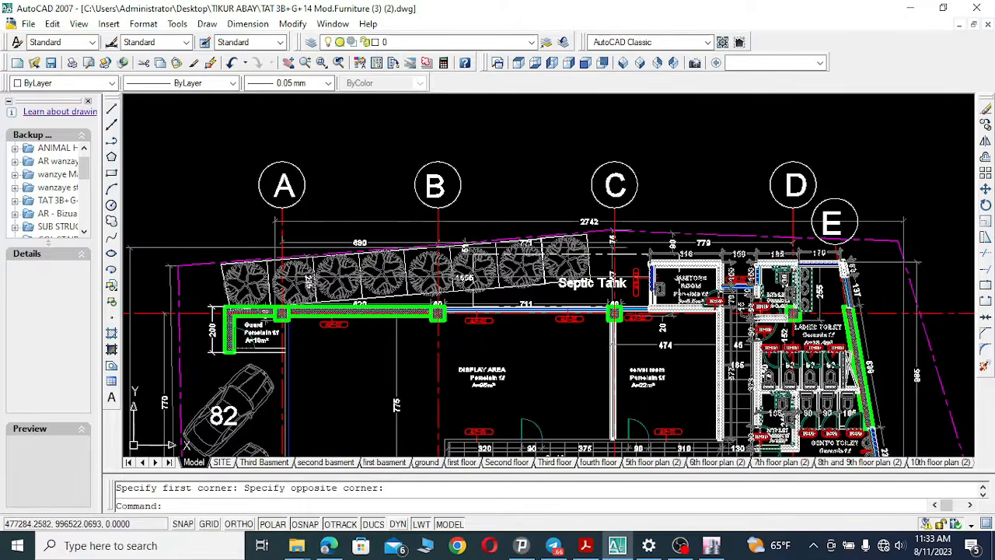
pyautogui.click(292, 66)
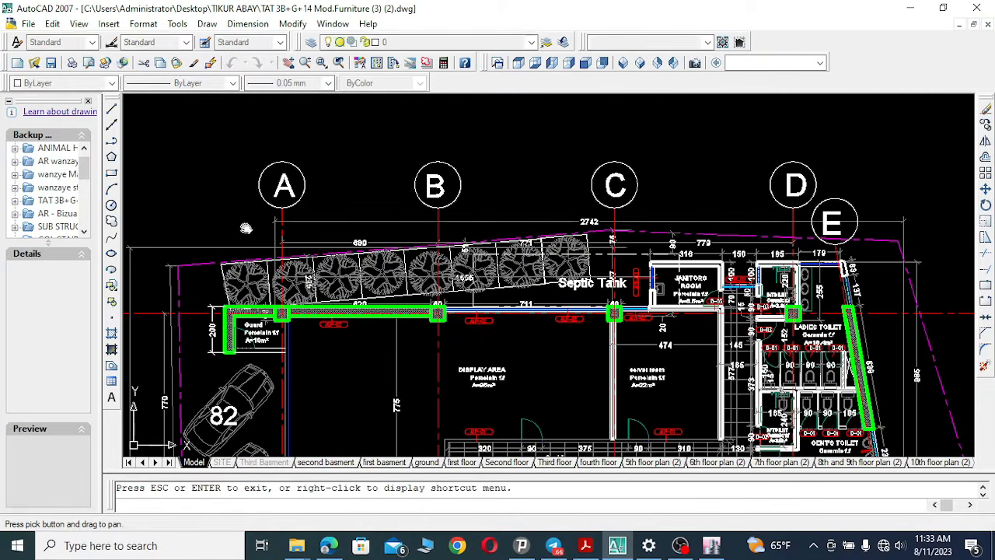
pyautogui.moveTo(244, 226); pyautogui.dragTo(868, 202)
pyautogui.moveTo(427, 249); pyautogui.dragTo(954, 319)
pyautogui.moveTo(485, 250); pyautogui.dragTo(528, 247)
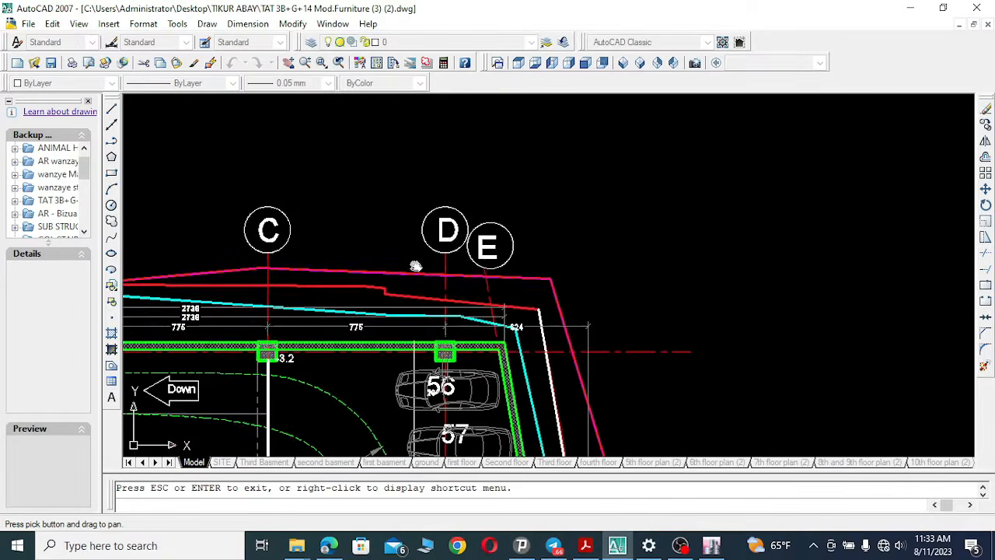
pyautogui.moveTo(412, 264); pyautogui.dragTo(857, 225)
pyautogui.moveTo(690, 266); pyautogui.dragTo(635, 163)
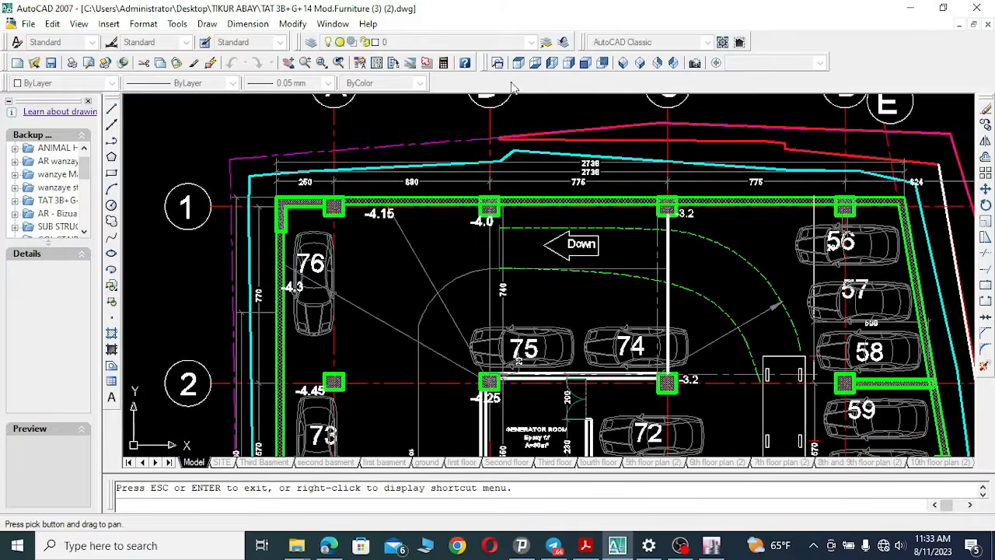
pyautogui.click(321, 62)
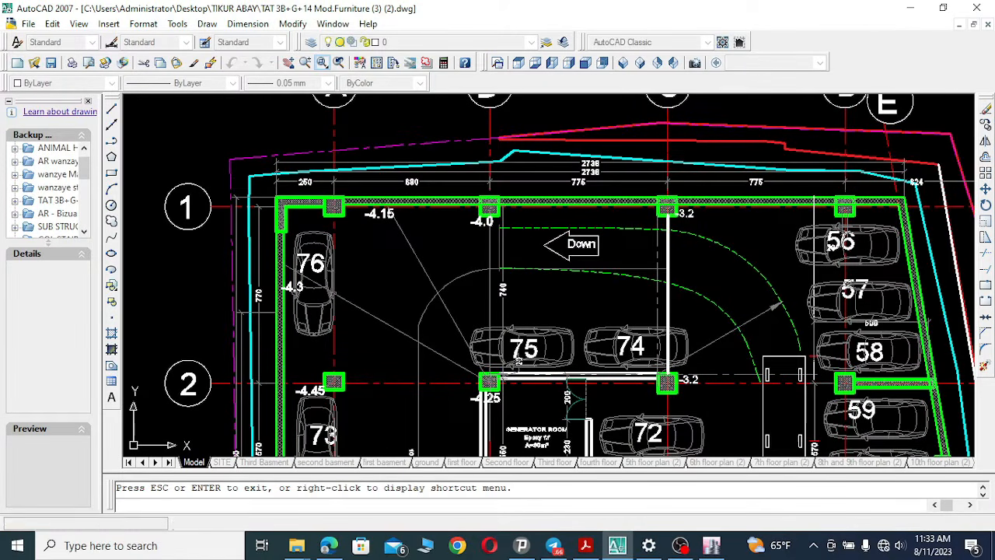
pyautogui.scroll(2, 338, 177)
pyautogui.scroll(1, 338, 177)
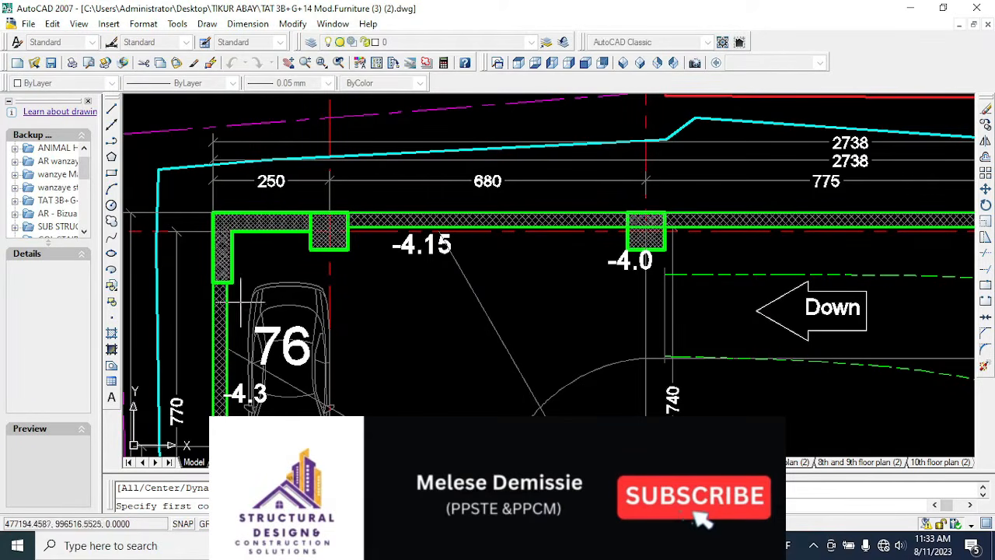
pyautogui.scroll(-2, 472, 281)
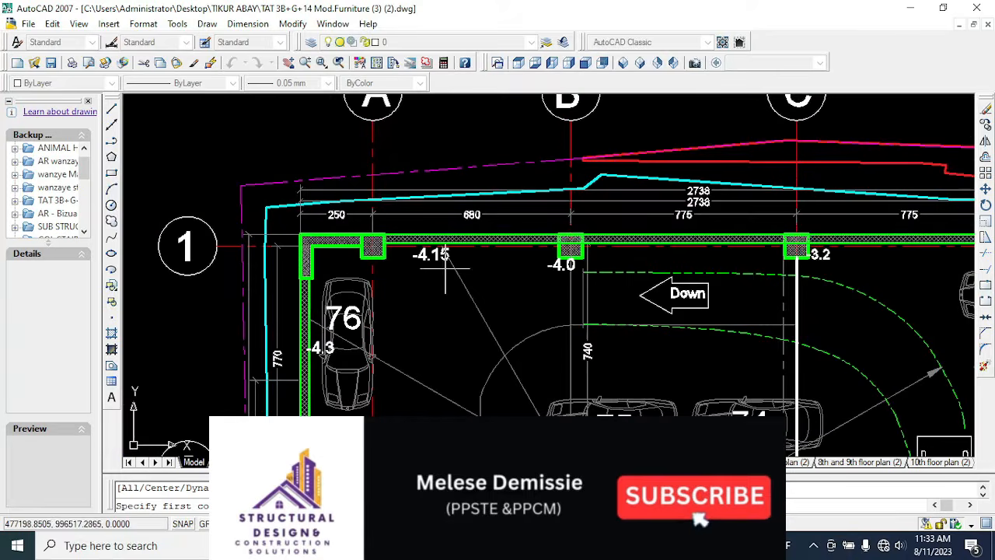
pyautogui.scroll(3, 304, 310)
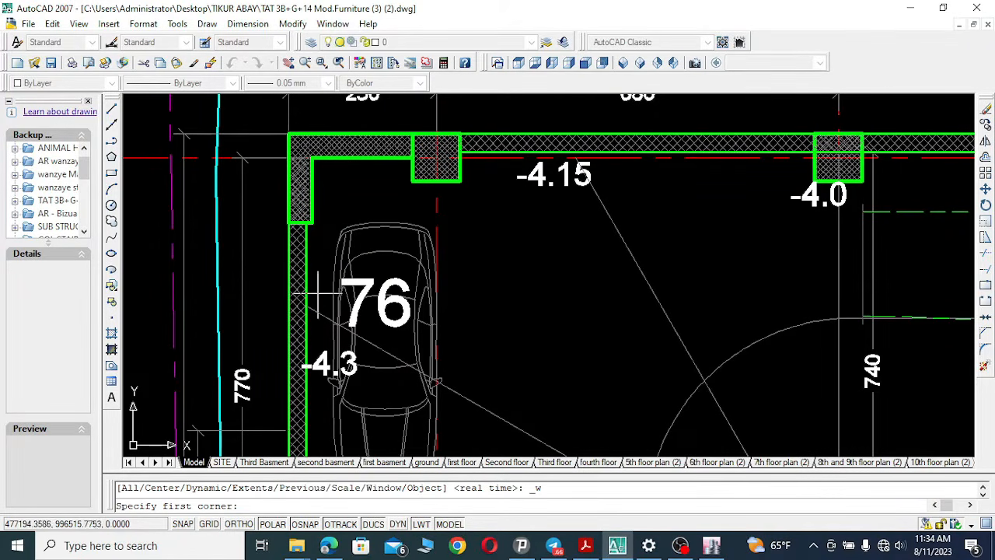
pyautogui.click(247, 23)
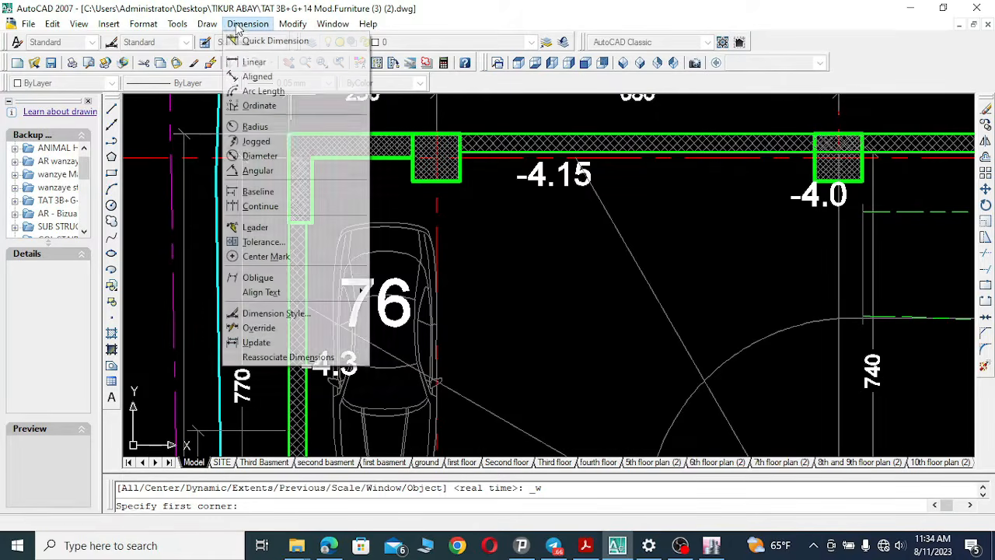
pyautogui.press('Escape')
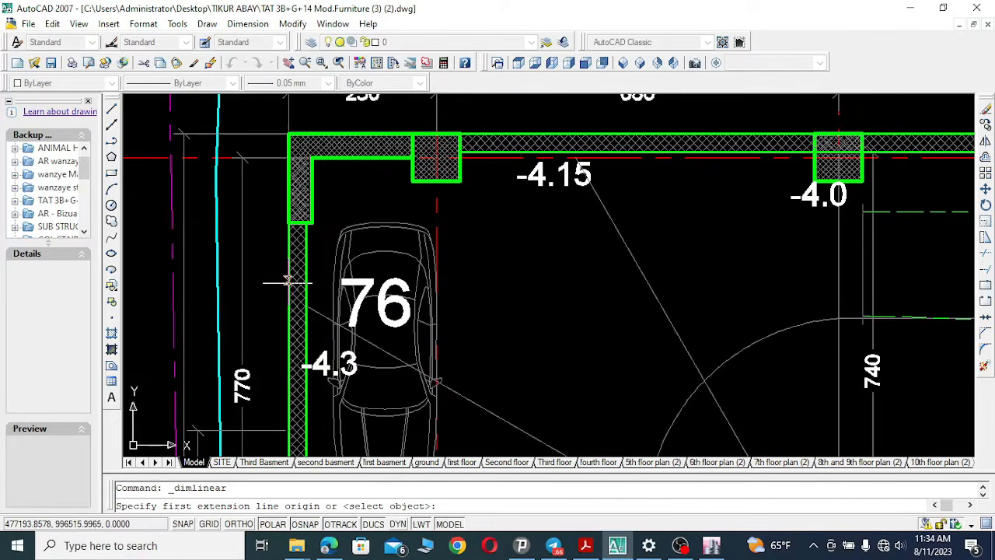
pyautogui.click(287, 283)
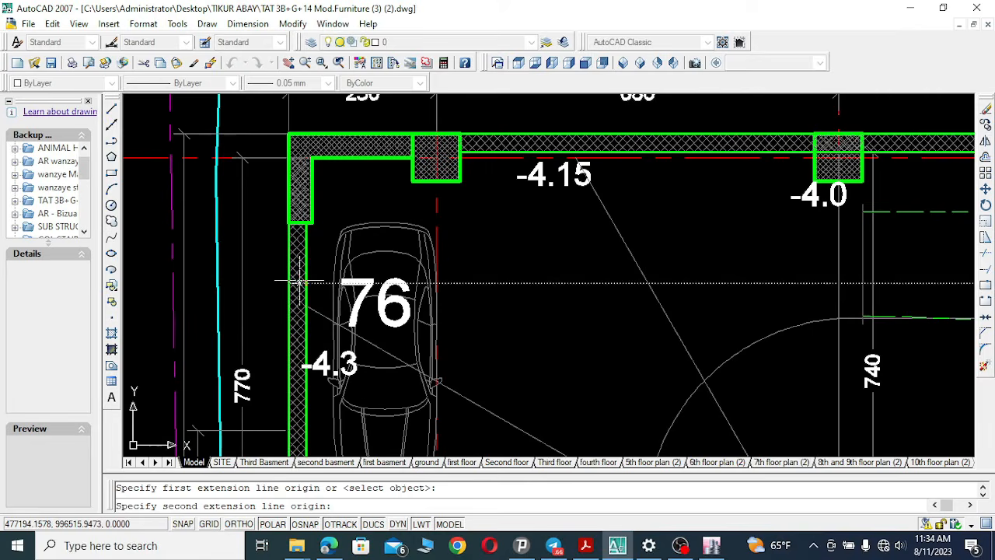
pyautogui.click(306, 283)
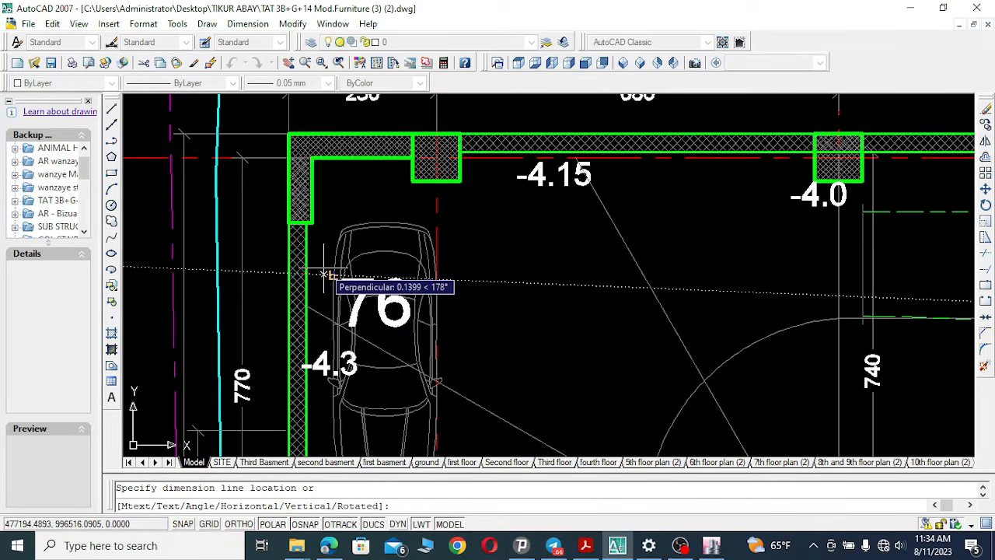
pyautogui.press('Escape')
# Draw a short horizontal line across the basement wall's thickness near grid A.
pyautogui.click(112, 109)
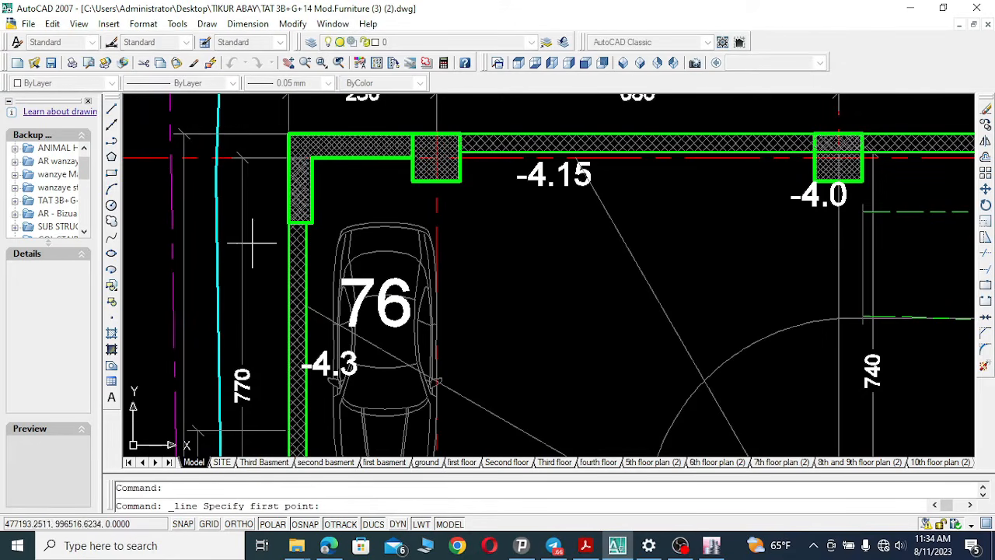
pyautogui.click(296, 259)
pyautogui.click(305, 258)
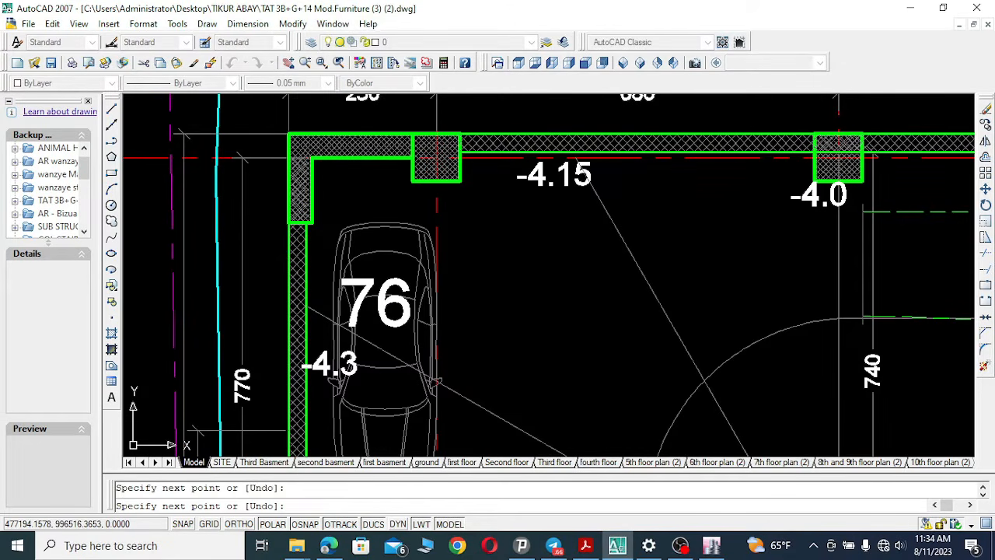
pyautogui.rightClick(336, 255)
pyautogui.click(362, 260)
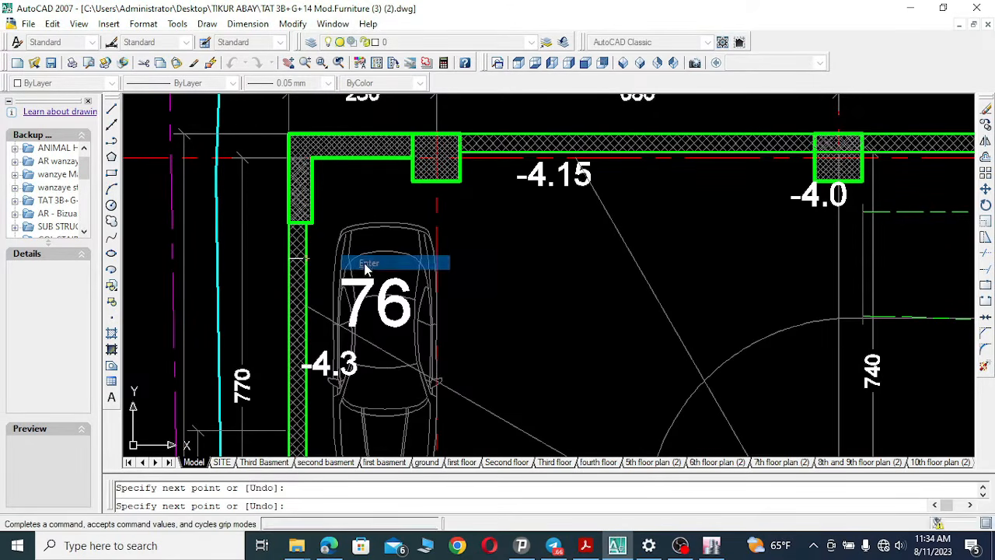
# Start a linear dimension of the basement wall's thickness from the short line's start point.
pyautogui.click(244, 28)
pyautogui.click(244, 28)
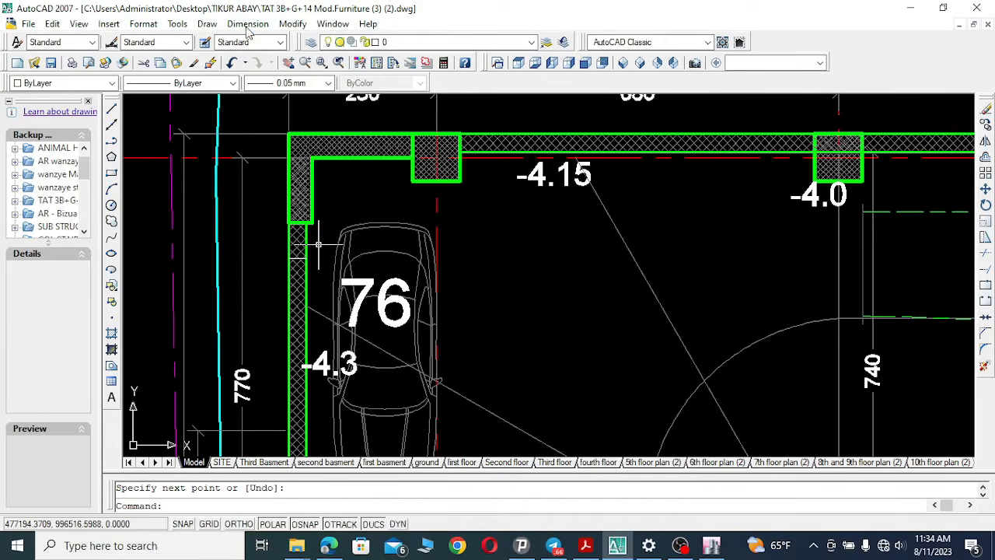
pyautogui.click(247, 25)
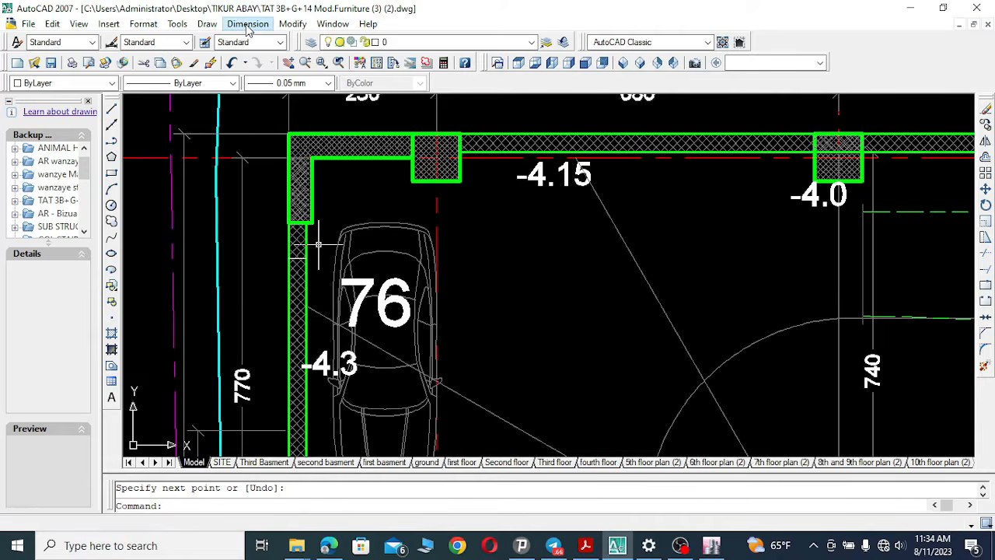
pyautogui.click(250, 60)
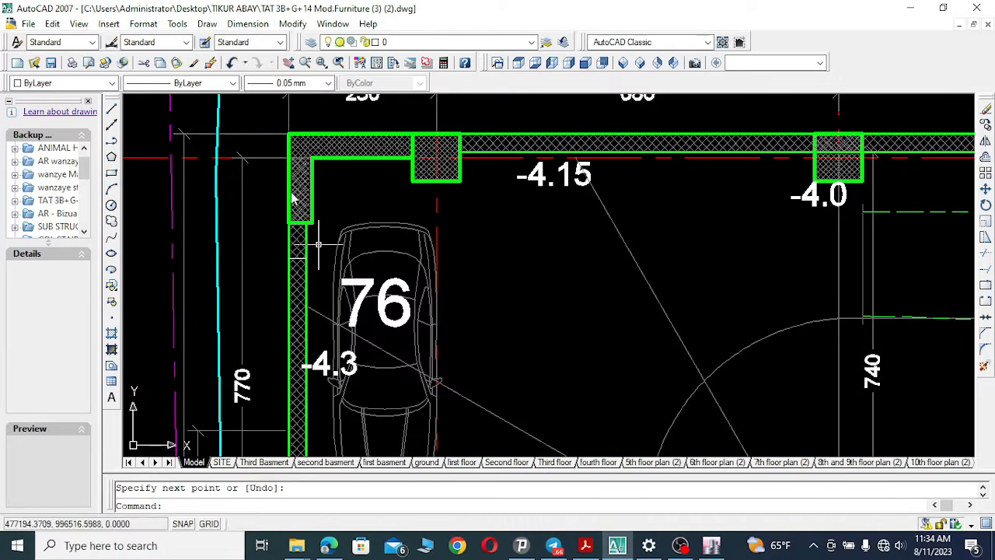
pyautogui.click(296, 259)
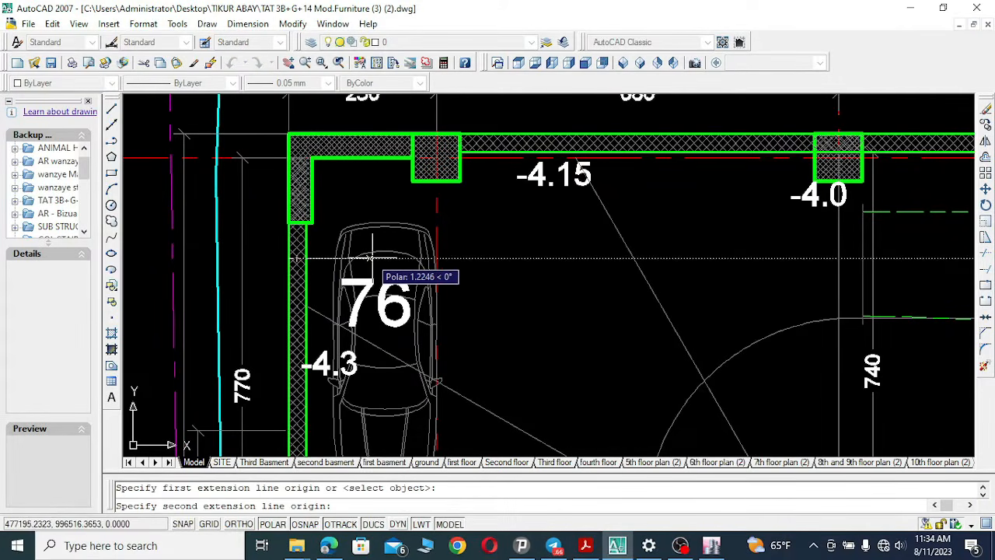
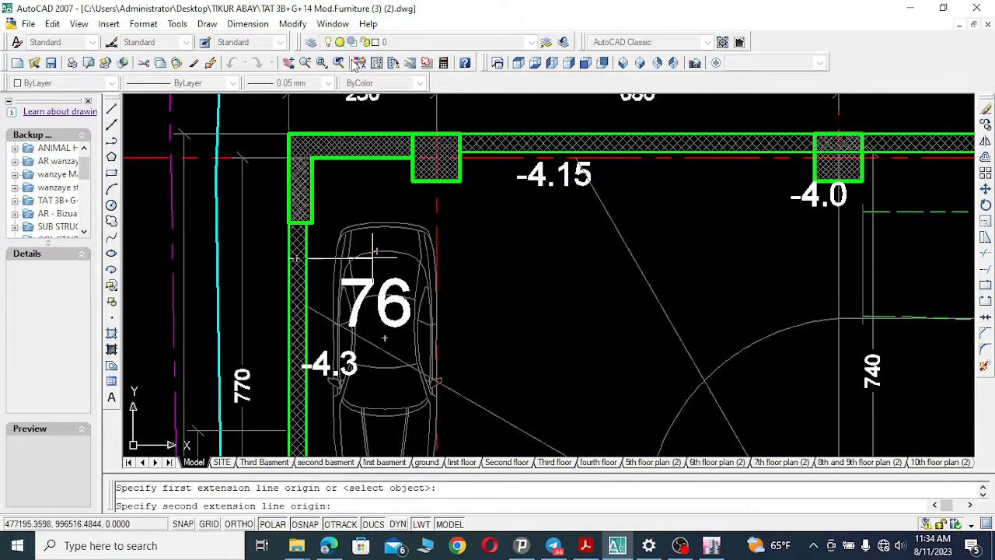
# Finish the linear dimension from the basement wall's face to the grid A line and place it above the car.
pyautogui.click(437, 262)
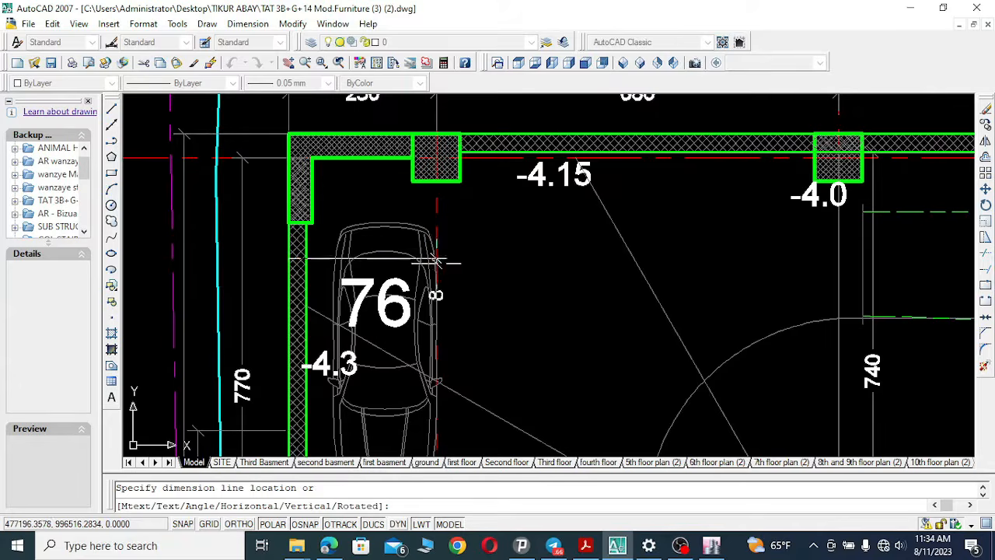
pyautogui.click(436, 211)
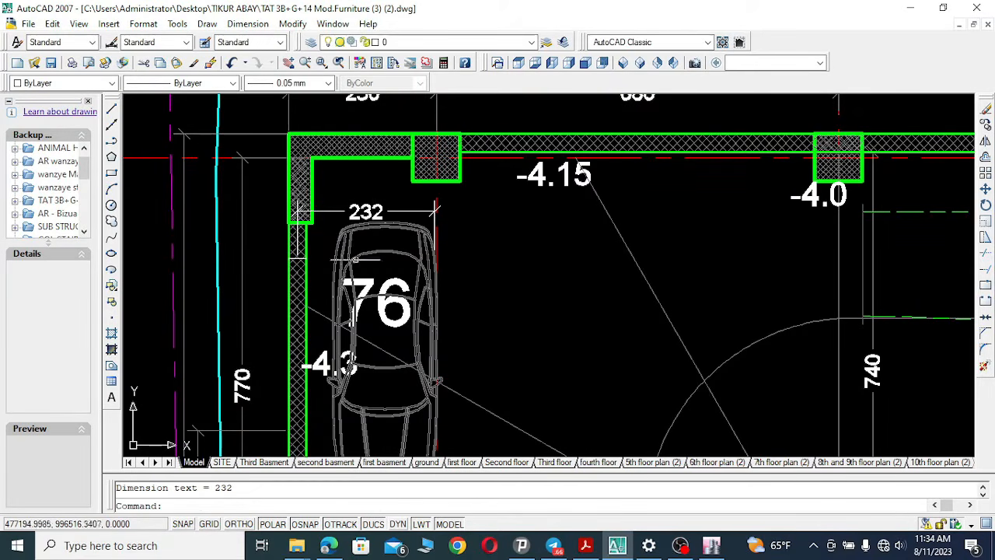
# Select the dimension and stretch its right extension point onto the grid A line intersection.
pyautogui.click(411, 208)
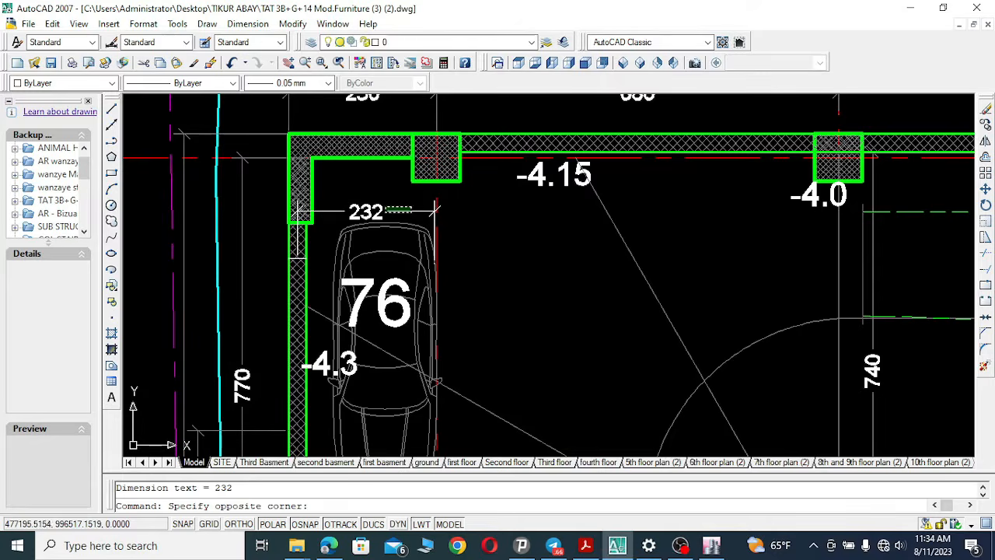
pyautogui.click(436, 208)
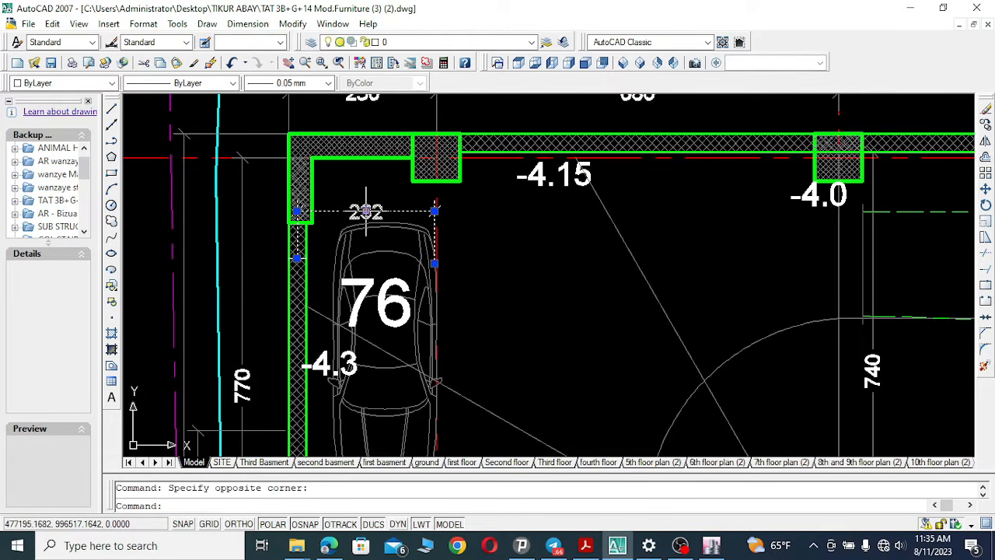
pyautogui.click(433, 264)
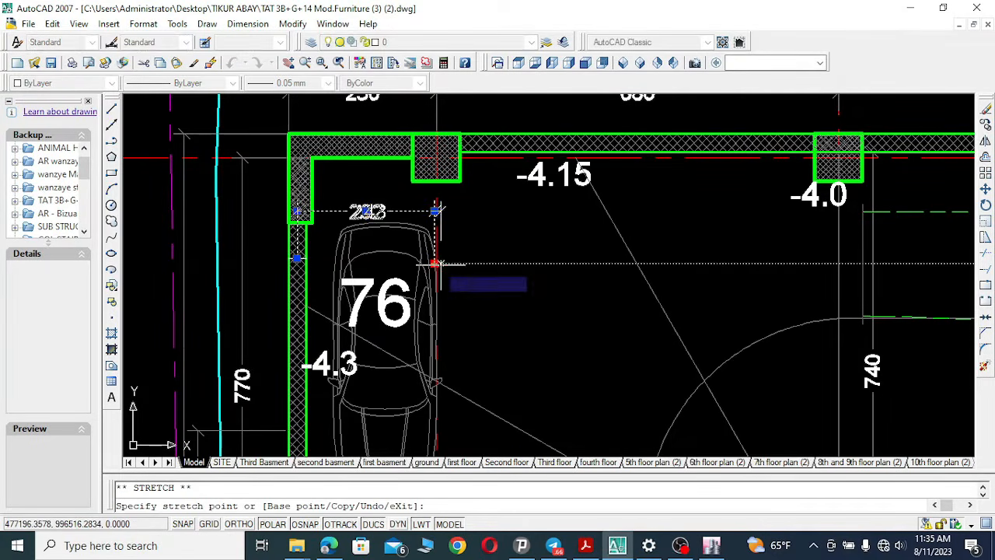
pyautogui.click(433, 264)
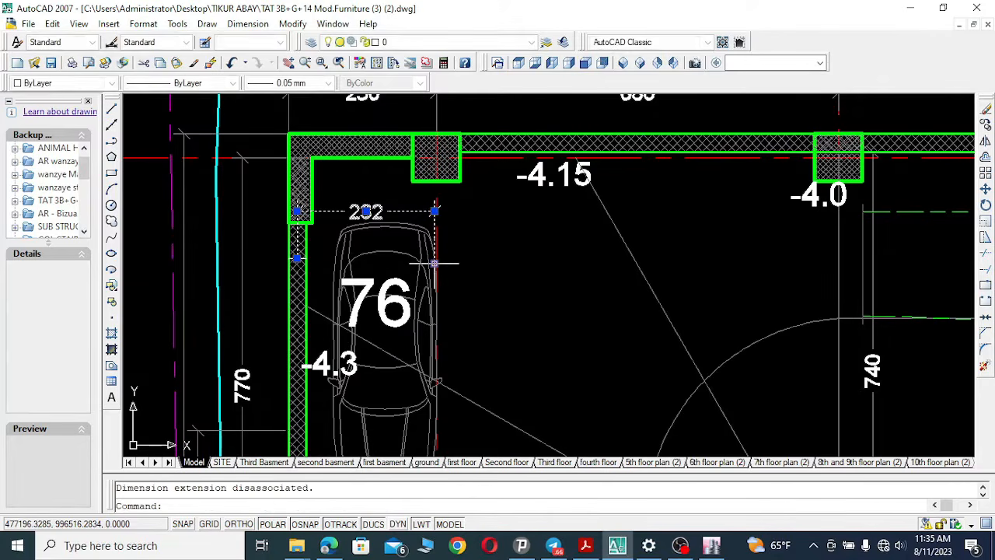
pyautogui.click(322, 63)
pyautogui.click(330, 284)
pyautogui.click(468, 193)
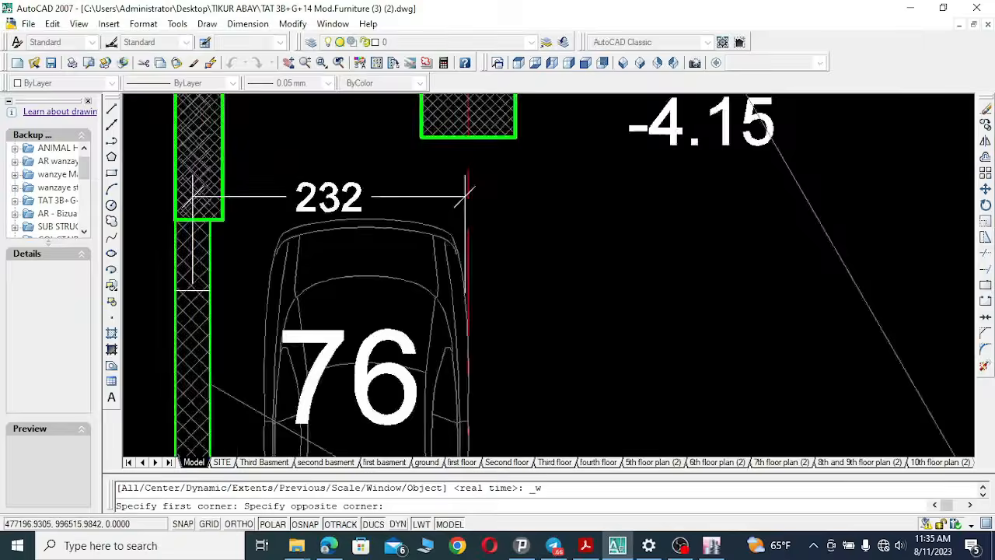
pyautogui.click(534, 192)
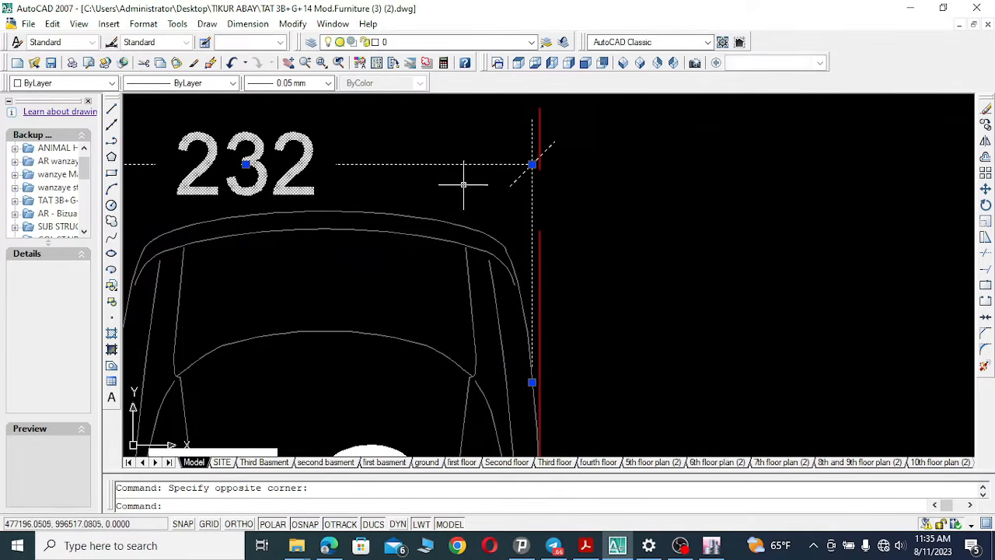
pyautogui.click(533, 382)
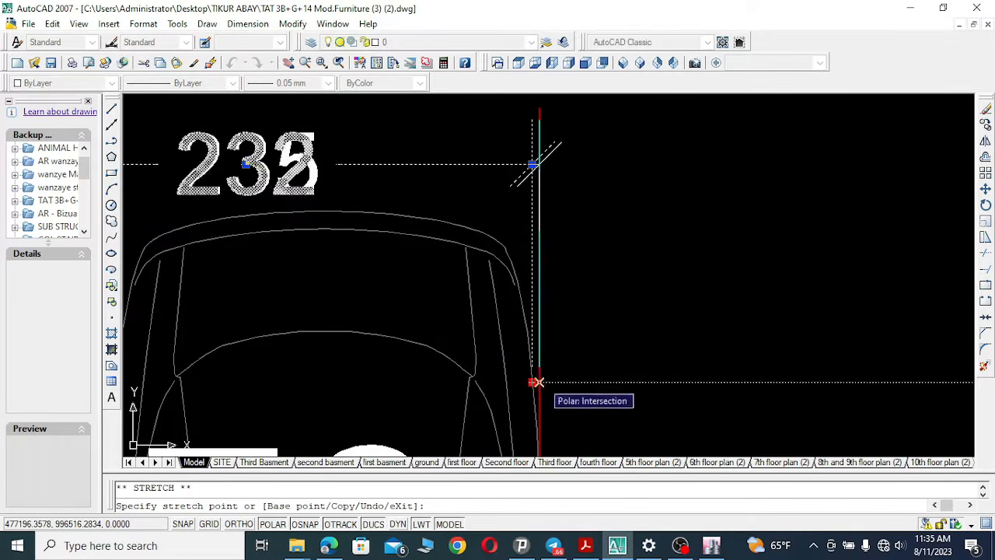
pyautogui.click(539, 382)
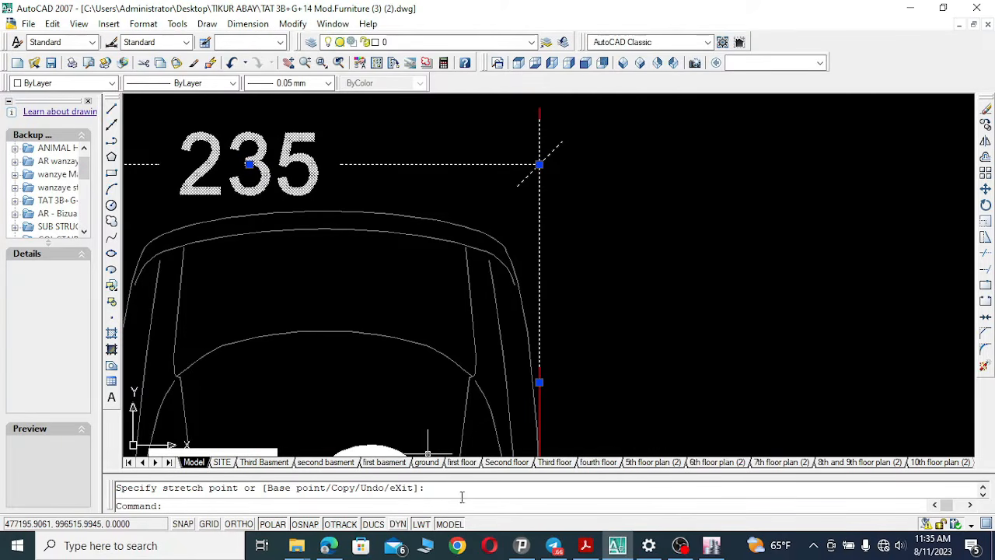
# Switch to ETABS and zoom the basement plan view into the corner at grids A1, A and 1.
pyautogui.click(625, 540)
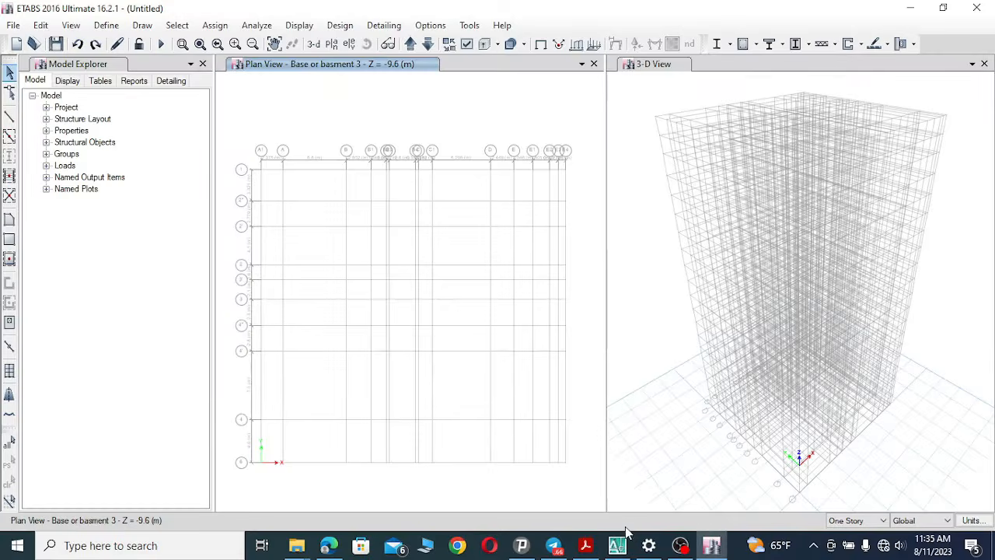
pyautogui.click(182, 43)
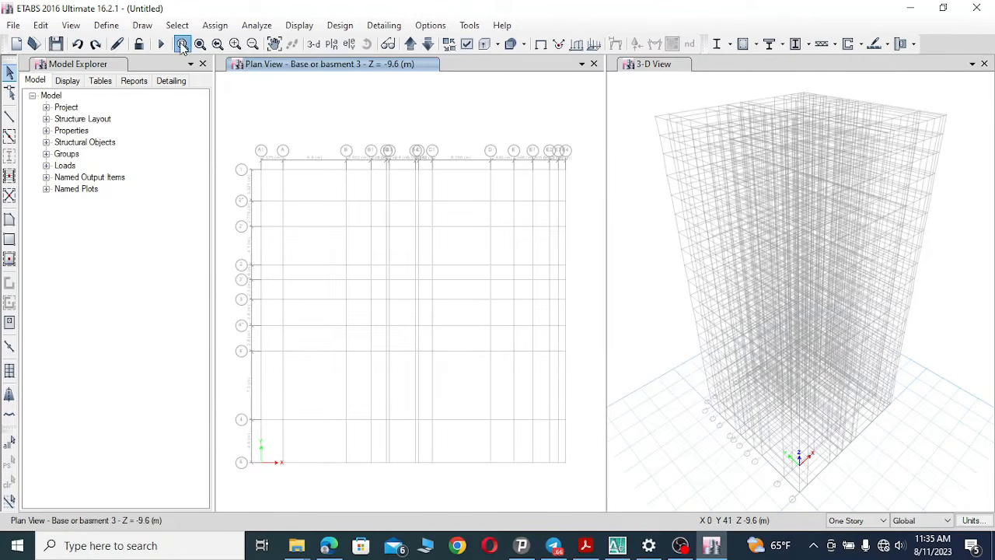
pyautogui.moveTo(244, 134); pyautogui.dragTo(300, 195)
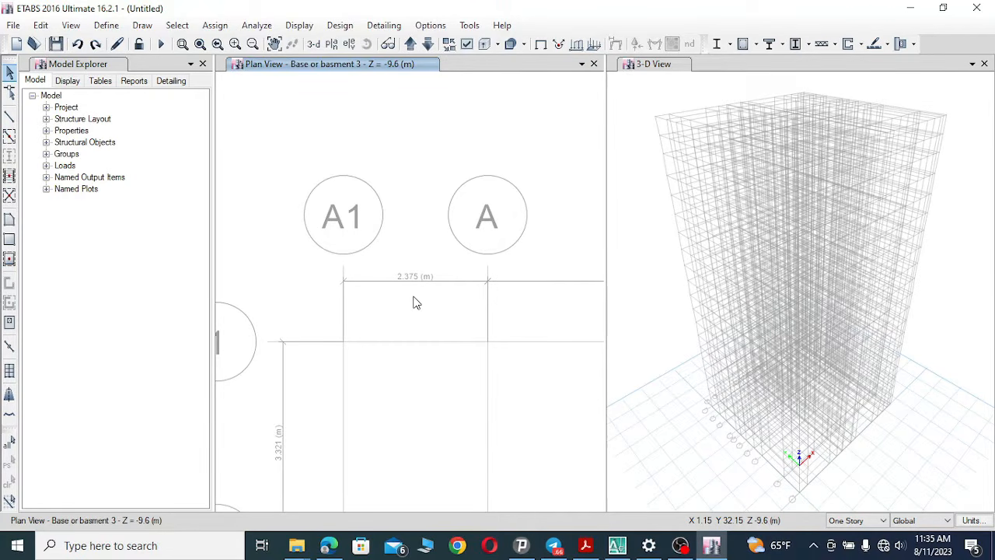
# Return to AutoCAD, zoom out around the wall corner, and switch to the substructure drawing for ETABS.
pyautogui.click(617, 545)
pyautogui.click(304, 62)
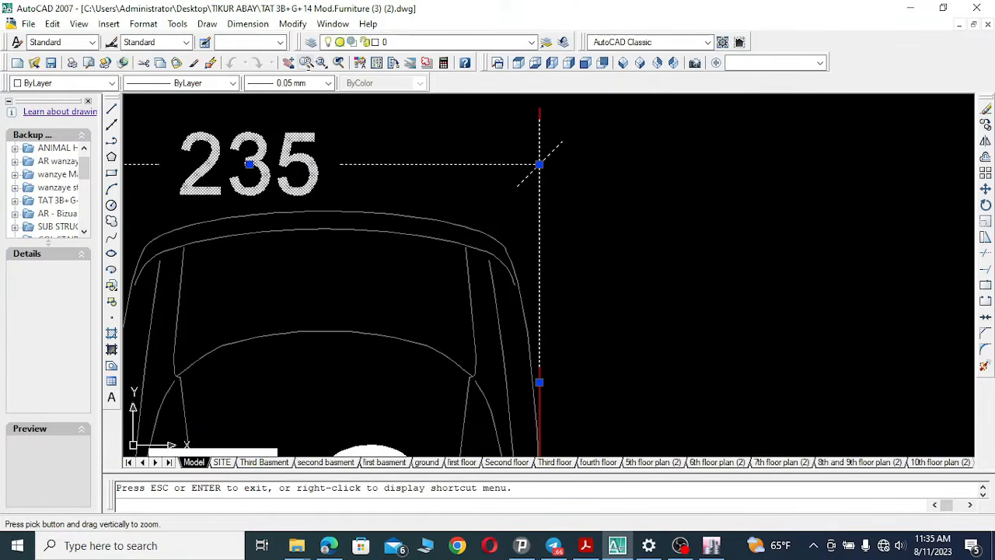
pyautogui.moveTo(537, 189)
pyautogui.mouseDown()
pyautogui.moveTo(539, 322)
pyautogui.moveTo(593, 230)
pyautogui.moveTo(593, 311)
pyautogui.mouseUp()
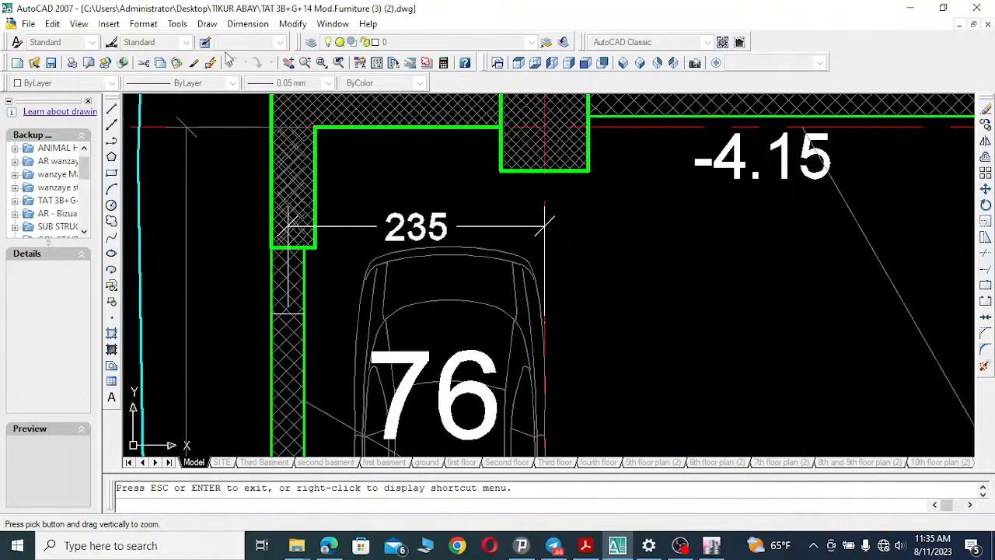
pyautogui.moveTo(442, 178); pyautogui.dragTo(465, 451)
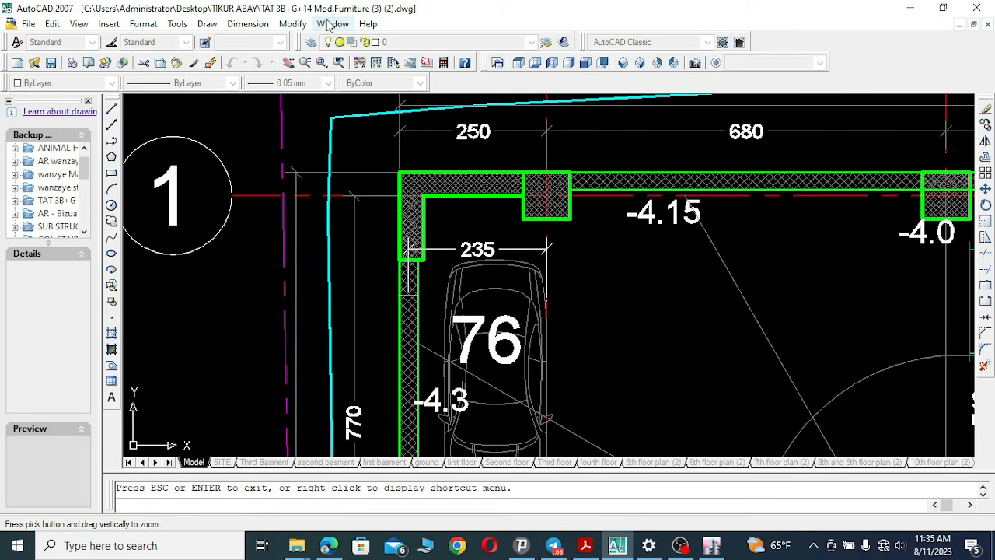
pyautogui.click(332, 24)
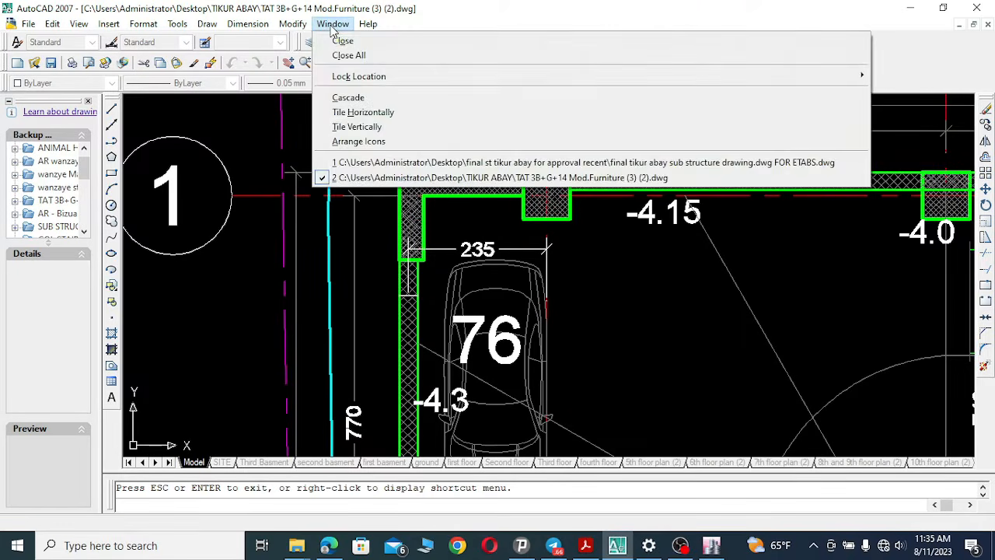
pyautogui.click(396, 164)
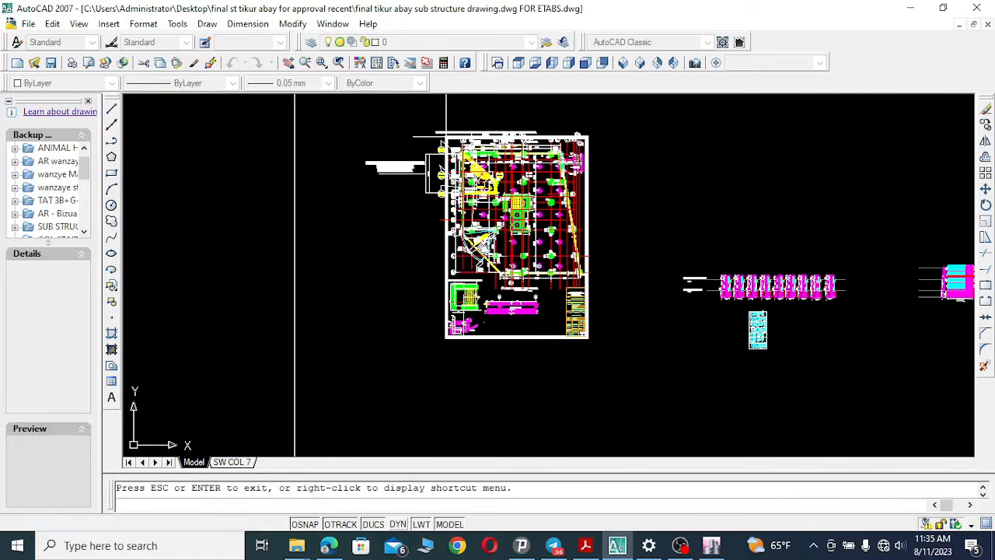
# Zoom into the substructure plan around grids A1, A and 1 to examine the dimension between grids A1 and A.
pyautogui.click(321, 62)
pyautogui.click(435, 124)
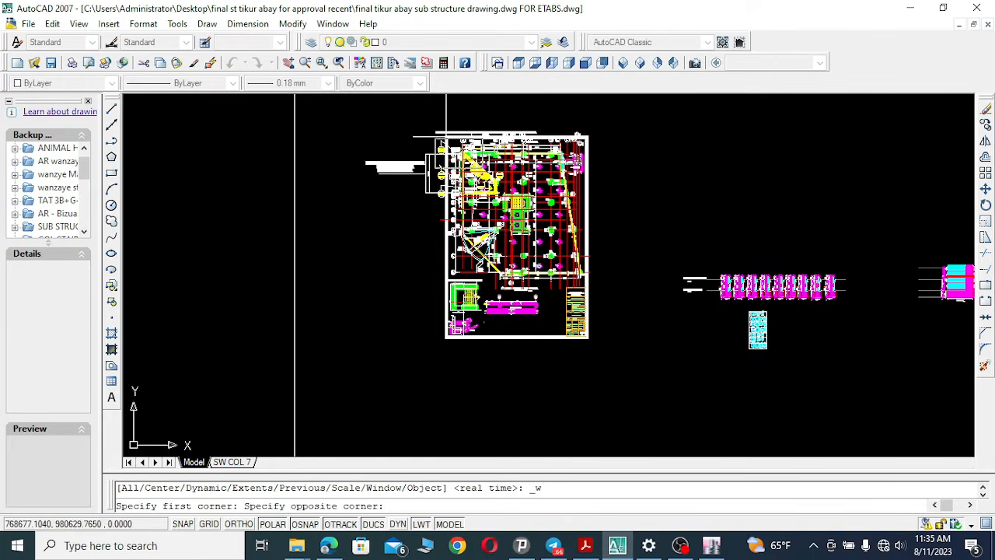
pyautogui.click(591, 330)
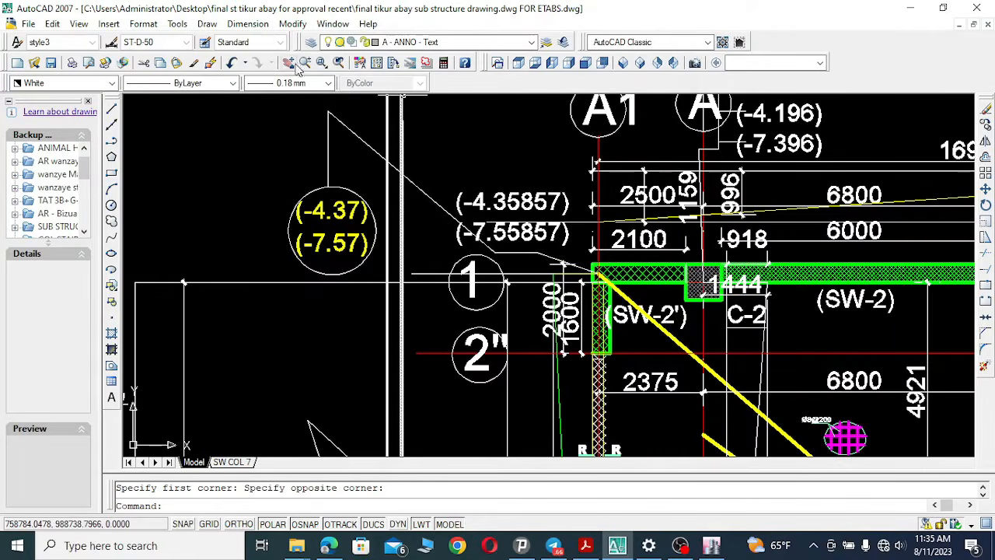
pyautogui.click(288, 63)
pyautogui.moveTo(624, 343)
pyautogui.mouseDown()
pyautogui.moveTo(507, 239)
pyautogui.moveTo(480, 198)
pyautogui.mouseUp()
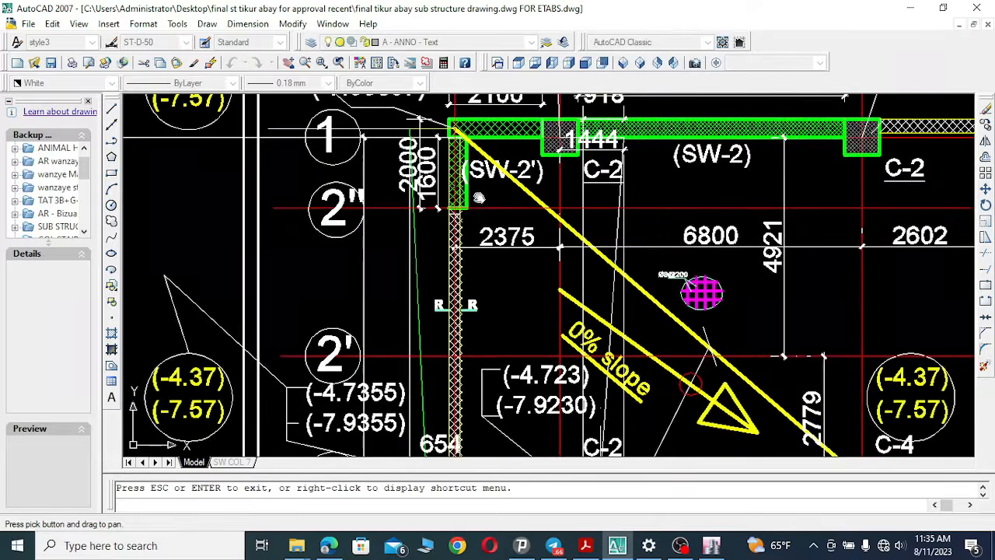
pyautogui.click(321, 62)
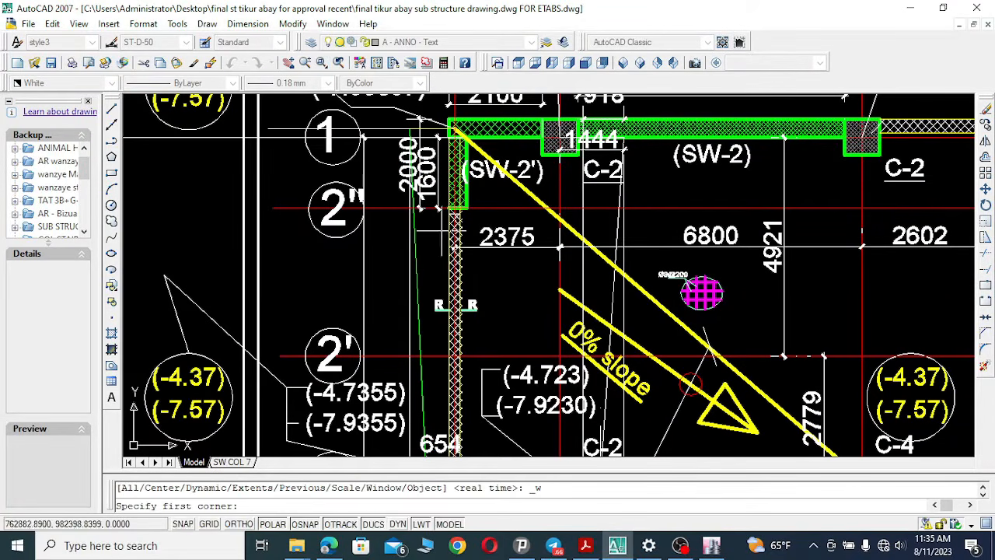
pyautogui.click(441, 232)
pyautogui.click(566, 264)
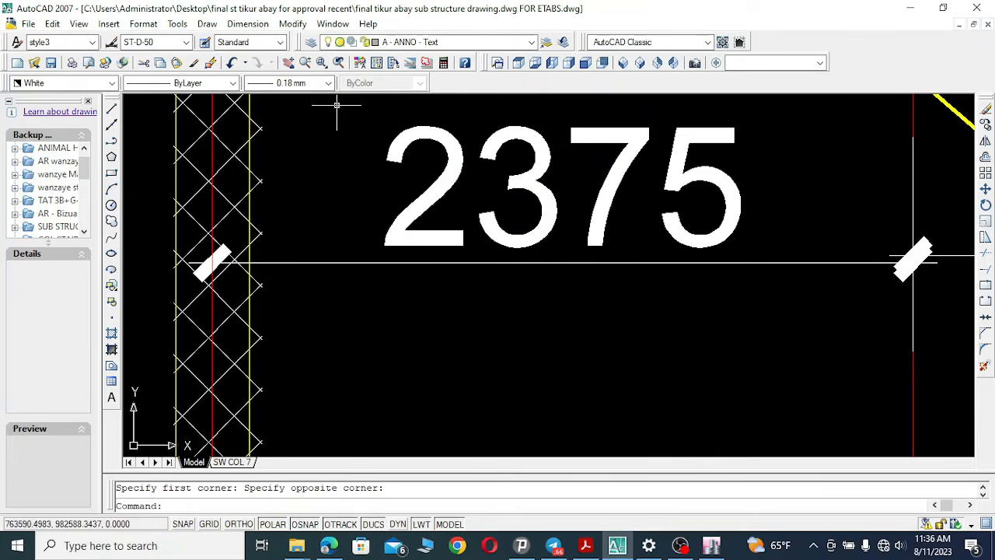
pyautogui.click(287, 62)
pyautogui.moveTo(454, 211); pyautogui.dragTo(395, 339)
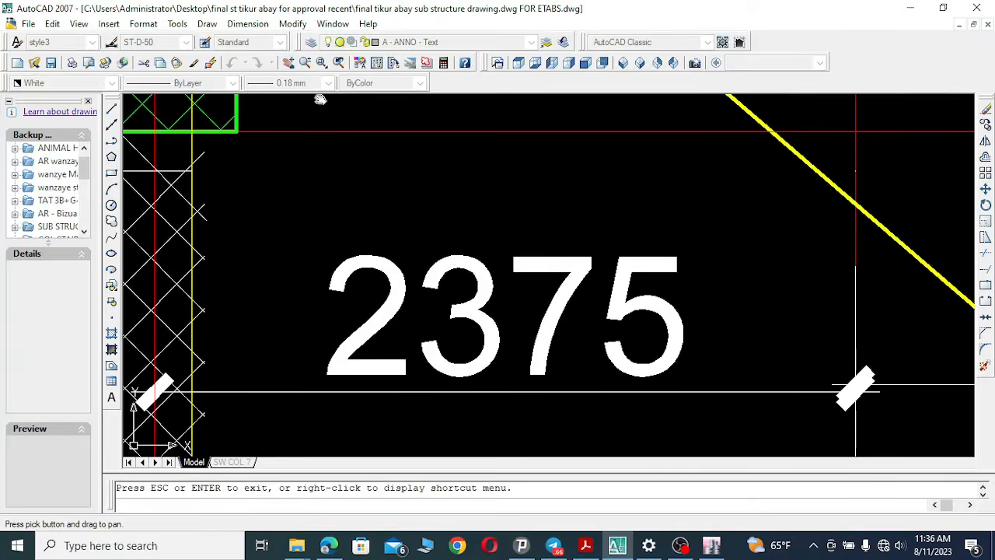
pyautogui.click(305, 62)
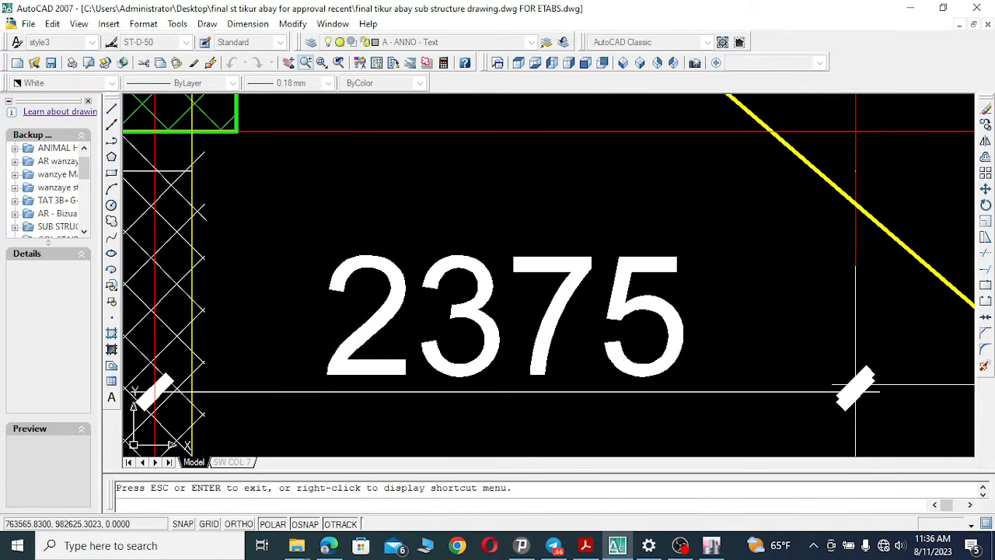
pyautogui.moveTo(429, 173); pyautogui.dragTo(373, 327)
pyautogui.moveTo(533, 220); pyautogui.dragTo(560, 429)
# Switch to ETABS and pan across the plan view's grid spacings between A1, A and B.
pyautogui.click(714, 547)
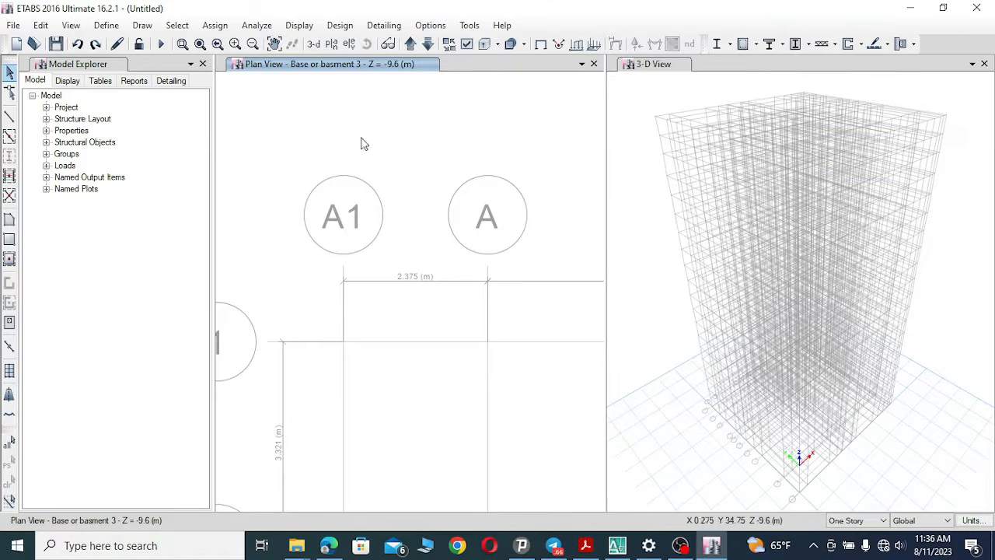
pyautogui.click(274, 44)
pyautogui.moveTo(395, 164); pyautogui.dragTo(373, 159)
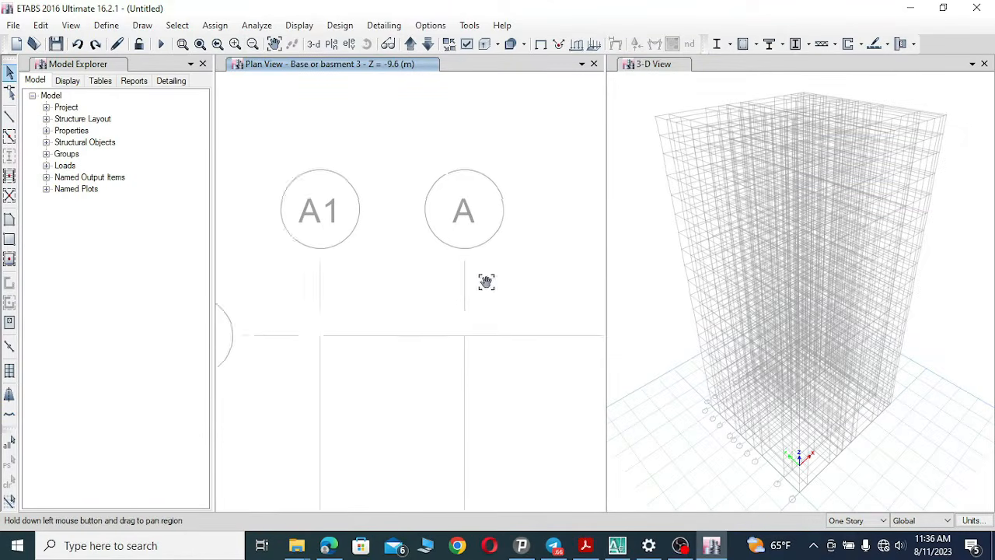
pyautogui.moveTo(486, 282); pyautogui.dragTo(367, 238)
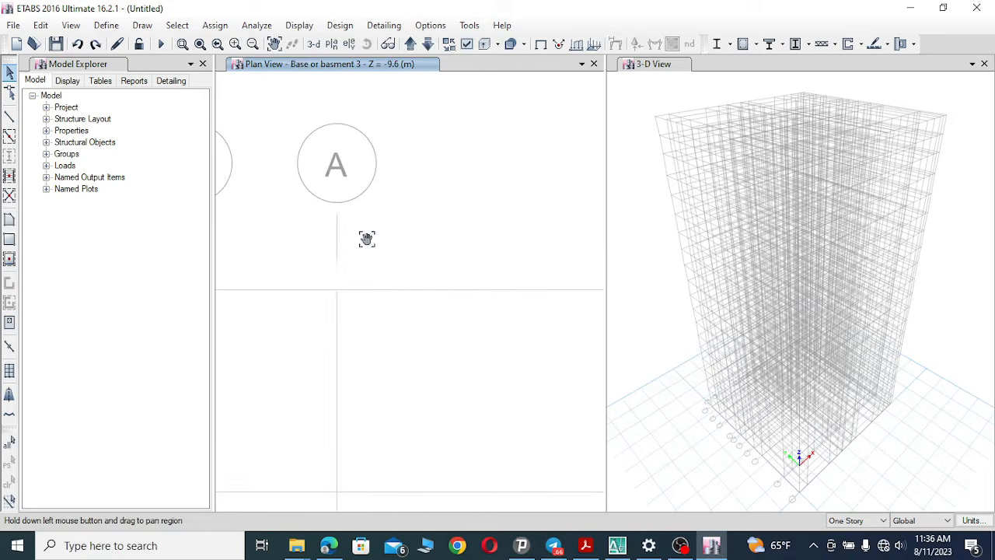
pyautogui.click(252, 45)
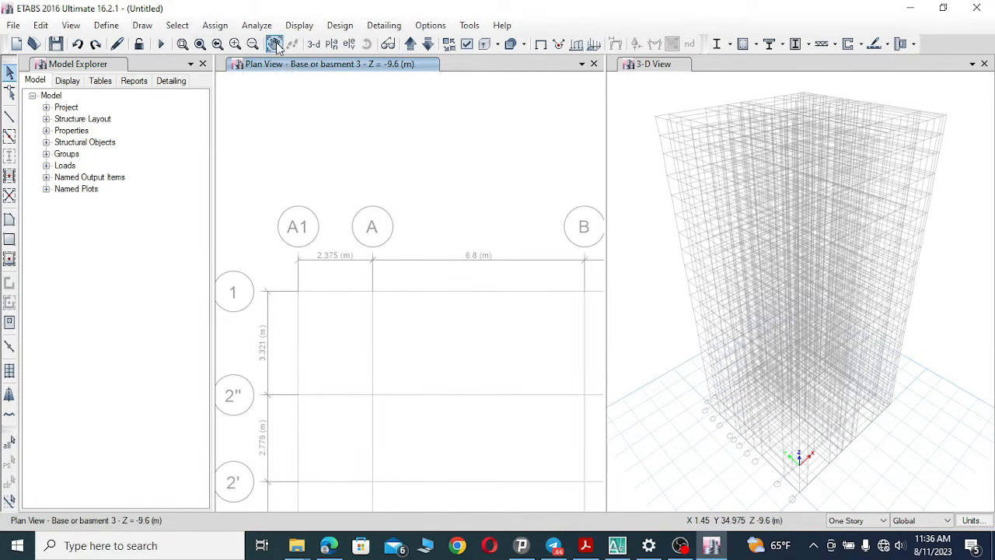
pyautogui.click(274, 44)
pyautogui.moveTo(457, 308); pyautogui.dragTo(397, 273)
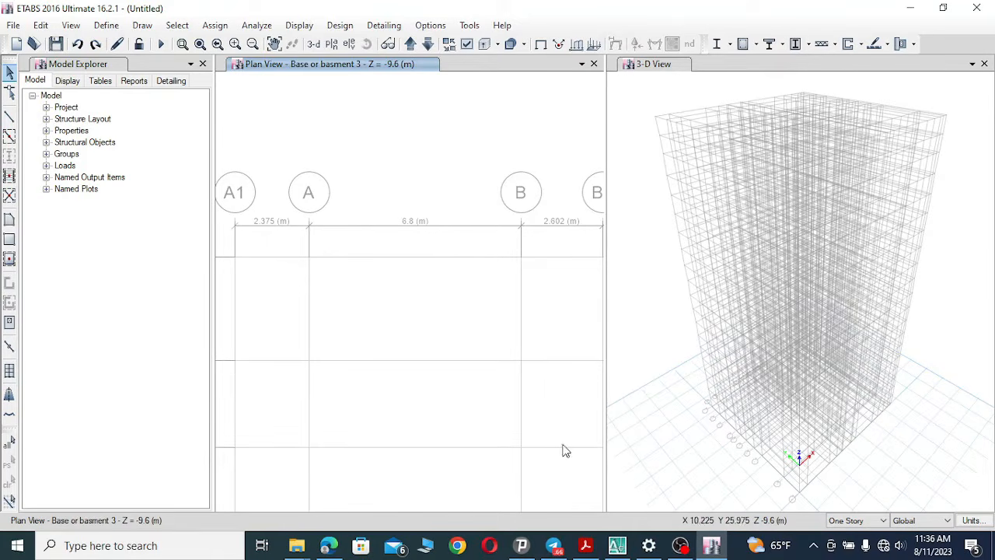
# Switch to AutoCAD and pan along the substructure plan's grid dimensions from grid A to grid C1.
pyautogui.click(618, 545)
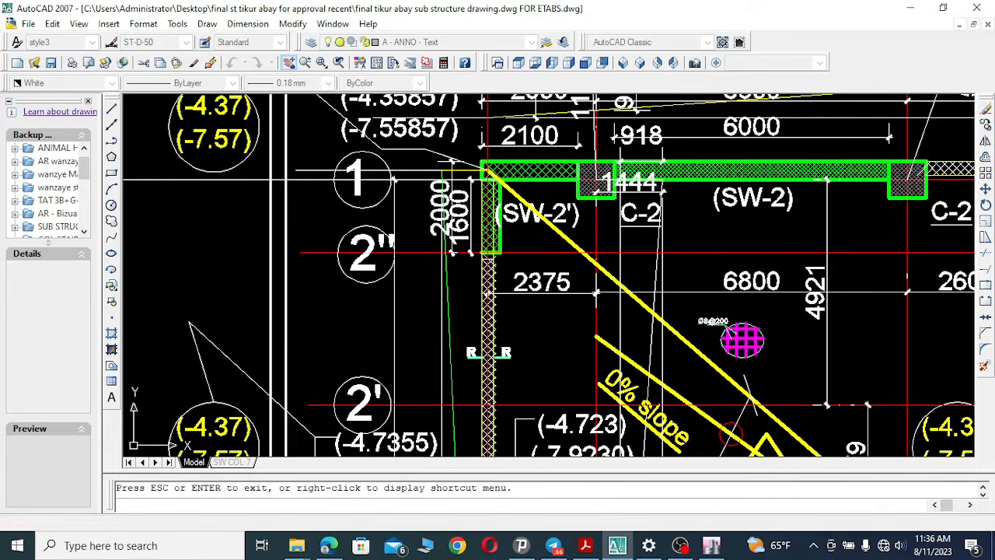
pyautogui.click(288, 63)
pyautogui.moveTo(730, 183)
pyautogui.mouseDown()
pyautogui.moveTo(555, 337)
pyautogui.moveTo(478, 355)
pyautogui.mouseUp()
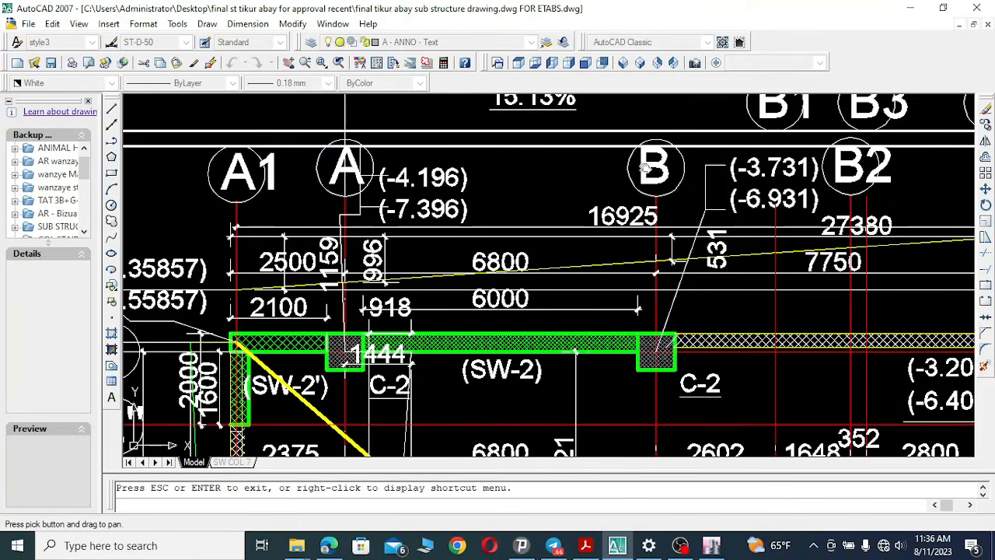
pyautogui.moveTo(789, 282); pyautogui.dragTo(476, 278)
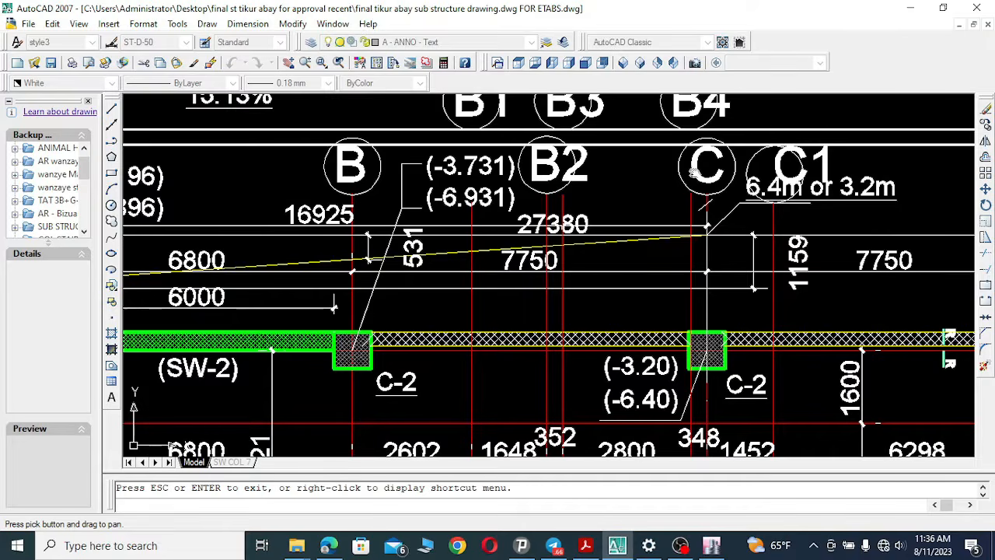
# Switch to ETABS and pan the plan view towards grids B to C1 to compare their spacings.
pyautogui.click(711, 545)
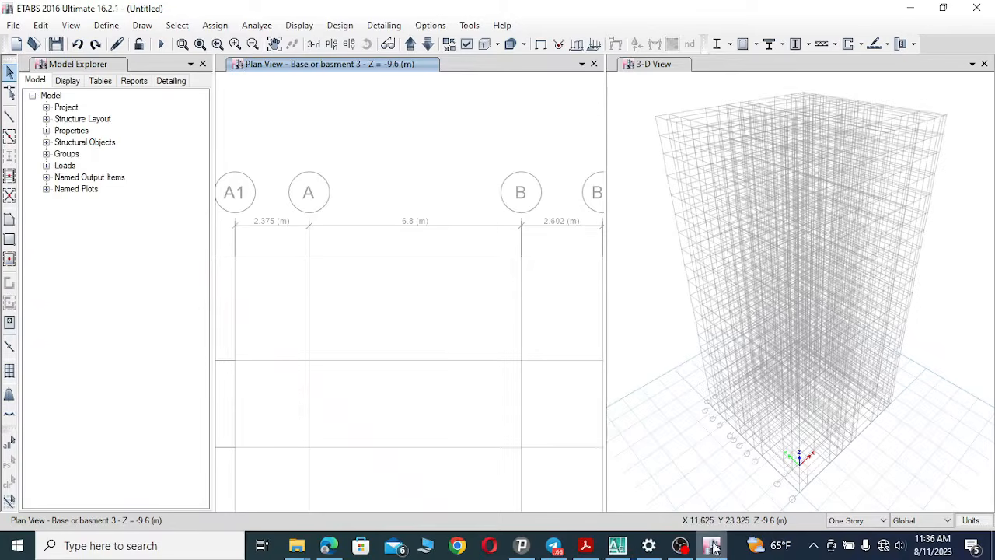
pyautogui.click(274, 44)
pyautogui.moveTo(545, 300); pyautogui.dragTo(317, 308)
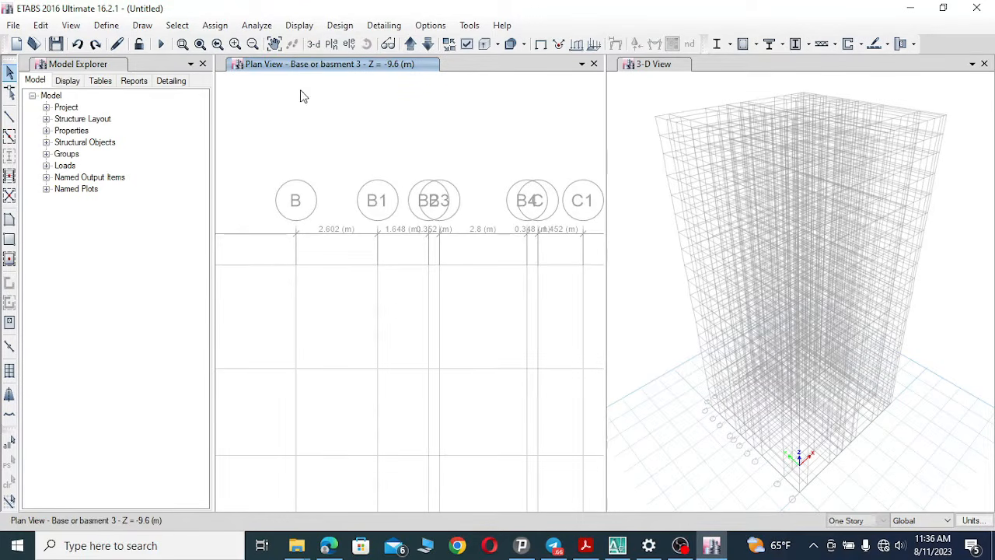
# Draw a dimension line across the plan view between grids B and C to measure their spacing.
pyautogui.click(252, 43)
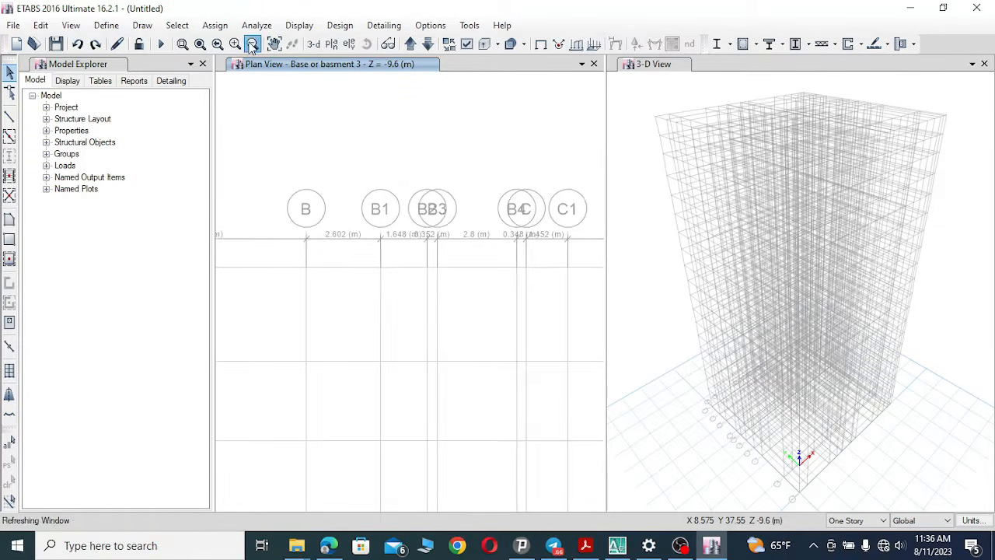
pyautogui.click(252, 43)
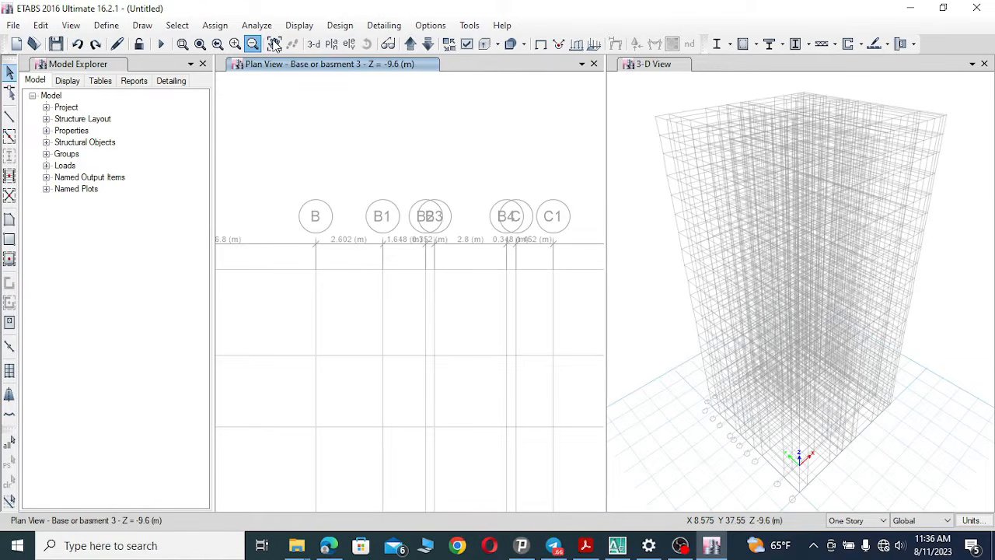
pyautogui.click(253, 44)
pyautogui.click(274, 44)
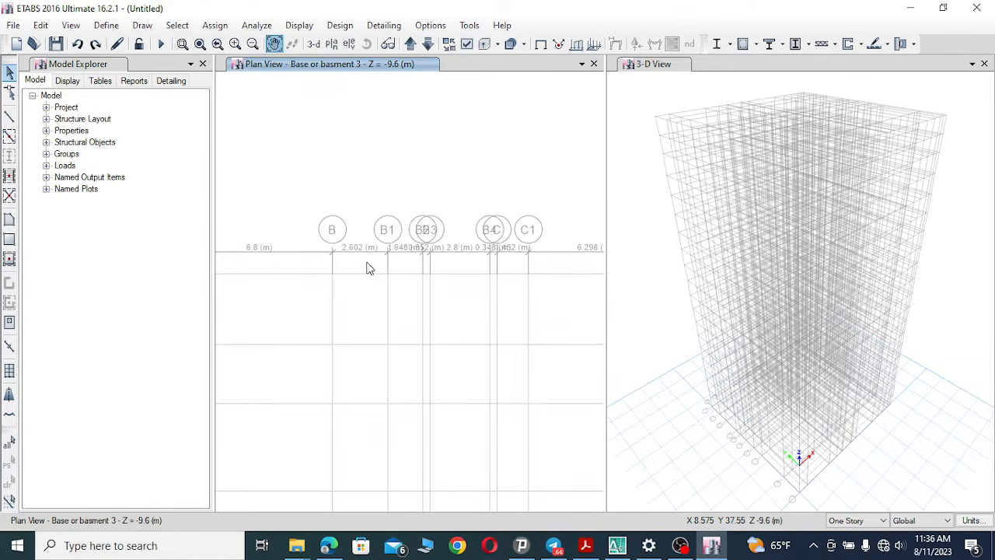
pyautogui.moveTo(375, 269); pyautogui.dragTo(381, 269)
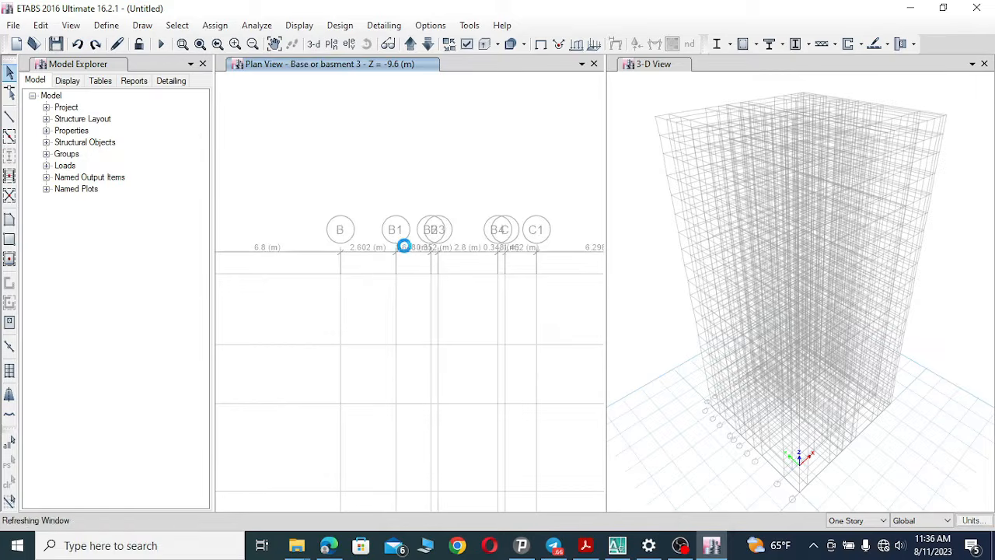
pyautogui.scroll(3, 404, 254)
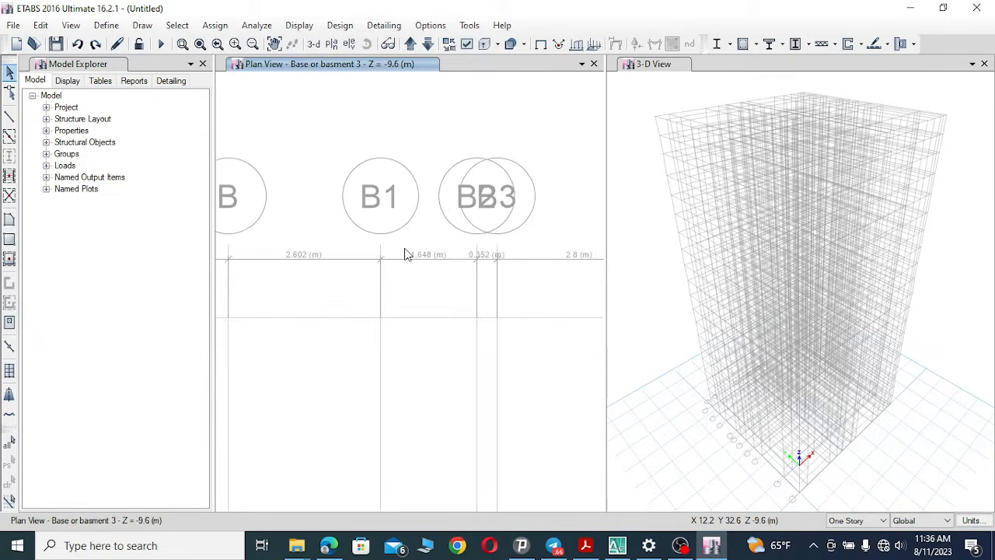
pyautogui.scroll(-3, 404, 253)
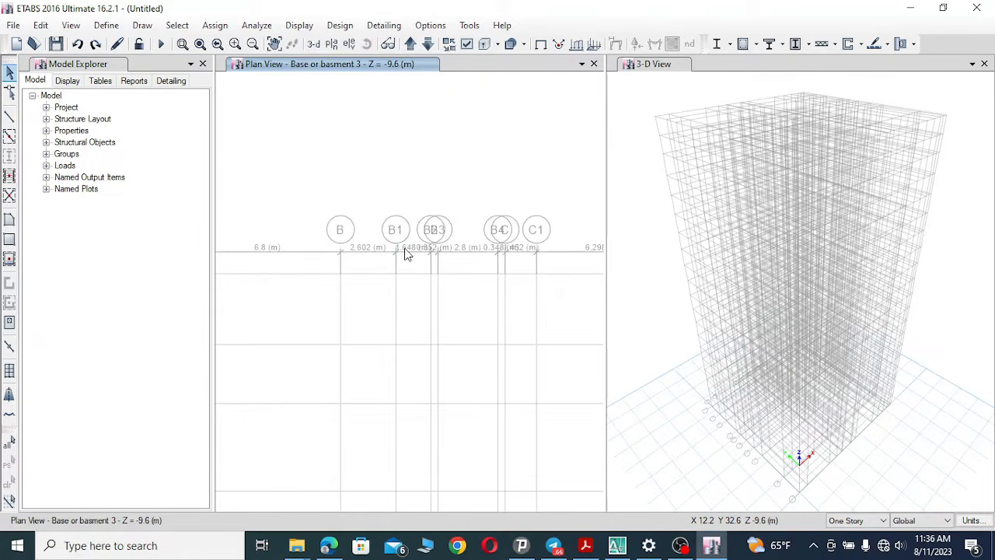
pyautogui.click(141, 26)
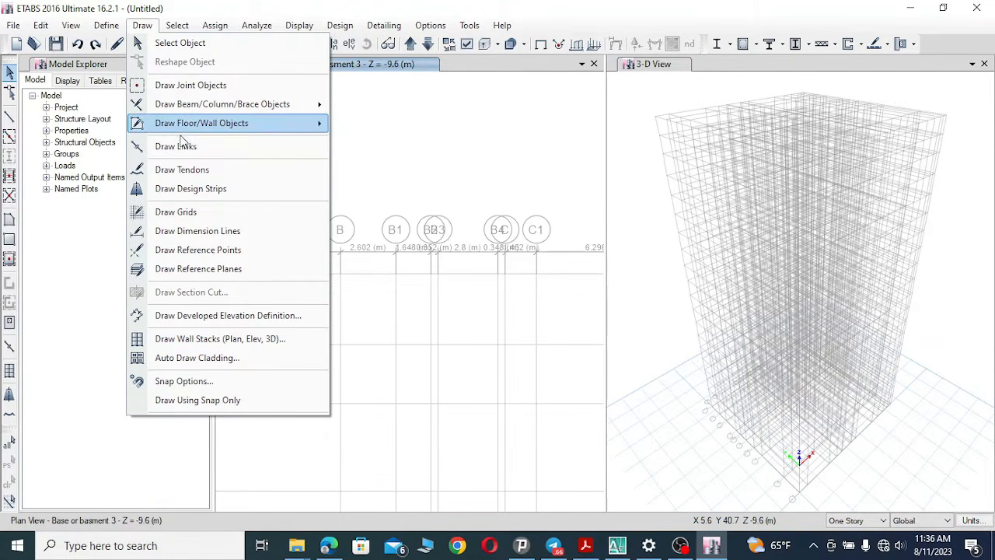
pyautogui.click(194, 231)
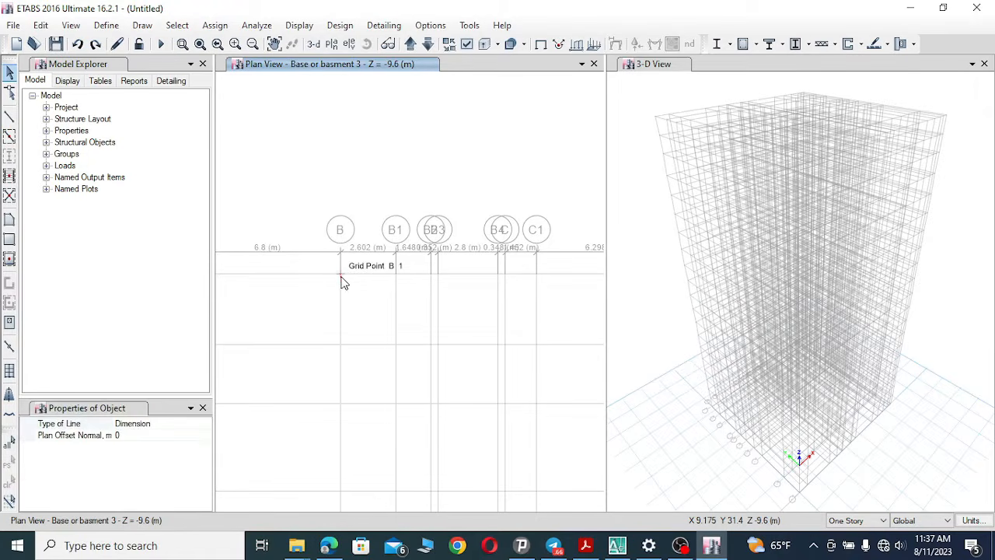
pyautogui.click(341, 275)
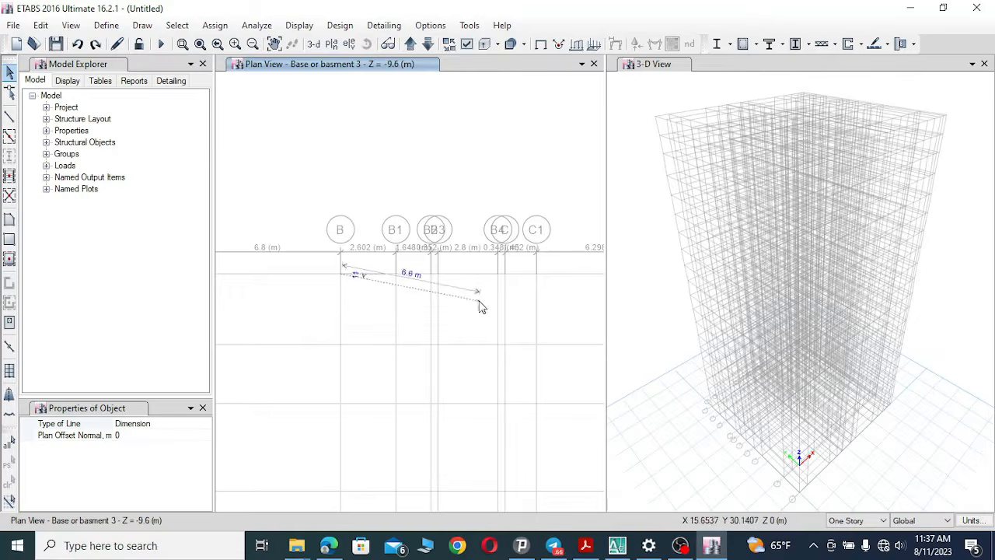
pyautogui.click(506, 276)
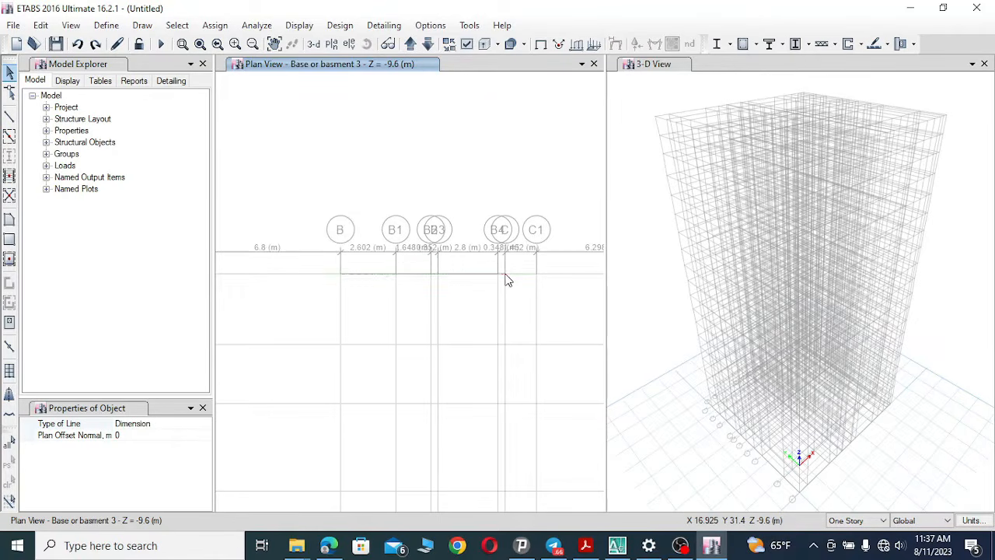
pyautogui.click(501, 302)
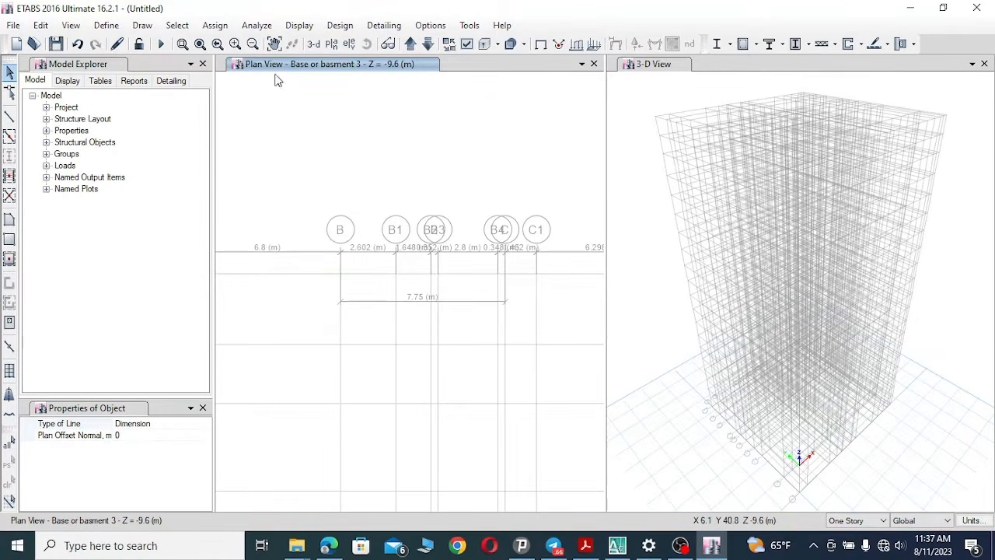
# Switch to AutoCAD and pan the substructure plan from grid B towards grids D and E.
pyautogui.click(275, 44)
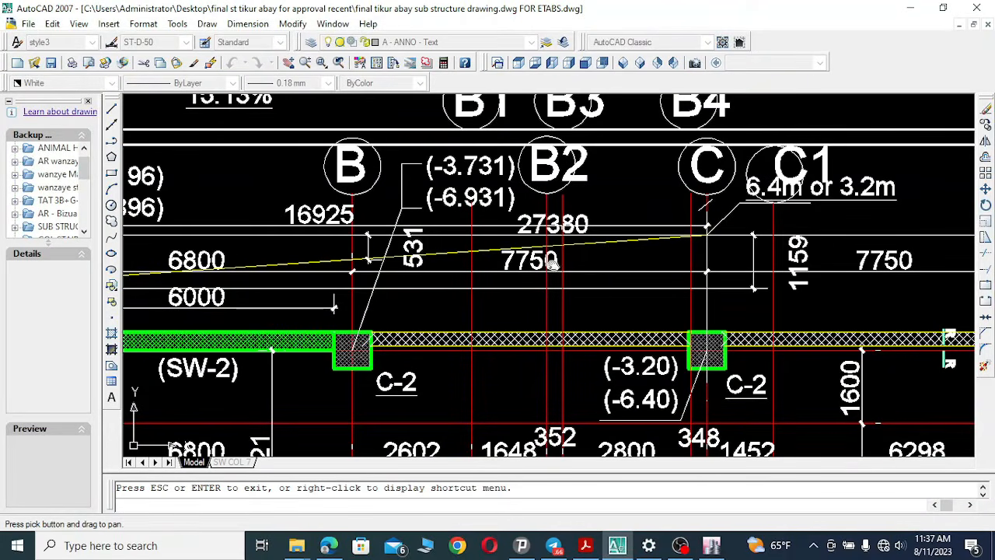
pyautogui.moveTo(394, 272)
pyautogui.mouseDown()
pyautogui.moveTo(430, 275)
pyautogui.moveTo(263, 277)
pyautogui.mouseUp()
pyautogui.moveTo(558, 317); pyautogui.dragTo(427, 323)
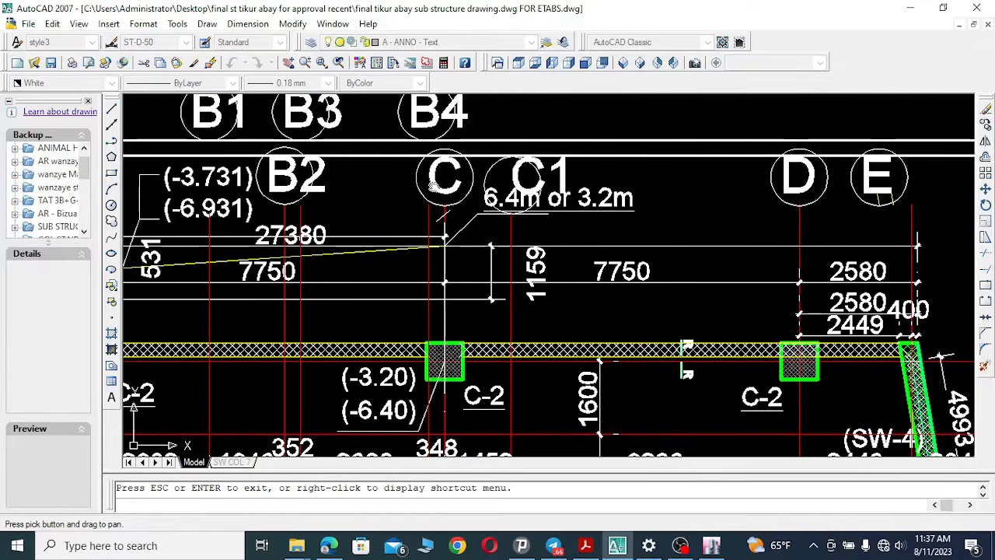
# Switch to ETABS and undo the dimension line drawn between grids B and C.
pyautogui.click(624, 546)
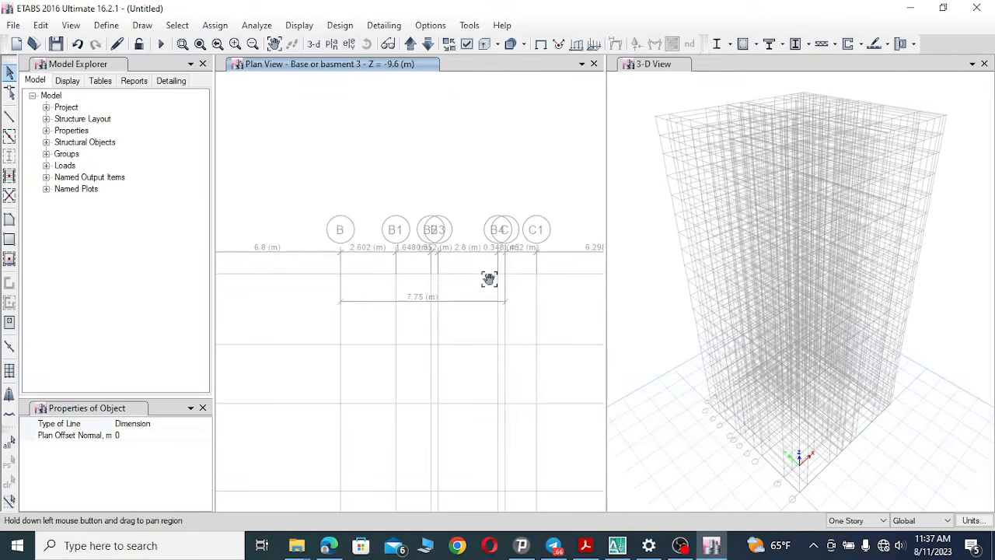
pyautogui.rightClick(459, 248)
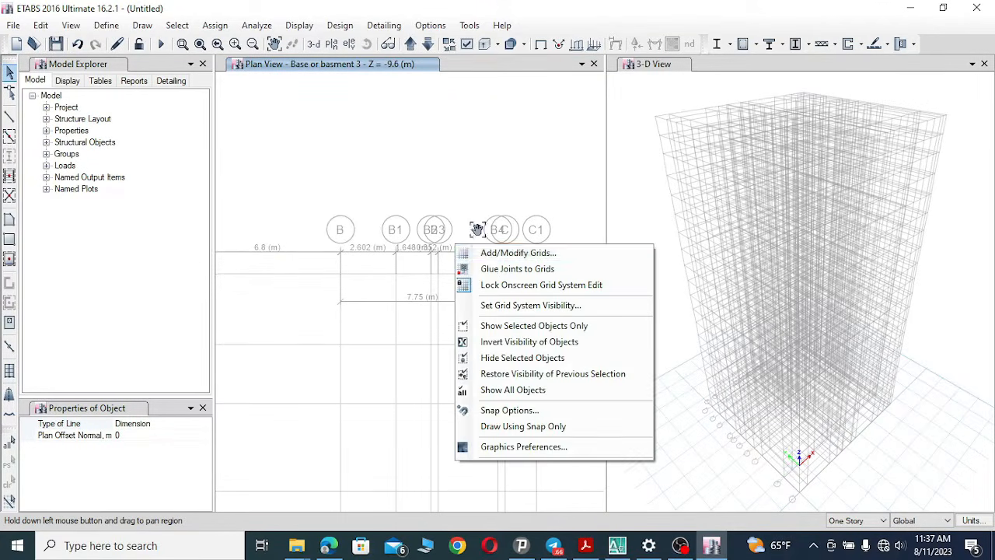
pyautogui.press('Escape')
pyautogui.click(78, 44)
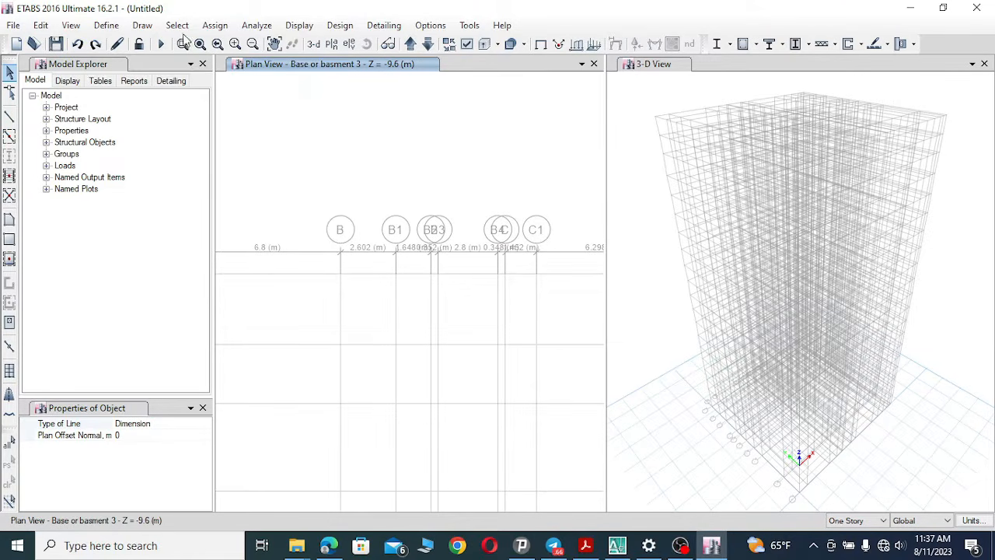
# Zoom to grids C1 to E and draw a dimension line between grids C and D.
pyautogui.click(182, 44)
pyautogui.moveTo(344, 183); pyautogui.dragTo(583, 325)
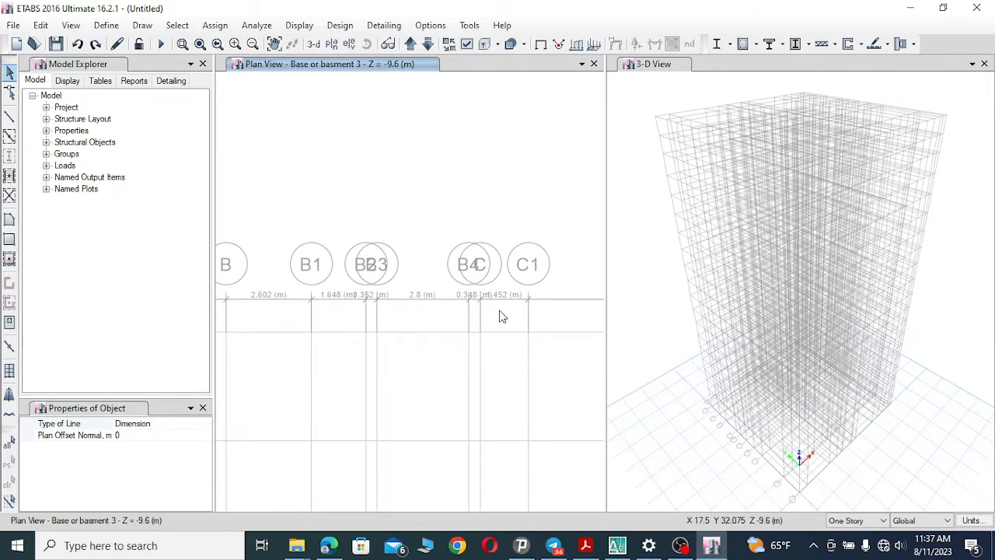
pyautogui.click(275, 44)
pyautogui.moveTo(542, 307); pyautogui.dragTo(321, 277)
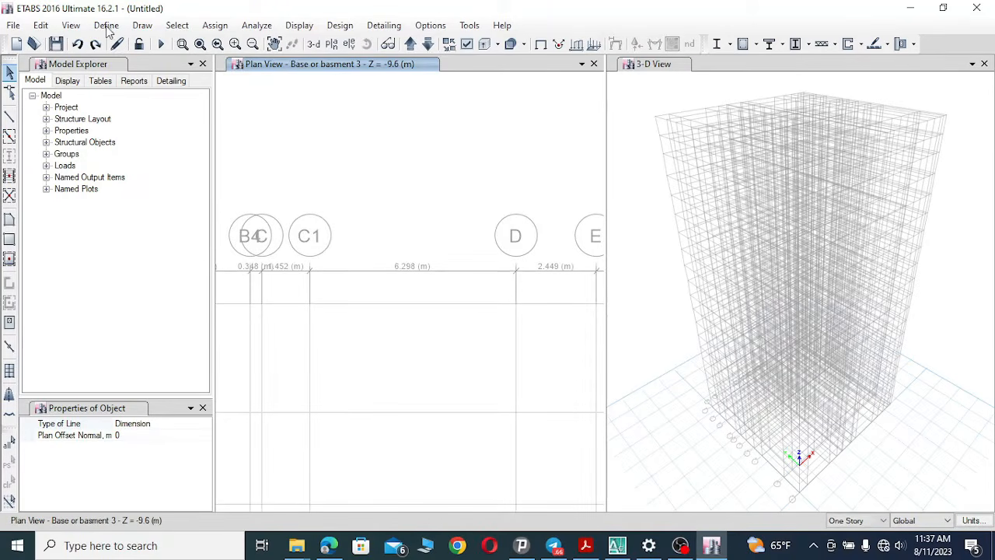
pyautogui.click(142, 24)
pyautogui.click(197, 249)
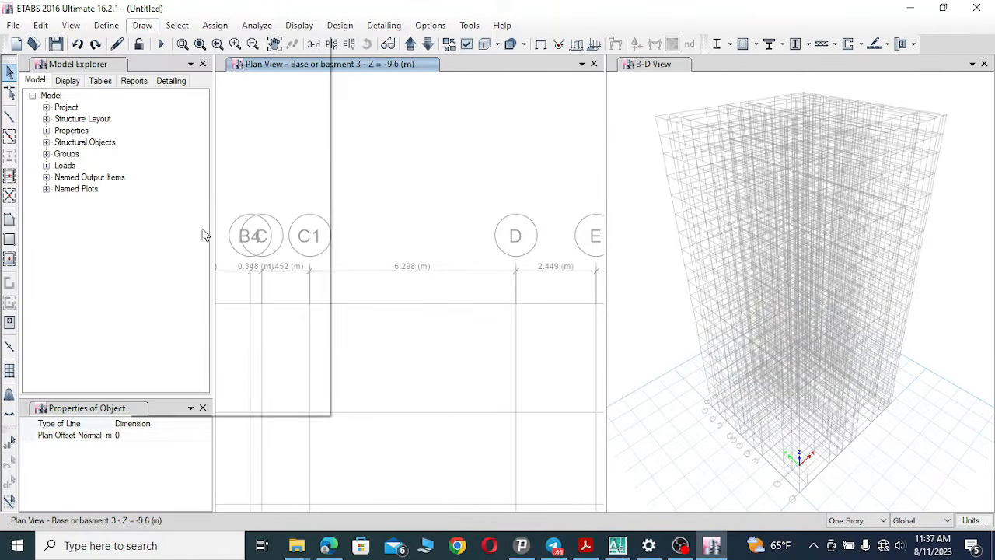
pyautogui.click(271, 303)
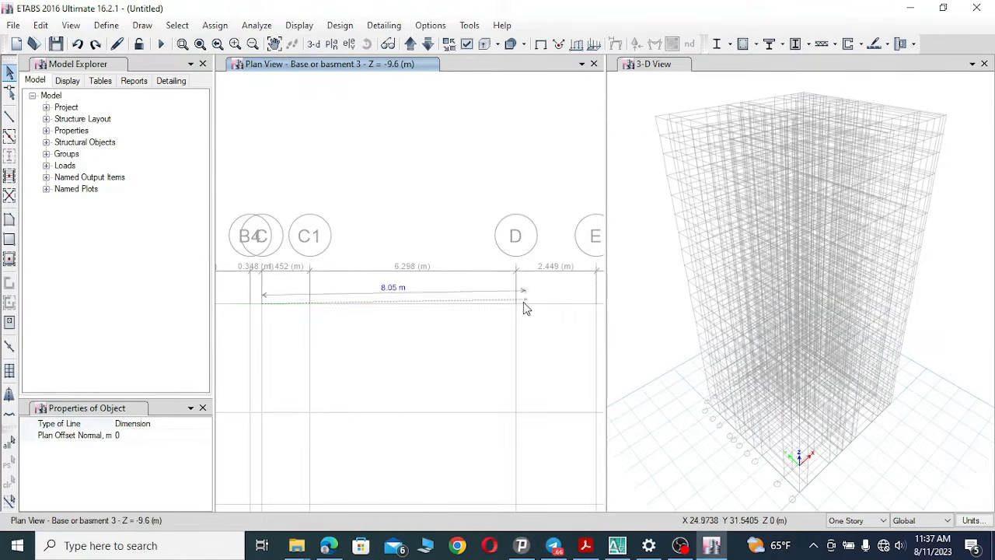
pyautogui.click(517, 304)
pyautogui.click(509, 294)
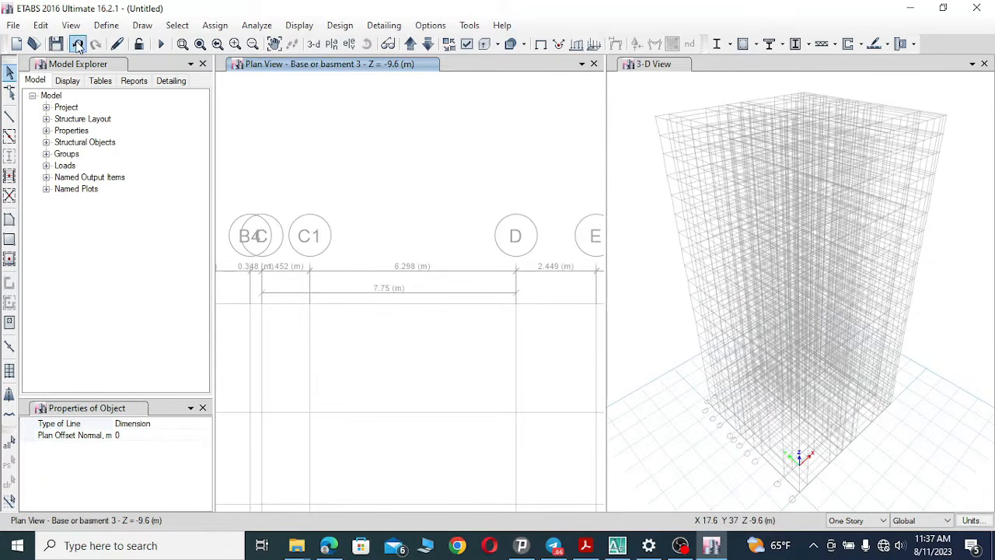
# Switch to AutoCAD and pan the substructure plan from grid C towards grids E1 to E4.
pyautogui.click(616, 546)
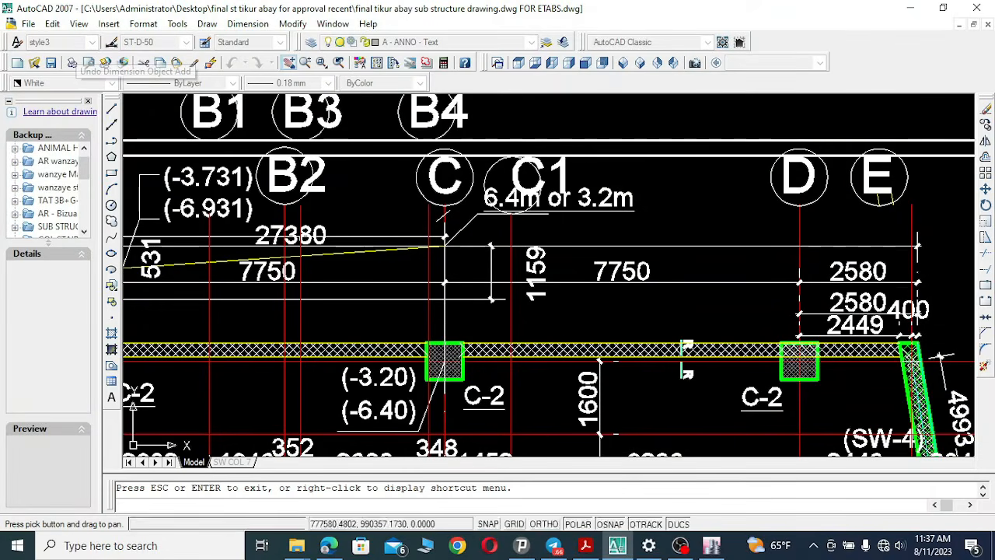
pyautogui.moveTo(803, 297)
pyautogui.mouseDown()
pyautogui.moveTo(761, 296)
pyautogui.moveTo(589, 246)
pyautogui.mouseUp()
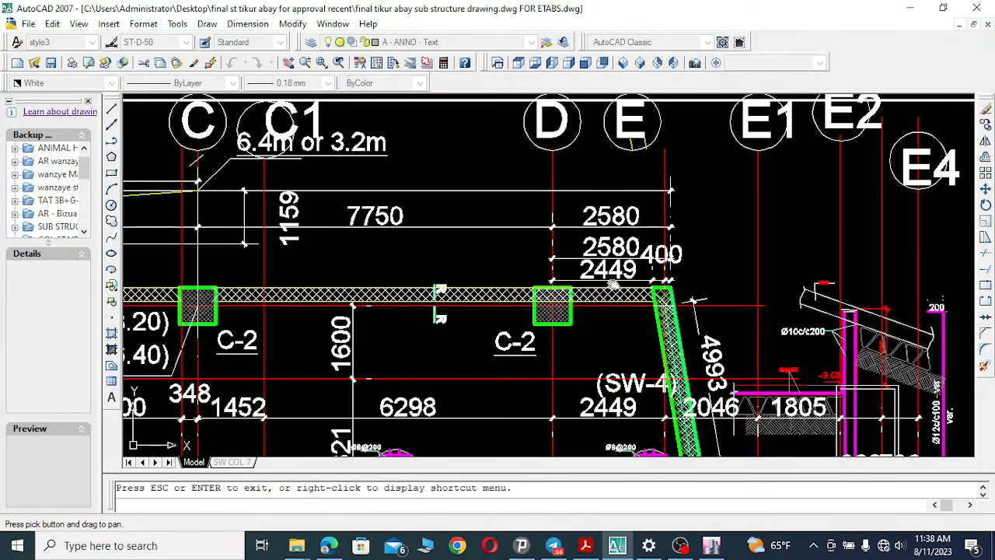
# Compare the Y grid spacings between grids 1 and 4'' in the ETABS plan and the AutoCAD substructure plan.
pyautogui.click(711, 545)
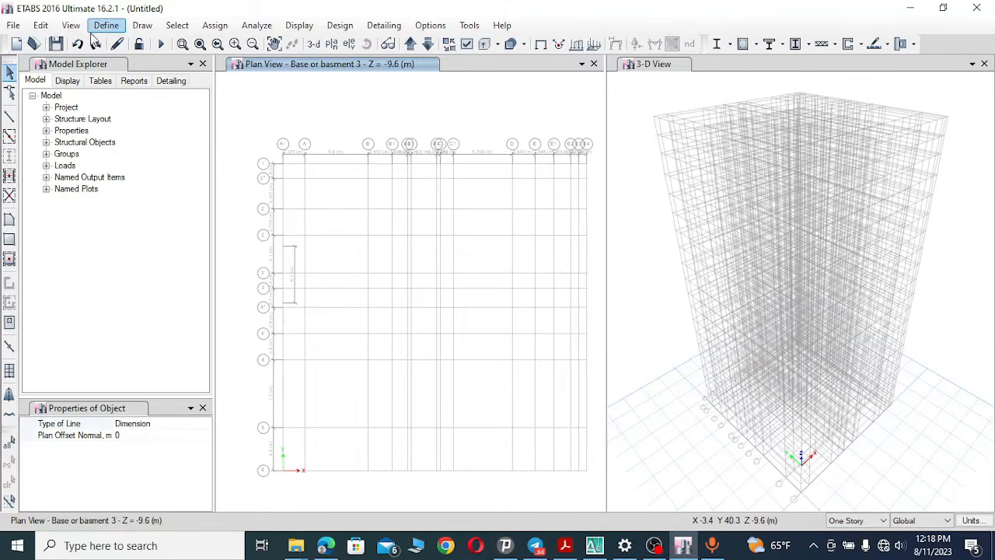
pyautogui.scroll(3, 228, 168)
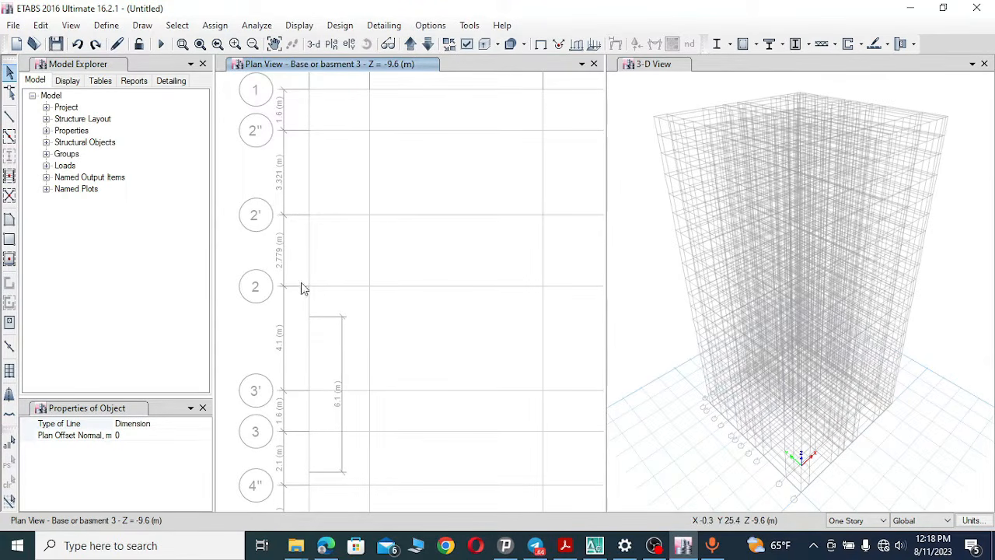
pyautogui.click(604, 547)
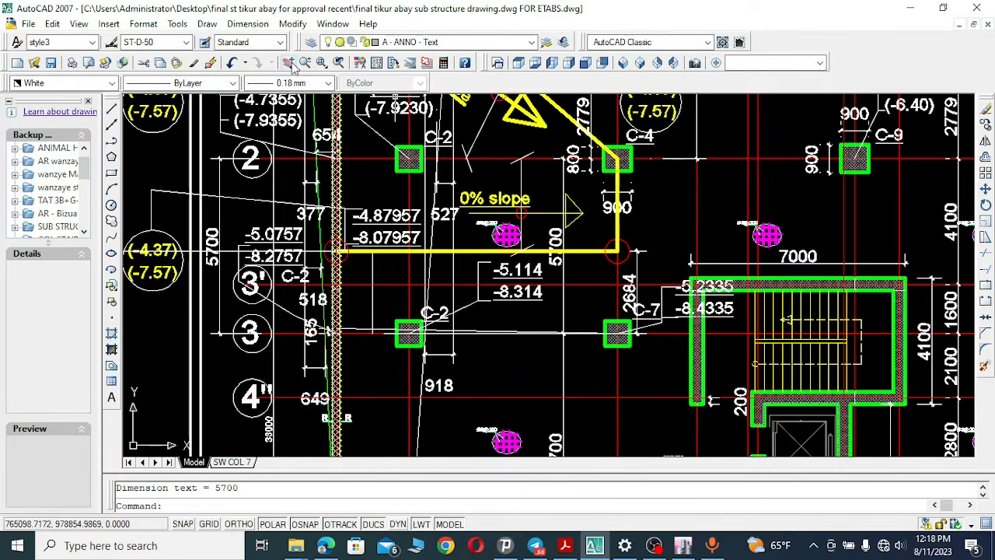
pyautogui.click(289, 64)
pyautogui.moveTo(402, 184); pyautogui.dragTo(424, 369)
pyautogui.moveTo(423, 234); pyautogui.dragTo(422, 243)
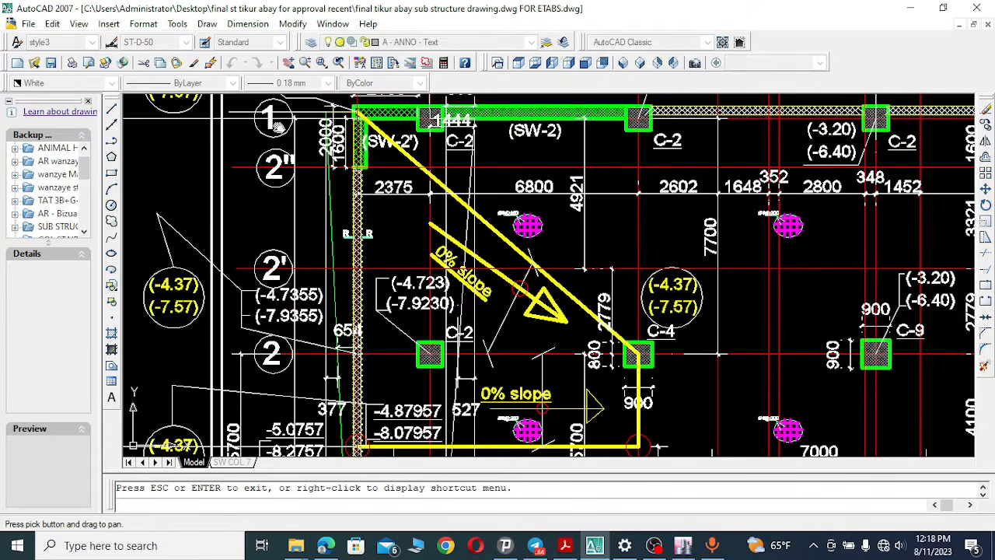
pyautogui.moveTo(348, 371); pyautogui.dragTo(347, 351)
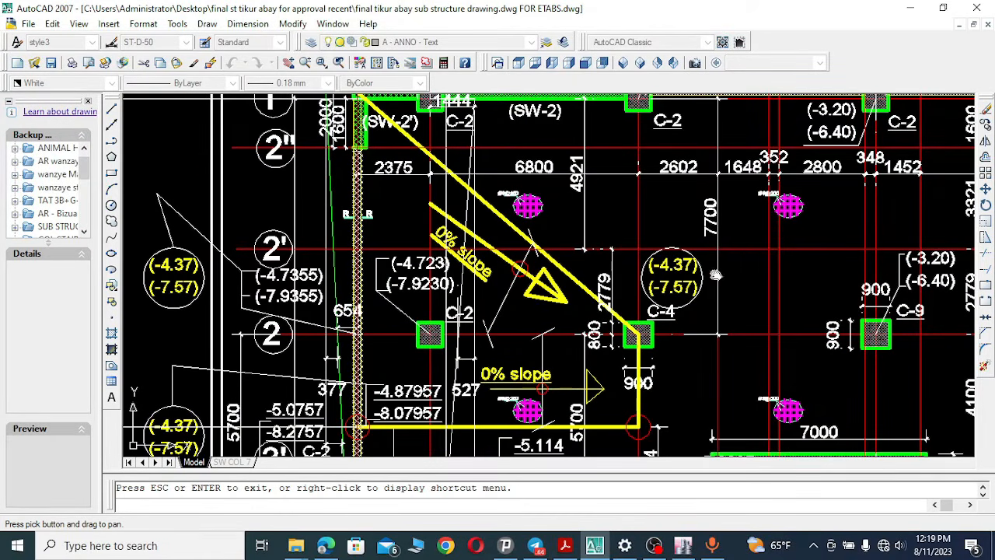
# Switch to ETABS, dimension the distance between grids 1 and 2, and undo that dimension line.
pyautogui.click(596, 545)
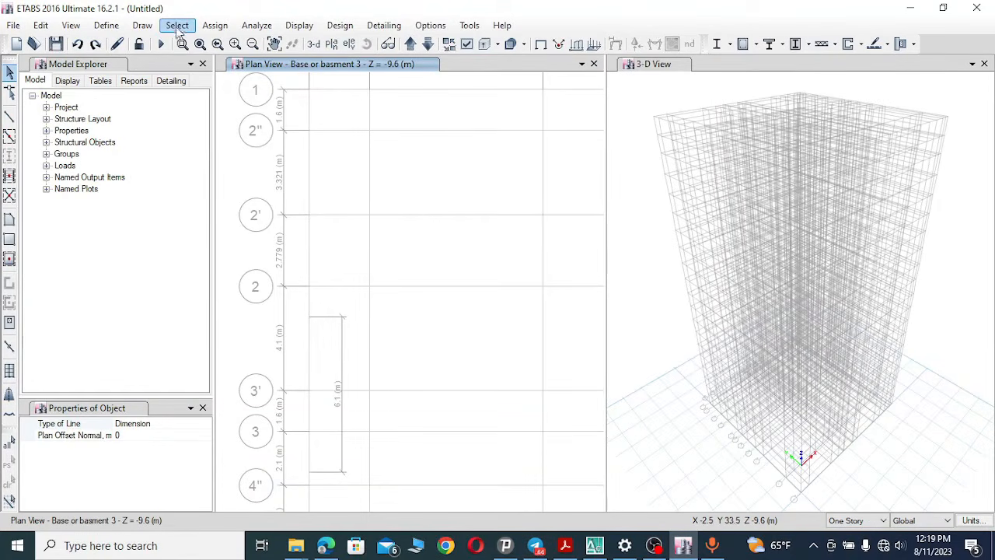
pyautogui.click(142, 25)
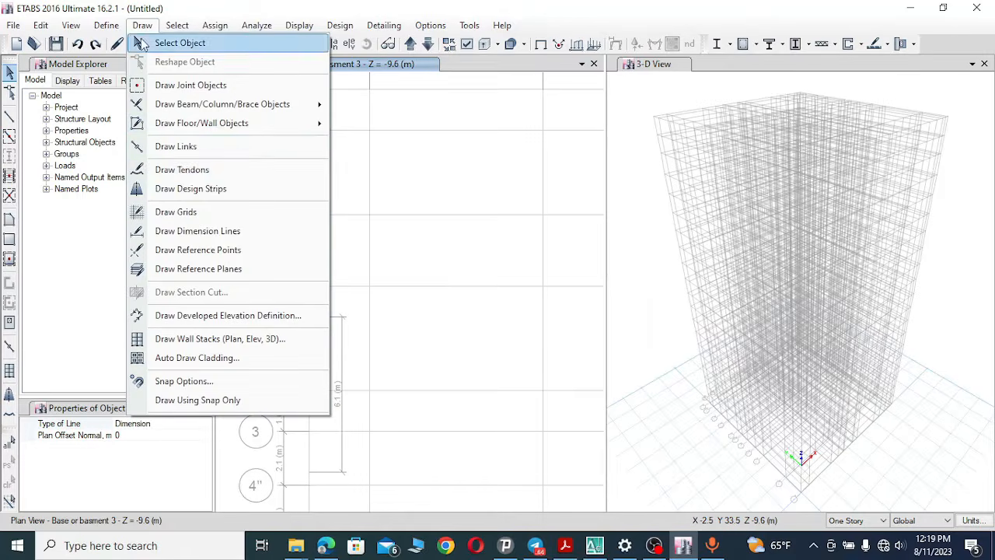
pyautogui.click(218, 231)
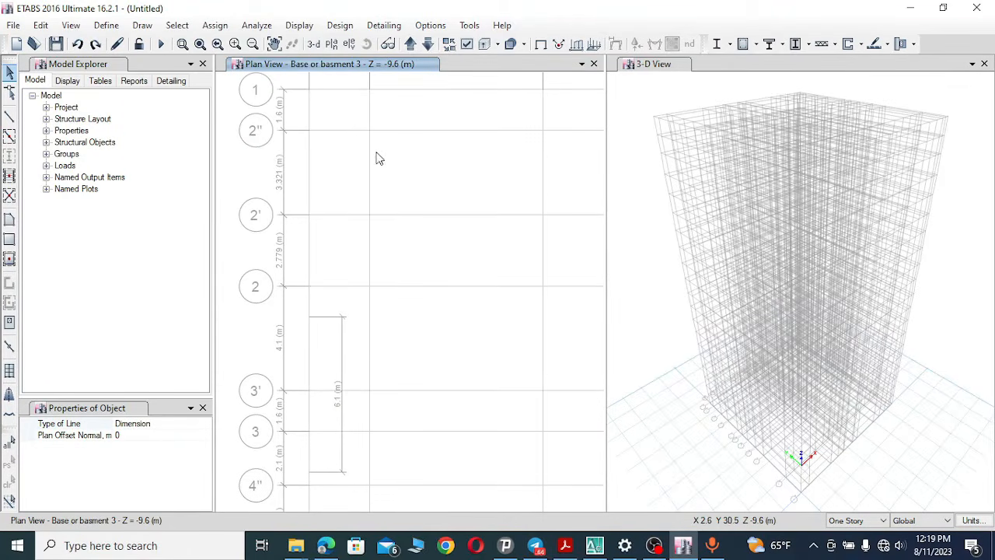
pyautogui.click(370, 91)
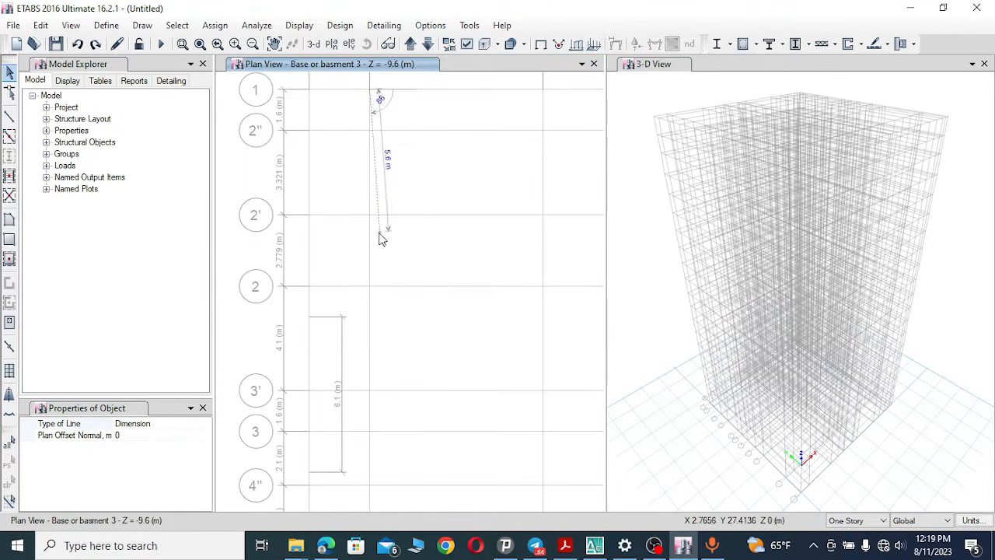
pyautogui.click(371, 286)
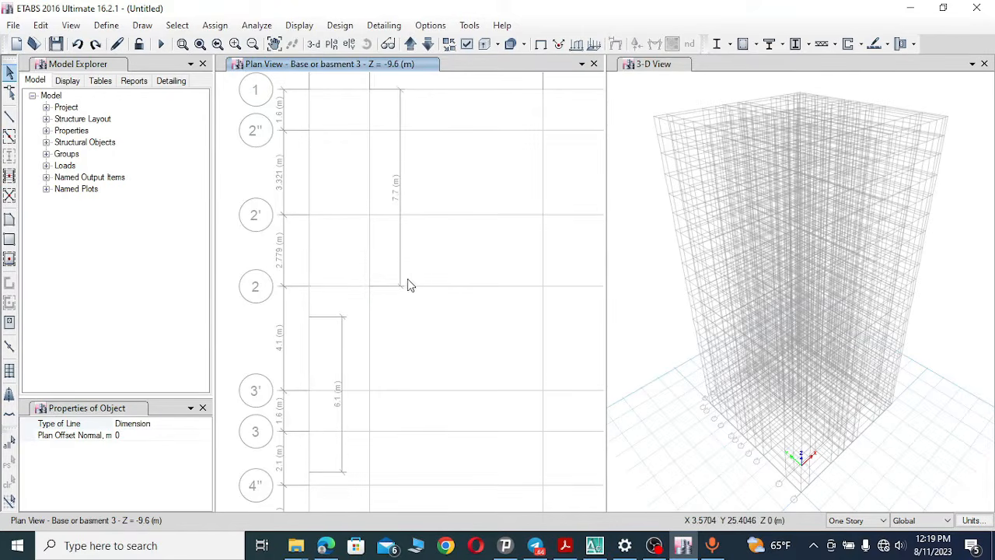
pyautogui.click(406, 284)
pyautogui.click(77, 45)
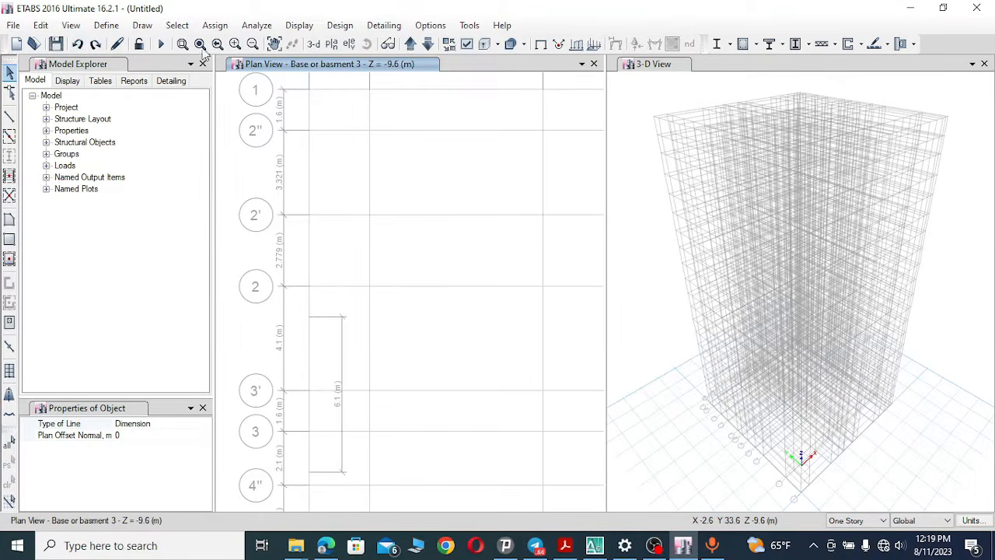
# Dimension the distance between grids 2 and 3 in the ETABS plan, then undo that dimension line.
pyautogui.click(142, 24)
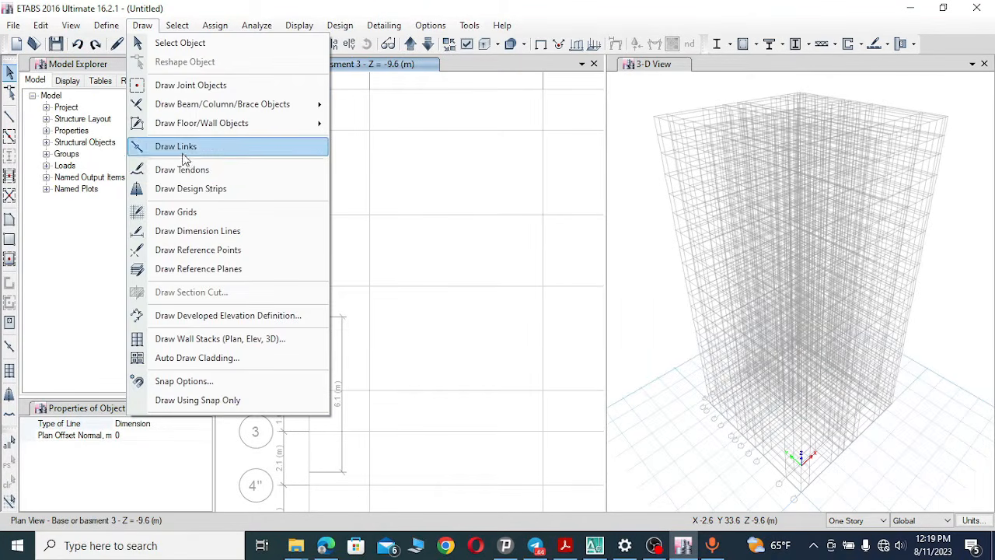
pyautogui.click(219, 232)
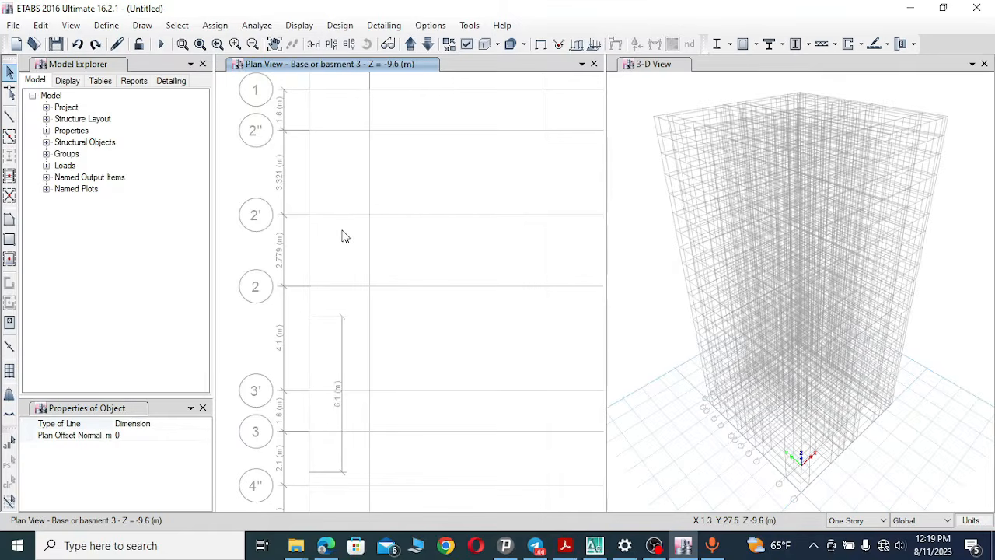
pyautogui.click(370, 288)
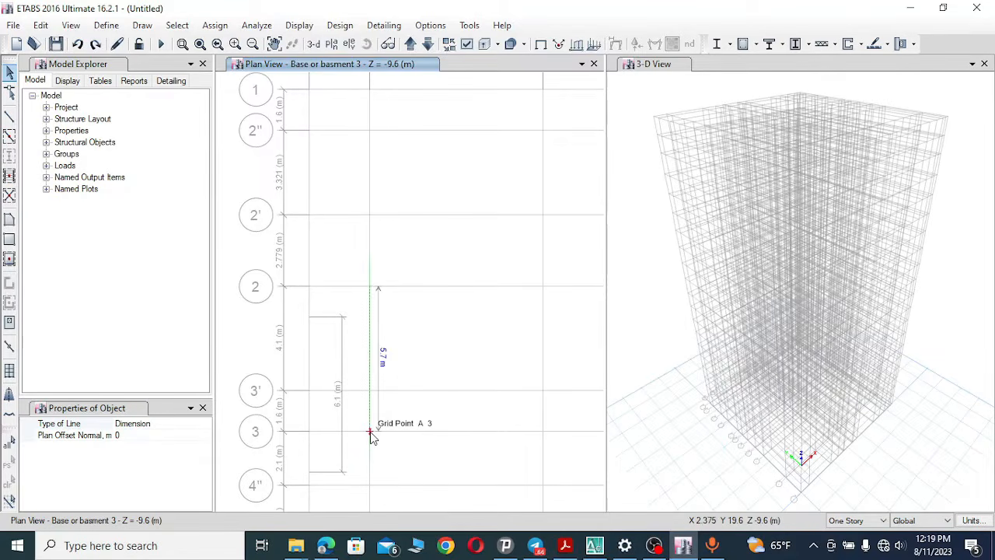
pyautogui.click(370, 432)
pyautogui.click(409, 431)
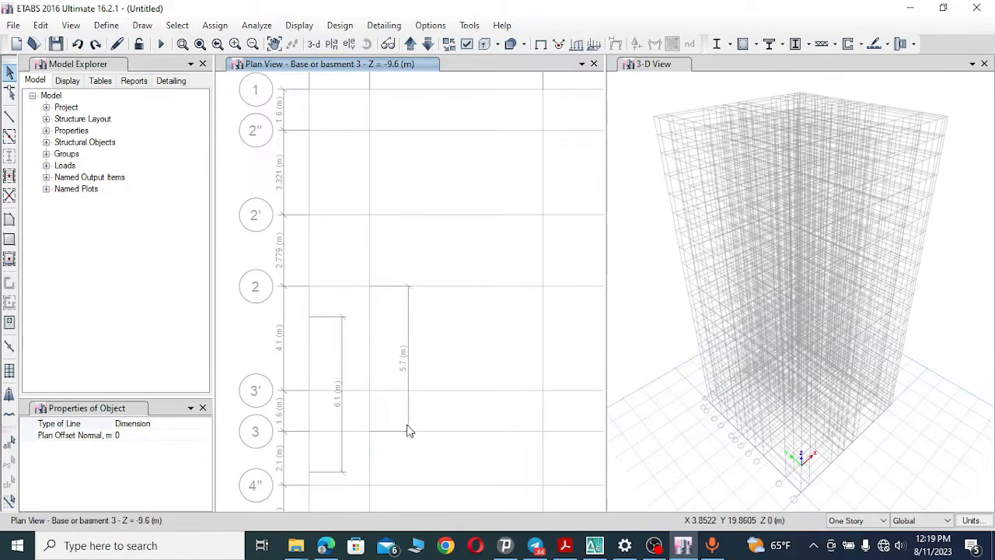
pyautogui.click(77, 45)
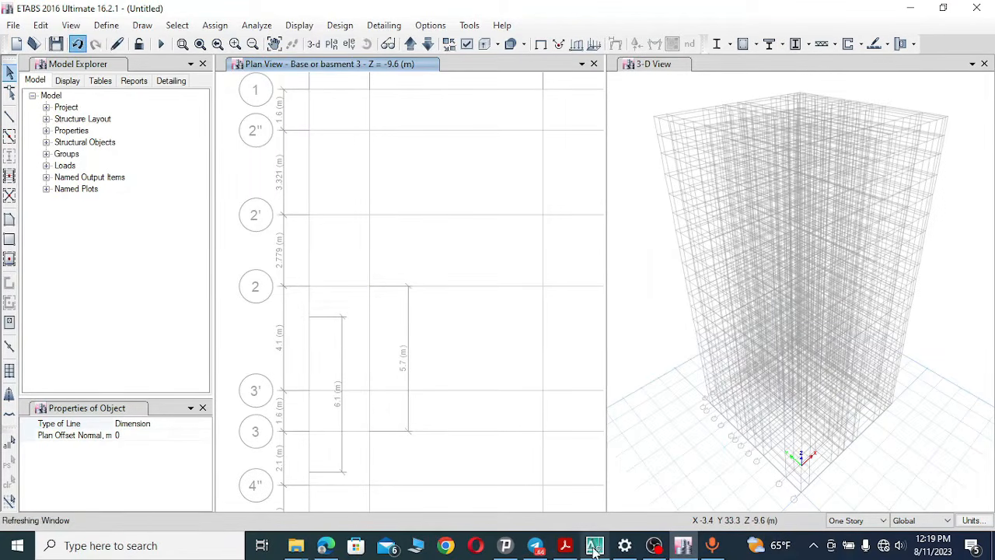
# Switch to AutoCAD and inspect the dimension between grids 2 and 3 on the substructure plan.
pyautogui.hotkey('alt', 'Tab')
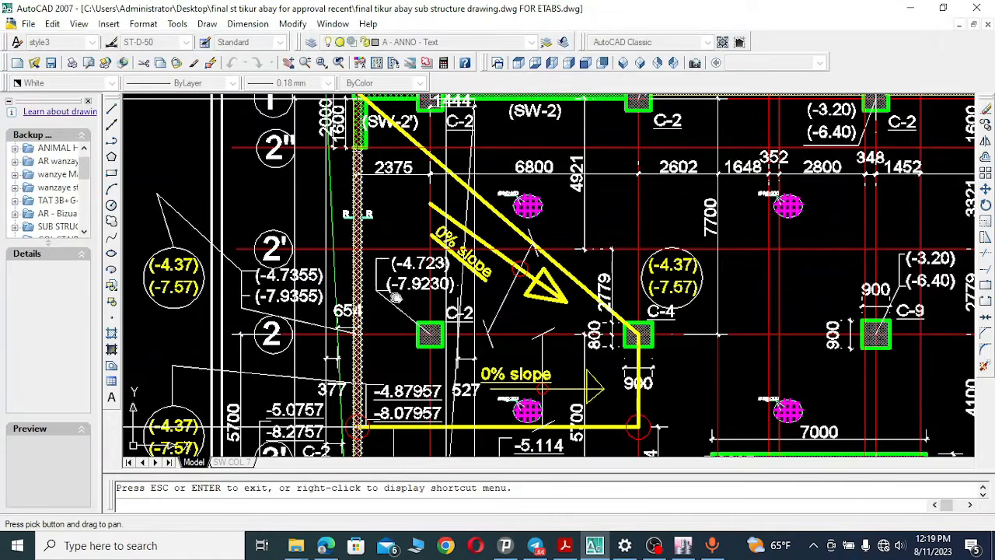
pyautogui.moveTo(405, 250)
pyautogui.mouseDown()
pyautogui.moveTo(409, 293)
pyautogui.moveTo(425, 235)
pyautogui.moveTo(428, 254)
pyautogui.moveTo(442, 138)
pyautogui.mouseUp()
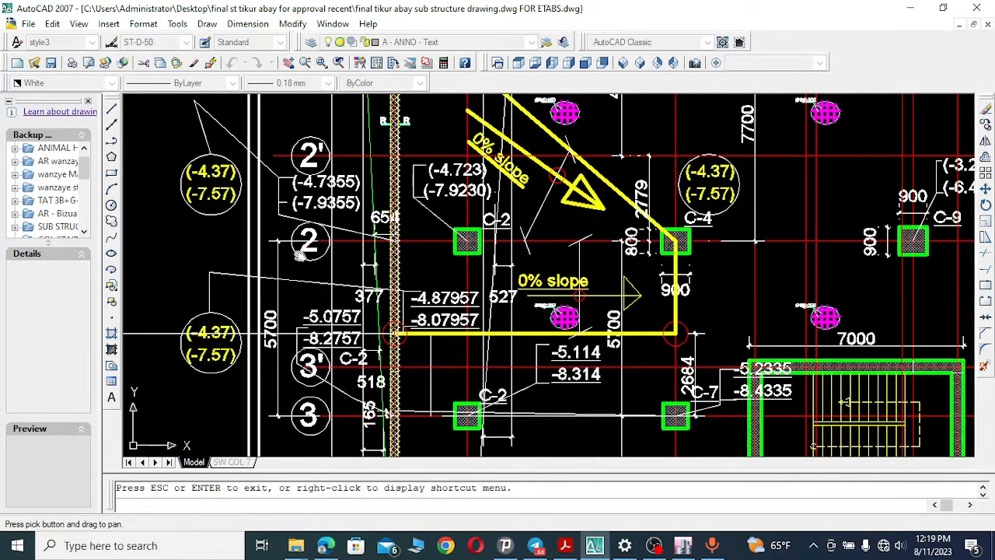
pyautogui.rightClick(309, 247)
pyautogui.click(331, 257)
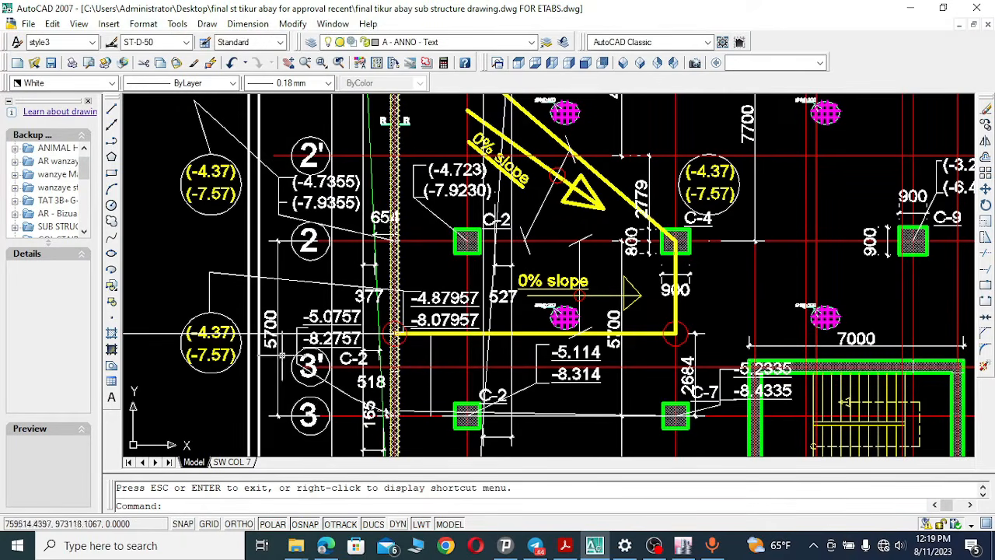
pyautogui.click(269, 333)
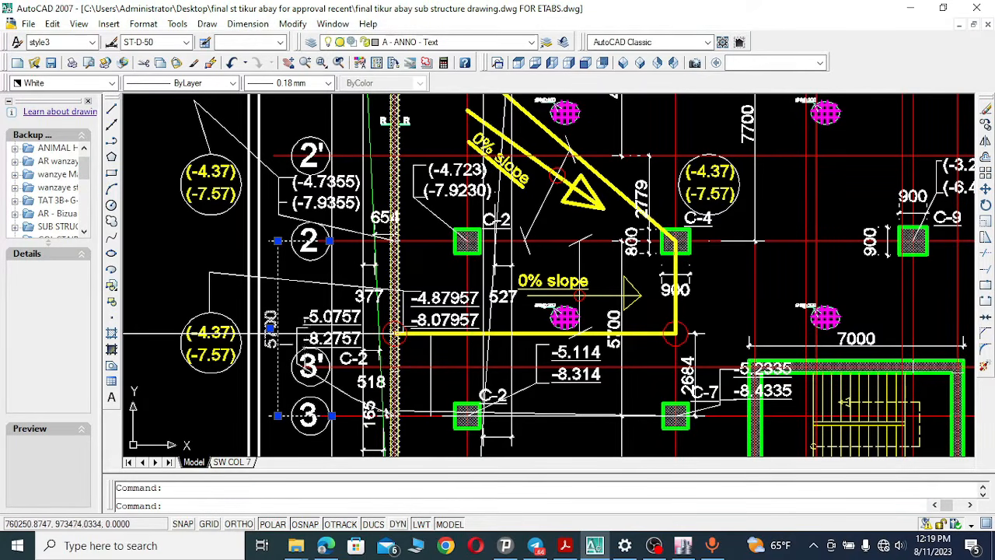
pyautogui.press('Escape')
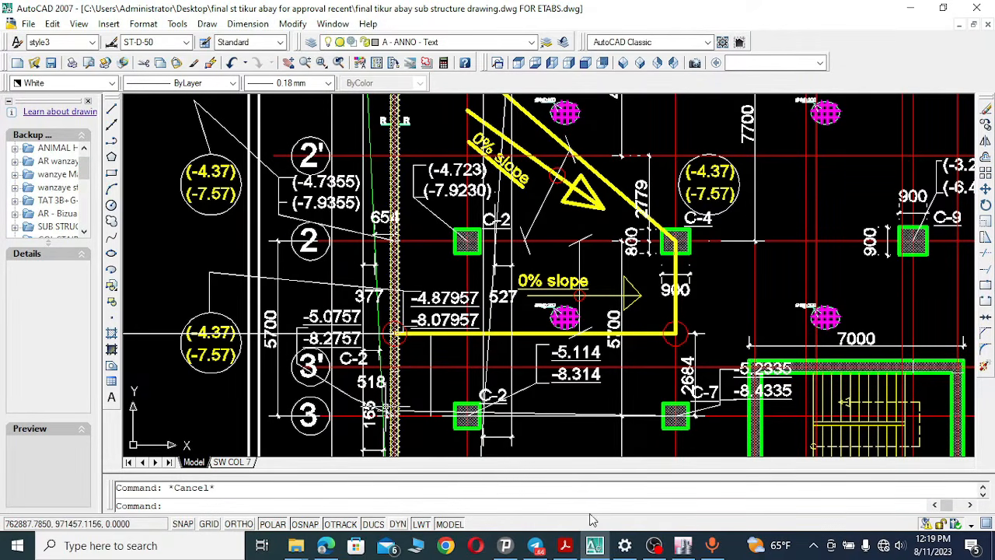
# Add a linear dimension between grids 3 and 4 on the AutoCAD substructure plan.
pyautogui.click(289, 62)
pyautogui.moveTo(451, 379)
pyautogui.mouseDown()
pyautogui.moveTo(432, 161)
pyautogui.moveTo(426, 217)
pyautogui.mouseUp()
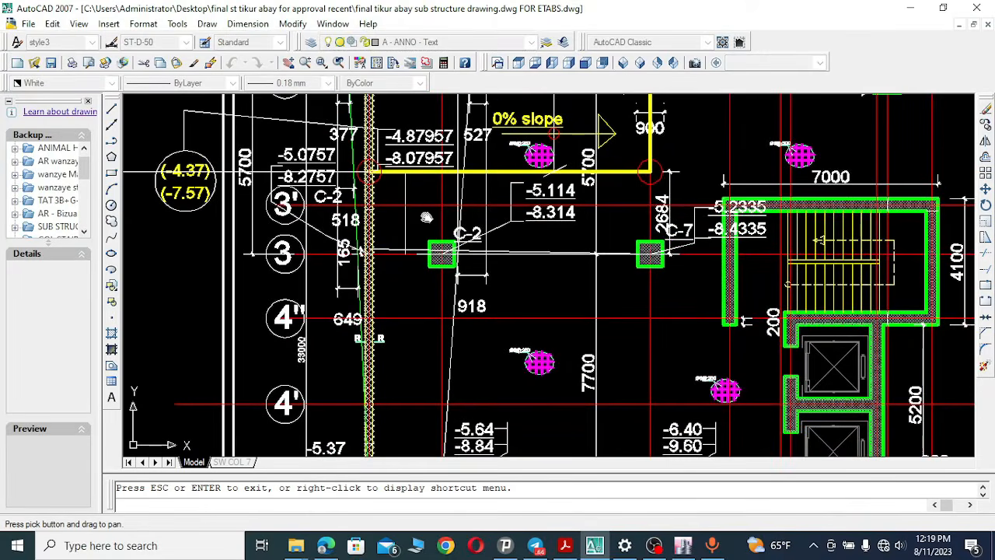
pyautogui.click(247, 23)
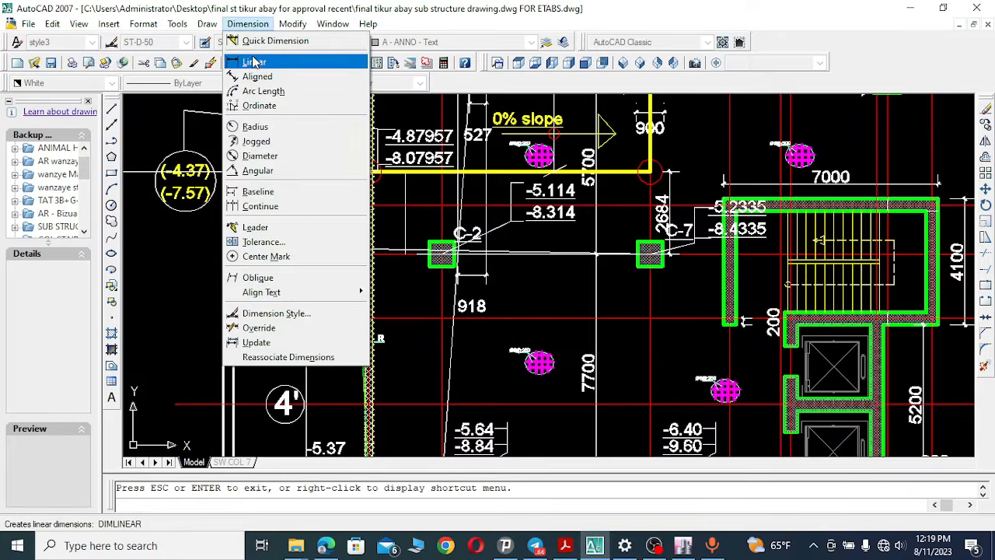
pyautogui.click(254, 62)
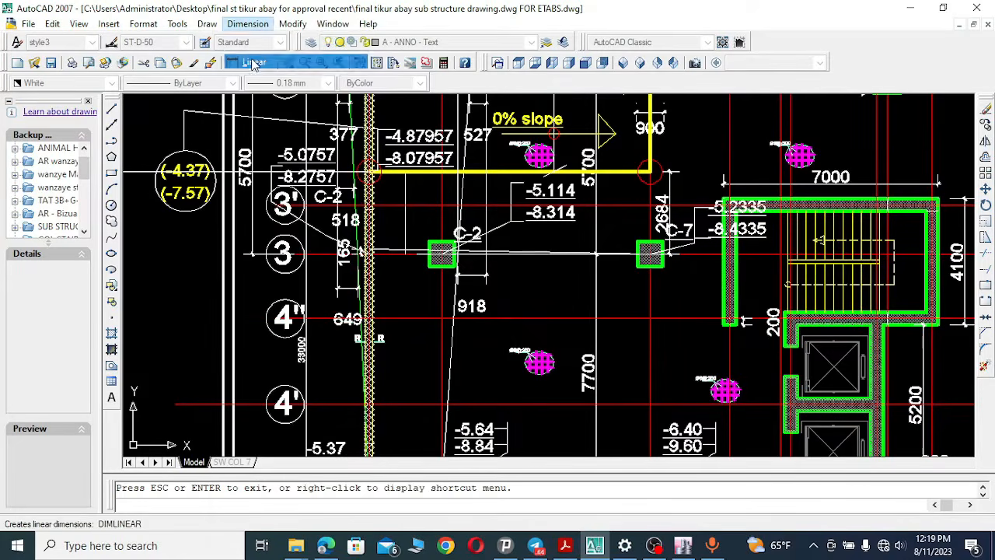
pyautogui.click(294, 252)
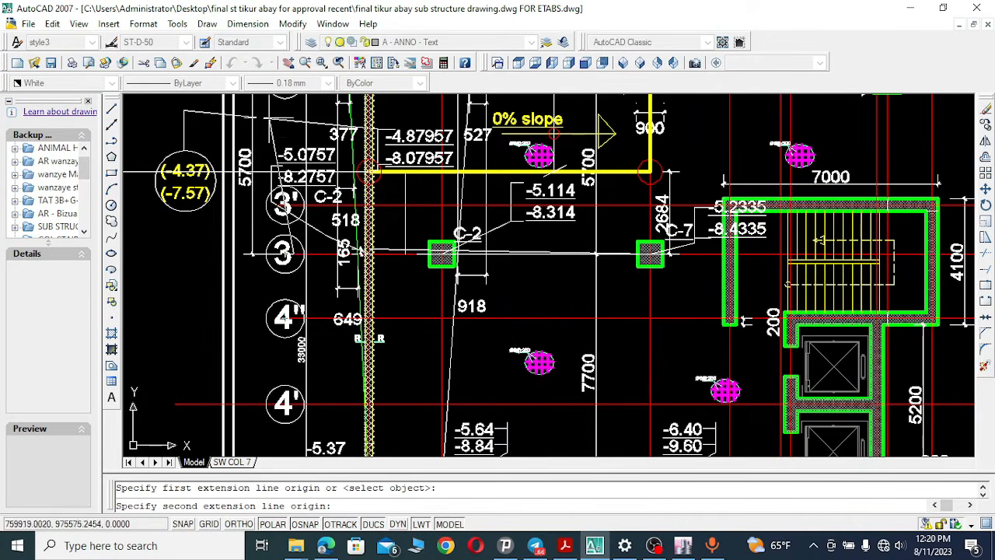
pyautogui.click(289, 62)
pyautogui.moveTo(352, 355); pyautogui.dragTo(358, 157)
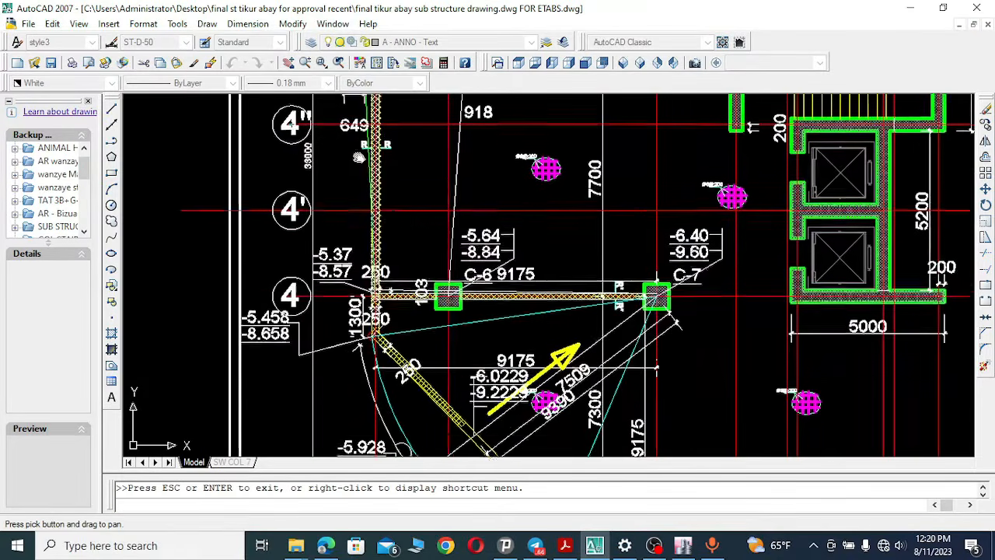
pyautogui.rightClick(330, 156)
pyautogui.click(367, 166)
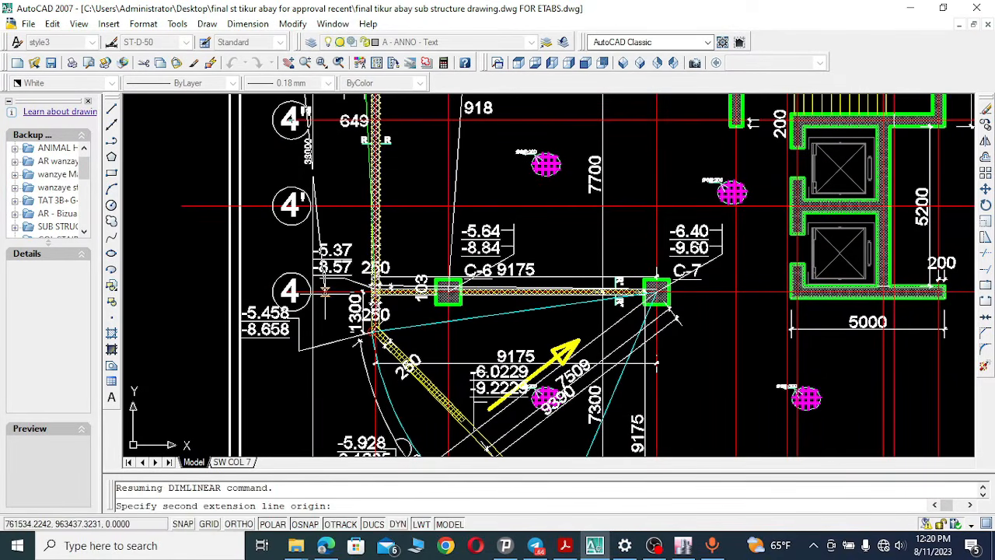
pyautogui.click(325, 291)
pyautogui.click(174, 291)
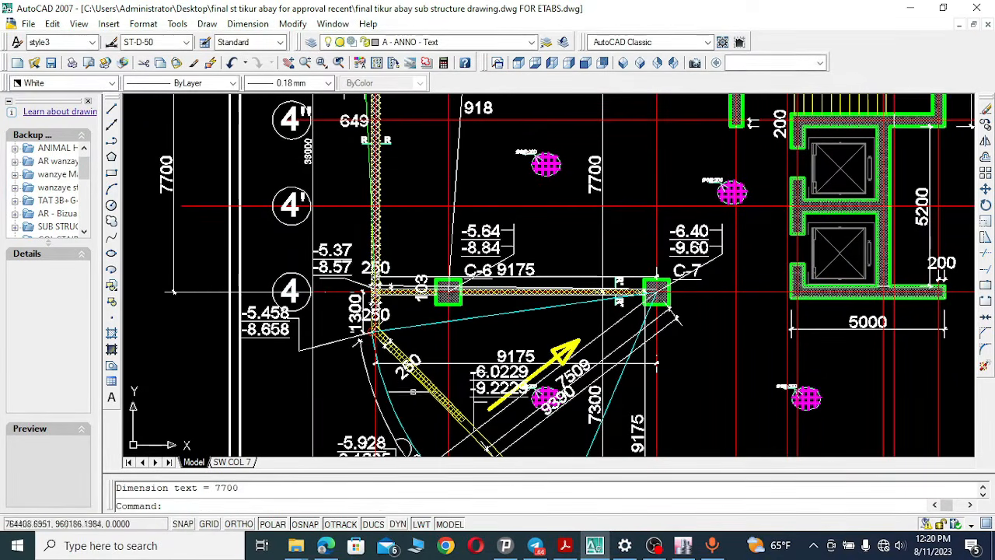
# Switch to ETABS, dimension the distance between grids 3 and 4, and undo that dimension line.
pyautogui.hotkey('alt', 'Tab')
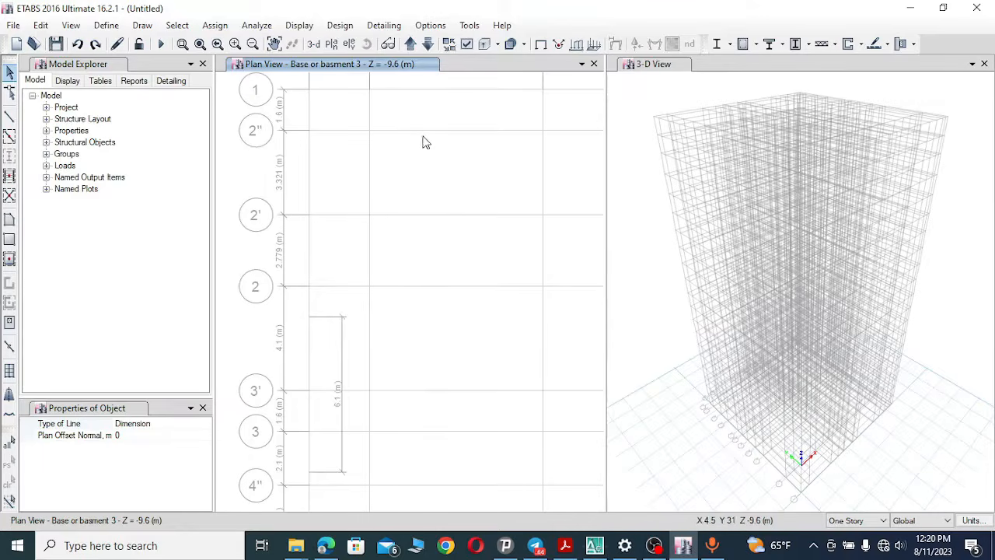
pyautogui.click(142, 26)
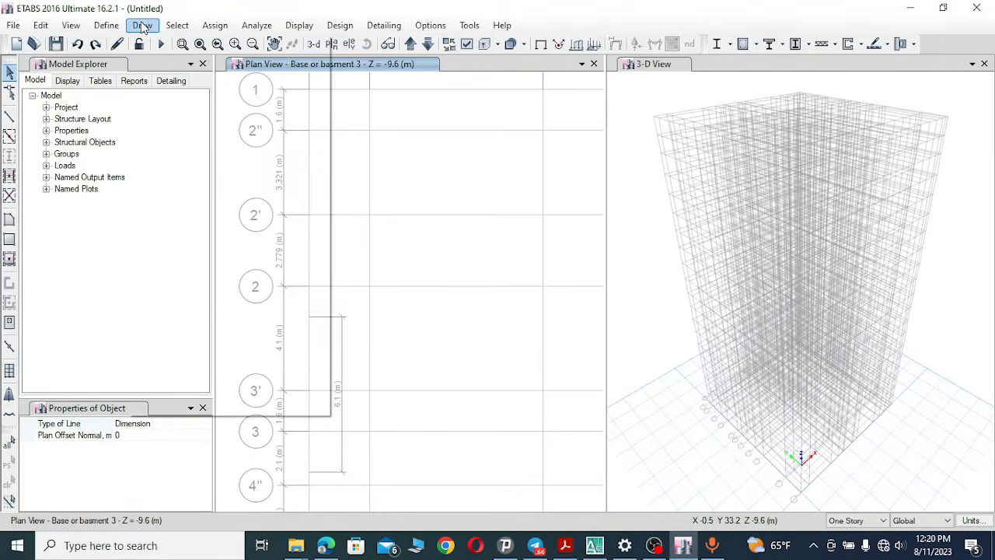
pyautogui.click(221, 229)
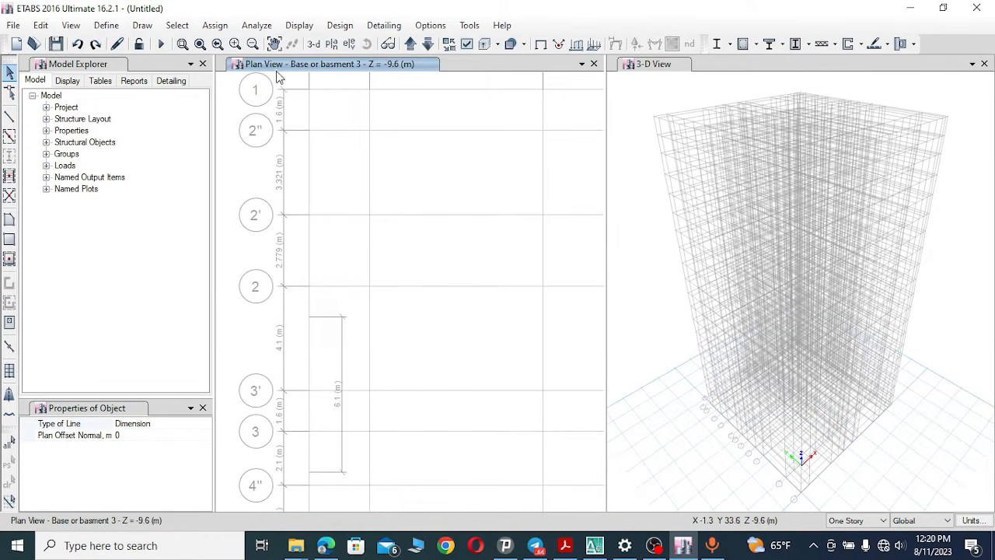
pyautogui.click(274, 45)
pyautogui.moveTo(329, 316); pyautogui.dragTo(389, 173)
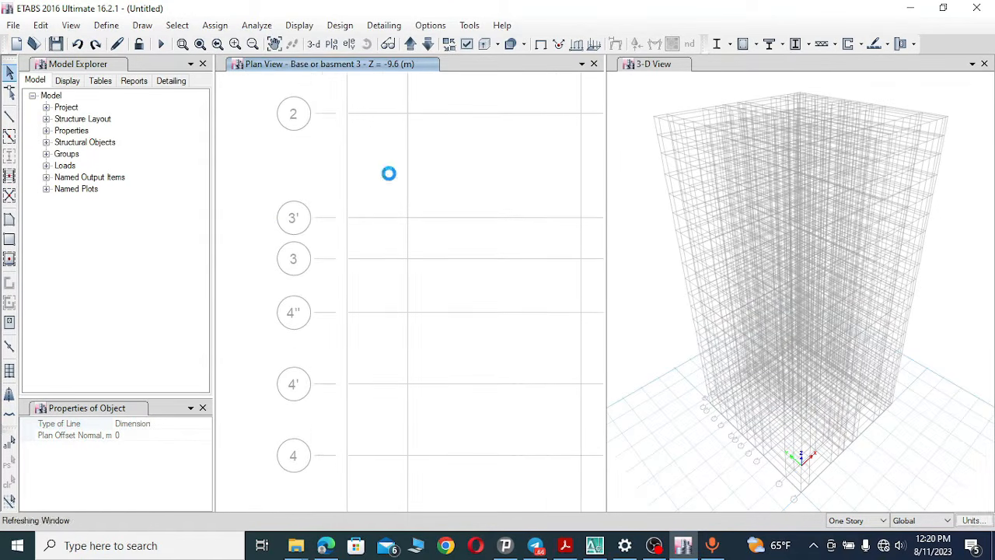
pyautogui.click(406, 258)
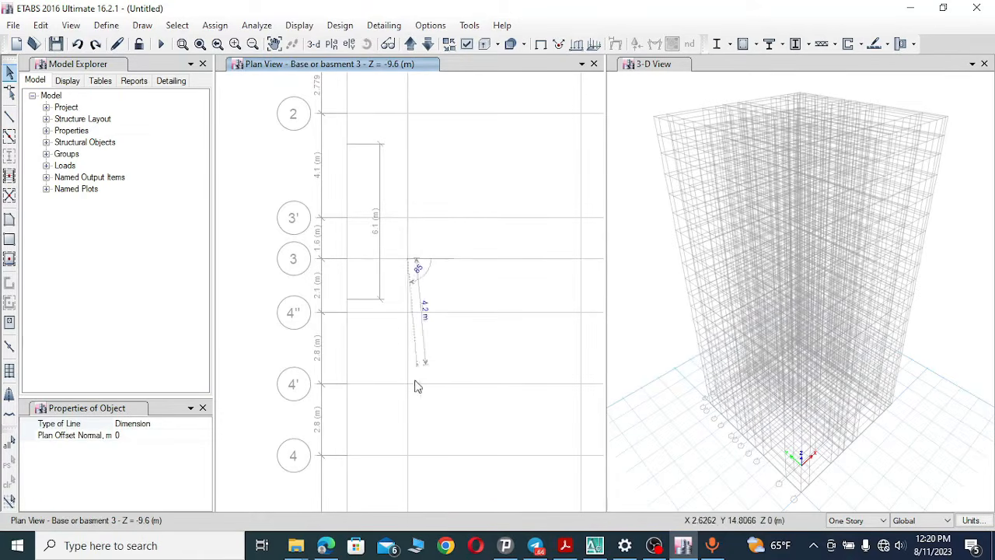
pyautogui.click(407, 455)
pyautogui.click(456, 448)
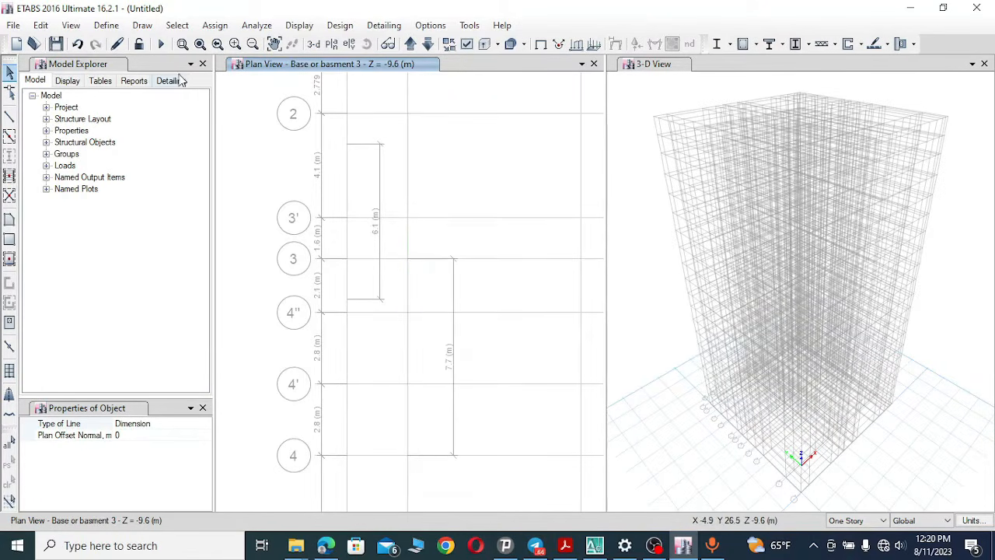
pyautogui.click(77, 43)
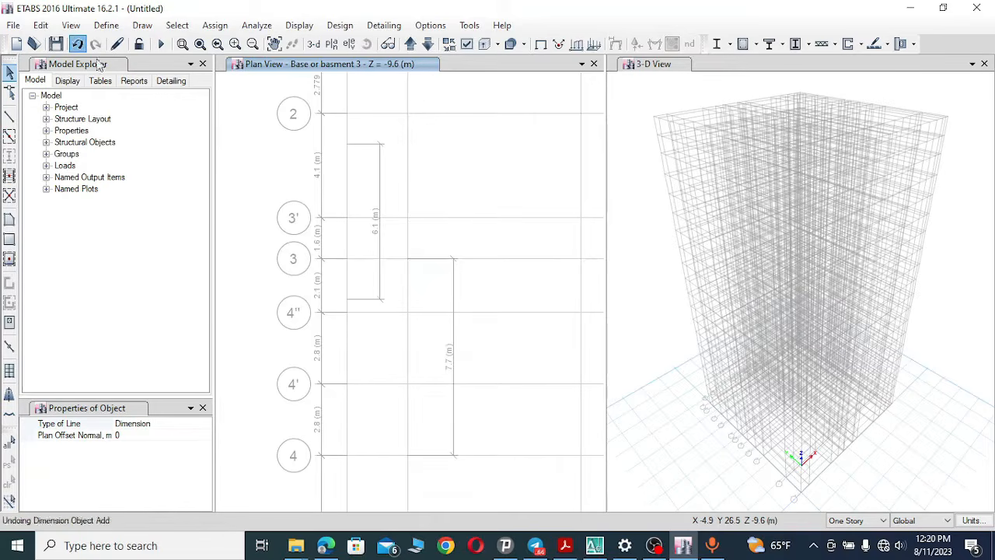
# Switch to AutoCAD, pan the substructure plan from grid 4 down to grid 5, and return to ETABS.
pyautogui.click(594, 546)
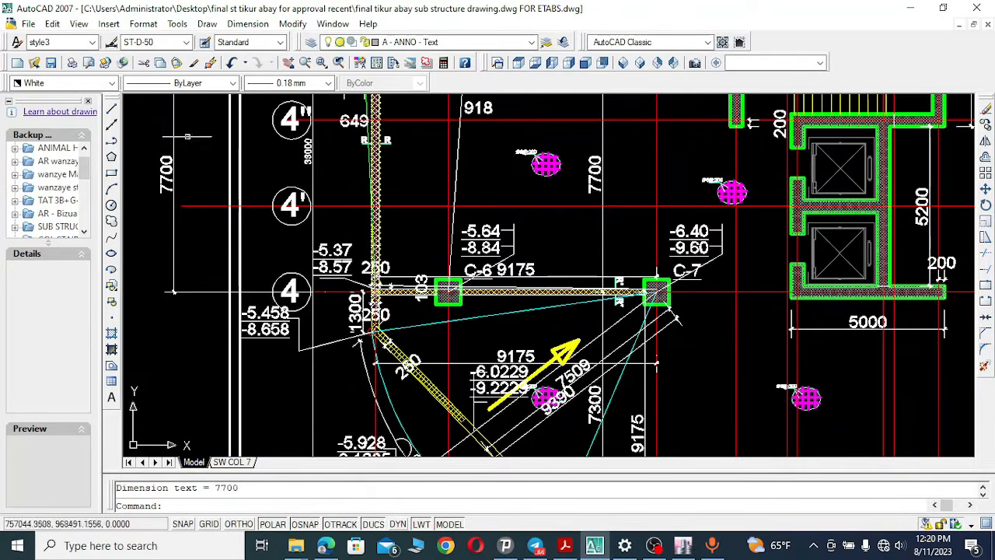
pyautogui.click(289, 63)
pyautogui.moveTo(458, 421)
pyautogui.mouseDown()
pyautogui.moveTo(404, 265)
pyautogui.moveTo(408, 224)
pyautogui.mouseUp()
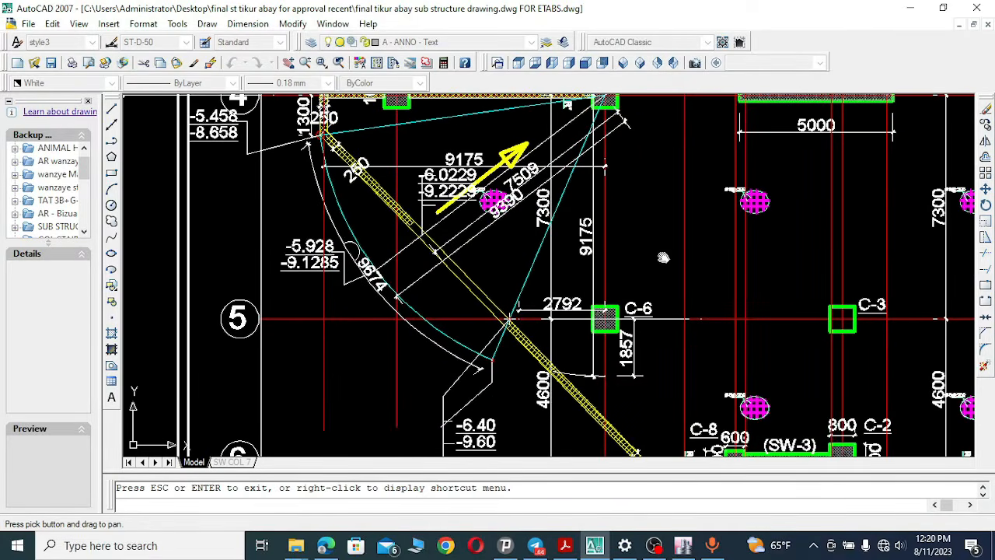
pyautogui.moveTo(663, 257)
pyautogui.mouseDown()
pyautogui.moveTo(666, 351)
pyautogui.moveTo(646, 350)
pyautogui.moveTo(772, 355)
pyautogui.mouseUp()
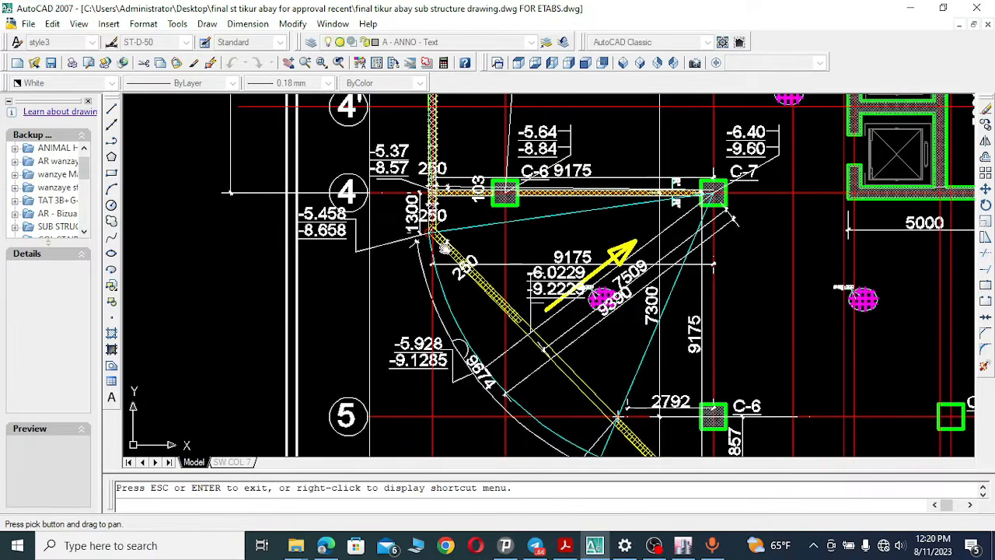
pyautogui.moveTo(648, 381); pyautogui.dragTo(579, 261)
pyautogui.moveTo(878, 297); pyautogui.dragTo(734, 343)
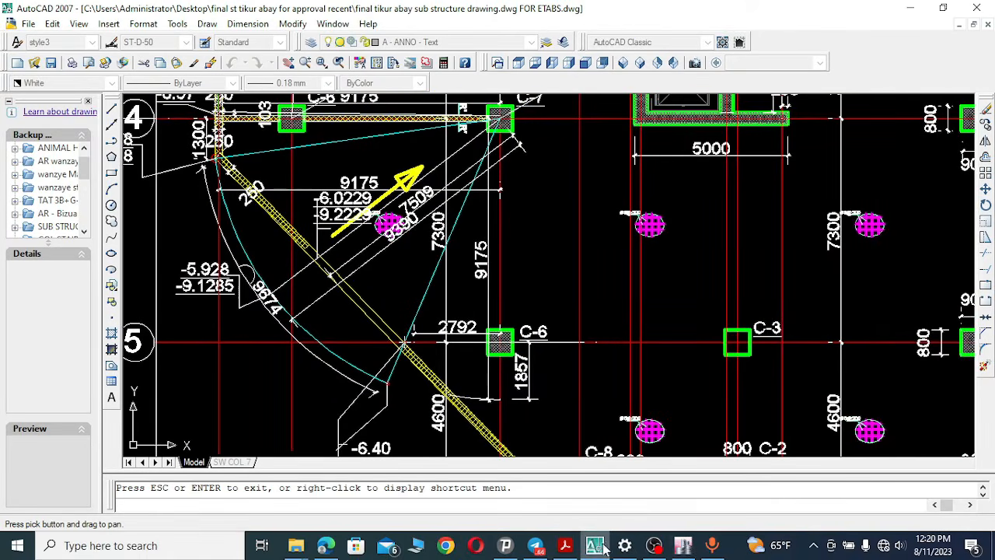
pyautogui.click(688, 546)
pyautogui.click(354, 282)
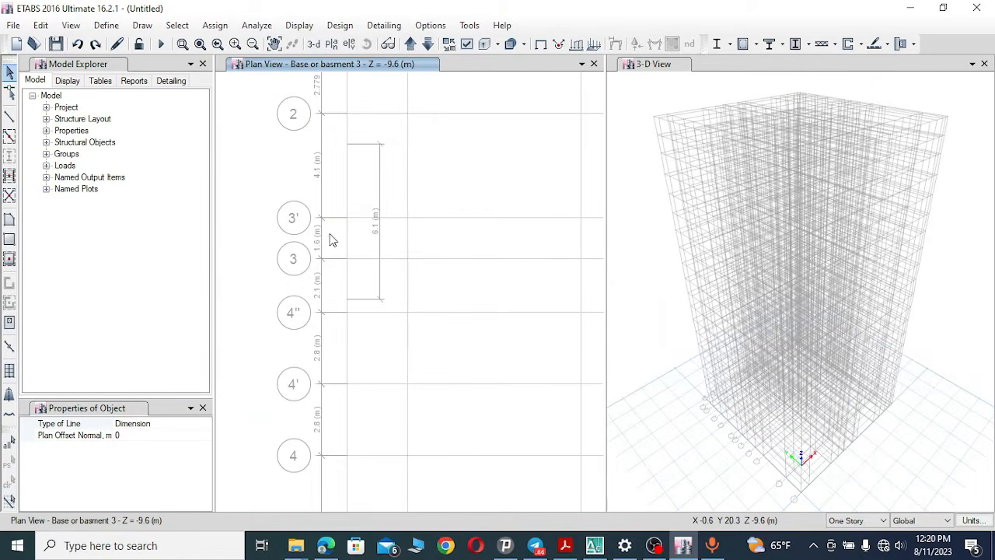
# Dimension the distance between grids 4 and 5 in the ETABS plan, then undo that dimension line.
pyautogui.click(144, 26)
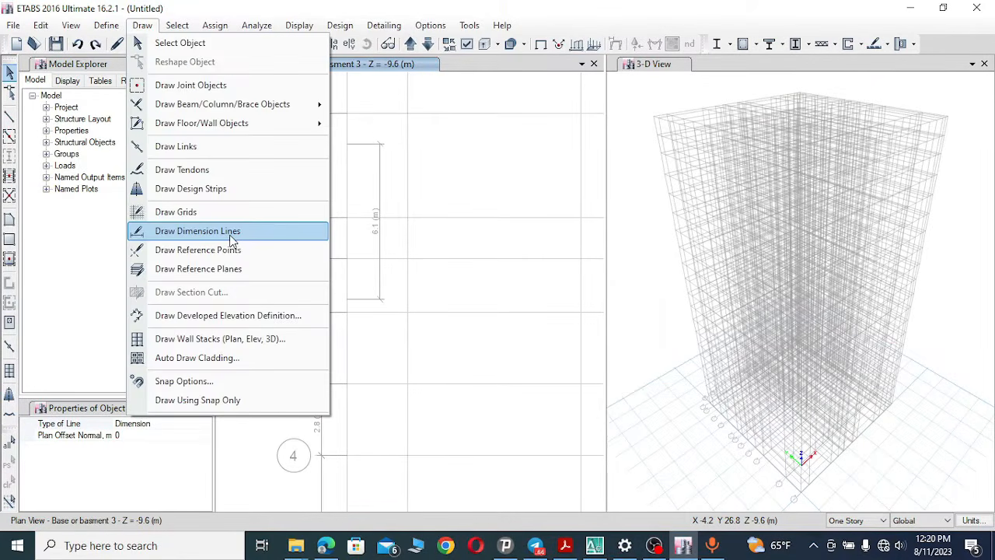
pyautogui.click(231, 232)
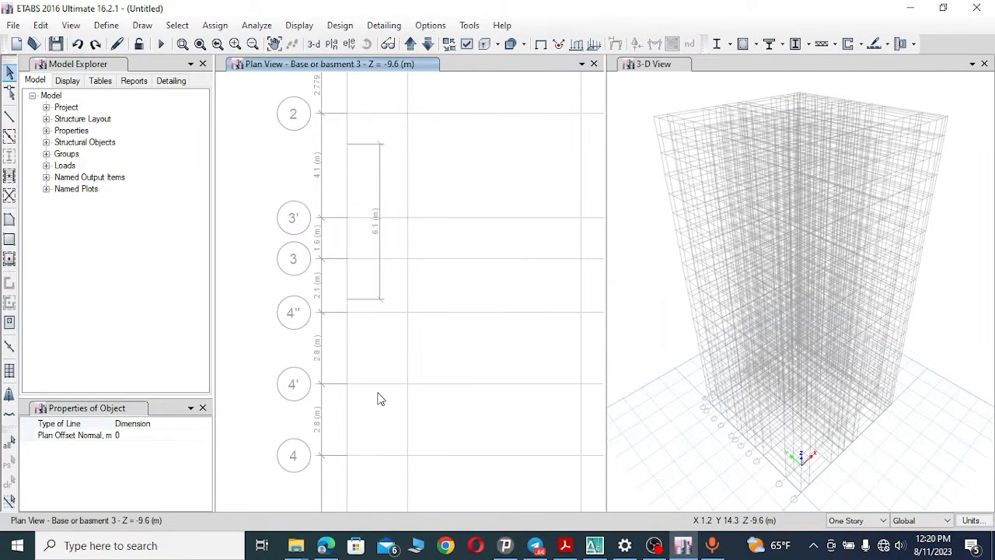
pyautogui.click(407, 455)
pyautogui.click(274, 44)
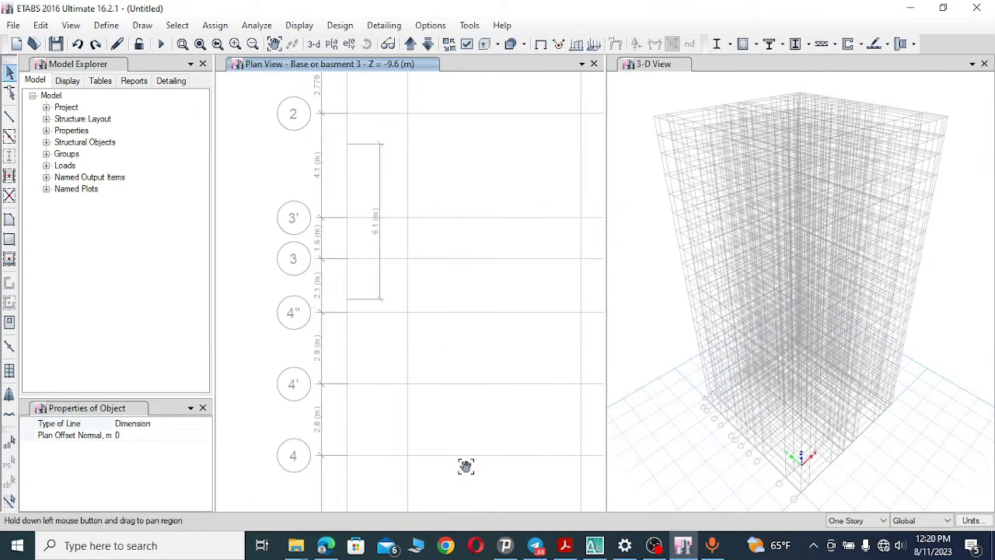
pyautogui.moveTo(466, 464); pyautogui.dragTo(457, 153)
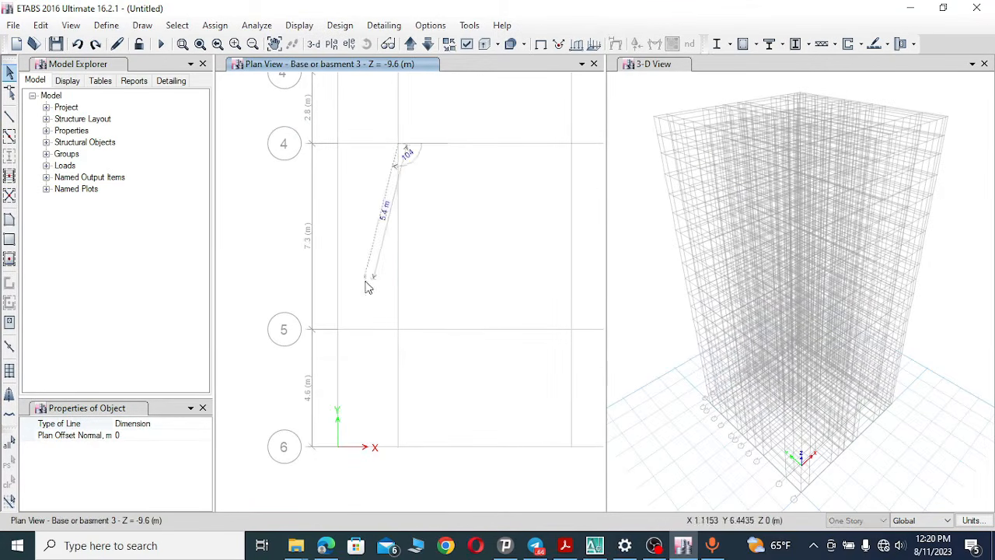
pyautogui.click(398, 330)
pyautogui.click(440, 244)
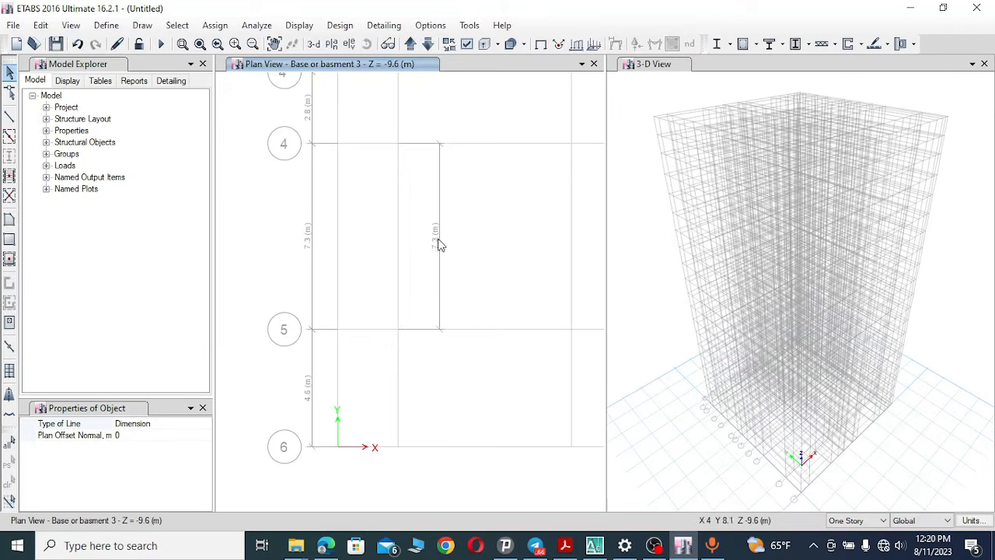
pyautogui.click(78, 44)
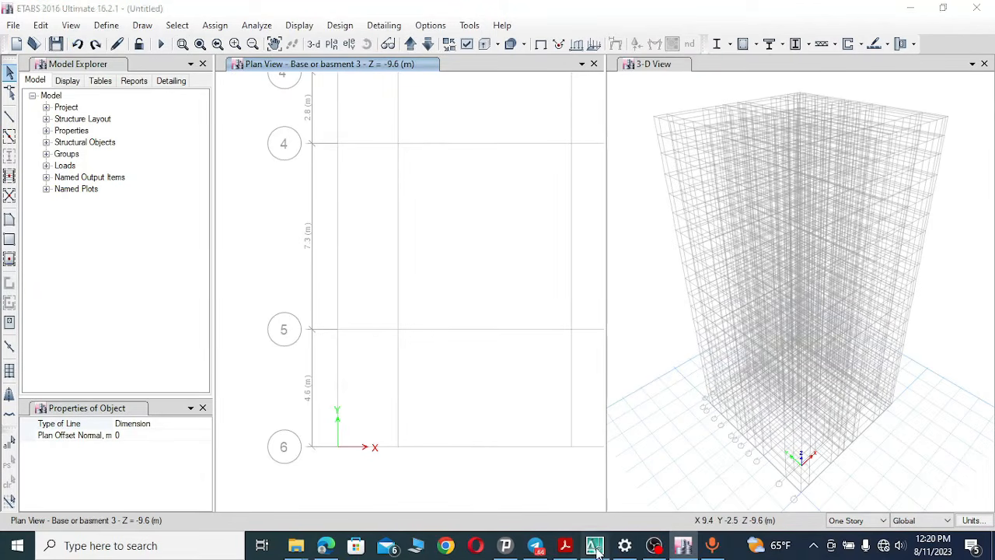
# Switch to AutoCAD, pan the substructure plan from grid 5 down to grid 6, and return to ETABS.
pyautogui.click(594, 545)
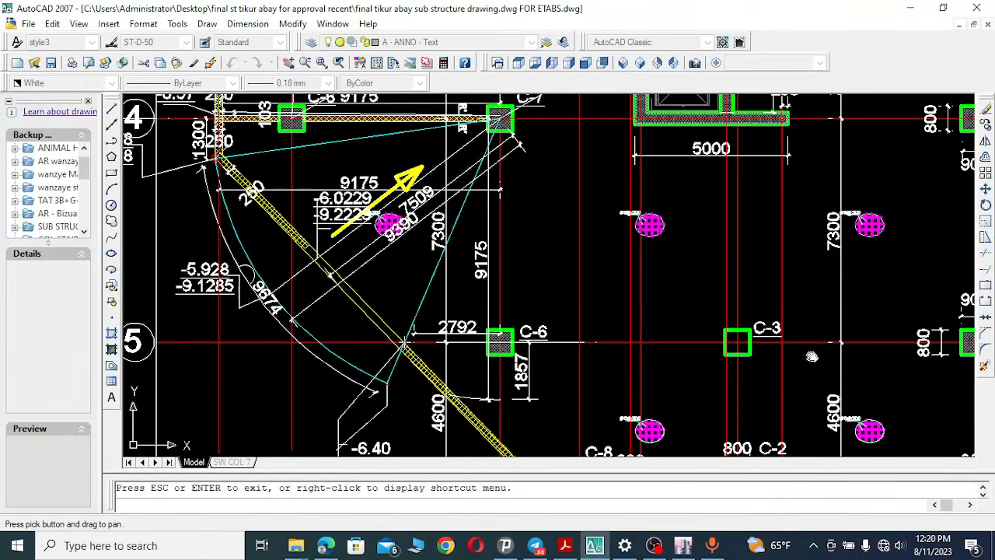
pyautogui.moveTo(658, 377); pyautogui.dragTo(640, 223)
pyautogui.moveTo(476, 243); pyautogui.dragTo(528, 253)
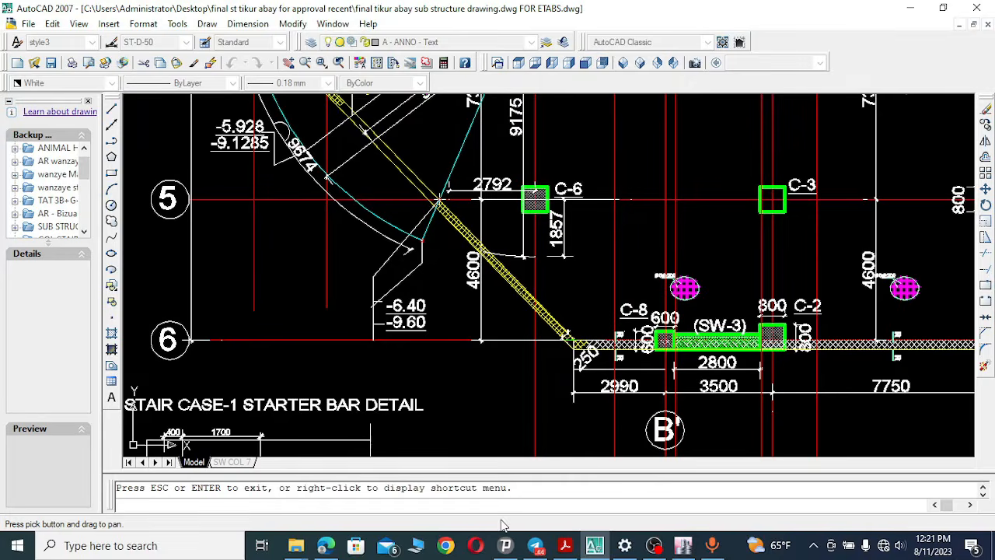
pyautogui.click(595, 547)
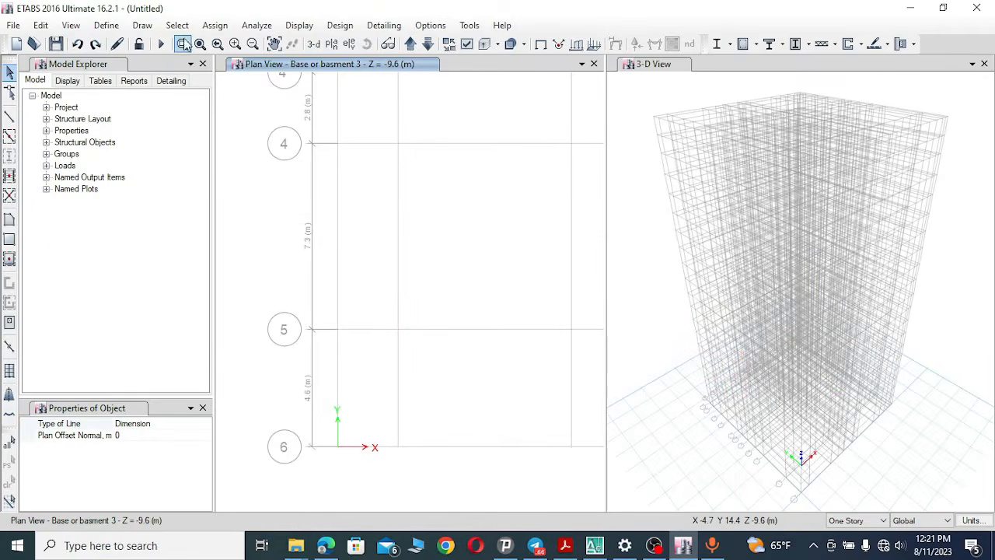
# Dimension the distance between grids 5 and 6 in the ETABS plan, then undo that dimension line.
pyautogui.click(142, 25)
pyautogui.click(241, 235)
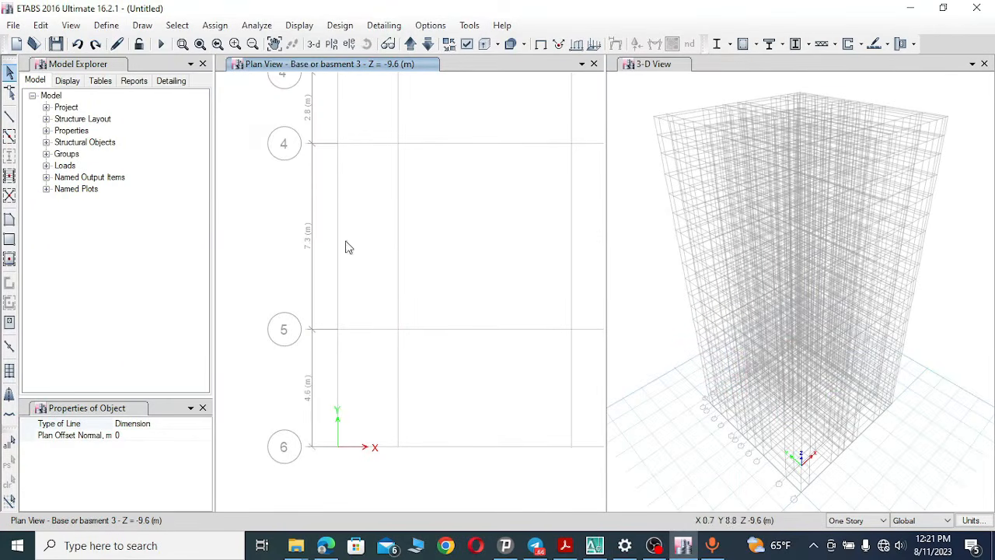
pyautogui.click(571, 330)
pyautogui.click(571, 446)
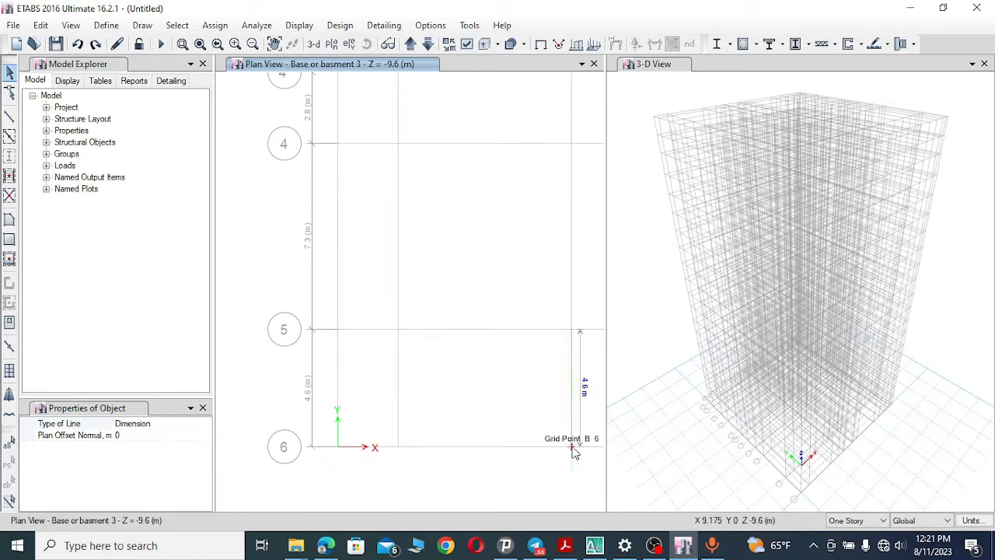
pyautogui.click(507, 416)
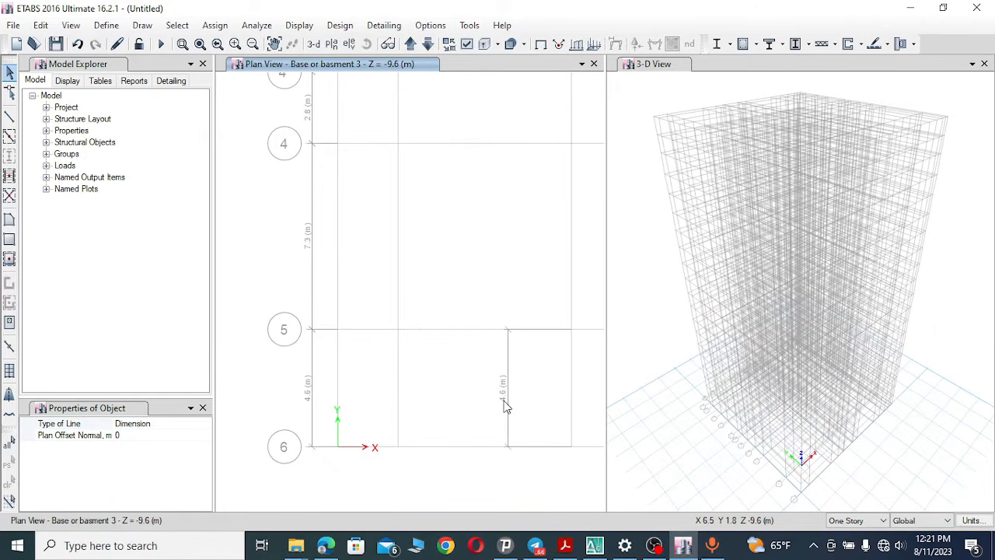
pyautogui.click(77, 45)
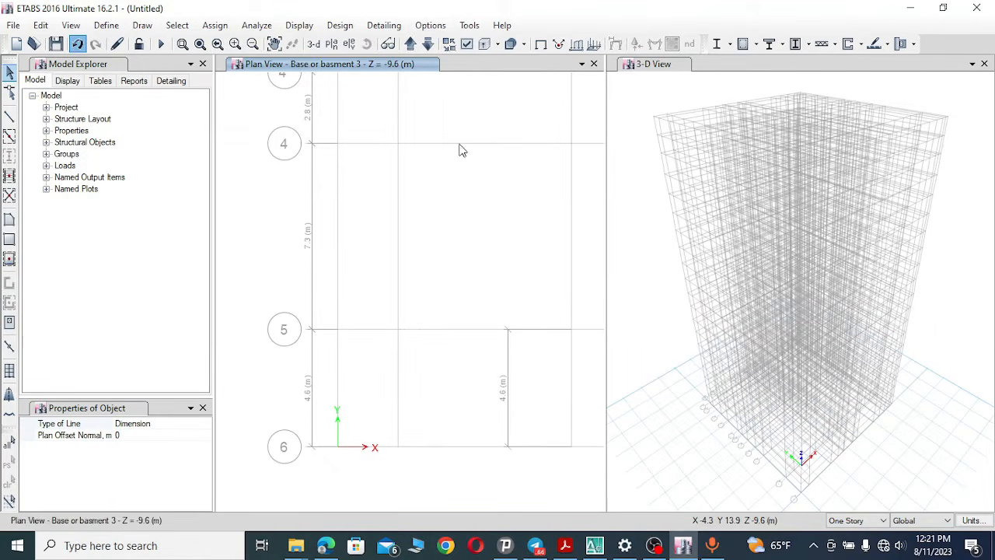
pyautogui.click(200, 44)
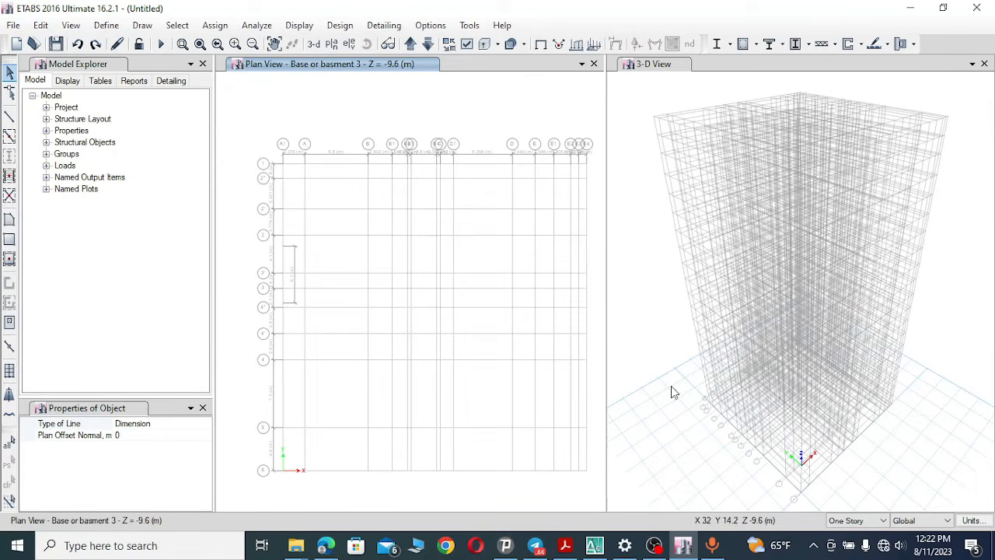
pyautogui.click(654, 547)
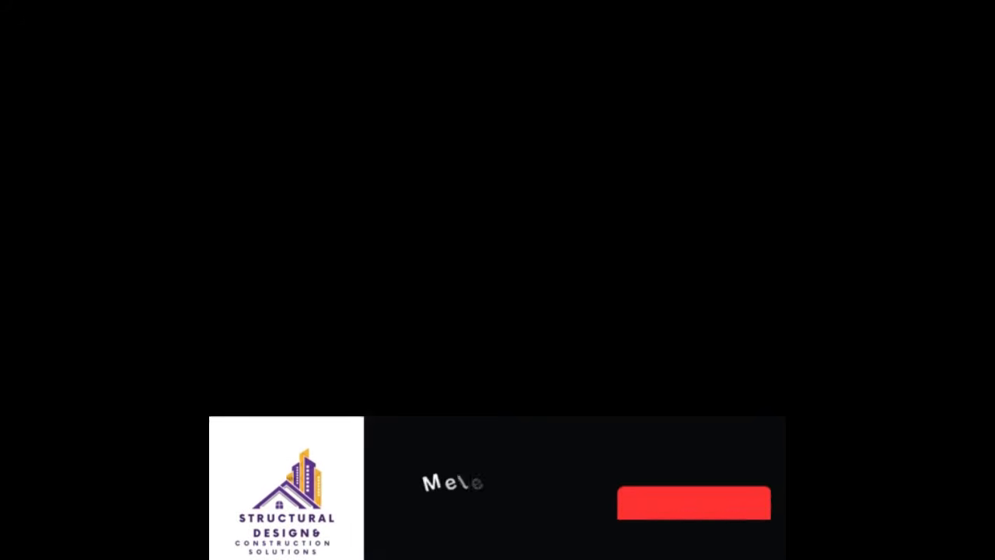